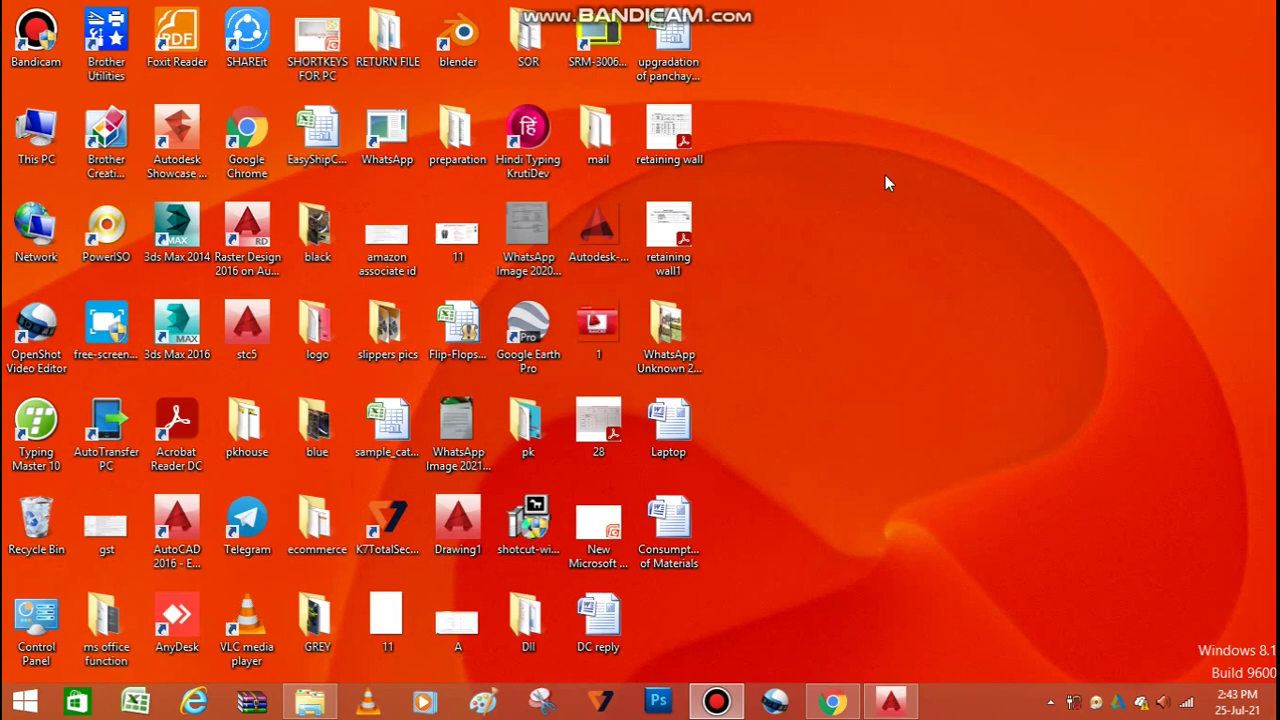
{"action": "left_click", "coordinate": [890, 702]}
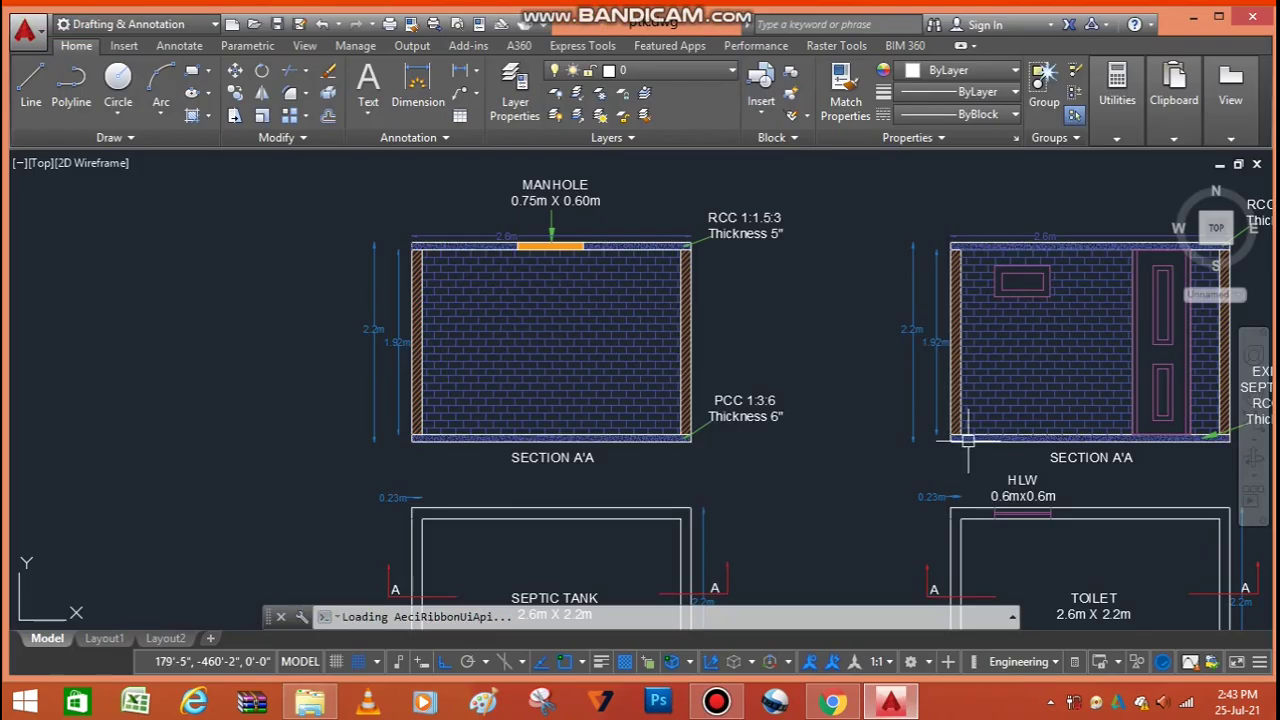
{"action": "scroll", "coordinate": [605, 395], "scroll_direction": "down", "scroll_amount": 3}
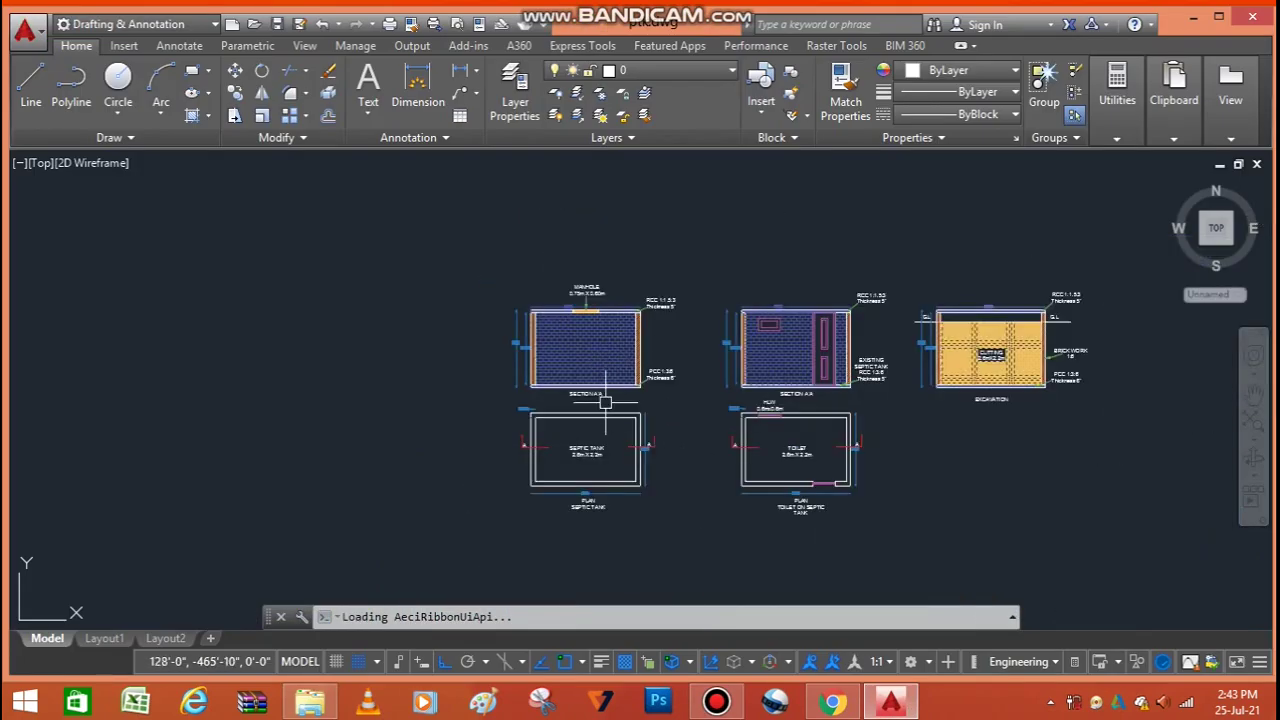
{"action": "scroll", "coordinate": [573, 348], "scroll_direction": "up", "scroll_amount": 5}
{"action": "scroll", "coordinate": [573, 348], "scroll_direction": "down", "scroll_amount": 4}
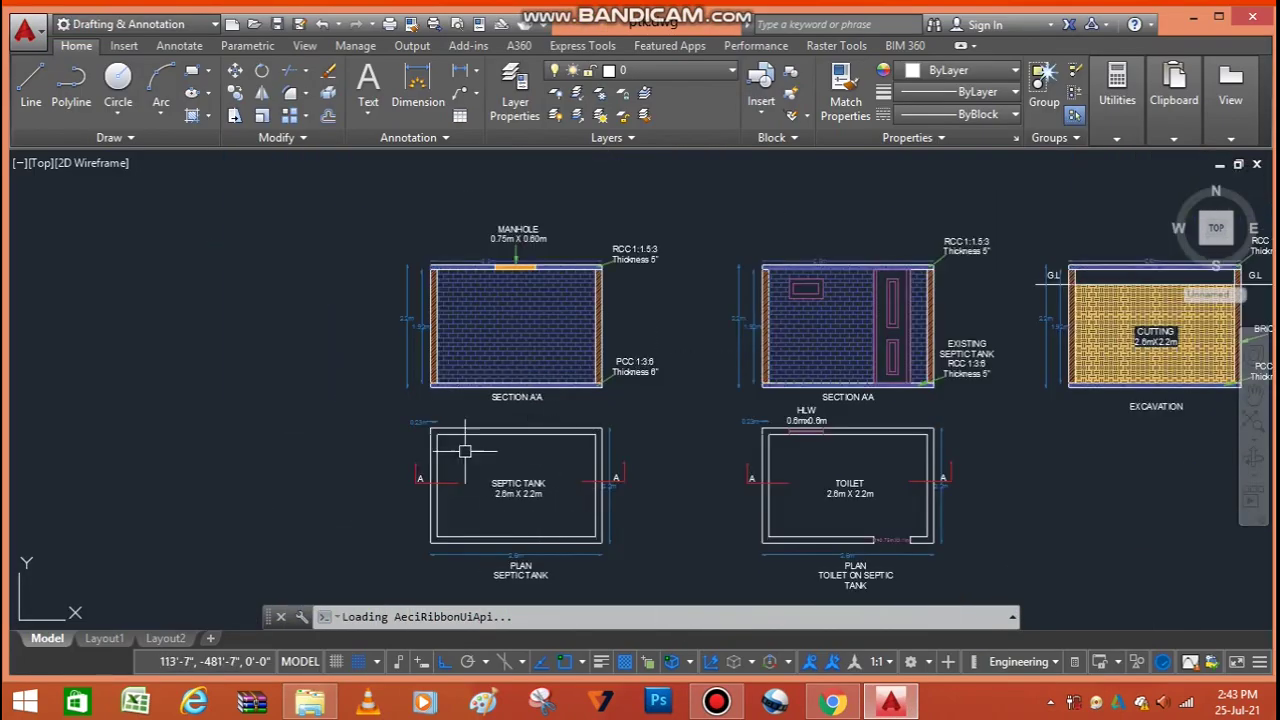
{"action": "scroll", "coordinate": [463, 443], "scroll_direction": "down", "scroll_amount": 2}
{"action": "scroll", "coordinate": [485, 390], "scroll_direction": "up", "scroll_amount": 2}
{"action": "scroll", "coordinate": [608, 428], "scroll_direction": "up", "scroll_amount": 5}
{"action": "scroll", "coordinate": [552, 423], "scroll_direction": "down", "scroll_amount": 6}
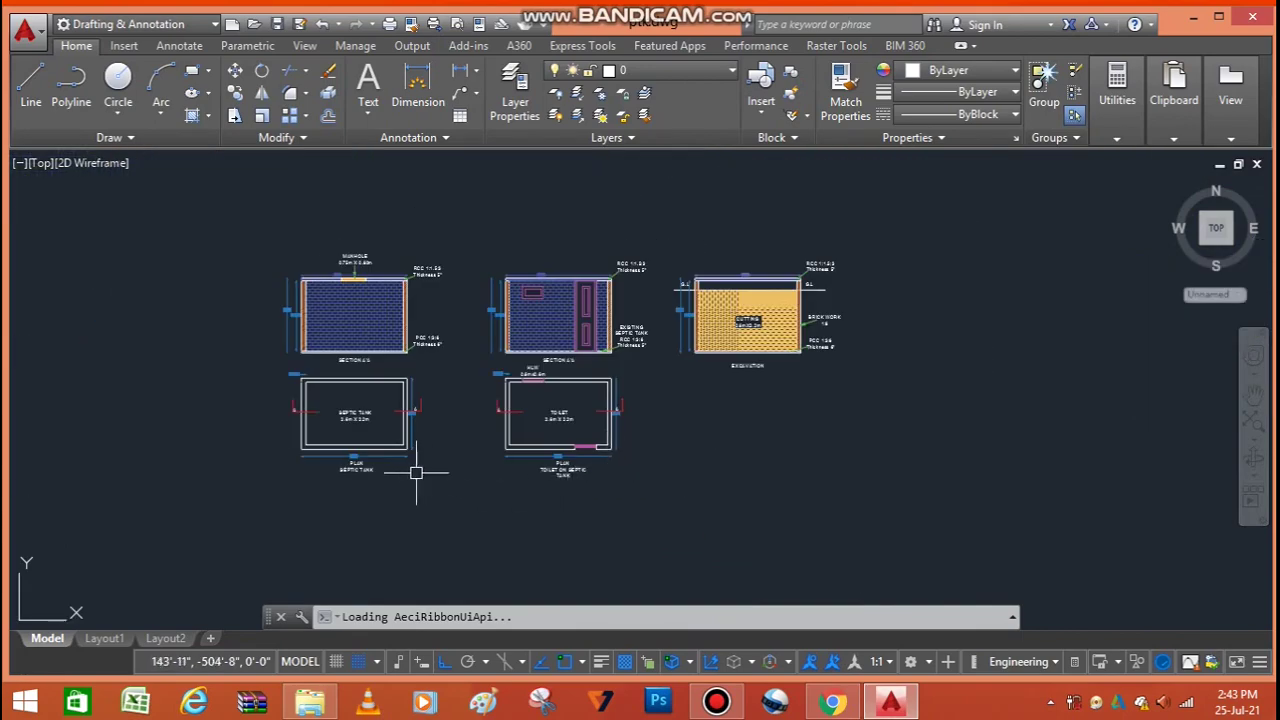
{"action": "scroll", "coordinate": [417, 471], "scroll_direction": "up", "scroll_amount": 3}
{"action": "scroll", "coordinate": [366, 471], "scroll_direction": "up", "scroll_amount": 4}
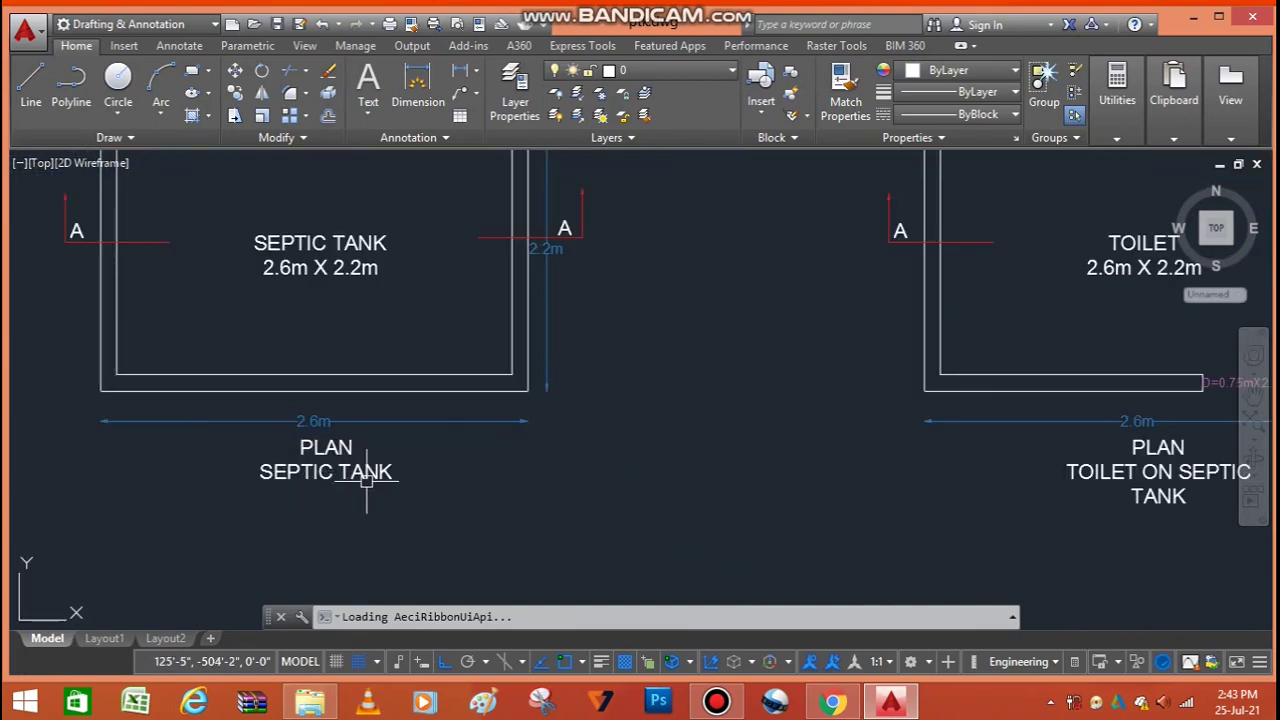
{"action": "scroll", "coordinate": [366, 491], "scroll_direction": "down", "scroll_amount": 2}
{"action": "scroll", "coordinate": [391, 427], "scroll_direction": "down", "scroll_amount": 2}
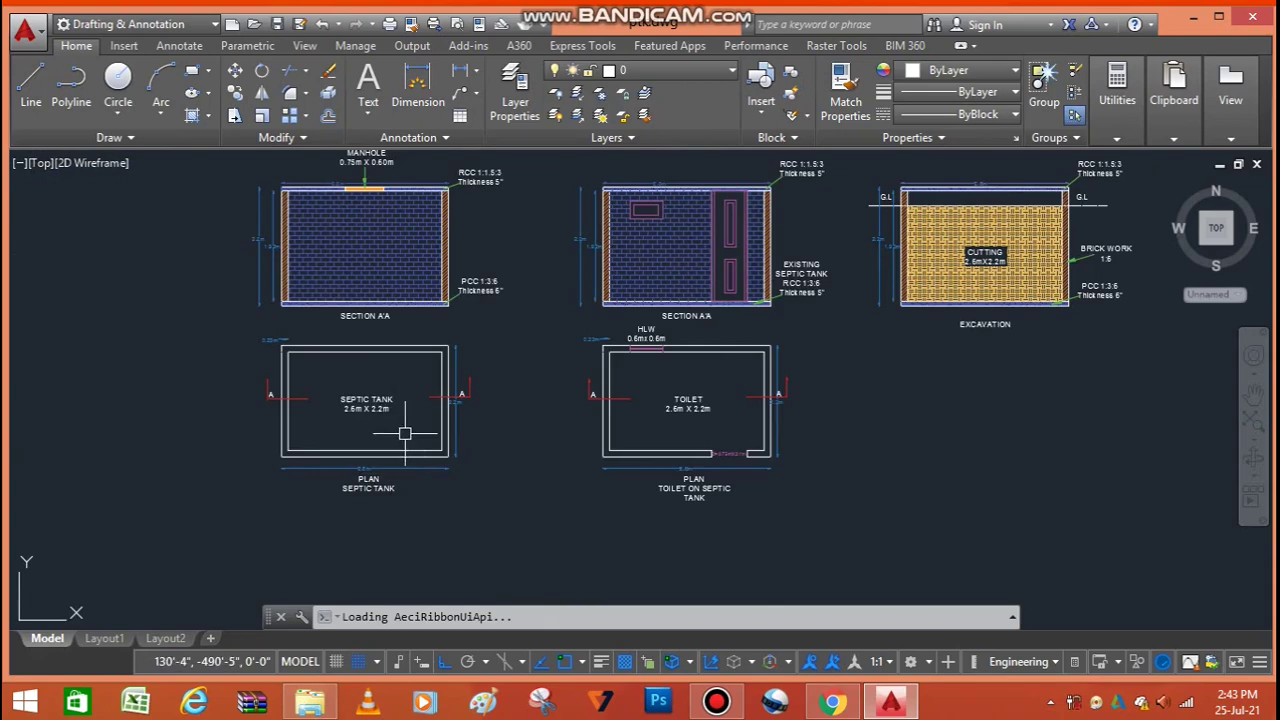
{"action": "scroll", "coordinate": [353, 393], "scroll_direction": "up", "scroll_amount": 4}
{"action": "scroll", "coordinate": [353, 393], "scroll_direction": "down", "scroll_amount": 2}
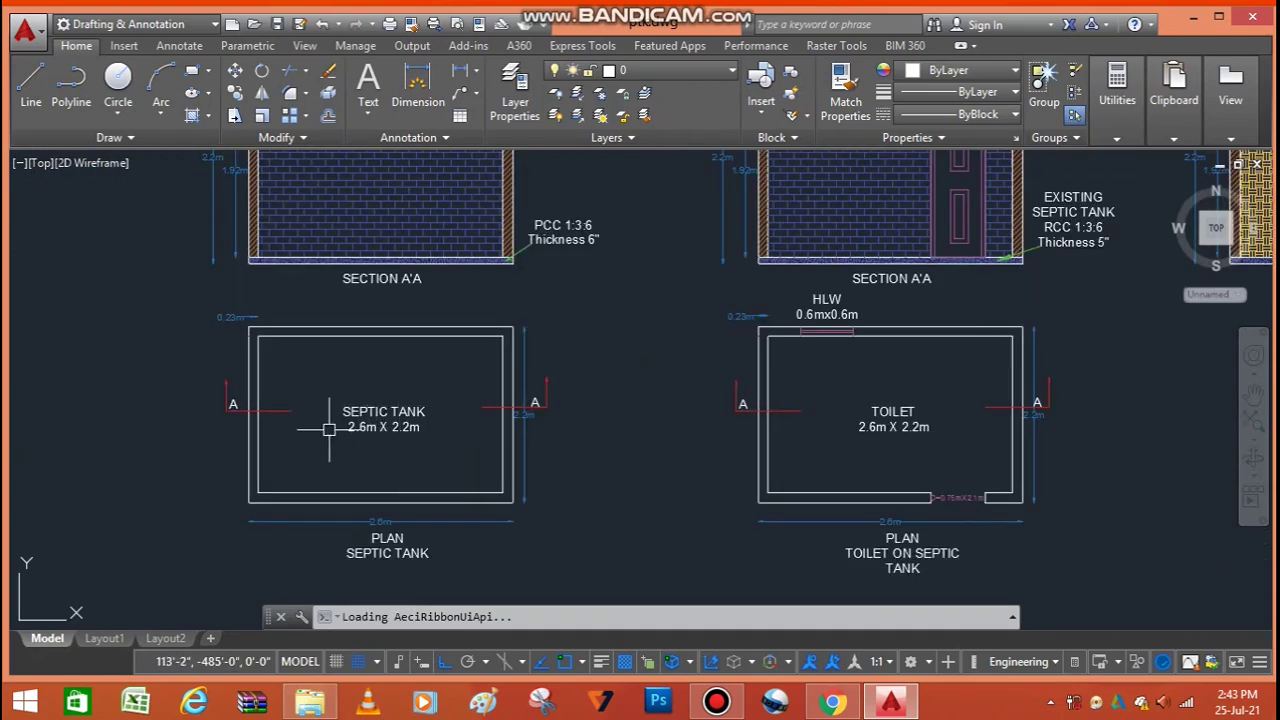
{"action": "scroll", "coordinate": [393, 498], "scroll_direction": "down", "scroll_amount": 2}
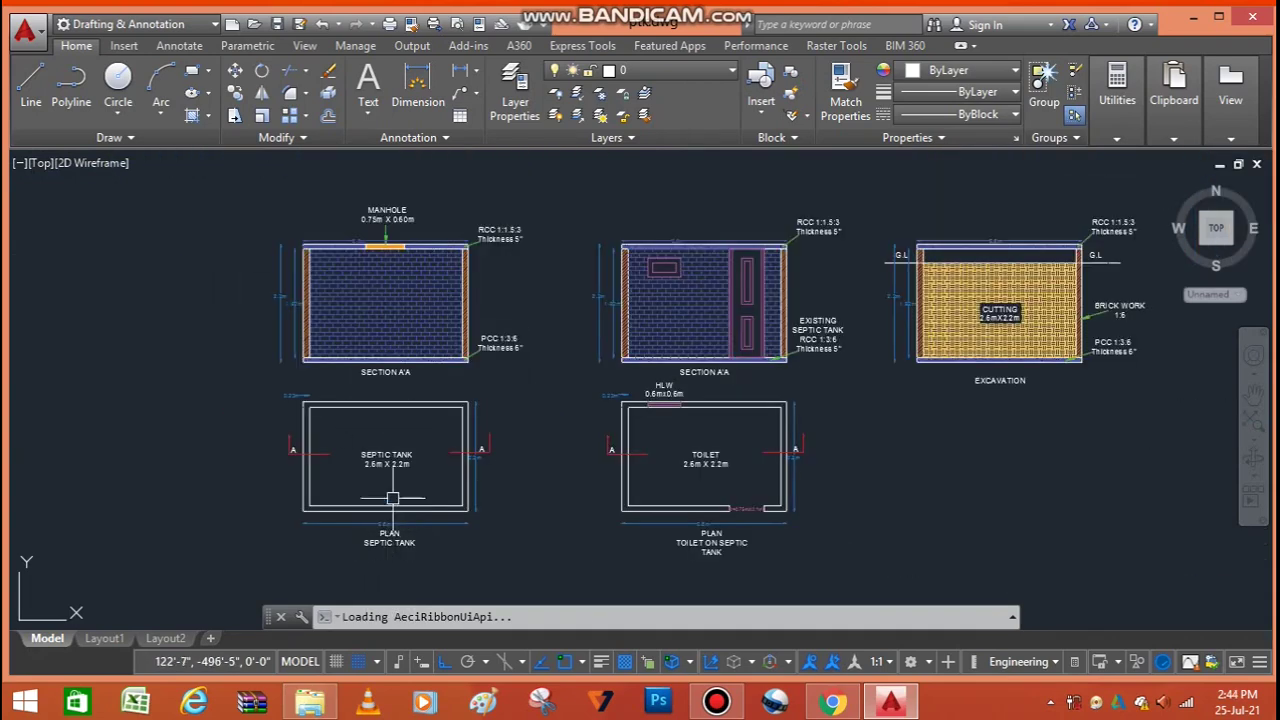
{"action": "scroll", "coordinate": [394, 311], "scroll_direction": "up", "scroll_amount": 2}
{"action": "scroll", "coordinate": [400, 280], "scroll_direction": "up", "scroll_amount": 1}
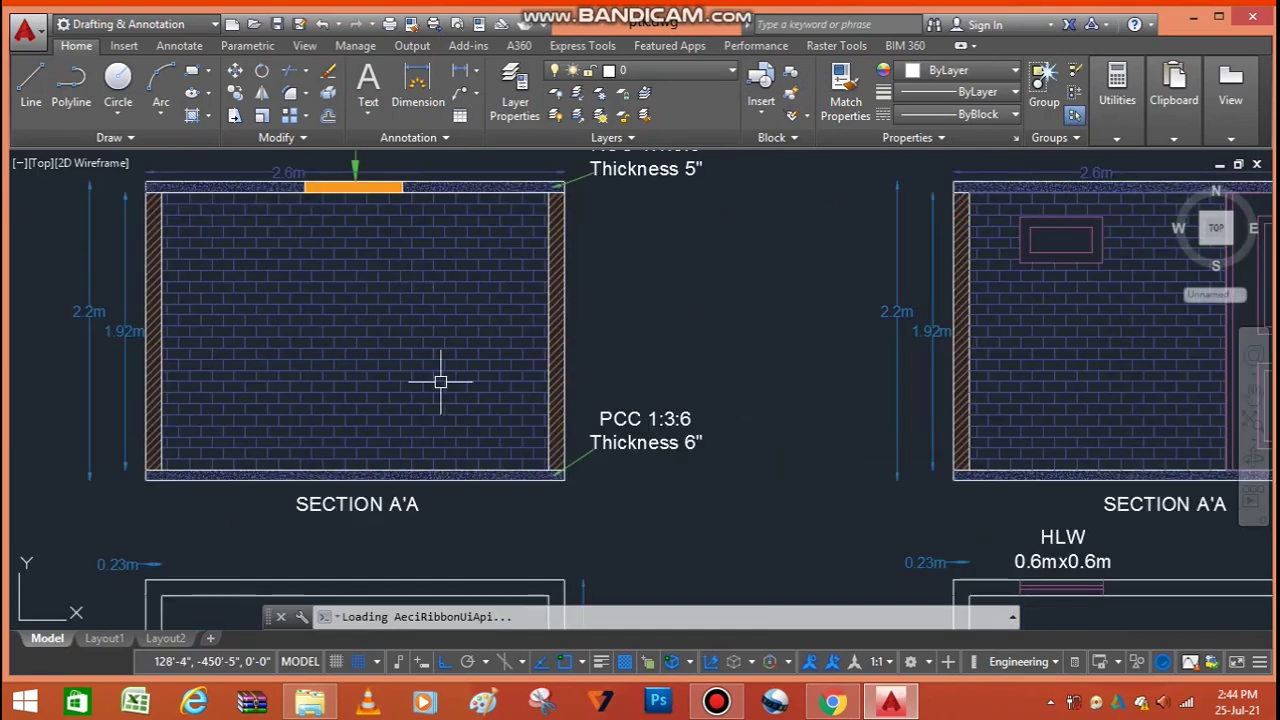
{"action": "scroll", "coordinate": [385, 475], "scroll_direction": "up", "scroll_amount": 2}
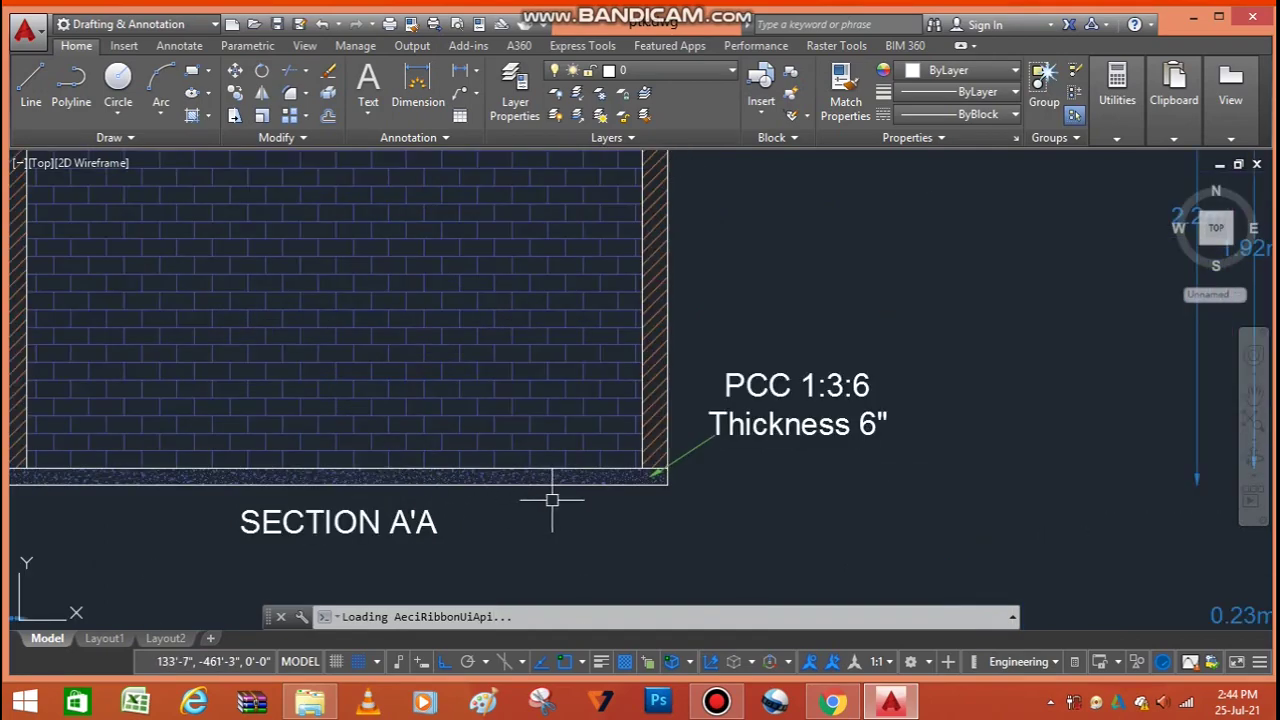
{"action": "scroll", "coordinate": [628, 488], "scroll_direction": "down", "scroll_amount": 2}
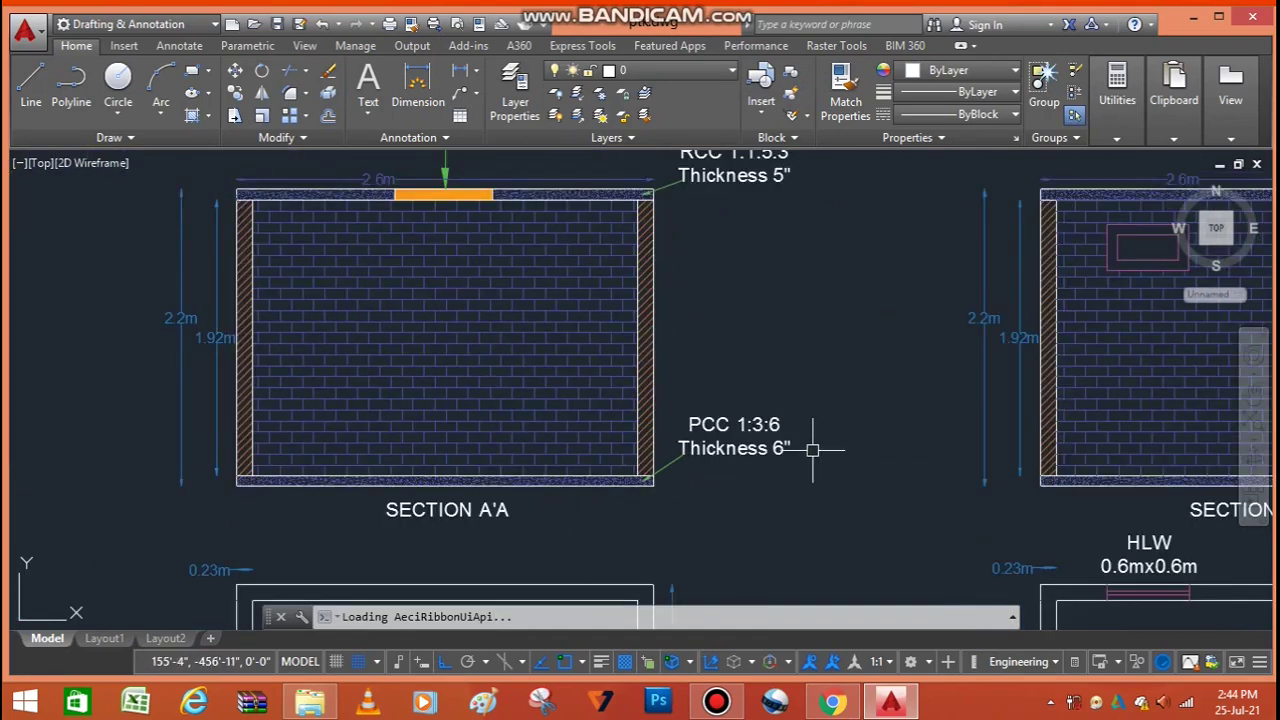
{"action": "scroll", "coordinate": [536, 560], "scroll_direction": "down", "scroll_amount": 2}
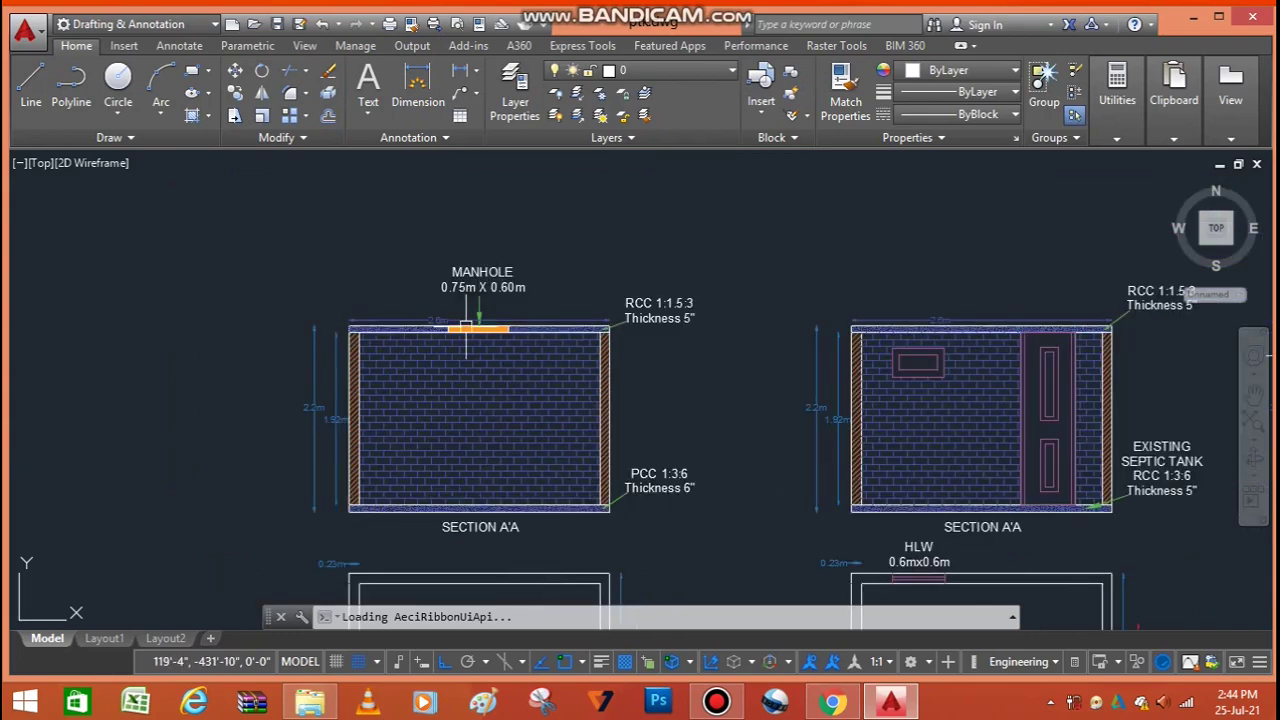
{"action": "scroll", "coordinate": [443, 309], "scroll_direction": "up", "scroll_amount": 3}
{"action": "scroll", "coordinate": [435, 320], "scroll_direction": "up", "scroll_amount": 3}
{"action": "scroll", "coordinate": [429, 334], "scroll_direction": "down", "scroll_amount": 4}
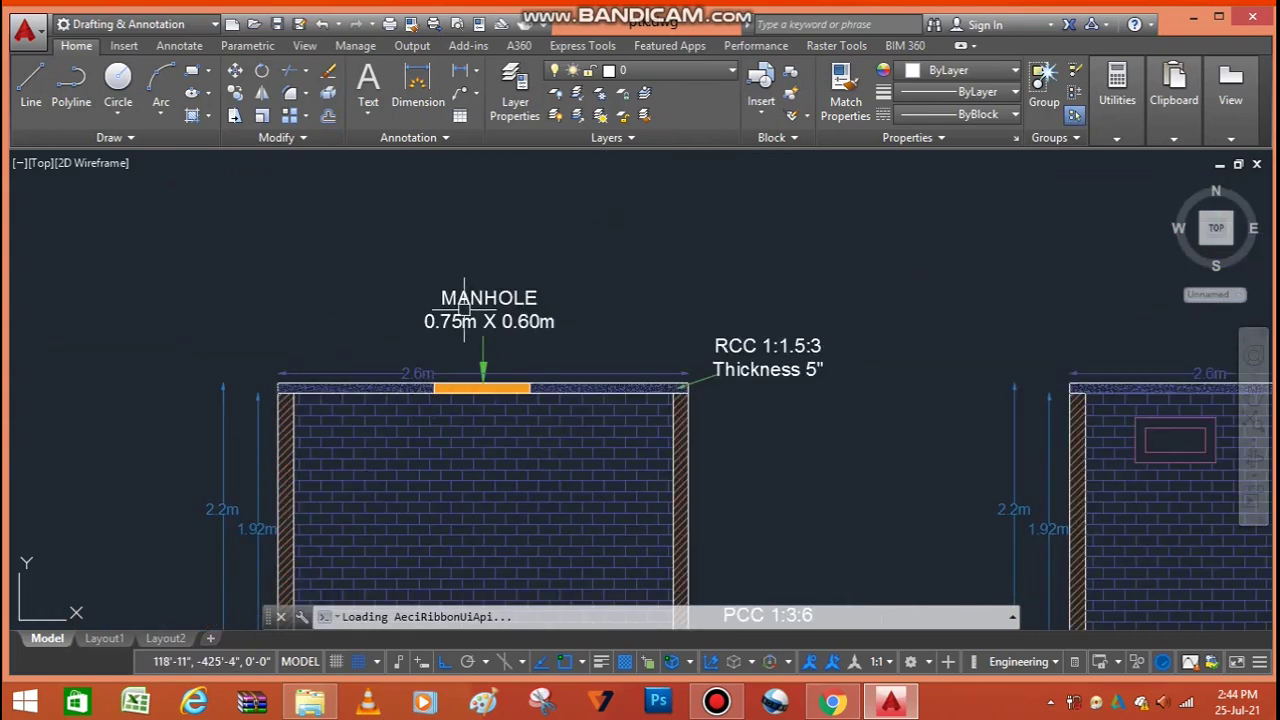
{"action": "scroll", "coordinate": [464, 310], "scroll_direction": "up", "scroll_amount": 4}
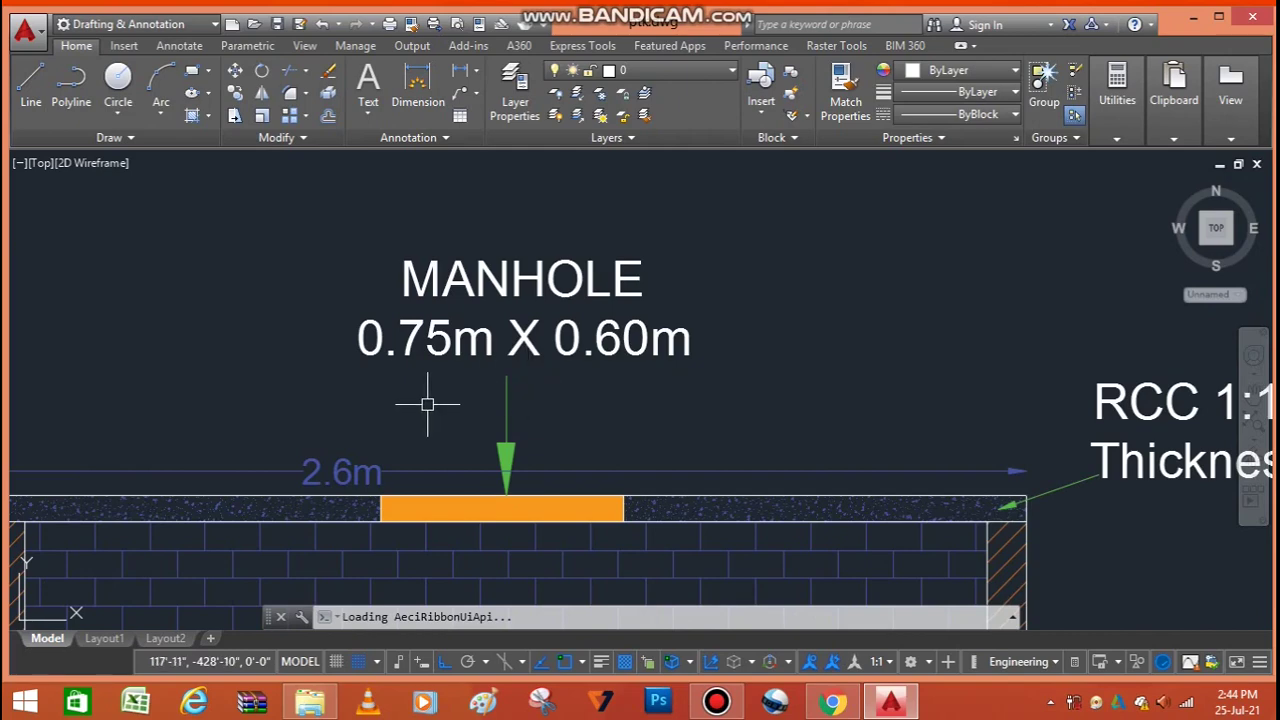
{"action": "scroll", "coordinate": [429, 400], "scroll_direction": "down", "scroll_amount": 4}
{"action": "scroll", "coordinate": [409, 294], "scroll_direction": "down", "scroll_amount": 2}
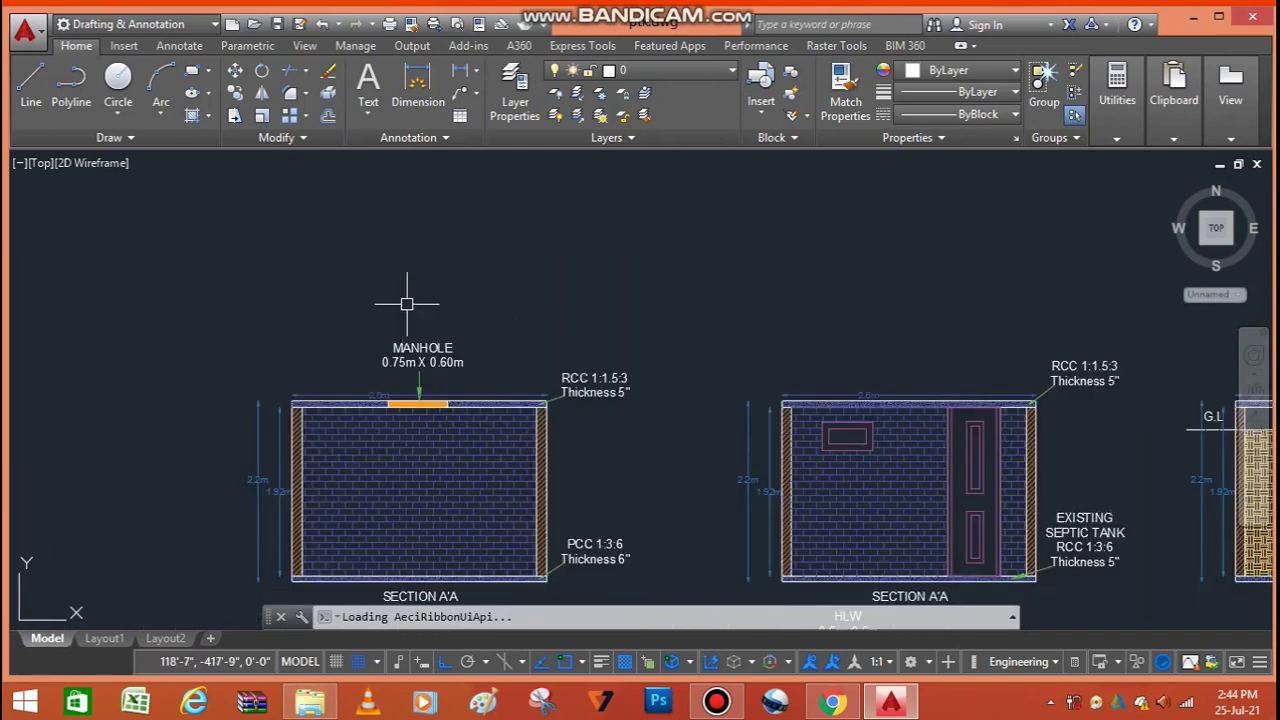
{"action": "scroll", "coordinate": [421, 279], "scroll_direction": "down", "scroll_amount": 3}
{"action": "scroll", "coordinate": [378, 451], "scroll_direction": "up", "scroll_amount": 5}
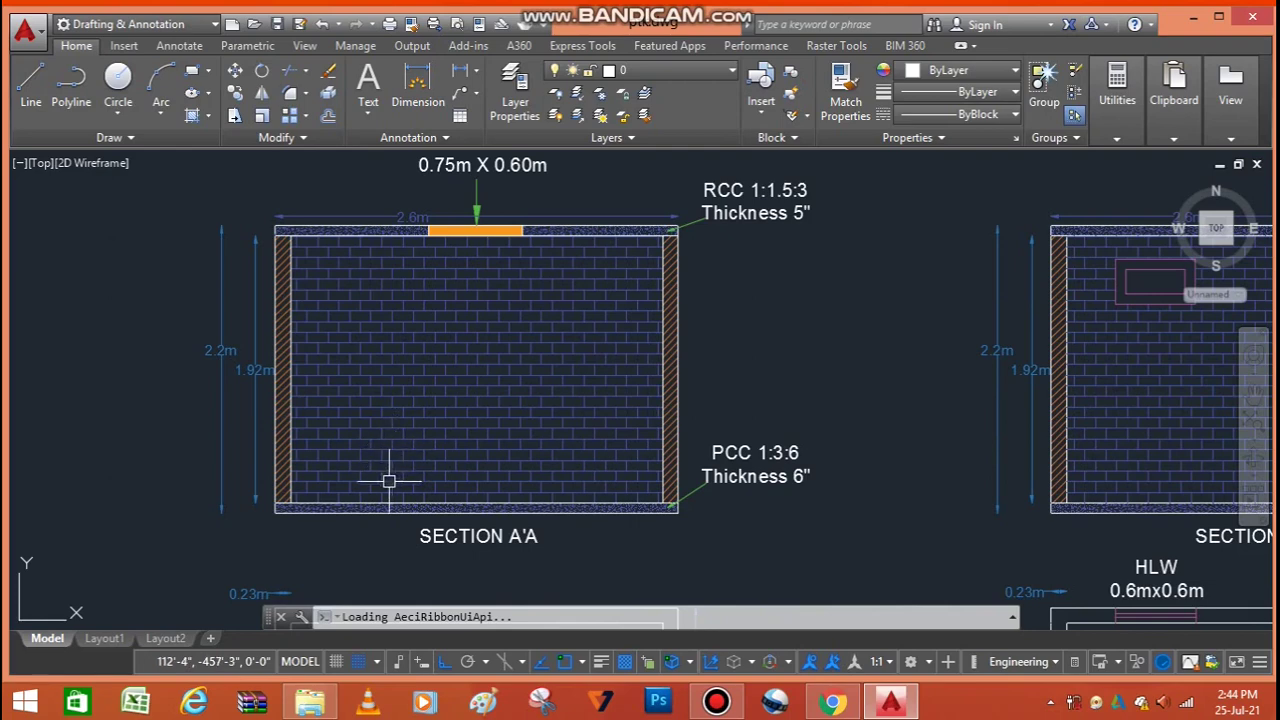
{"action": "scroll", "coordinate": [388, 485], "scroll_direction": "down", "scroll_amount": 2}
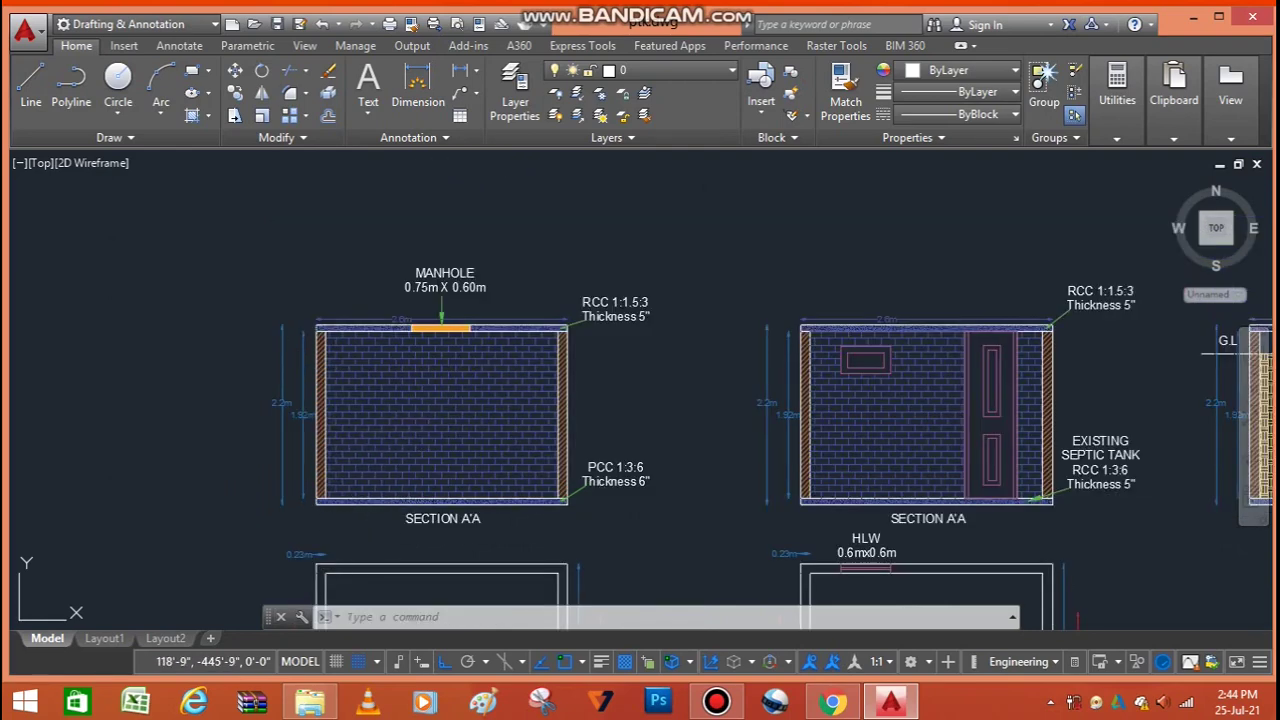
{"action": "left_click", "coordinate": [431, 413]}
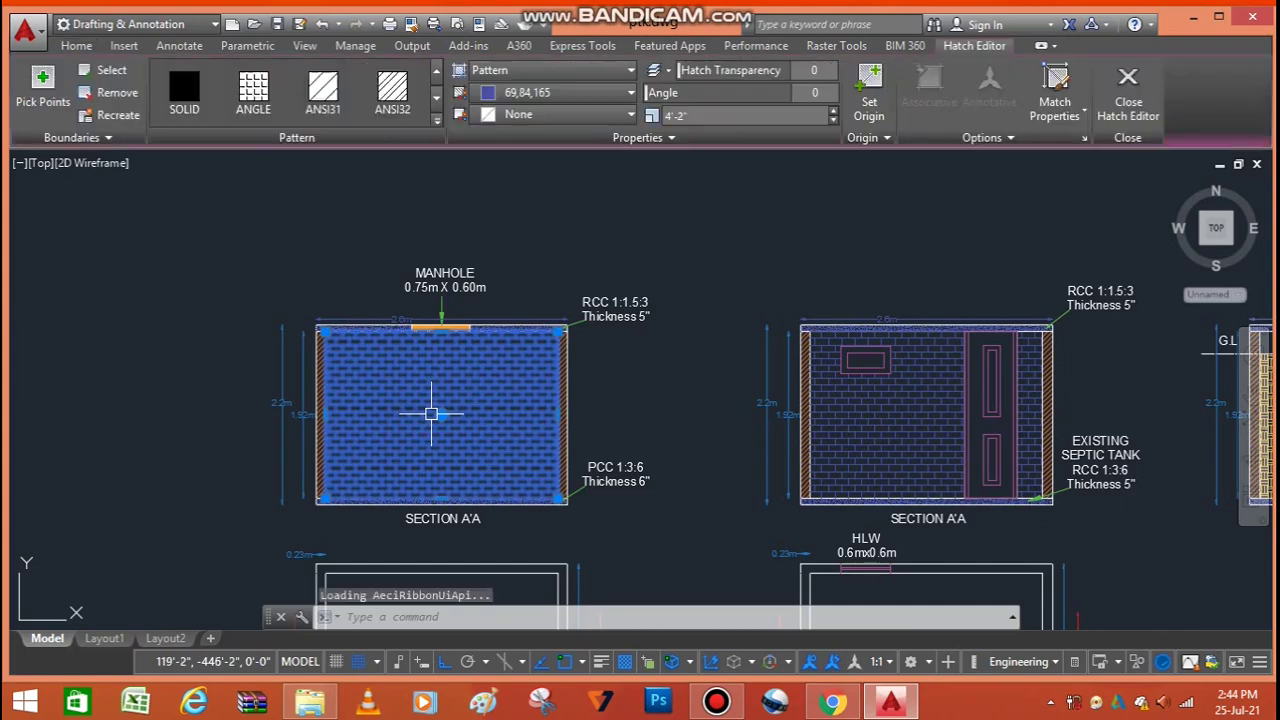
{"action": "key", "text": "Escape"}
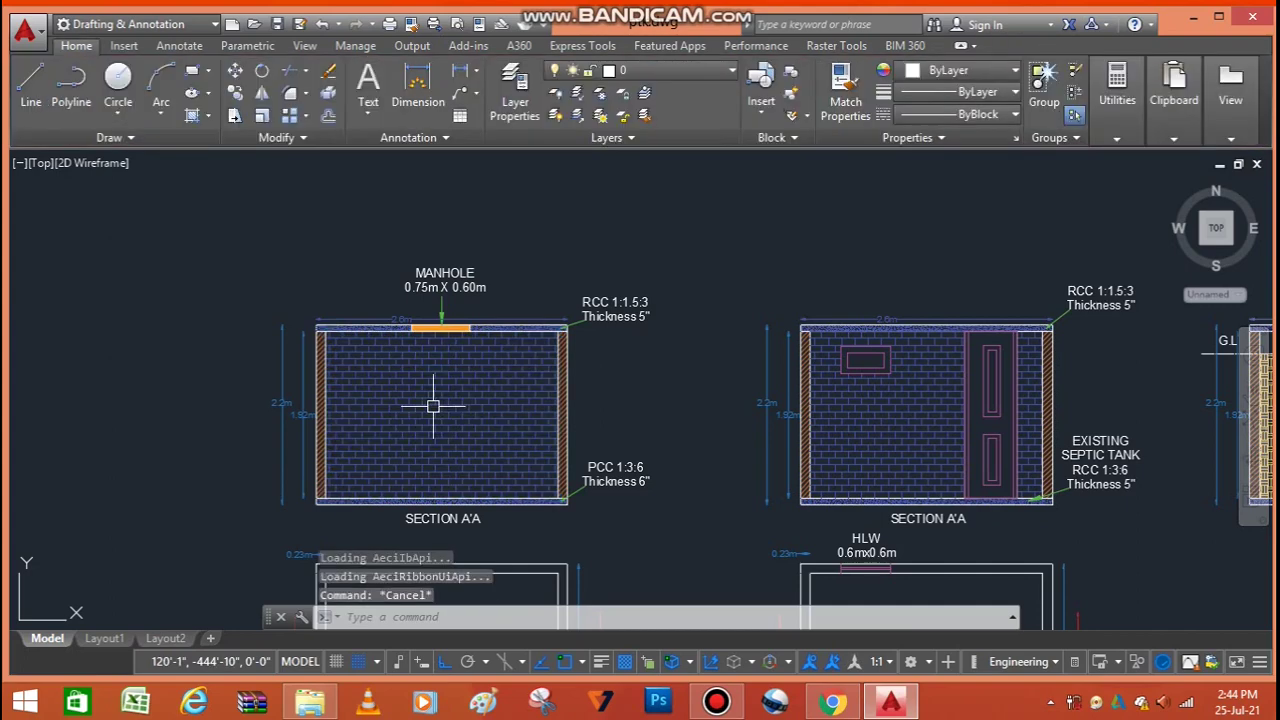
{"action": "scroll", "coordinate": [302, 433], "scroll_direction": "up", "scroll_amount": 2}
{"action": "scroll", "coordinate": [300, 430], "scroll_direction": "up", "scroll_amount": 4}
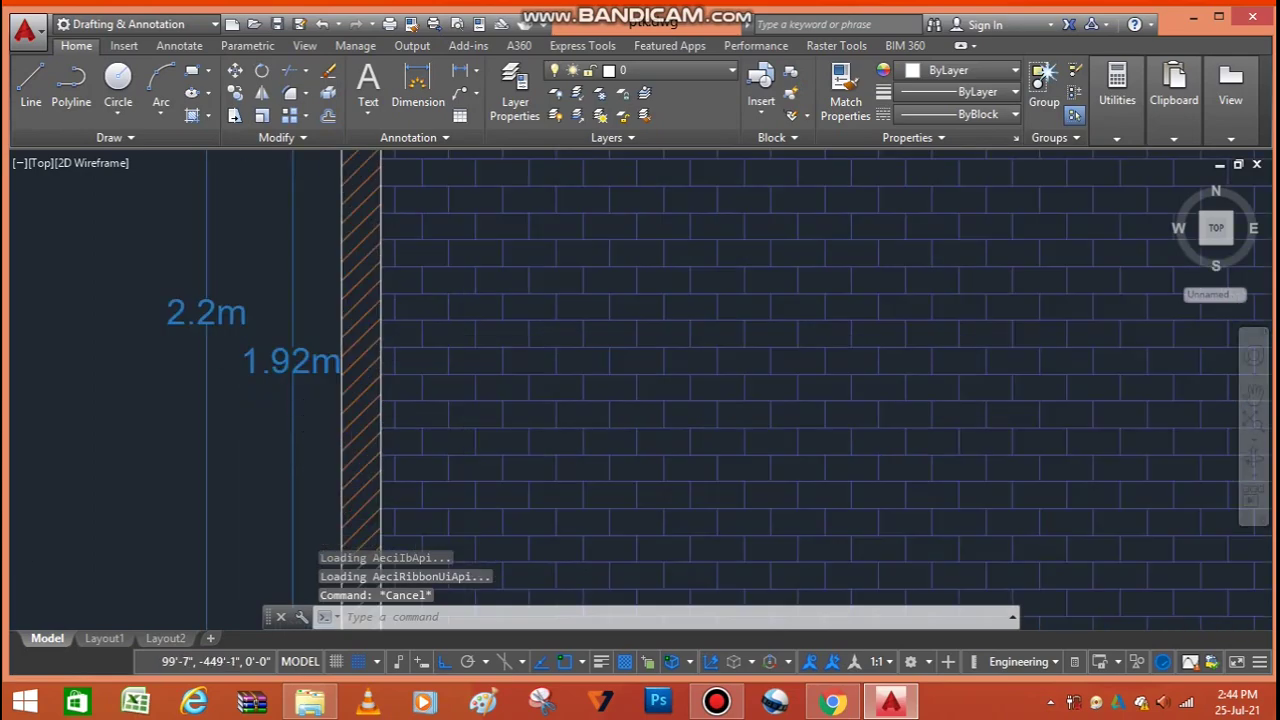
{"action": "scroll", "coordinate": [300, 430], "scroll_direction": "down", "scroll_amount": 4}
{"action": "scroll", "coordinate": [315, 400], "scroll_direction": "down", "scroll_amount": 2}
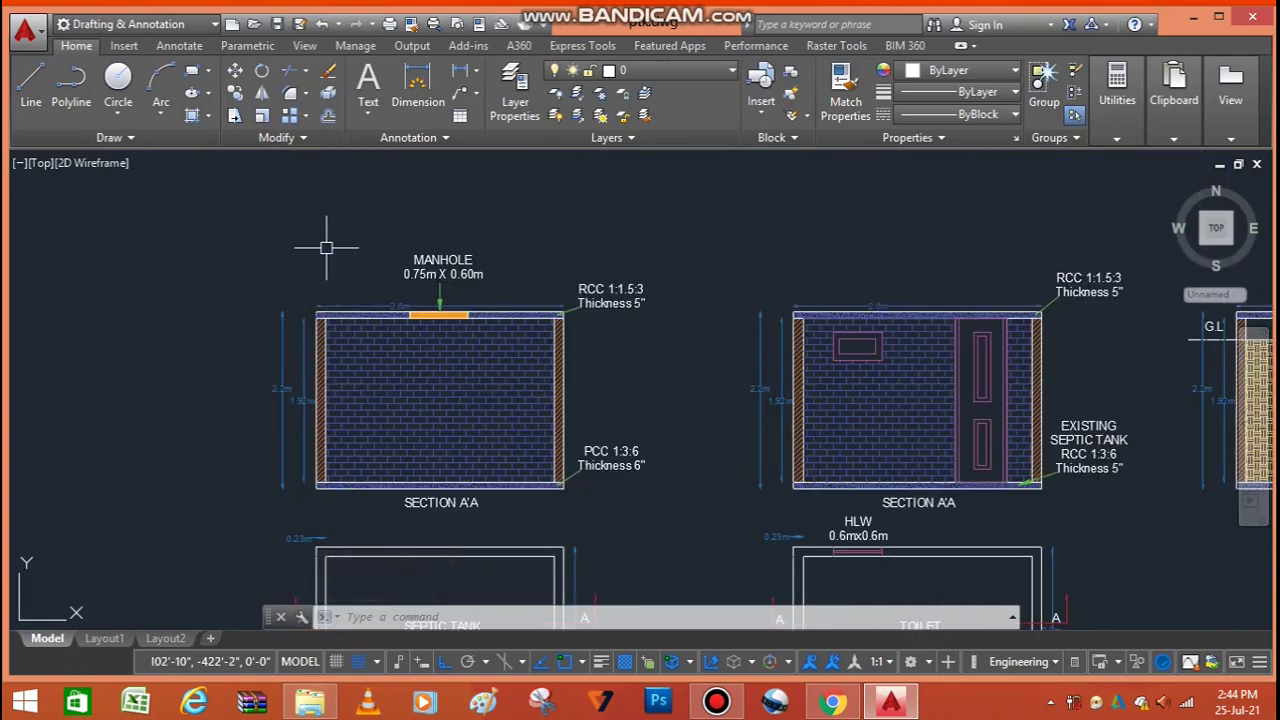
{"action": "scroll", "coordinate": [430, 210], "scroll_direction": "down", "scroll_amount": 2}
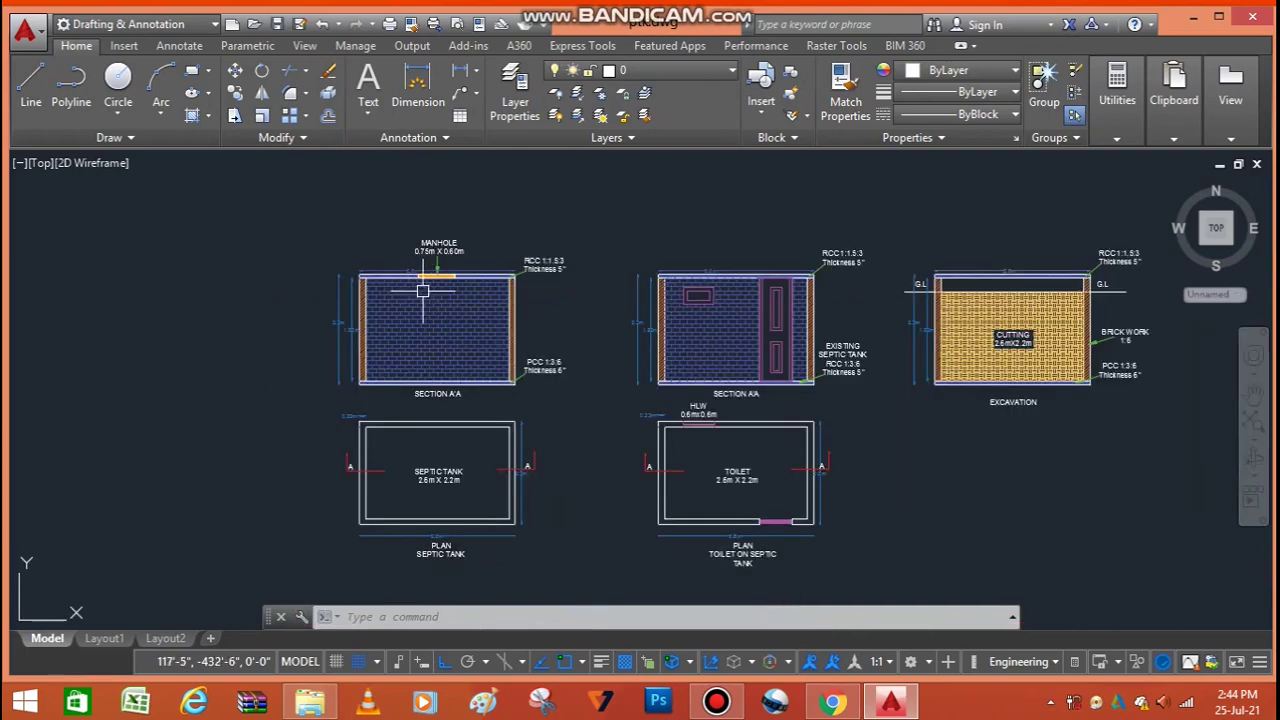
{"action": "scroll", "coordinate": [348, 420], "scroll_direction": "up", "scroll_amount": 5}
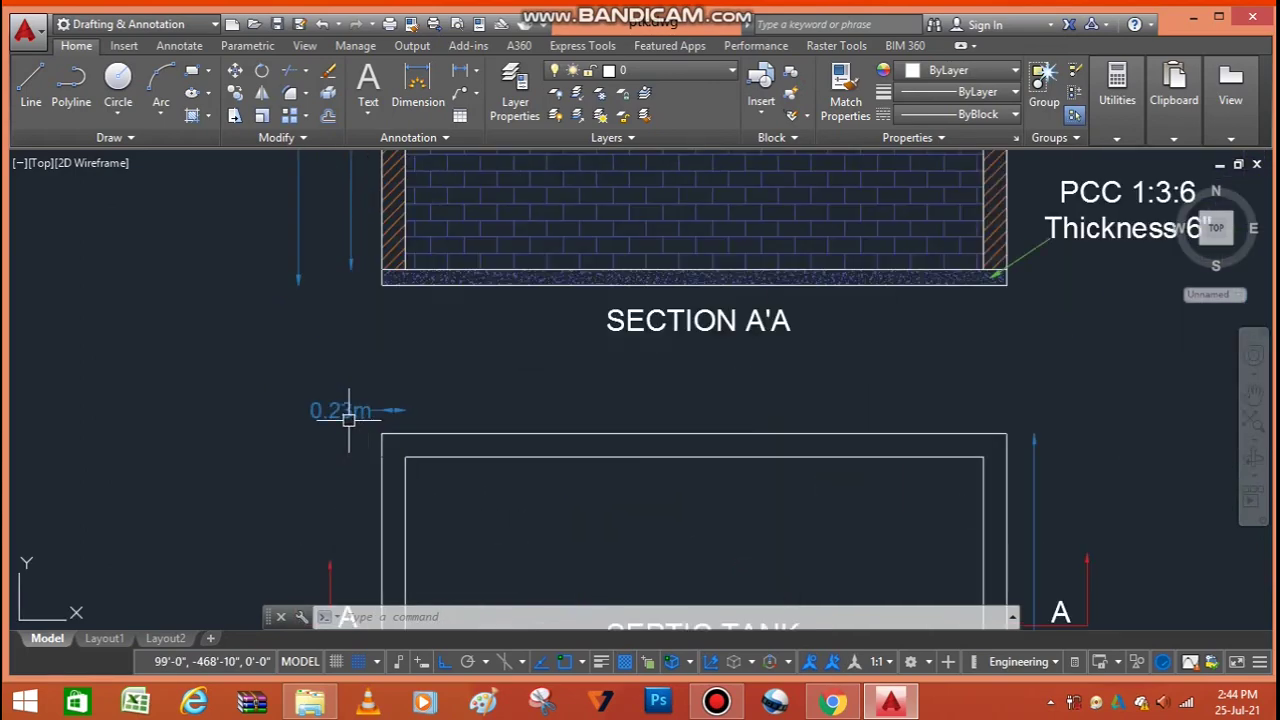
{"action": "scroll", "coordinate": [292, 418], "scroll_direction": "down", "scroll_amount": 2}
{"action": "scroll", "coordinate": [316, 424], "scroll_direction": "up", "scroll_amount": 2}
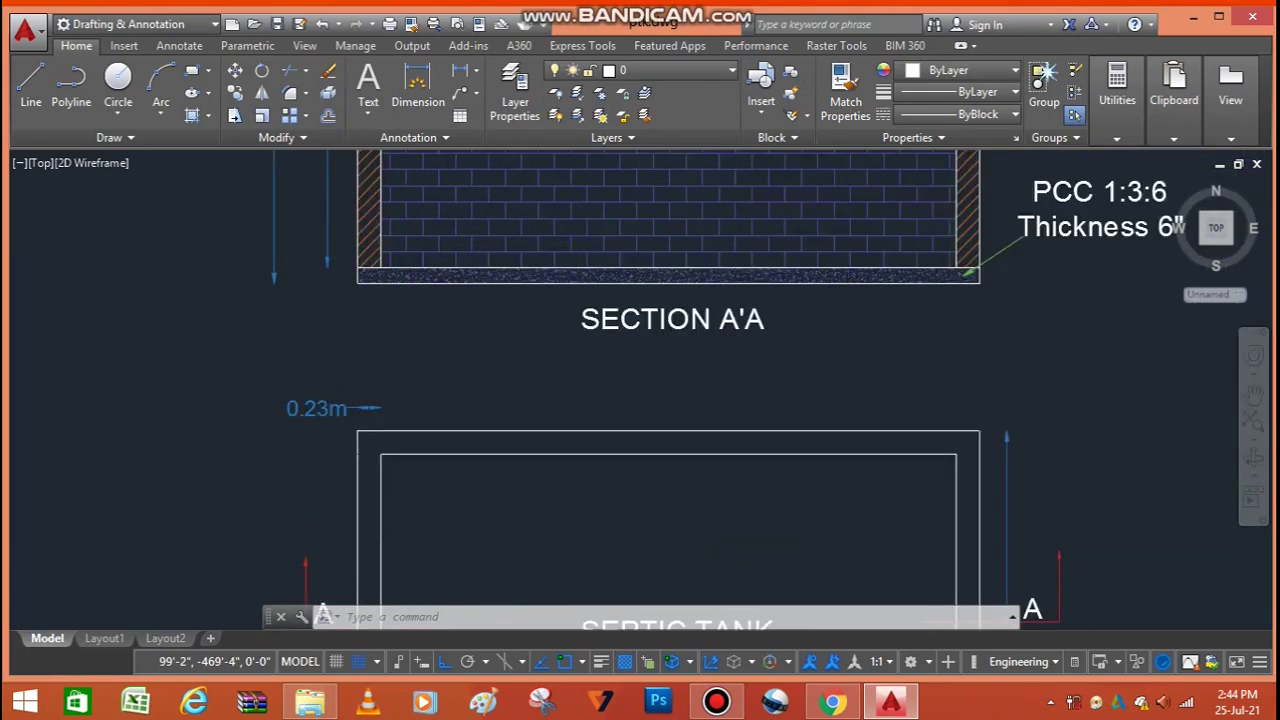
{"action": "scroll", "coordinate": [310, 426], "scroll_direction": "up", "scroll_amount": 2}
{"action": "scroll", "coordinate": [303, 429], "scroll_direction": "down", "scroll_amount": 4}
{"action": "scroll", "coordinate": [263, 429], "scroll_direction": "up", "scroll_amount": 2}
{"action": "scroll", "coordinate": [300, 357], "scroll_direction": "down", "scroll_amount": 2}
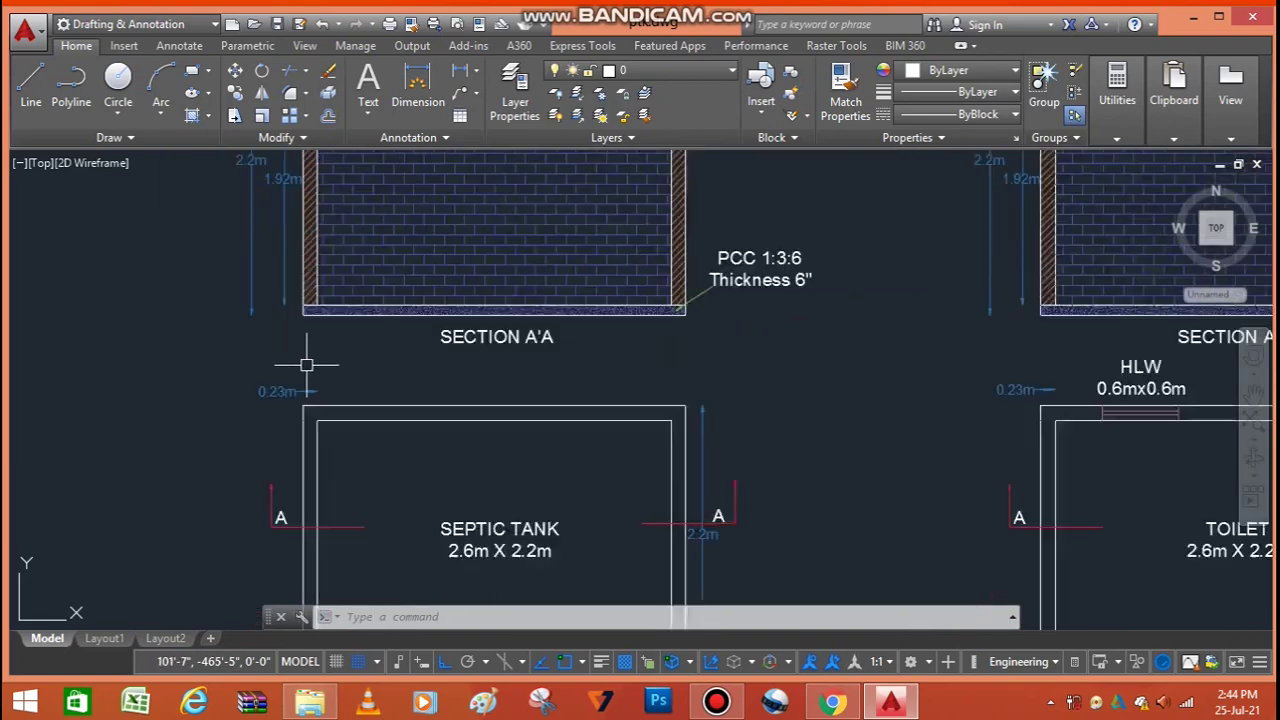
{"action": "scroll", "coordinate": [296, 362], "scroll_direction": "down", "scroll_amount": 2}
{"action": "scroll", "coordinate": [294, 366], "scroll_direction": "down", "scroll_amount": 2}
{"action": "scroll", "coordinate": [336, 331], "scroll_direction": "down", "scroll_amount": 1}
{"action": "scroll", "coordinate": [336, 331], "scroll_direction": "down", "scroll_amount": 1}
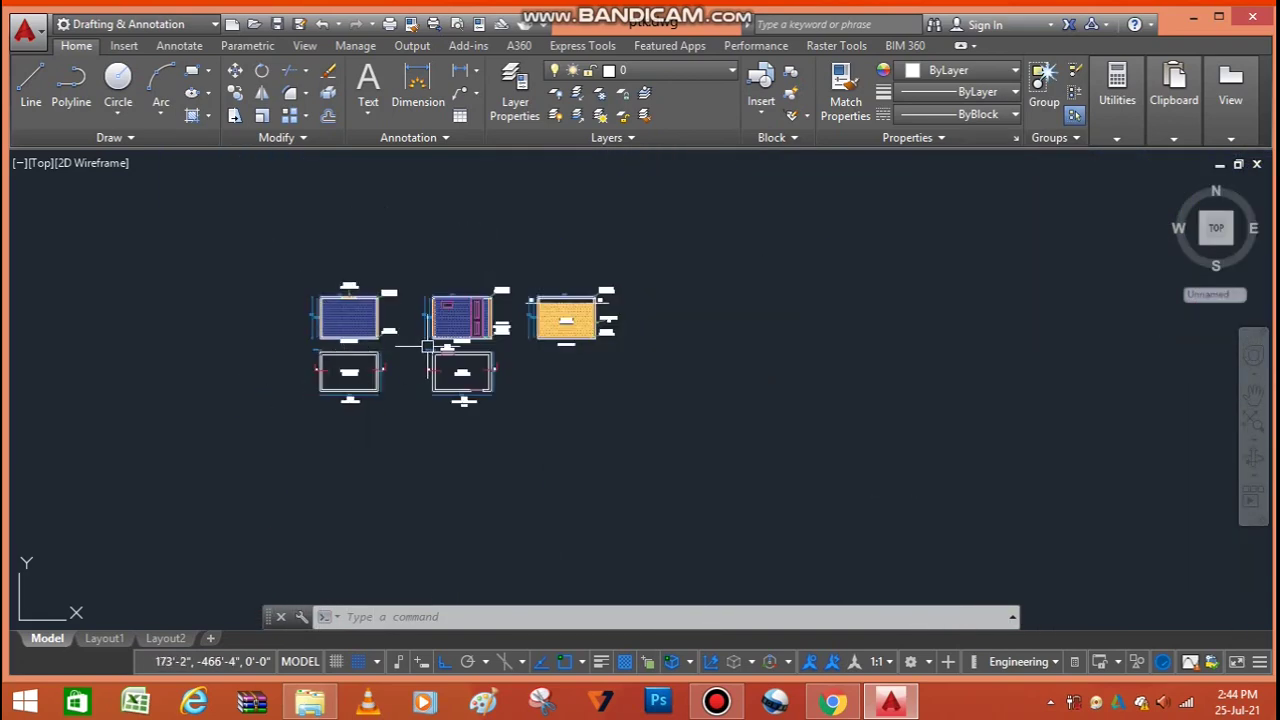
{"action": "scroll", "coordinate": [457, 357], "scroll_direction": "up", "scroll_amount": 5}
{"action": "scroll", "coordinate": [487, 506], "scroll_direction": "up", "scroll_amount": 2}
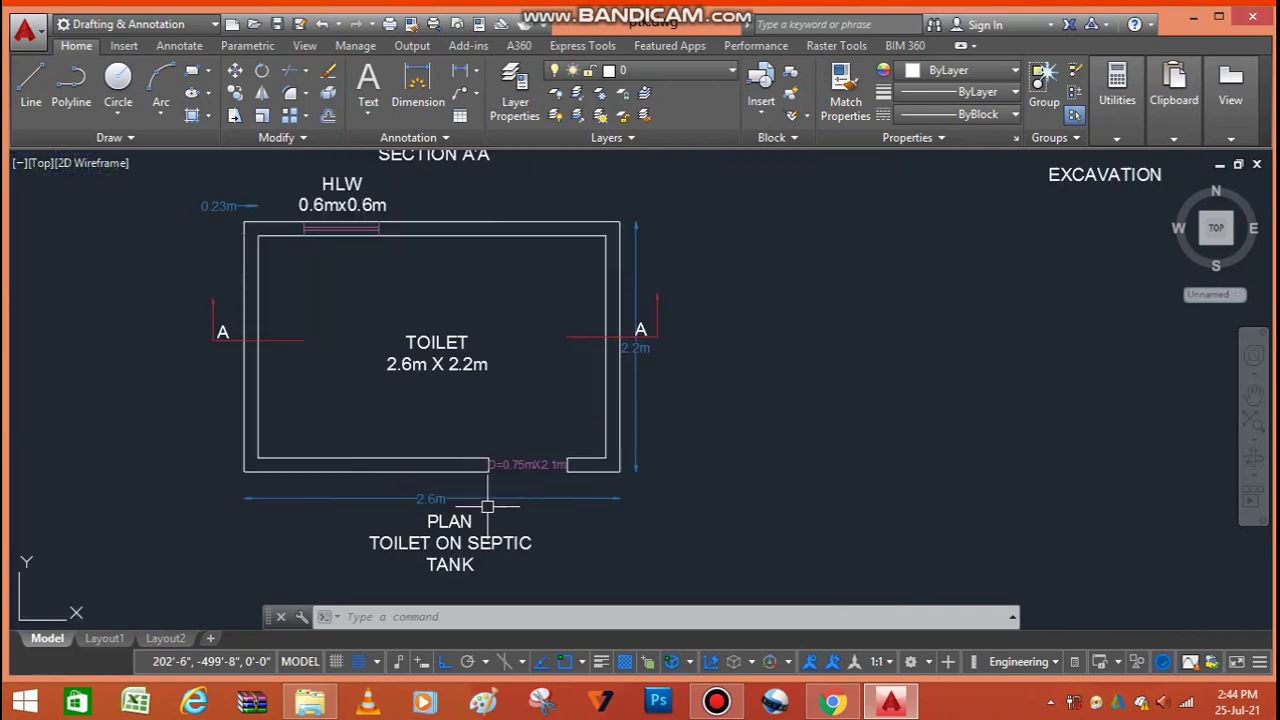
{"action": "scroll", "coordinate": [481, 503], "scroll_direction": "down", "scroll_amount": 2}
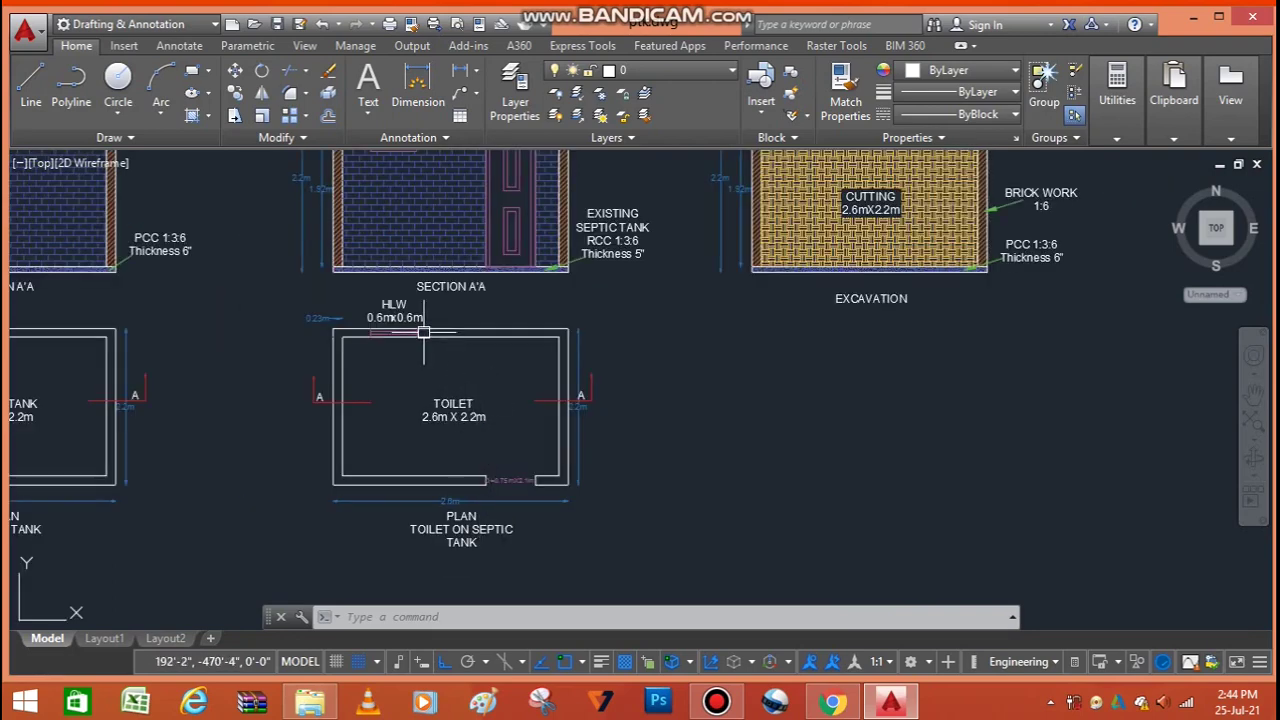
{"action": "scroll", "coordinate": [423, 331], "scroll_direction": "up", "scroll_amount": 1}
{"action": "scroll", "coordinate": [421, 517], "scroll_direction": "down", "scroll_amount": 1}
{"action": "scroll", "coordinate": [427, 410], "scroll_direction": "down", "scroll_amount": 1}
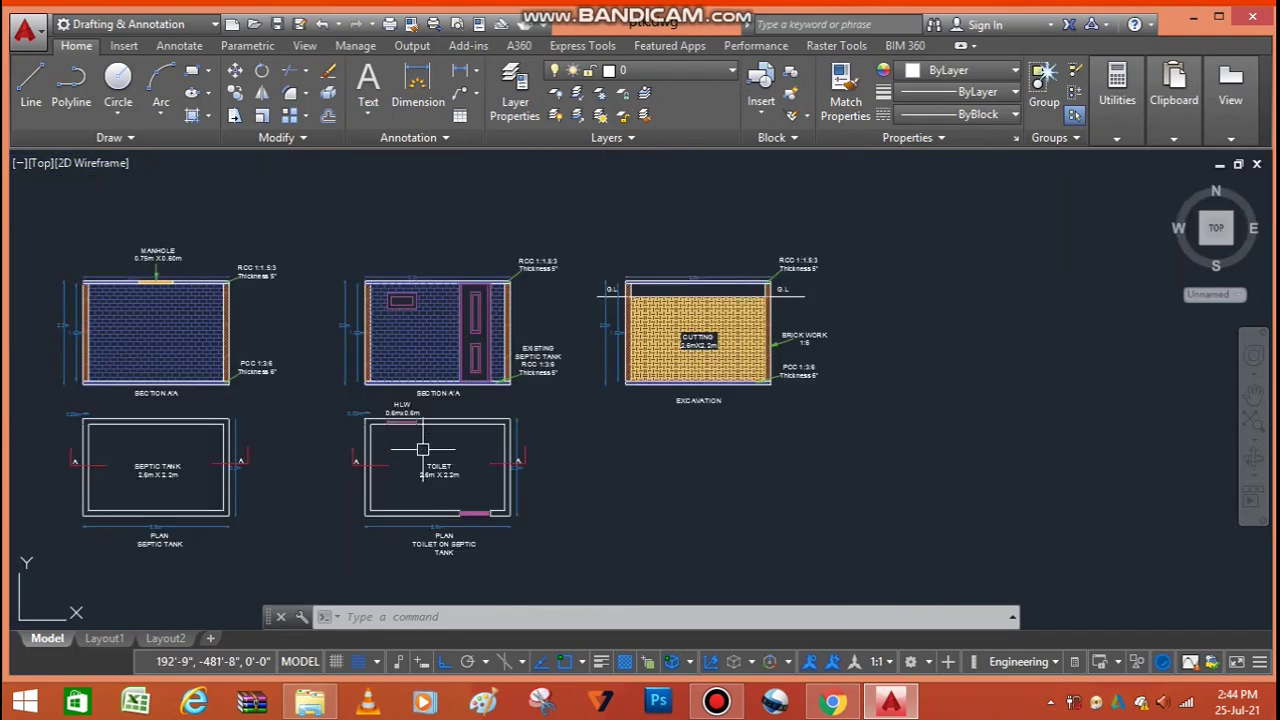
{"action": "scroll", "coordinate": [428, 283], "scroll_direction": "up", "scroll_amount": 3}
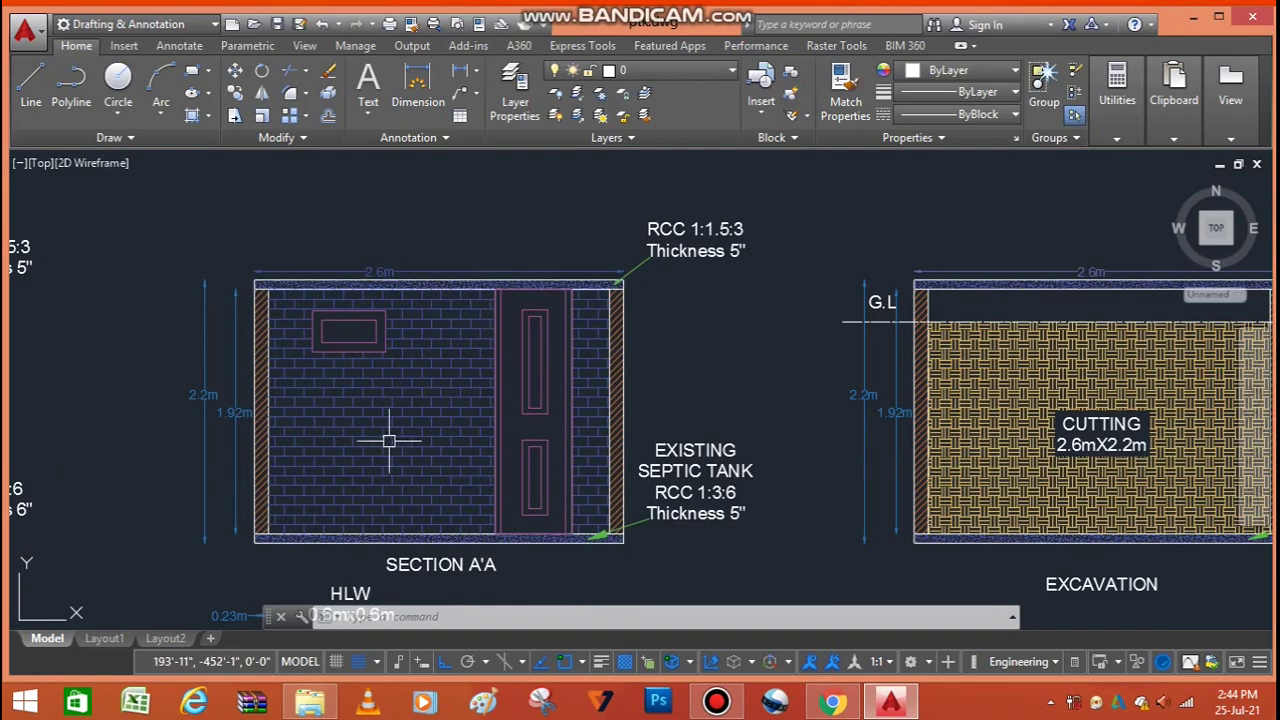
{"action": "scroll", "coordinate": [313, 540], "scroll_direction": "up", "scroll_amount": 3}
{"action": "scroll", "coordinate": [313, 540], "scroll_direction": "down", "scroll_amount": 2}
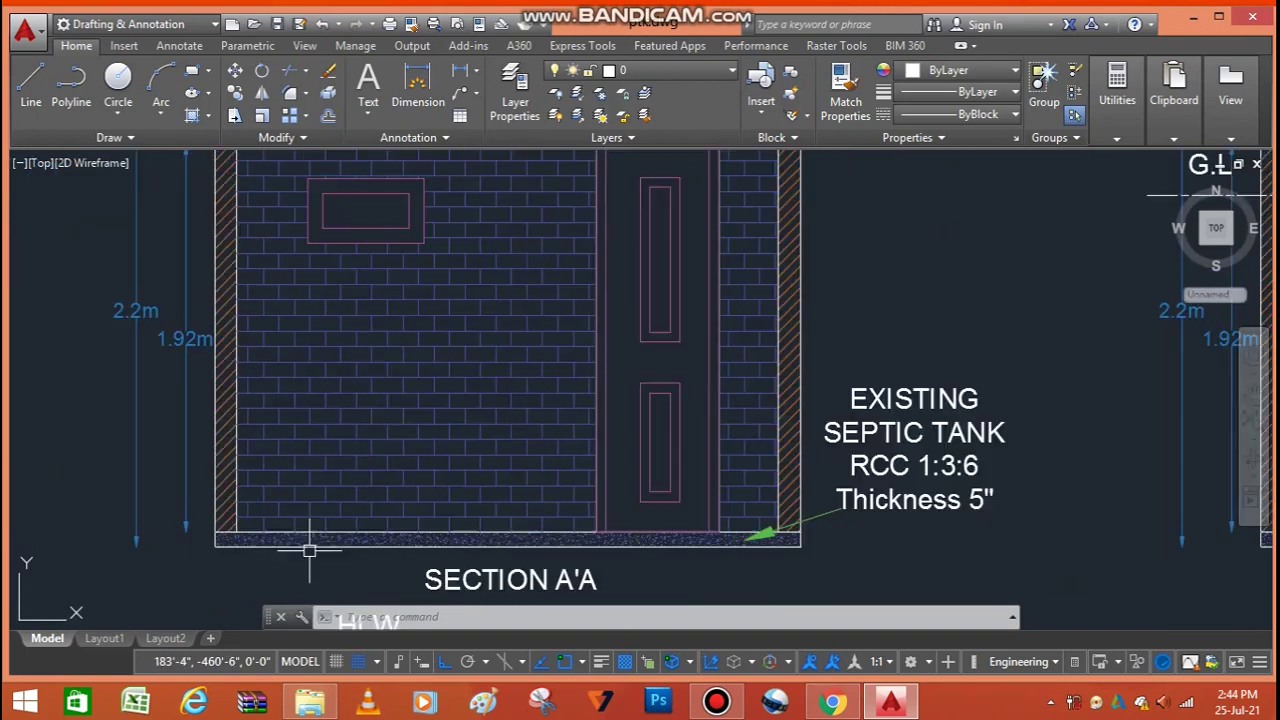
{"action": "scroll", "coordinate": [317, 540], "scroll_direction": "down", "scroll_amount": 2}
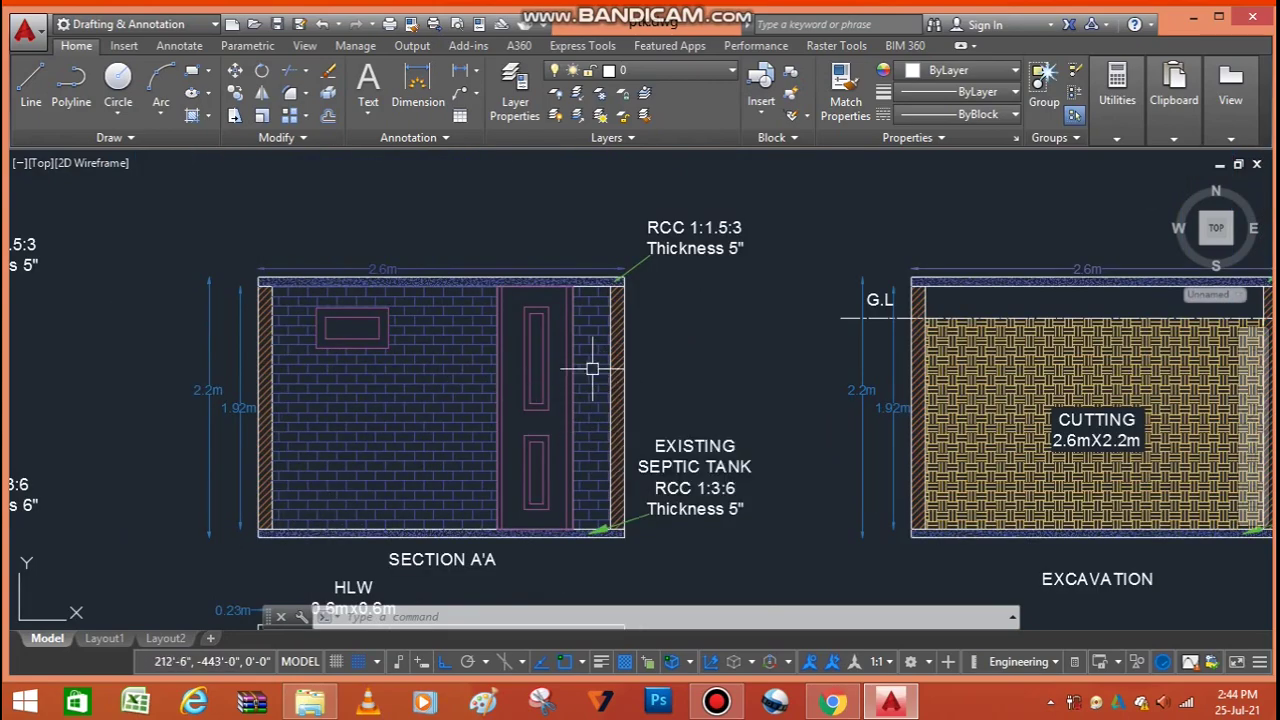
{"action": "scroll", "coordinate": [425, 272], "scroll_direction": "up", "scroll_amount": 3}
{"action": "scroll", "coordinate": [420, 271], "scroll_direction": "down", "scroll_amount": 3}
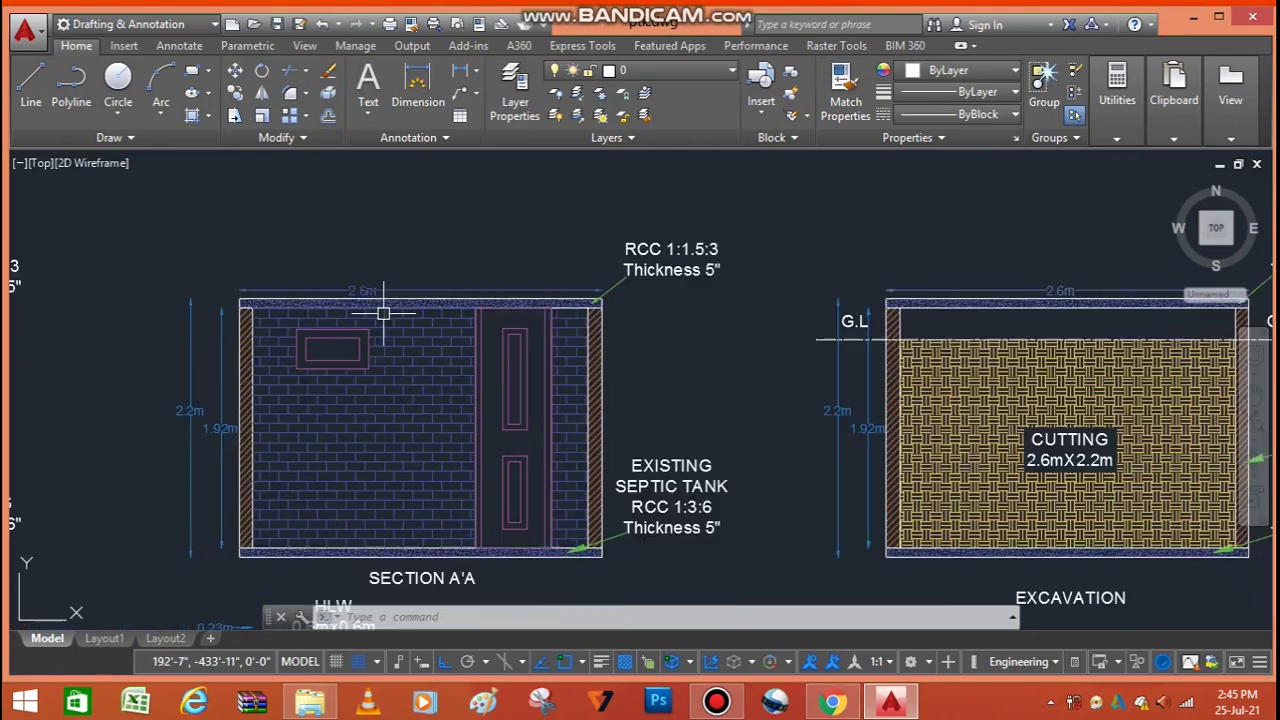
{"action": "scroll", "coordinate": [457, 286], "scroll_direction": "up", "scroll_amount": 3}
{"action": "scroll", "coordinate": [386, 329], "scroll_direction": "down", "scroll_amount": 5}
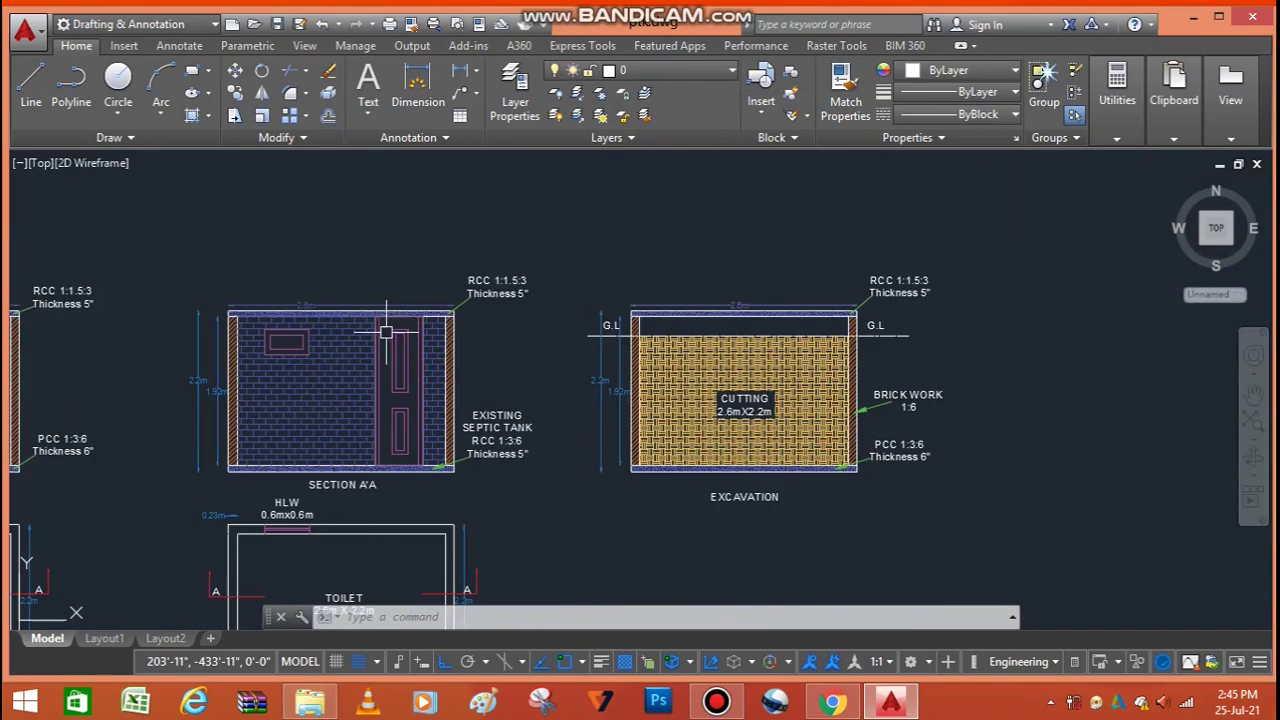
{"action": "scroll", "coordinate": [374, 390], "scroll_direction": "down", "scroll_amount": 2}
{"action": "scroll", "coordinate": [578, 385], "scroll_direction": "up", "scroll_amount": 4}
{"action": "scroll", "coordinate": [361, 361], "scroll_direction": "down", "scroll_amount": 4}
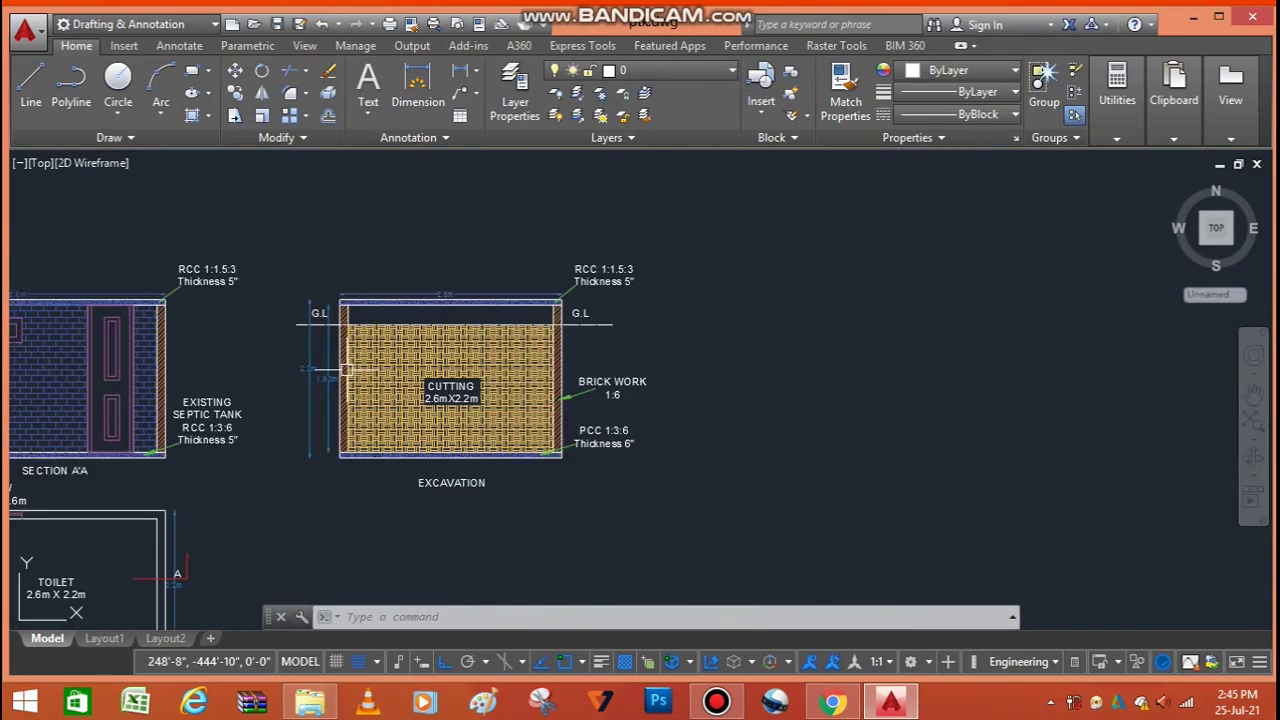
{"action": "scroll", "coordinate": [493, 278], "scroll_direction": "up", "scroll_amount": 4}
{"action": "scroll", "coordinate": [580, 269], "scroll_direction": "down", "scroll_amount": 5}
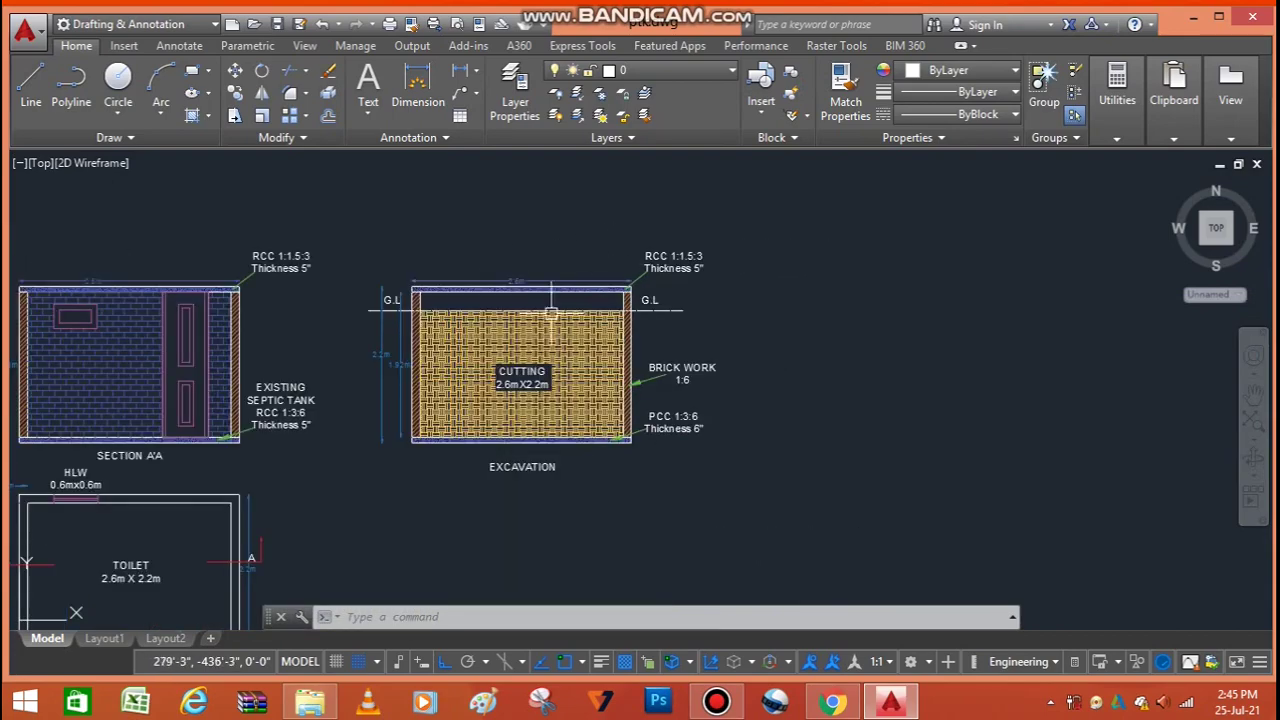
{"action": "scroll", "coordinate": [490, 333], "scroll_direction": "up", "scroll_amount": 3}
{"action": "scroll", "coordinate": [566, 340], "scroll_direction": "up", "scroll_amount": 2}
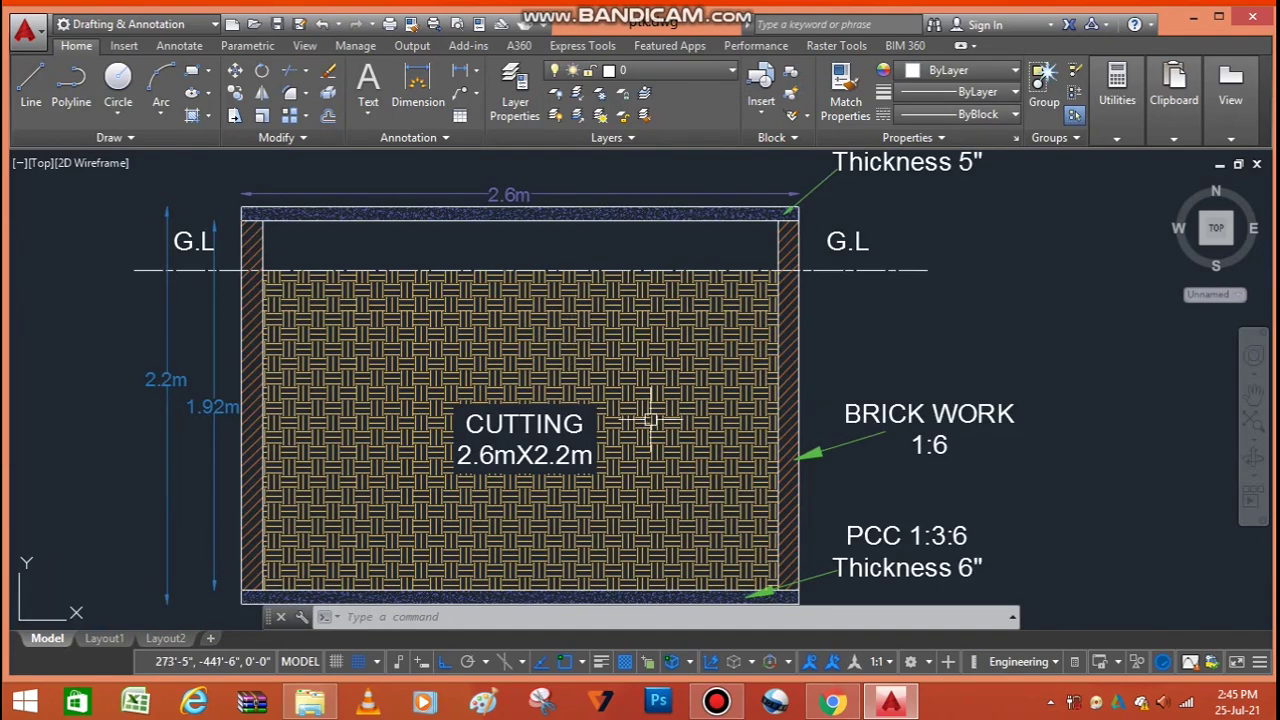
{"action": "scroll", "coordinate": [548, 430], "scroll_direction": "down", "scroll_amount": 1}
{"action": "scroll", "coordinate": [640, 456], "scroll_direction": "down", "scroll_amount": 3}
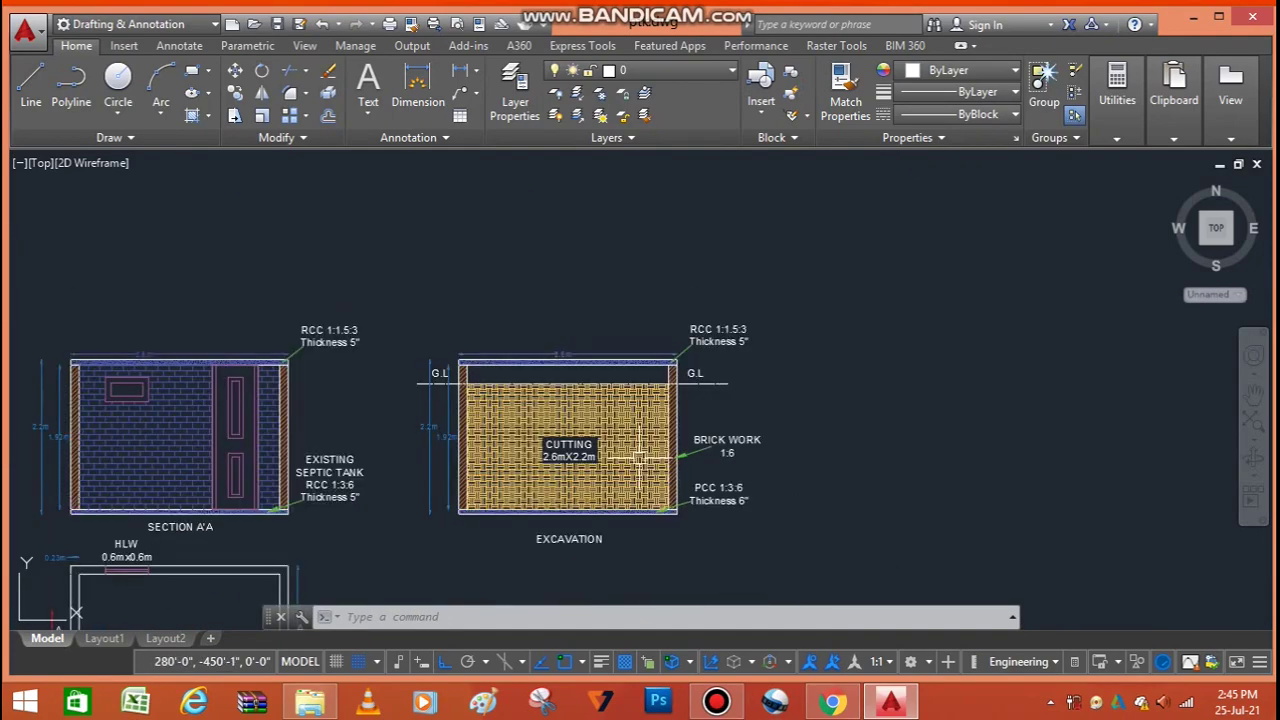
{"action": "scroll", "coordinate": [647, 530], "scroll_direction": "up", "scroll_amount": 2}
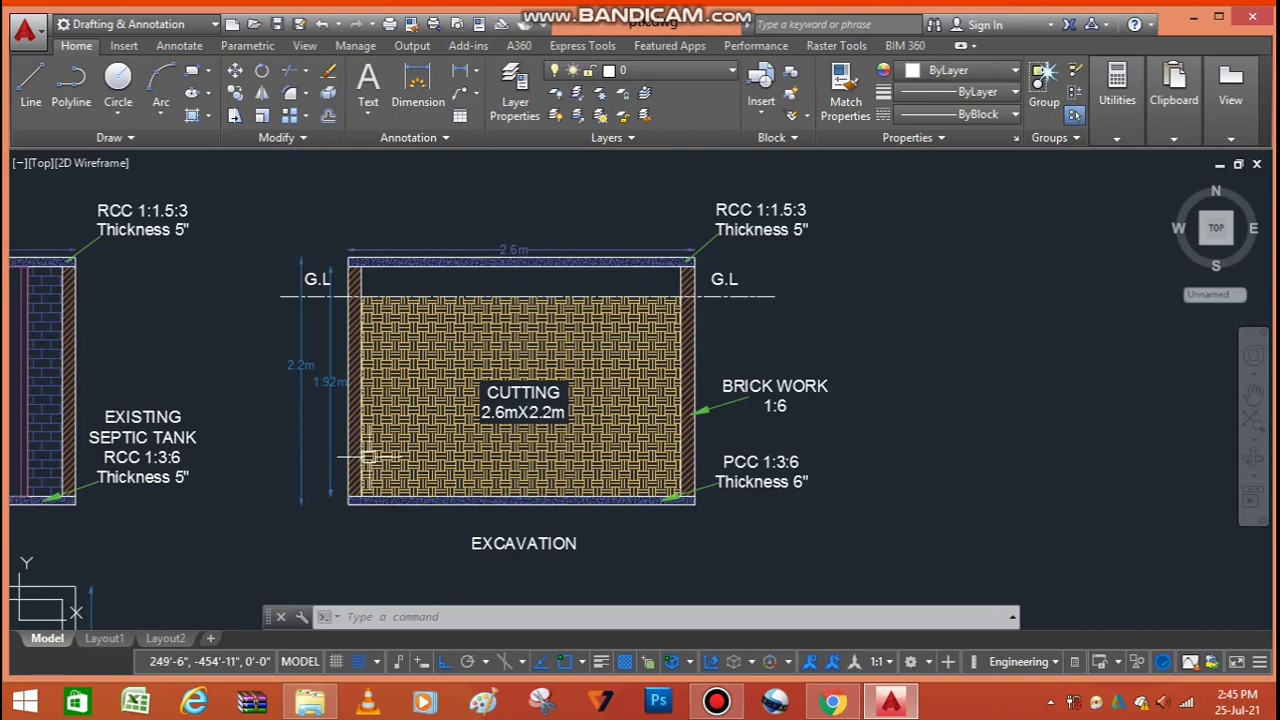
{"action": "scroll", "coordinate": [380, 455], "scroll_direction": "up", "scroll_amount": 2}
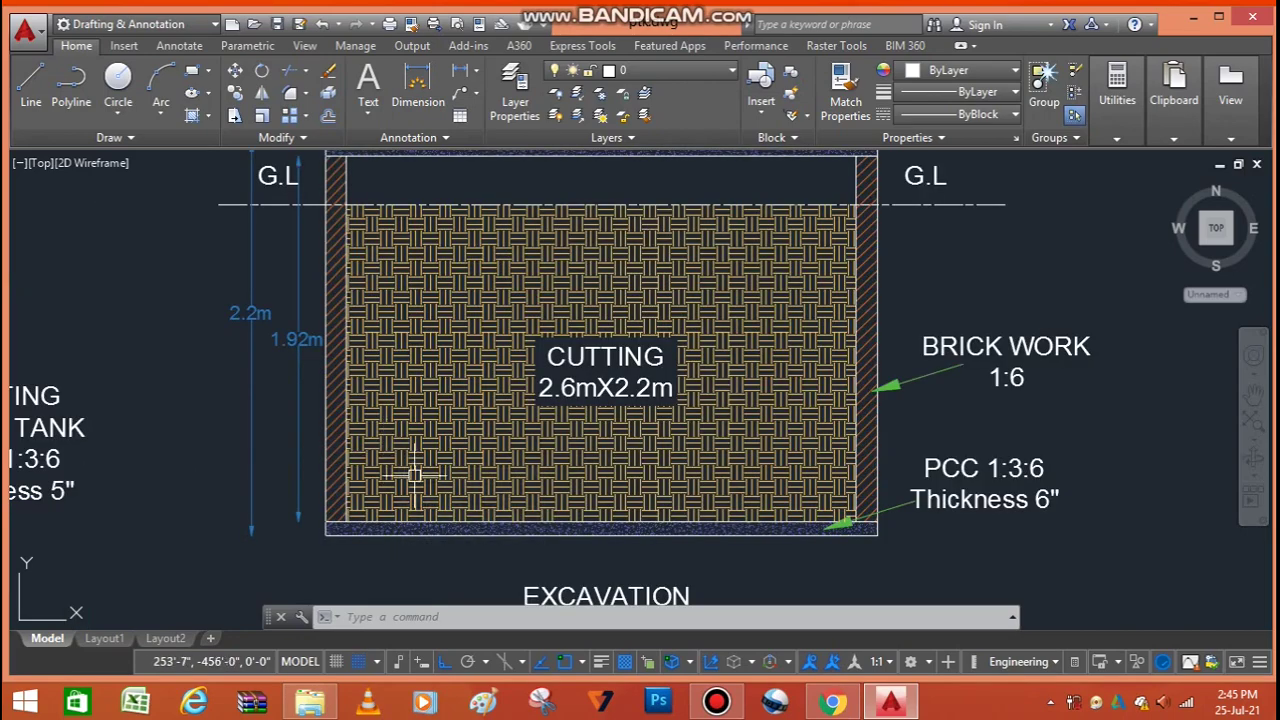
{"action": "scroll", "coordinate": [449, 487], "scroll_direction": "down", "scroll_amount": 2}
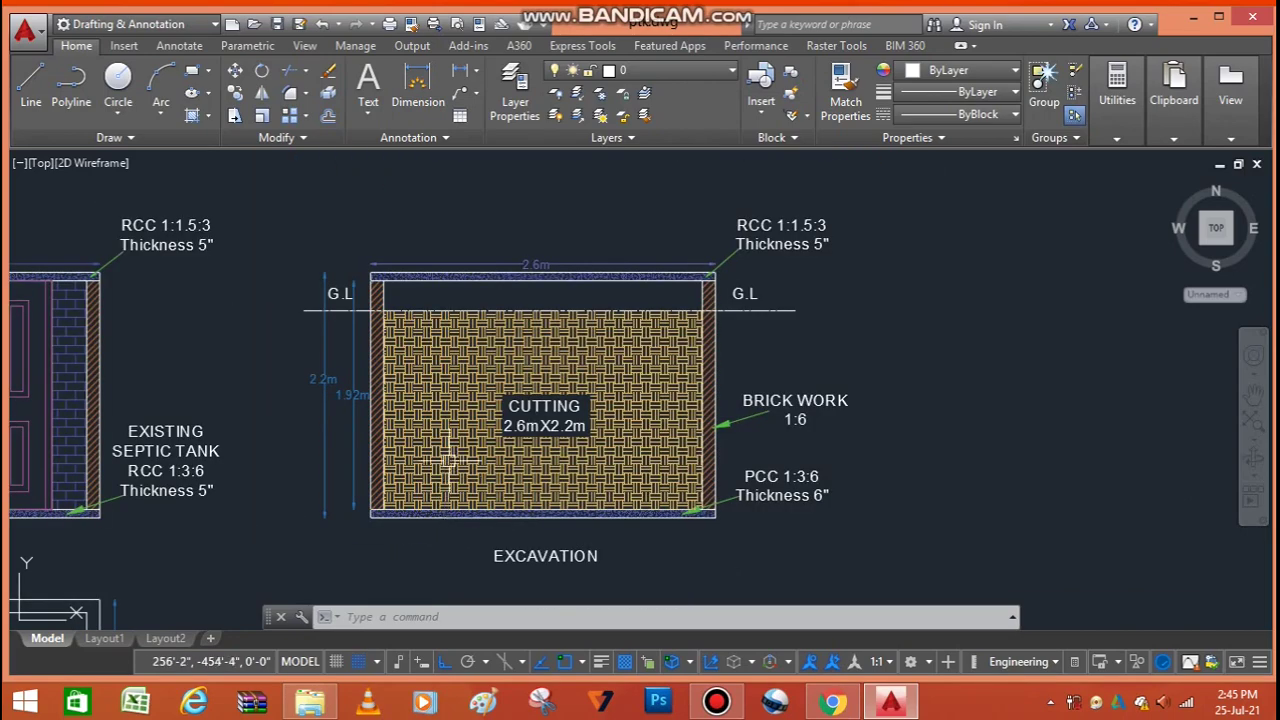
{"action": "scroll", "coordinate": [400, 313], "scroll_direction": "up", "scroll_amount": 2}
{"action": "scroll", "coordinate": [406, 314], "scroll_direction": "down", "scroll_amount": 2}
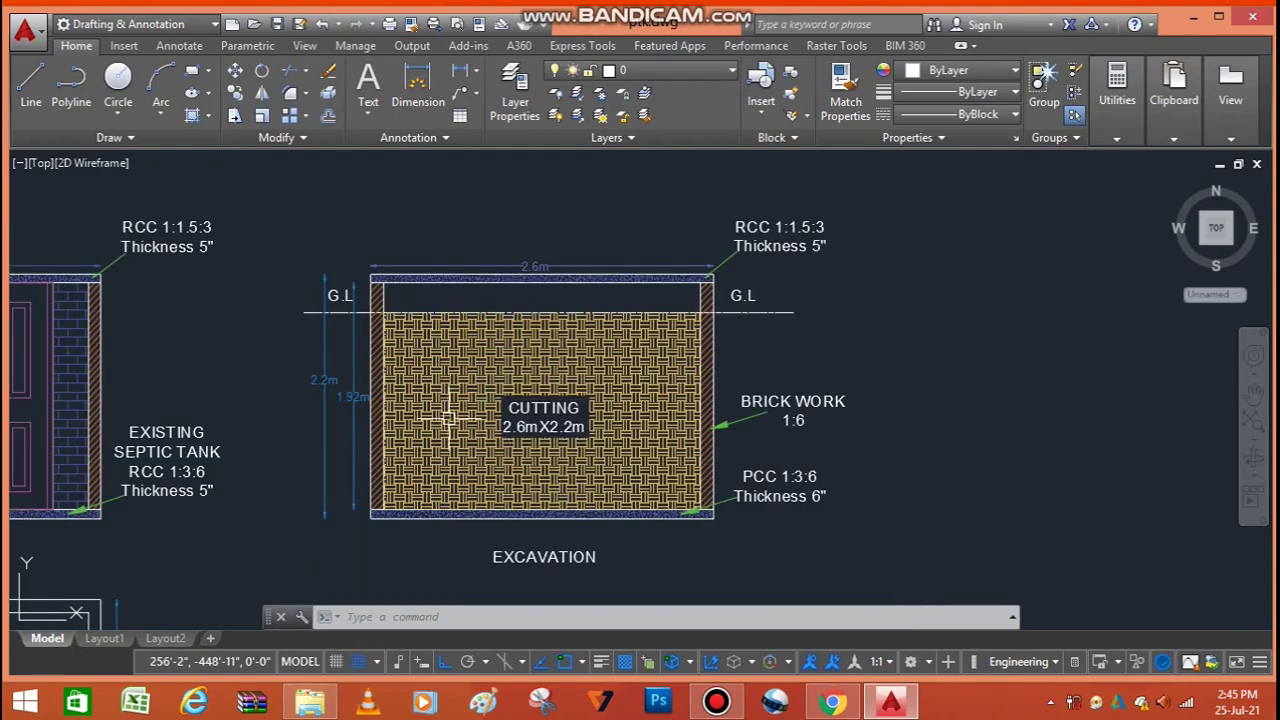
{"action": "scroll", "coordinate": [449, 418], "scroll_direction": "up", "scroll_amount": 2}
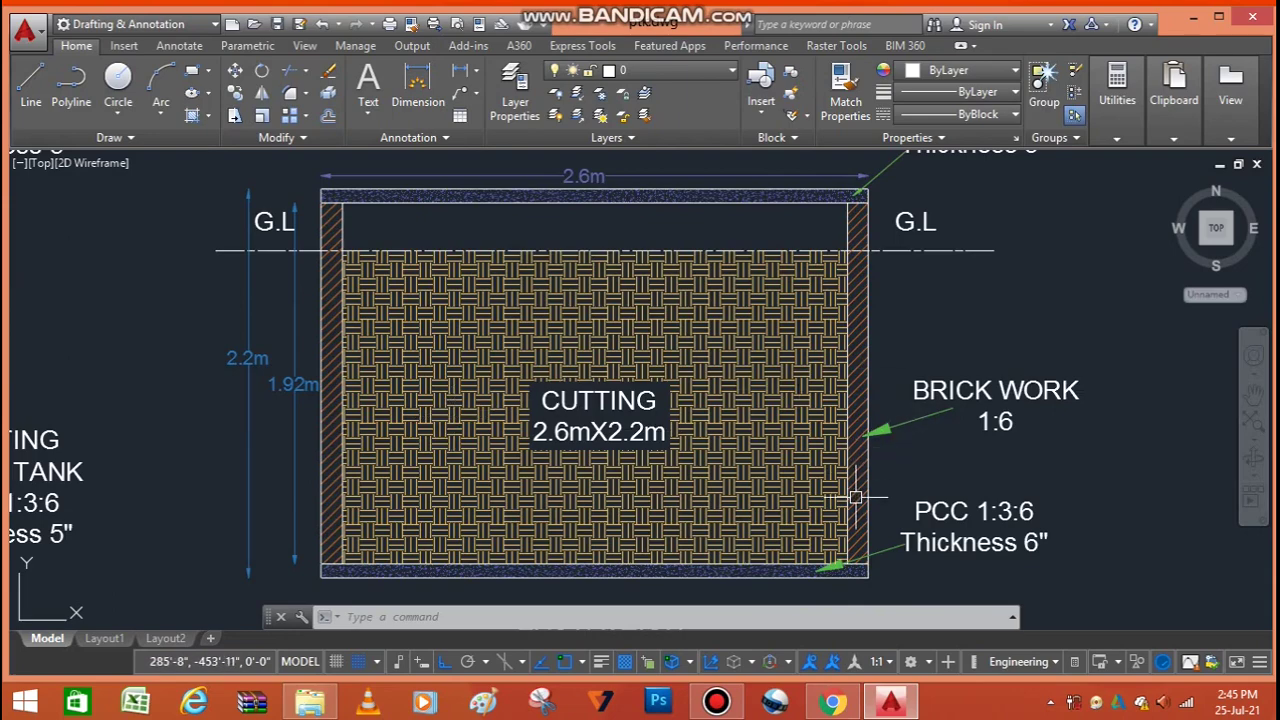
{"action": "scroll", "coordinate": [855, 497], "scroll_direction": "down", "scroll_amount": 4}
{"action": "scroll", "coordinate": [869, 472], "scroll_direction": "up", "scroll_amount": 2}
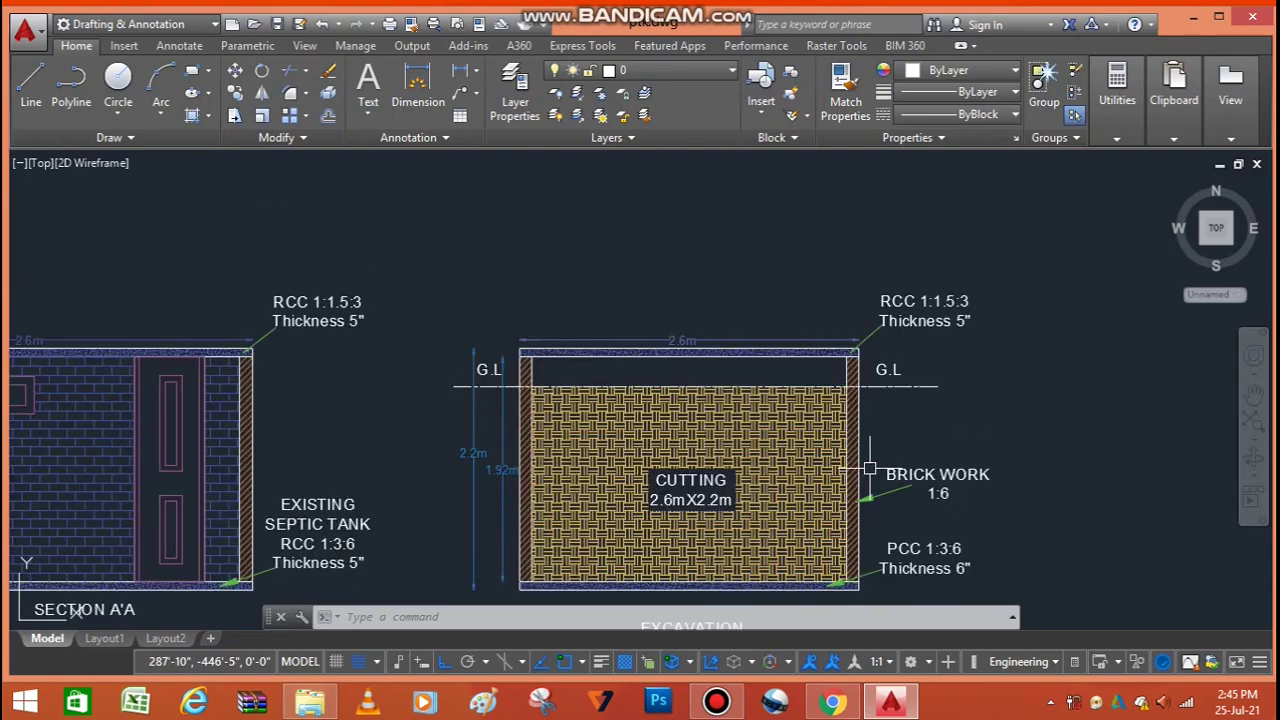
{"action": "scroll", "coordinate": [710, 482], "scroll_direction": "up", "scroll_amount": 2}
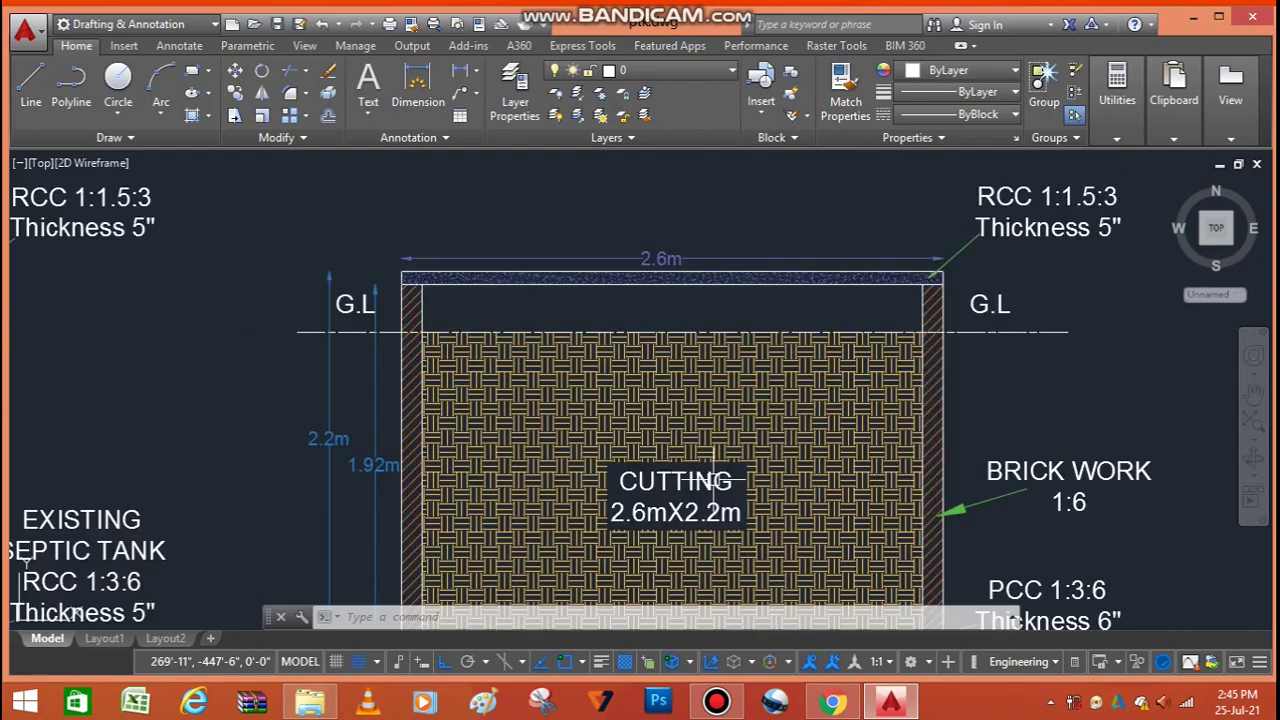
{"action": "scroll", "coordinate": [614, 254], "scroll_direction": "down", "scroll_amount": 2}
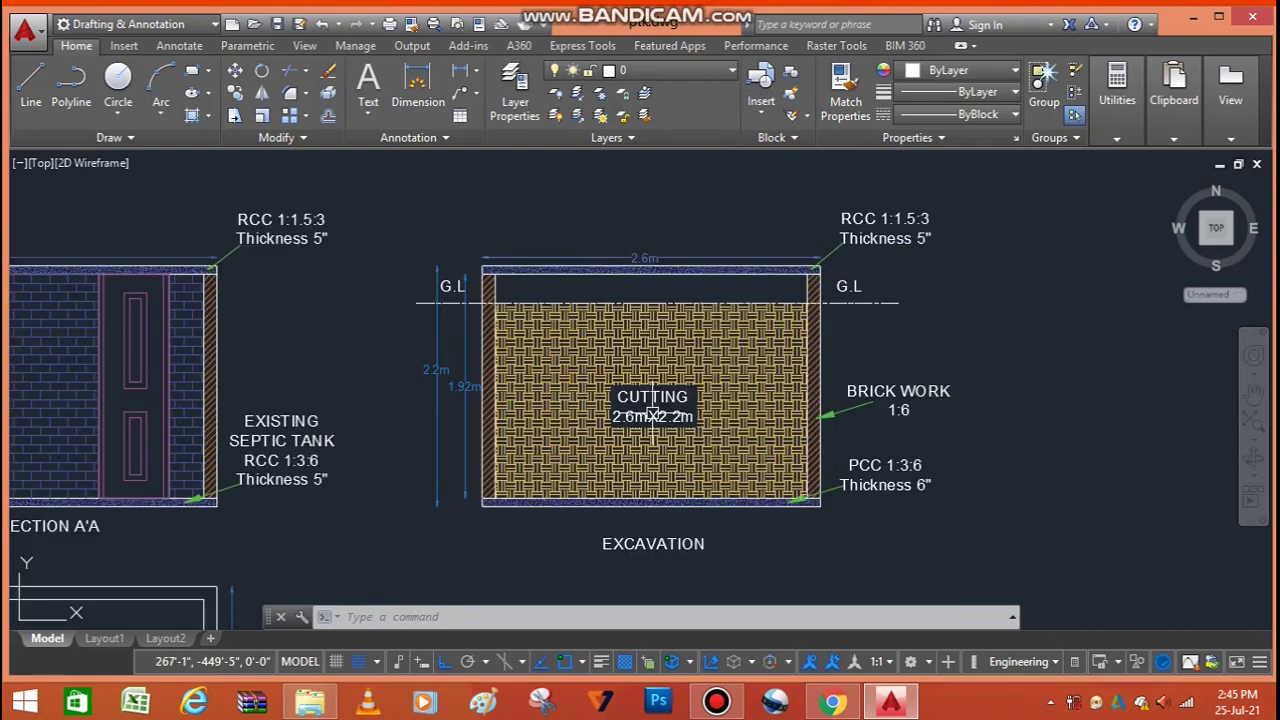
{"action": "scroll", "coordinate": [653, 414], "scroll_direction": "up", "scroll_amount": 2}
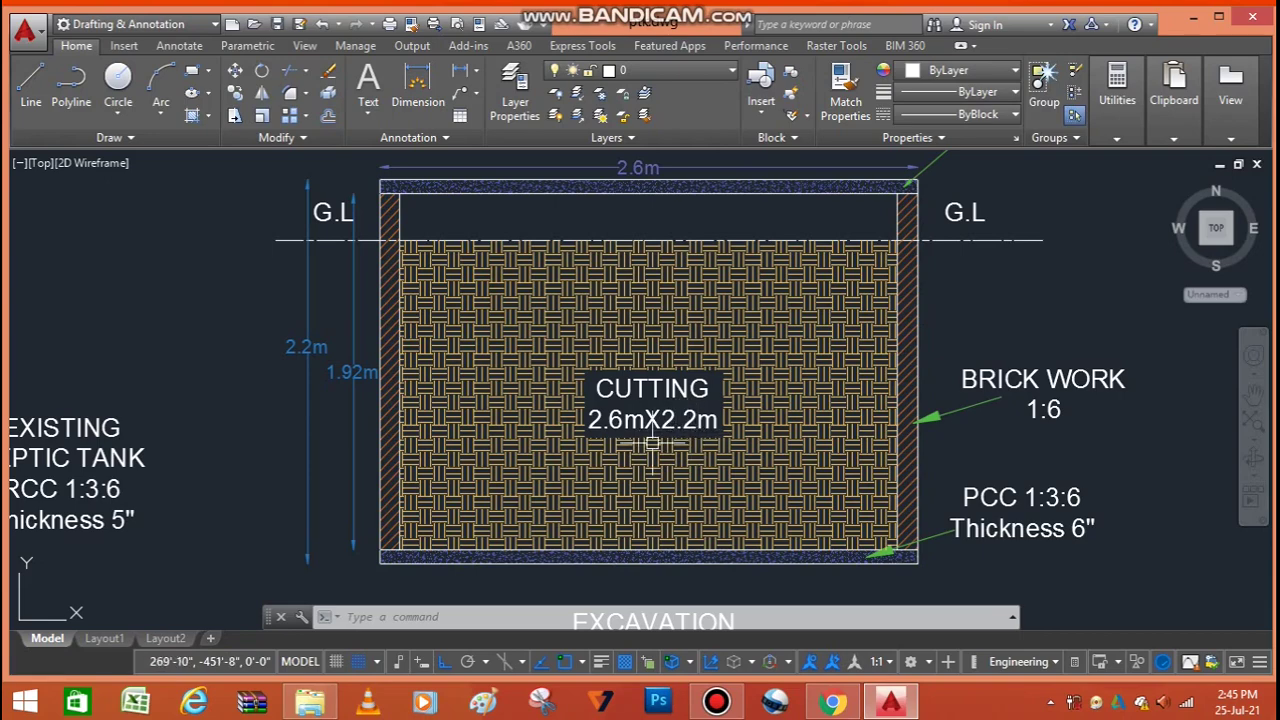
{"action": "scroll", "coordinate": [410, 367], "scroll_direction": "up", "scroll_amount": 4}
{"action": "scroll", "coordinate": [371, 371], "scroll_direction": "down", "scroll_amount": 2}
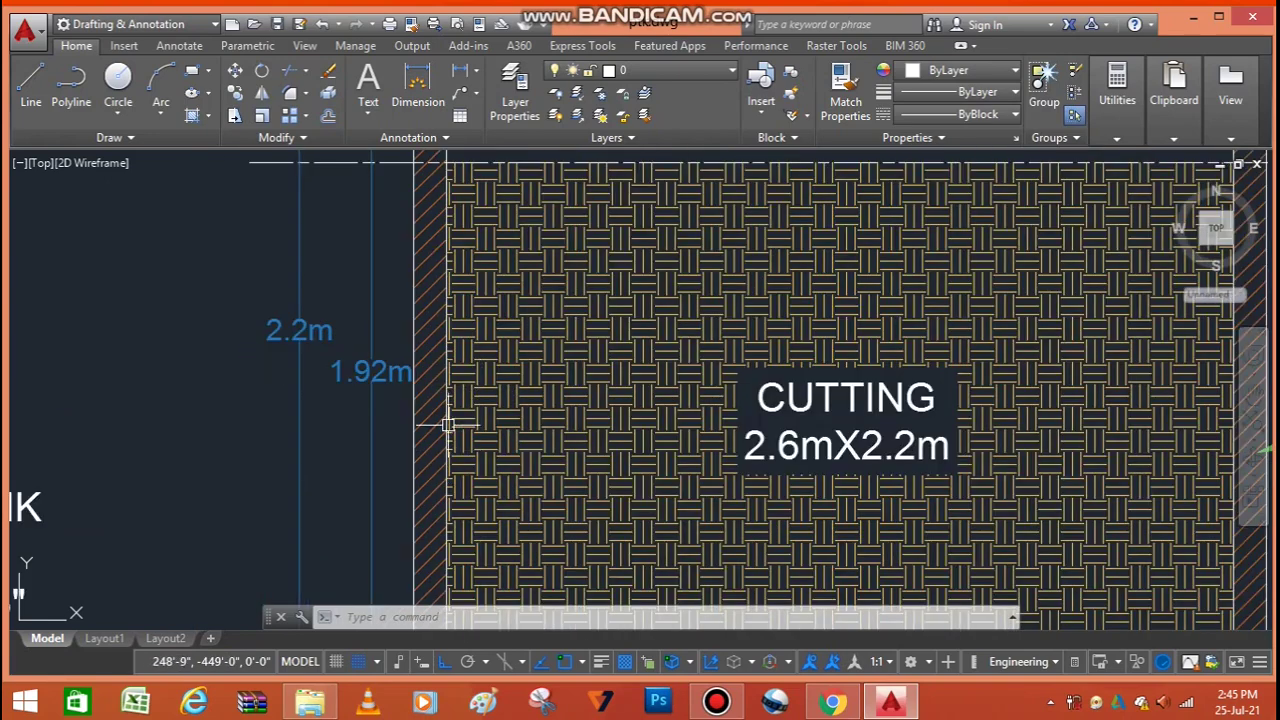
{"action": "scroll", "coordinate": [449, 423], "scroll_direction": "down", "scroll_amount": 2}
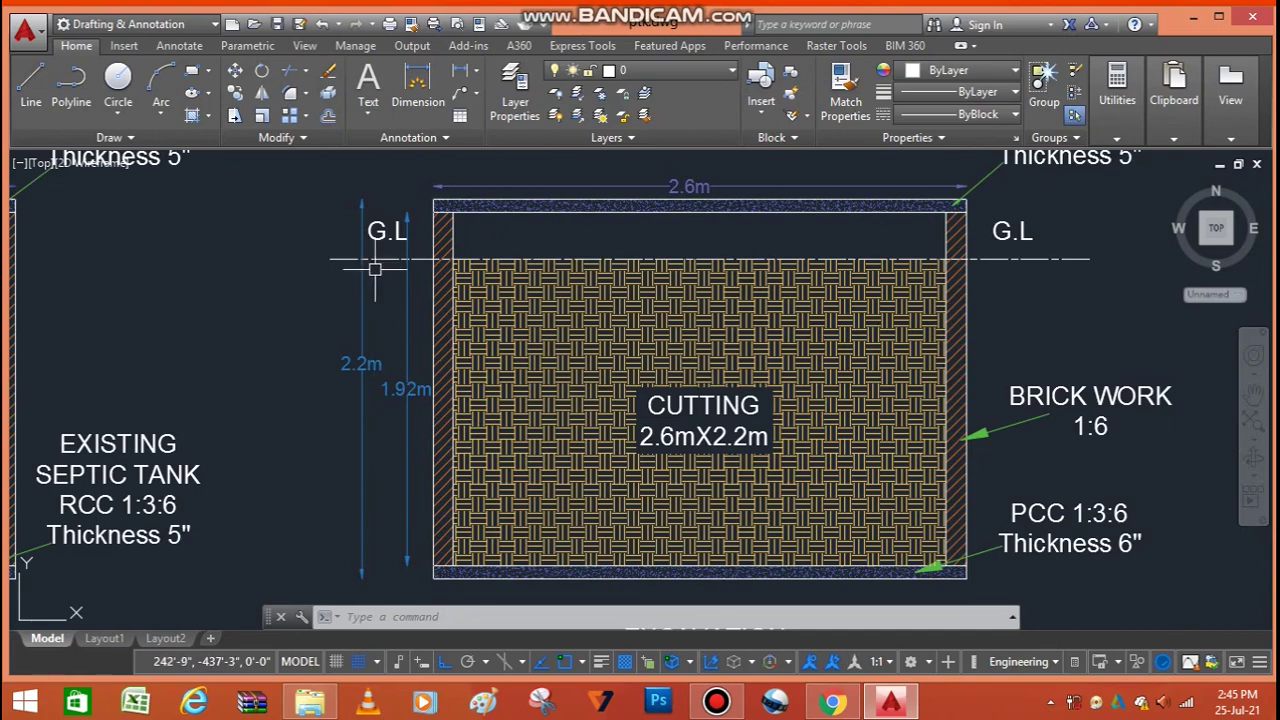
{"action": "scroll", "coordinate": [359, 372], "scroll_direction": "up", "scroll_amount": 4}
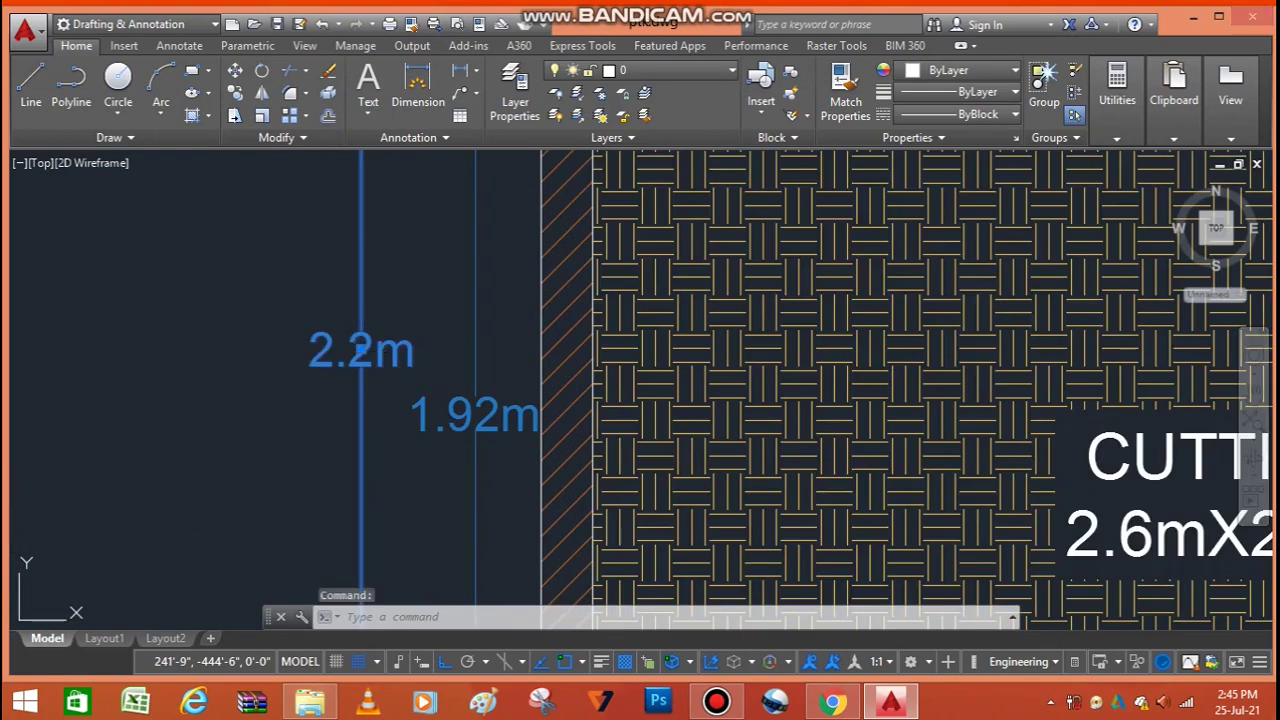
Edit the excavation section's height dimension text from 2.2m to 2.4m
{"action": "double_click", "coordinate": [366, 362]}
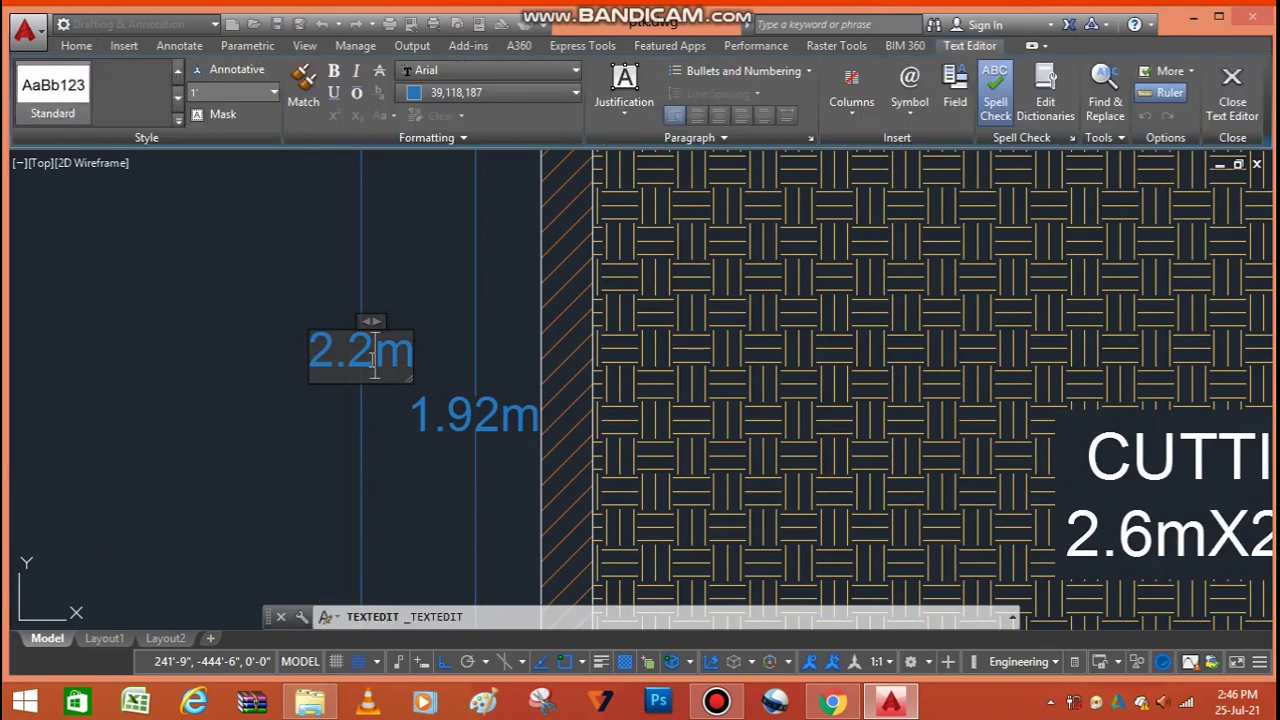
{"action": "left_click", "coordinate": [374, 362]}
{"action": "key", "text": "BackSpace"}
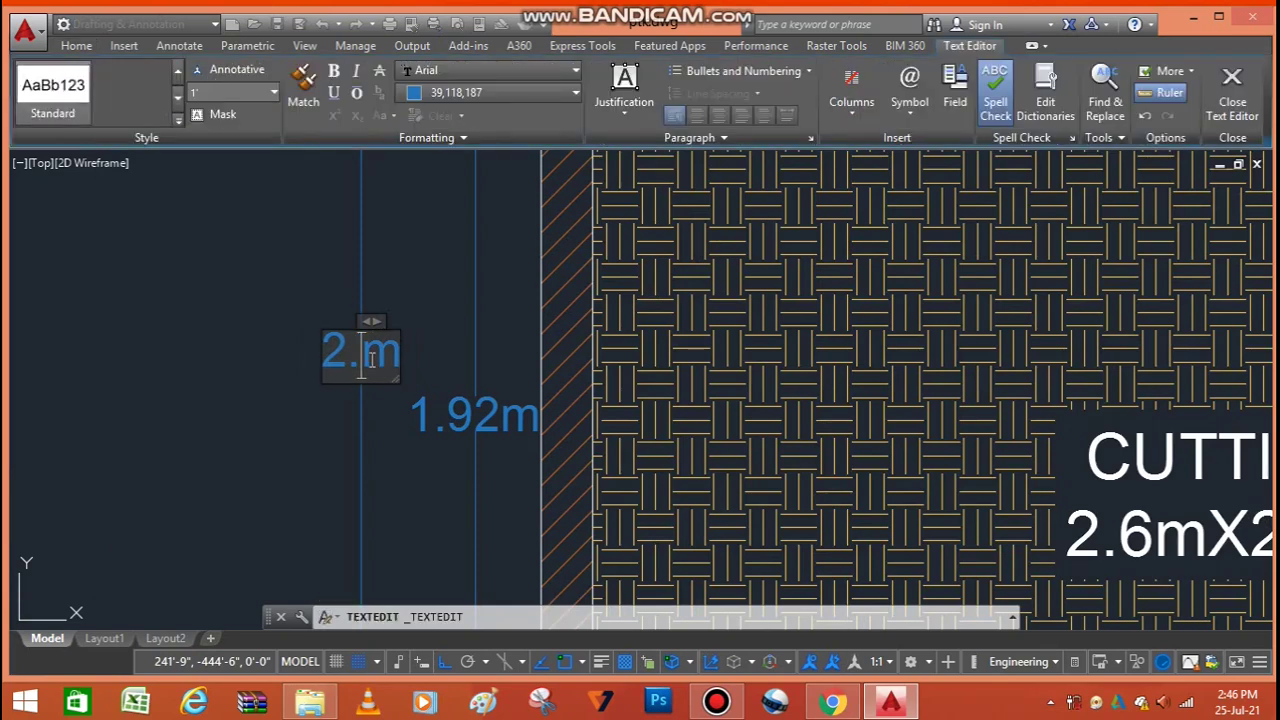
{"action": "type", "text": "4"}
{"action": "left_click", "coordinate": [494, 408]}
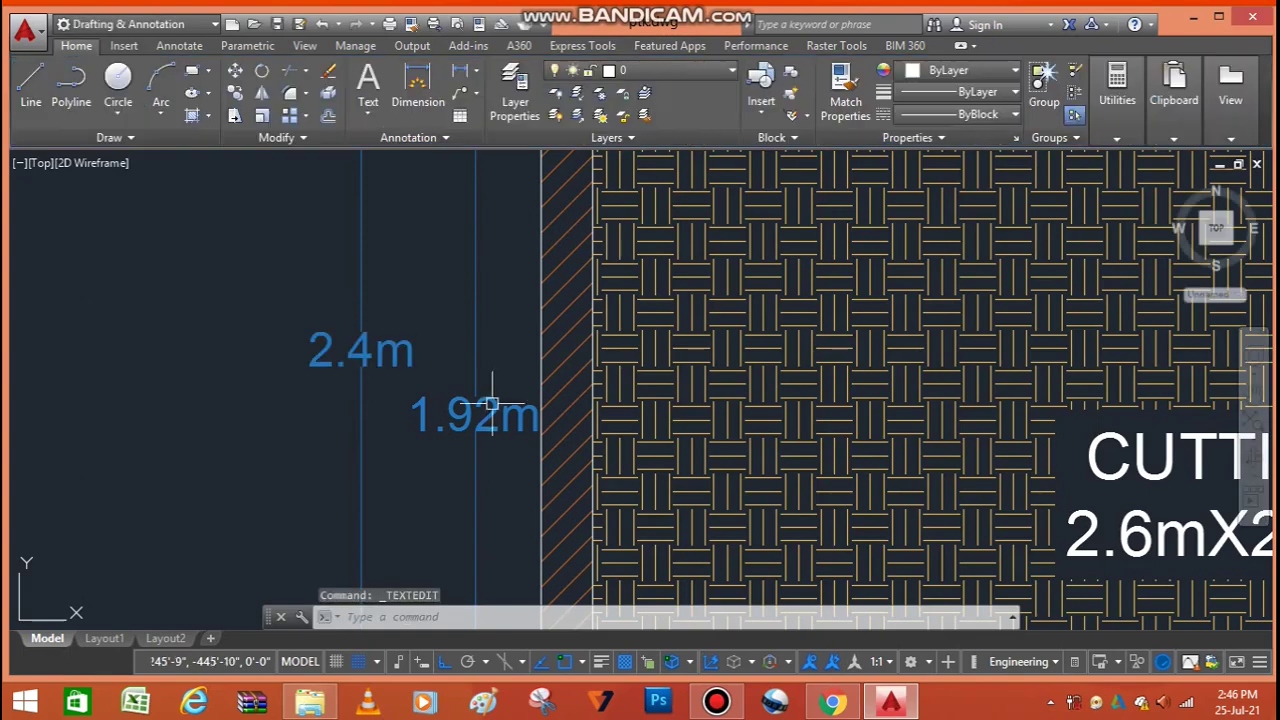
{"action": "scroll", "coordinate": [463, 415], "scroll_direction": "down", "scroll_amount": 2}
{"action": "scroll", "coordinate": [463, 415], "scroll_direction": "down", "scroll_amount": 2}
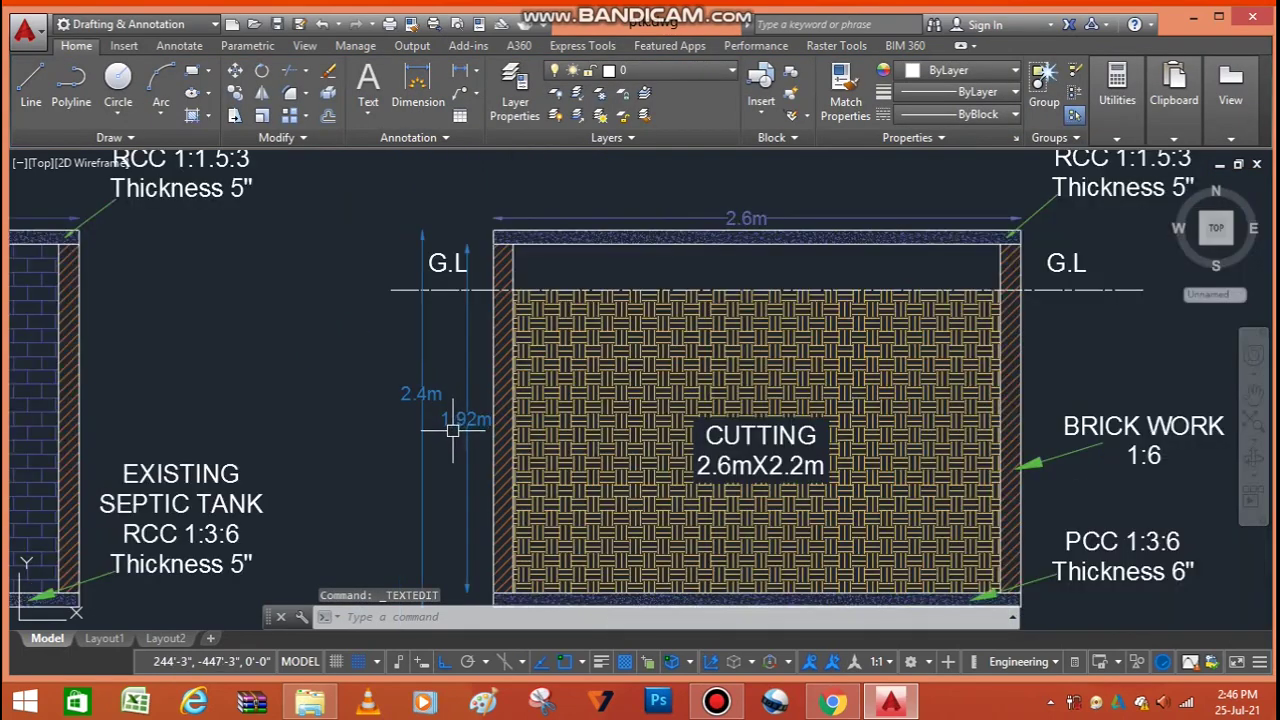
{"action": "scroll", "coordinate": [453, 430], "scroll_direction": "up", "scroll_amount": 2}
{"action": "scroll", "coordinate": [420, 400], "scroll_direction": "down", "scroll_amount": 3}
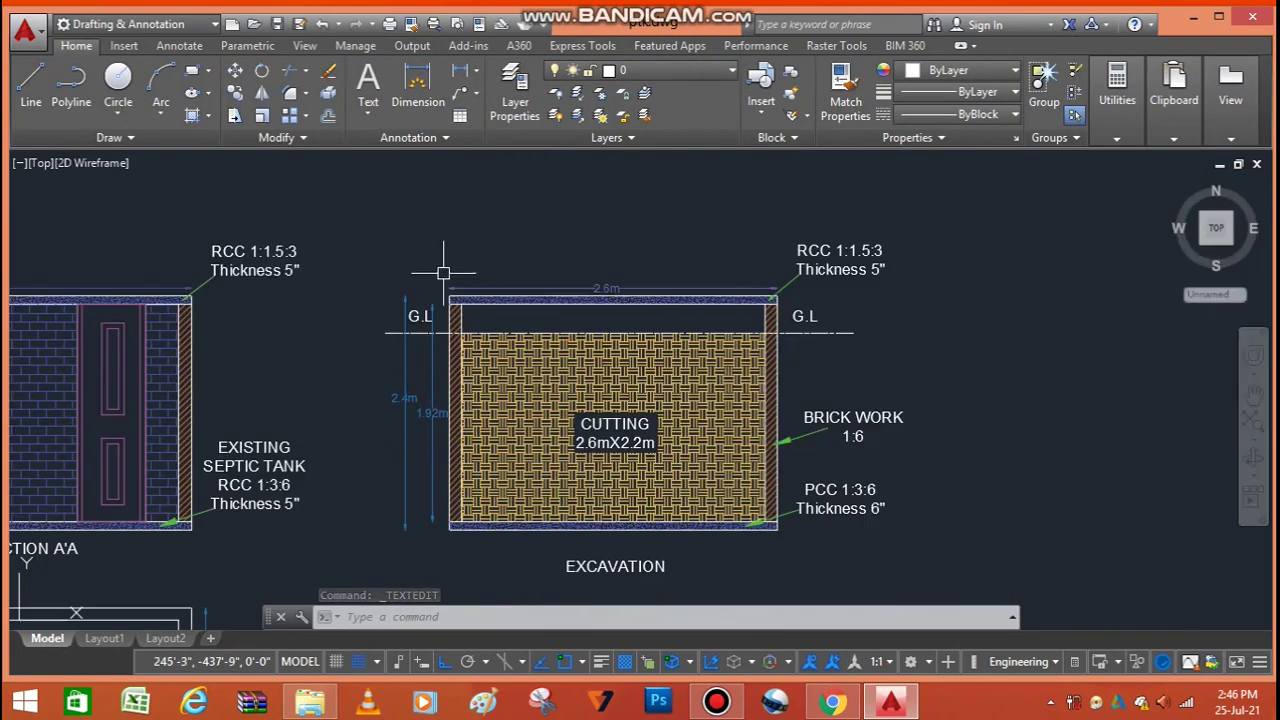
{"action": "scroll", "coordinate": [444, 294], "scroll_direction": "up", "scroll_amount": 2}
{"action": "scroll", "coordinate": [444, 294], "scroll_direction": "down", "scroll_amount": 4}
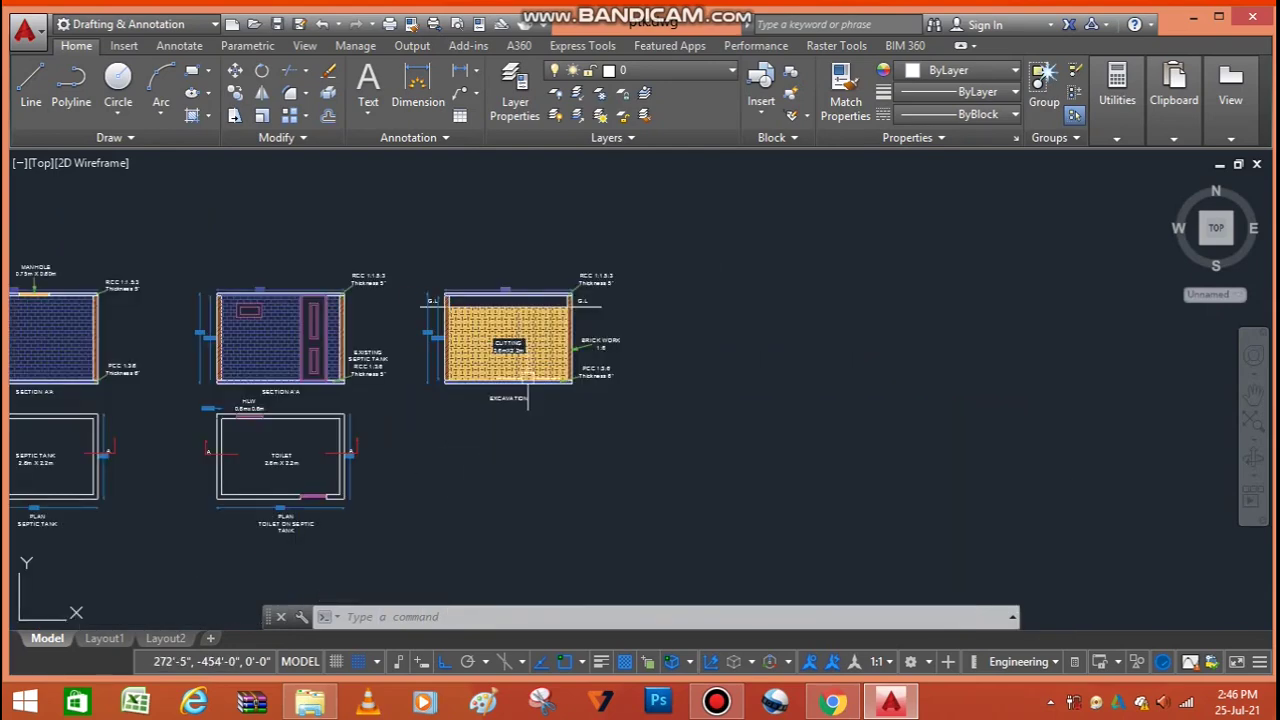
{"action": "scroll", "coordinate": [530, 385], "scroll_direction": "up", "scroll_amount": 2}
{"action": "scroll", "coordinate": [530, 385], "scroll_direction": "up", "scroll_amount": 2}
{"action": "scroll", "coordinate": [640, 360], "scroll_direction": "up", "scroll_amount": 3}
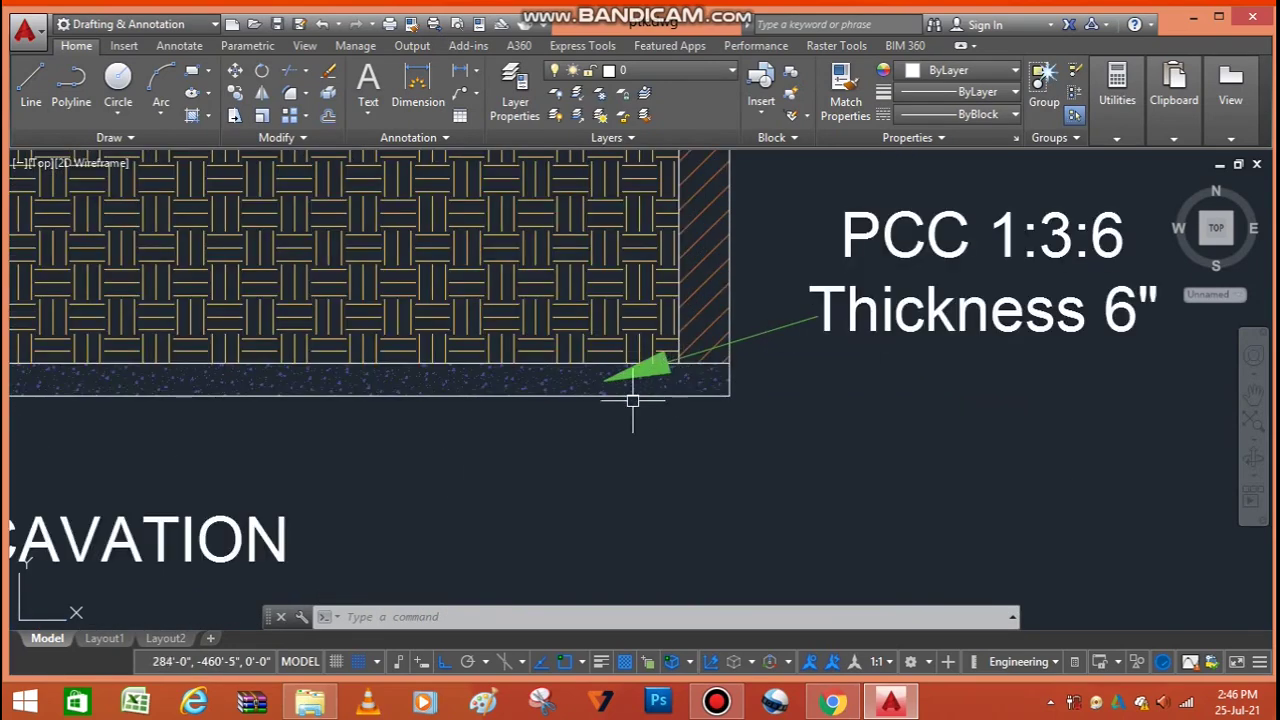
{"action": "scroll", "coordinate": [640, 405], "scroll_direction": "down", "scroll_amount": 2}
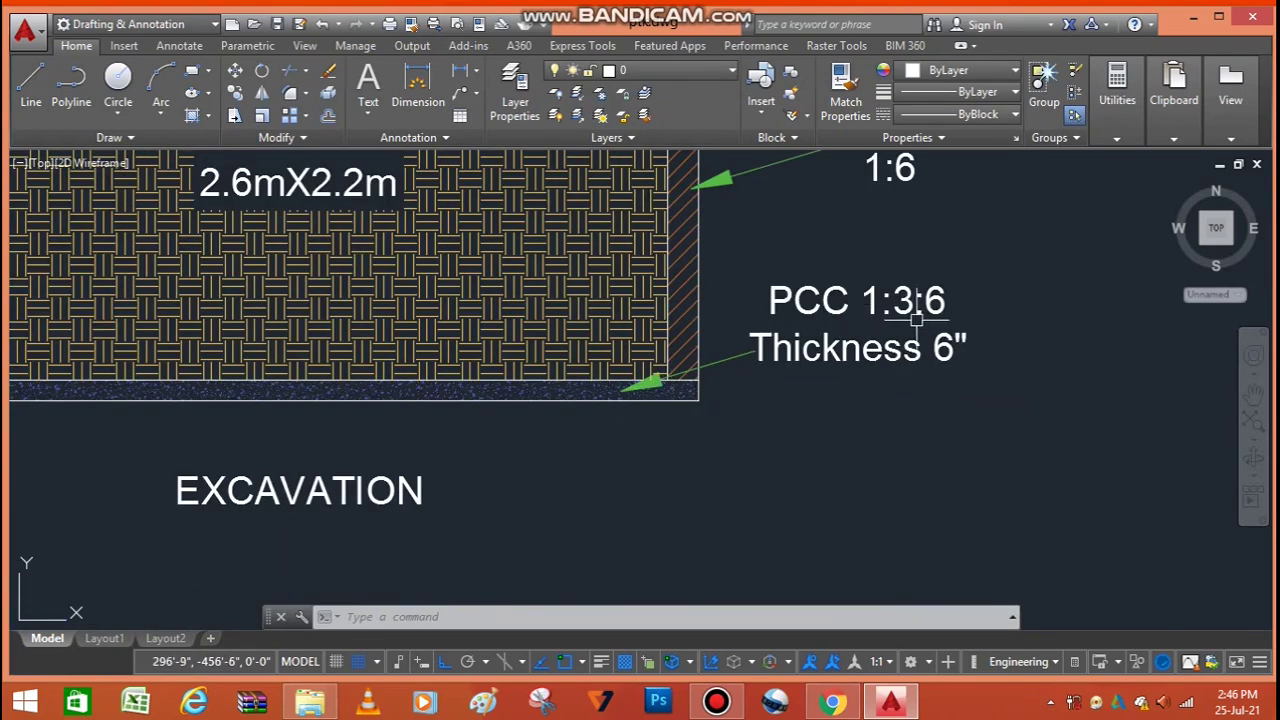
{"action": "scroll", "coordinate": [940, 412], "scroll_direction": "down", "scroll_amount": 1}
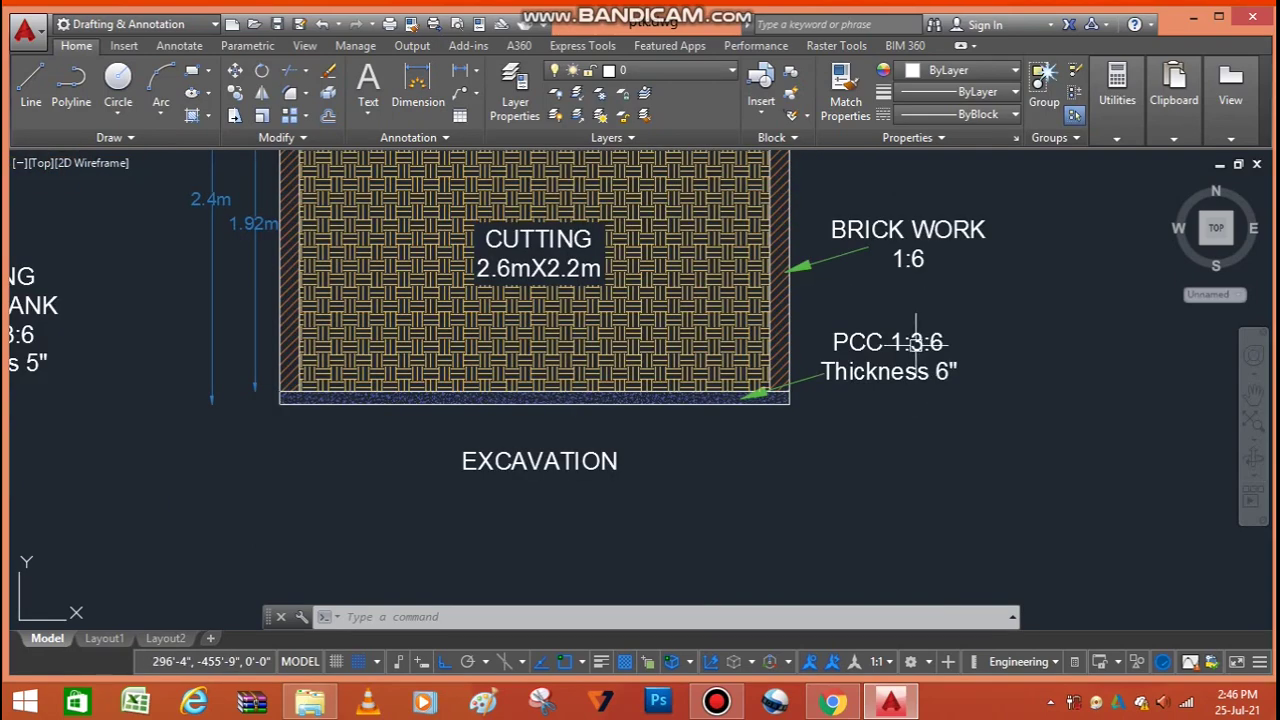
{"action": "scroll", "coordinate": [916, 342], "scroll_direction": "up", "scroll_amount": 4}
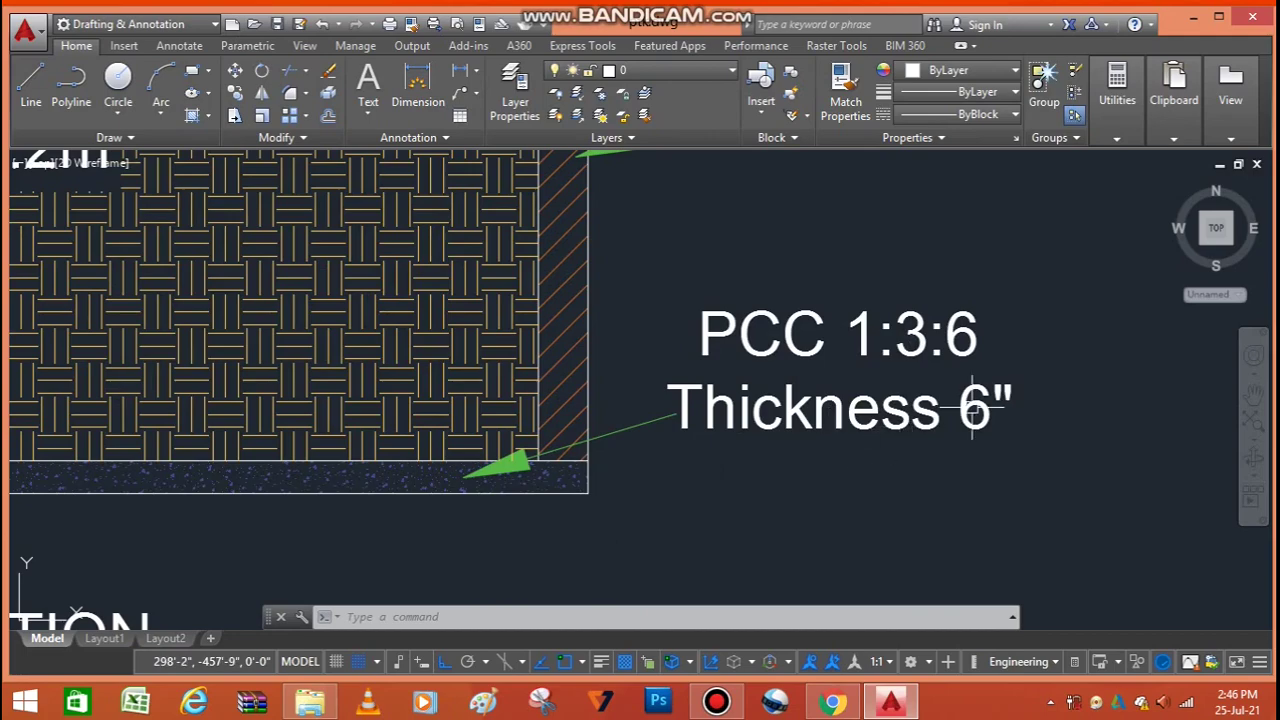
{"action": "scroll", "coordinate": [1040, 440], "scroll_direction": "up", "scroll_amount": 1}
{"action": "scroll", "coordinate": [932, 473], "scroll_direction": "down", "scroll_amount": 1}
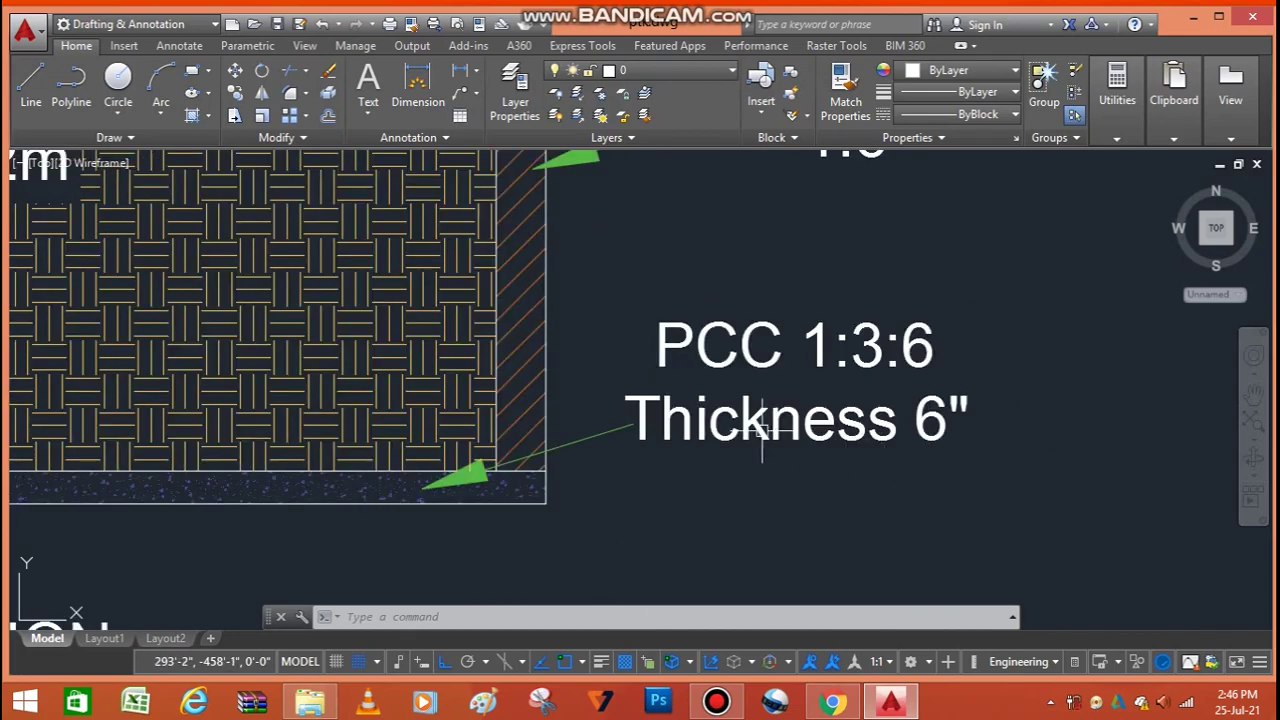
{"action": "scroll", "coordinate": [790, 460], "scroll_direction": "down", "scroll_amount": 2}
{"action": "scroll", "coordinate": [630, 476], "scroll_direction": "up", "scroll_amount": 1}
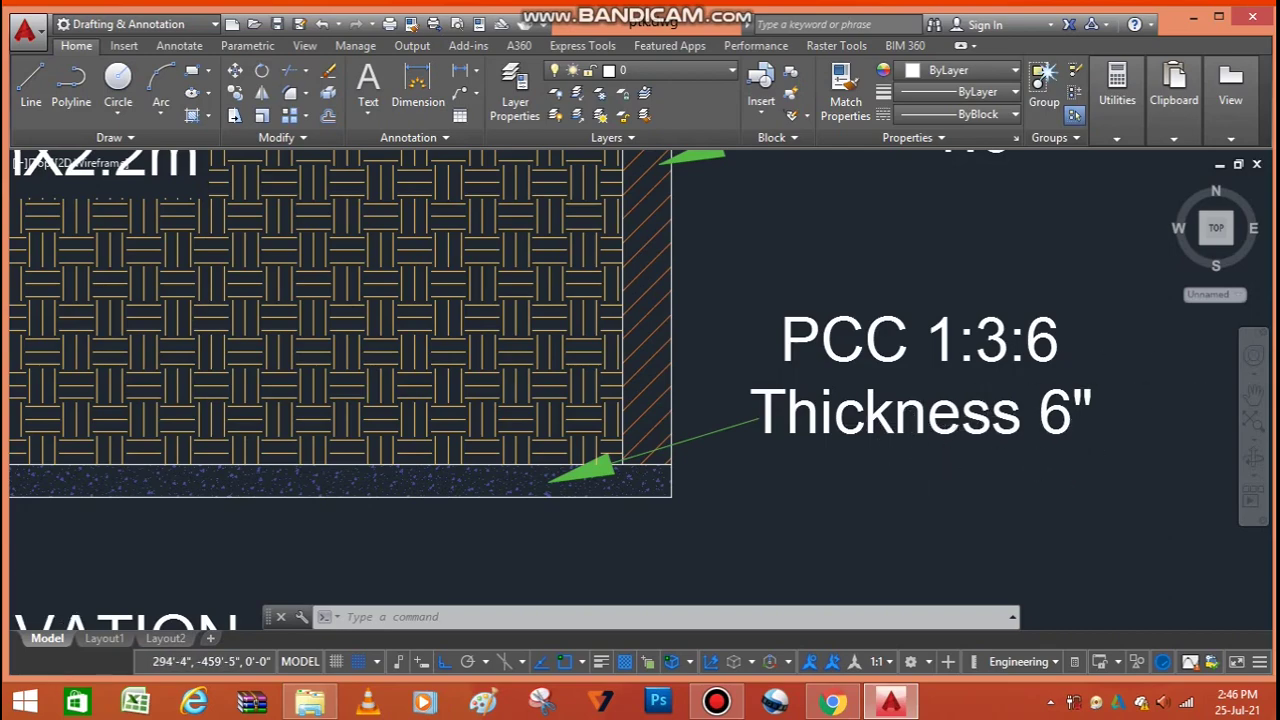
{"action": "scroll", "coordinate": [920, 450], "scroll_direction": "down", "scroll_amount": 3}
{"action": "scroll", "coordinate": [944, 465], "scroll_direction": "up", "scroll_amount": 1}
{"action": "scroll", "coordinate": [944, 465], "scroll_direction": "up", "scroll_amount": 1}
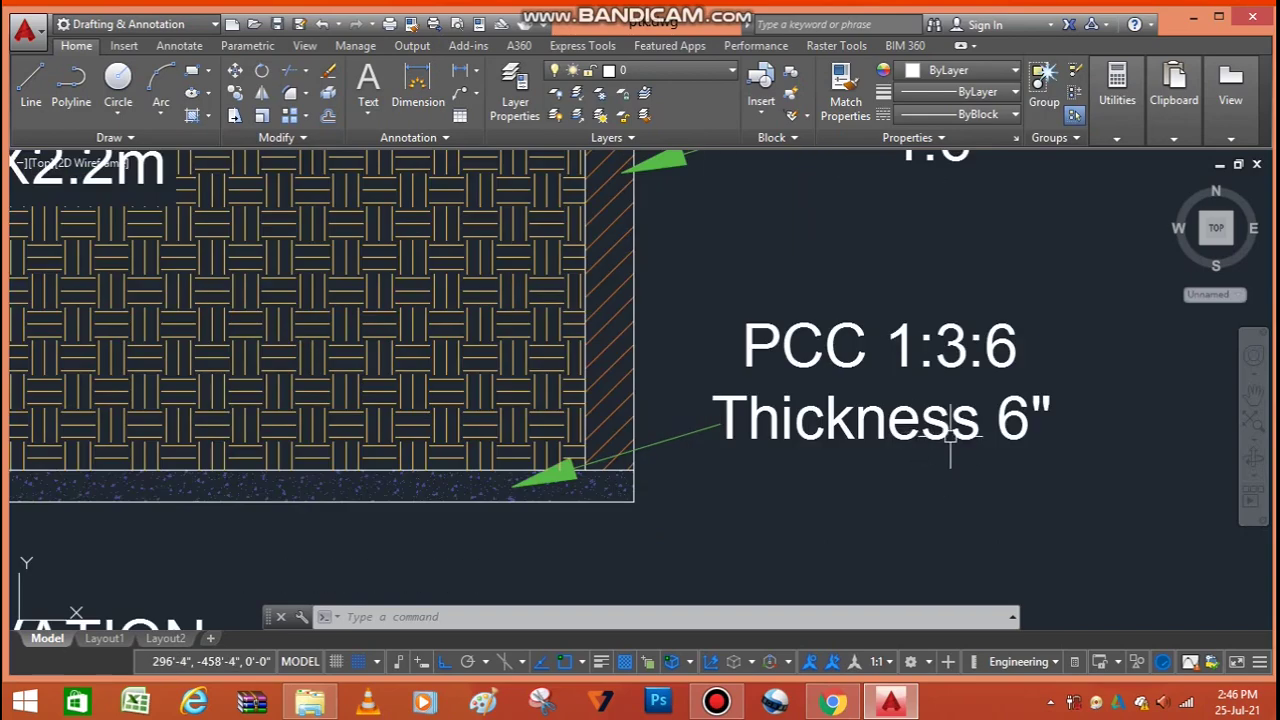
{"action": "scroll", "coordinate": [955, 450], "scroll_direction": "down", "scroll_amount": 2}
{"action": "scroll", "coordinate": [768, 500], "scroll_direction": "down", "scroll_amount": 2}
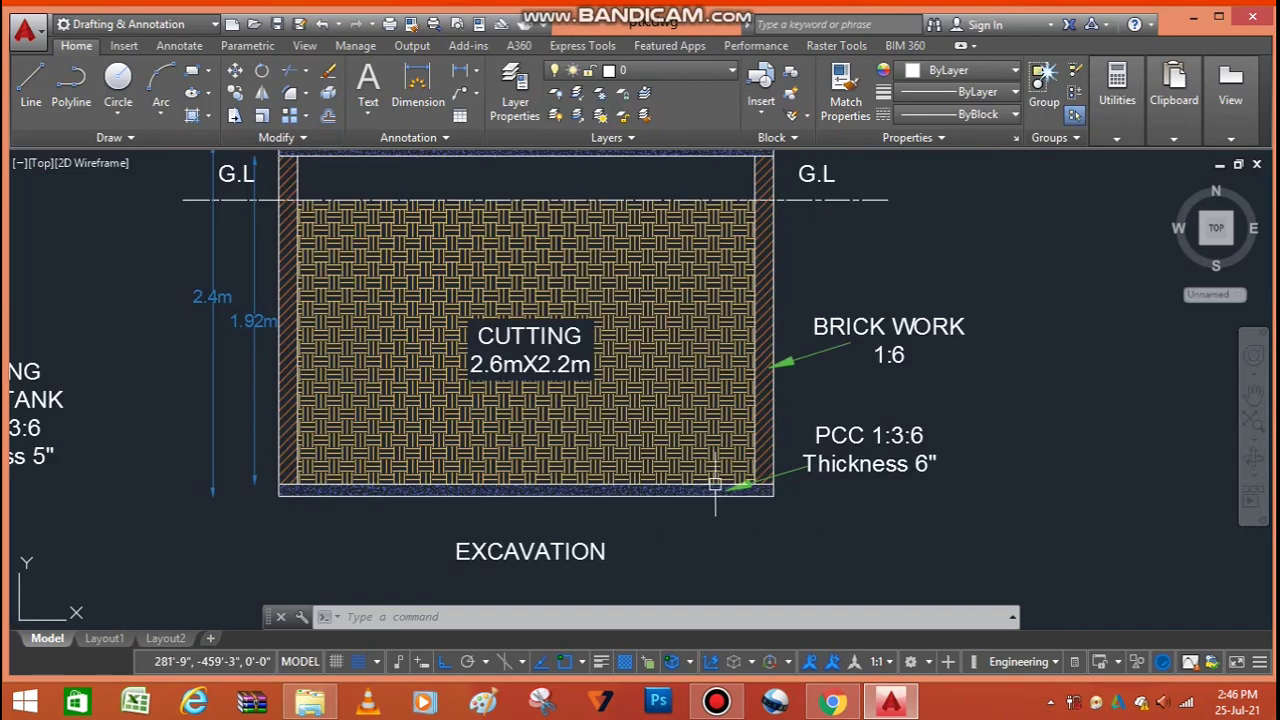
{"action": "scroll", "coordinate": [715, 484], "scroll_direction": "up", "scroll_amount": 2}
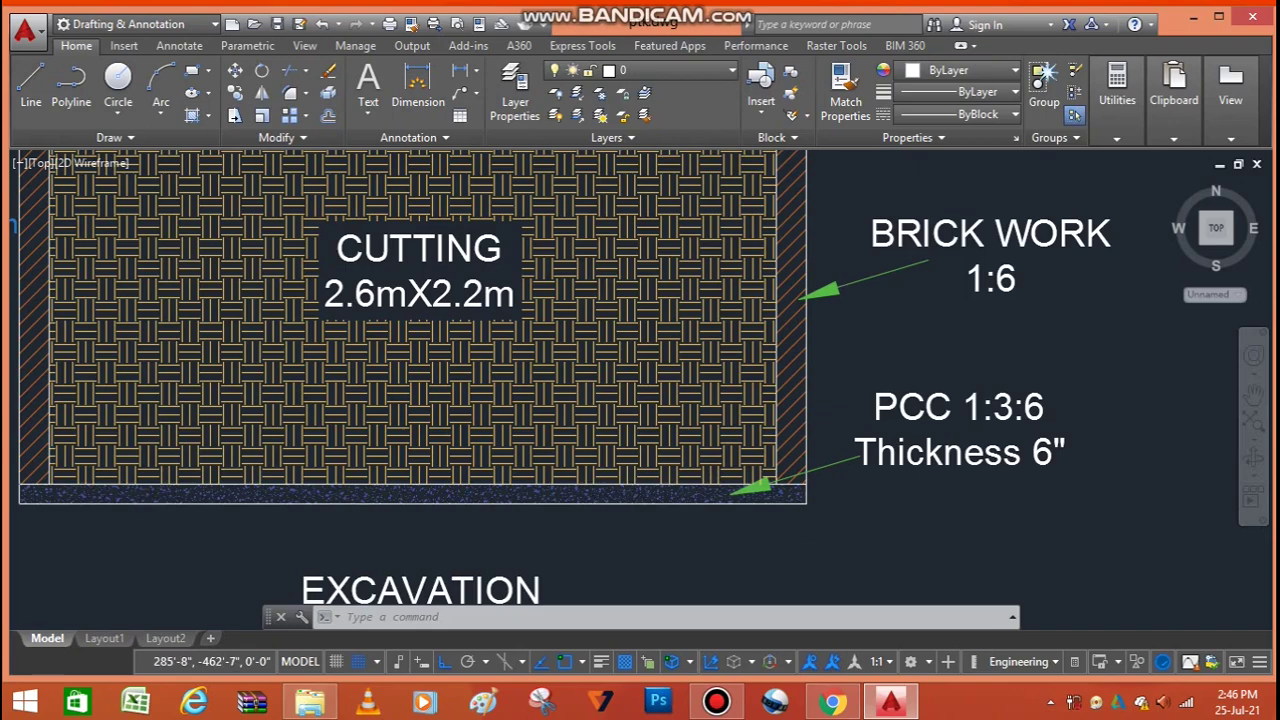
{"action": "scroll", "coordinate": [805, 511], "scroll_direction": "down", "scroll_amount": 1}
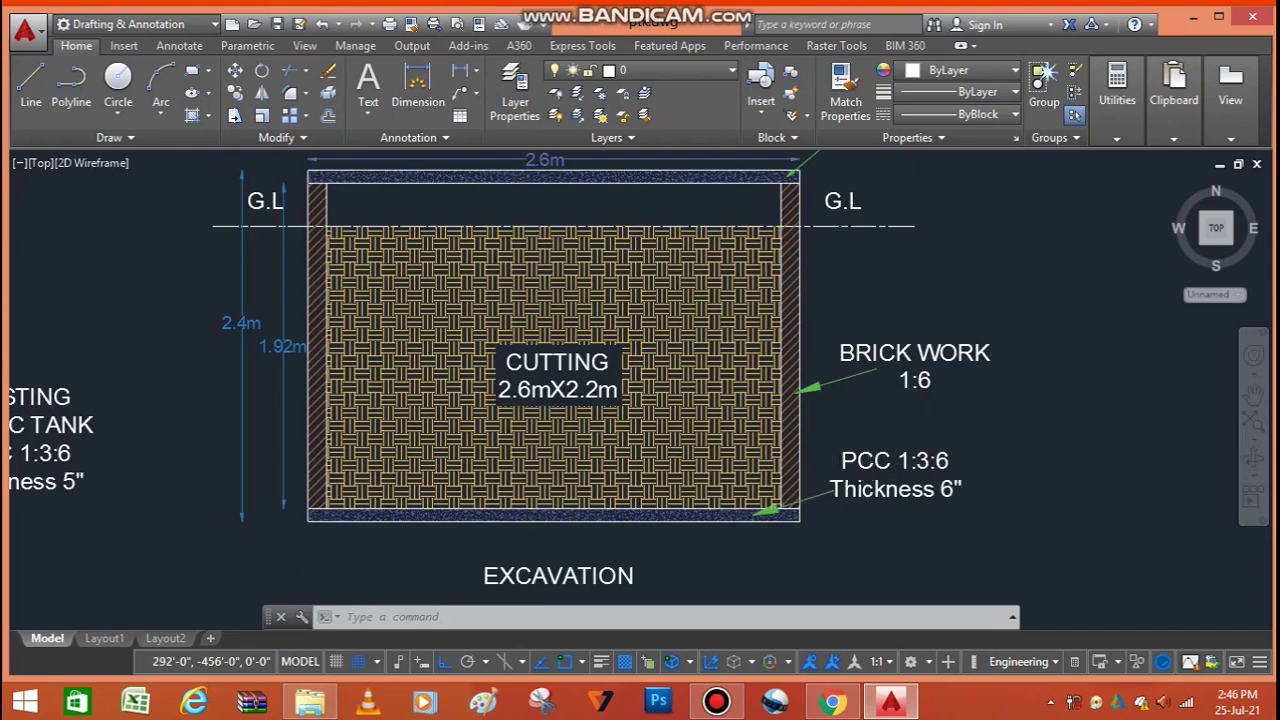
{"action": "scroll", "coordinate": [865, 467], "scroll_direction": "up", "scroll_amount": 2}
{"action": "scroll", "coordinate": [893, 457], "scroll_direction": "down", "scroll_amount": 2}
{"action": "scroll", "coordinate": [679, 347], "scroll_direction": "down", "scroll_amount": 2}
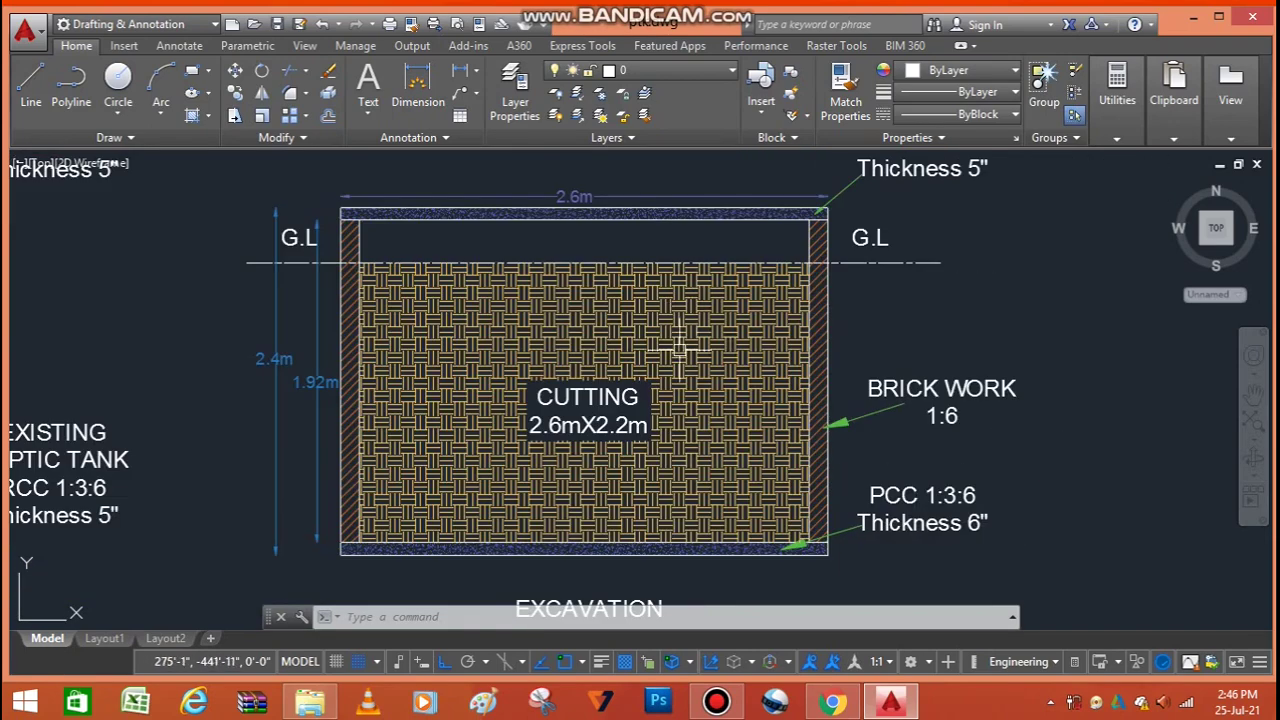
{"action": "scroll", "coordinate": [595, 429], "scroll_direction": "down", "scroll_amount": 1}
{"action": "scroll", "coordinate": [771, 413], "scroll_direction": "up", "scroll_amount": 1}
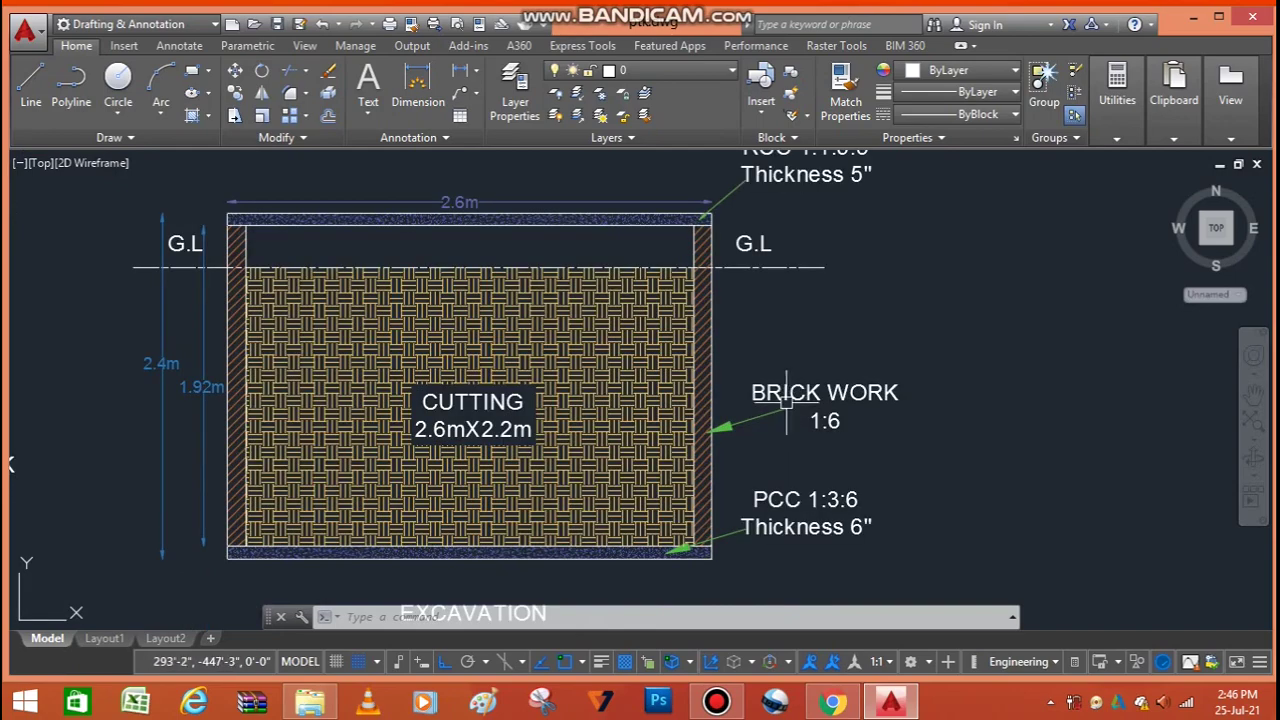
{"action": "scroll", "coordinate": [708, 435], "scroll_direction": "up", "scroll_amount": 1}
{"action": "scroll", "coordinate": [708, 435], "scroll_direction": "up", "scroll_amount": 2}
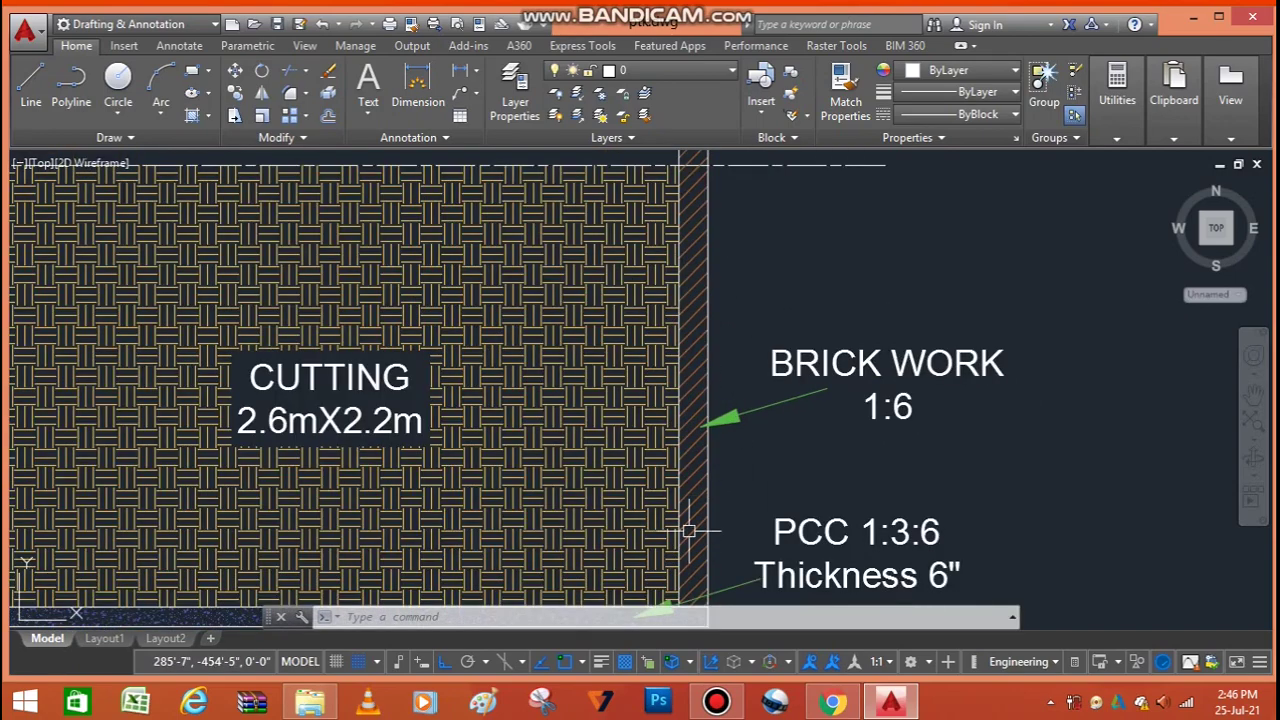
{"action": "scroll", "coordinate": [695, 405], "scroll_direction": "down", "scroll_amount": 2}
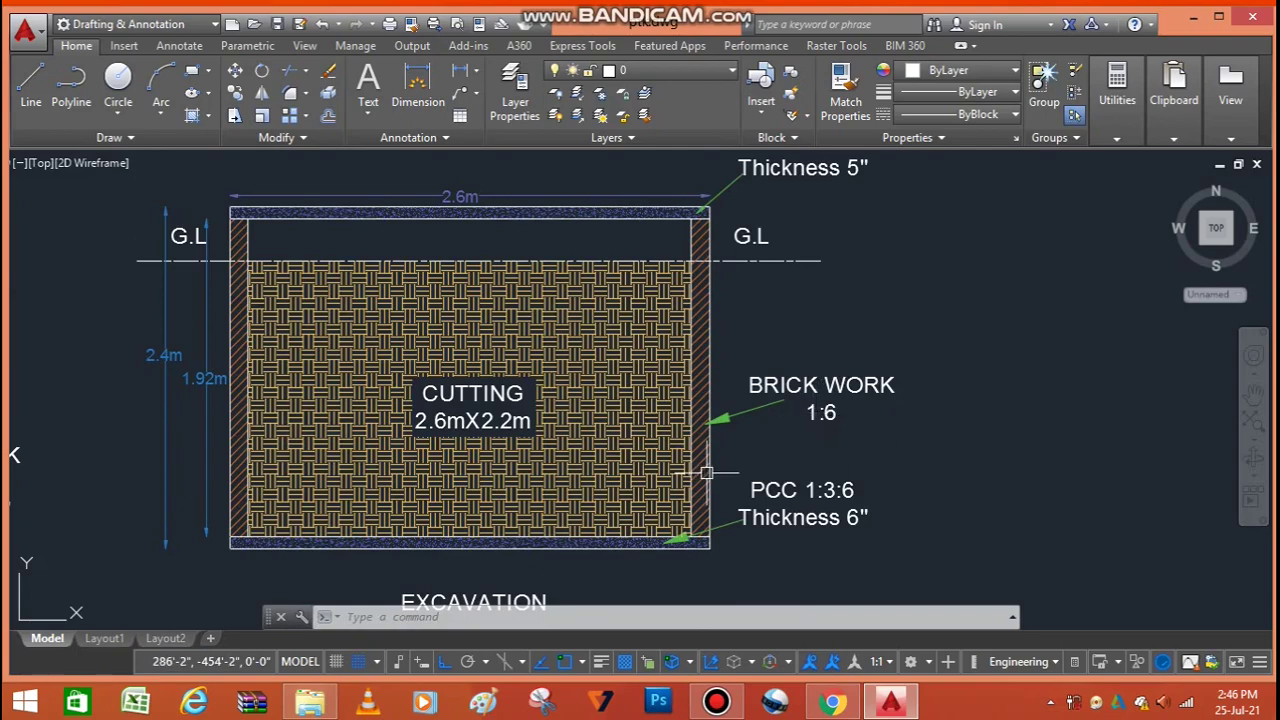
{"action": "scroll", "coordinate": [706, 472], "scroll_direction": "up", "scroll_amount": 2}
{"action": "scroll", "coordinate": [694, 466], "scroll_direction": "down", "scroll_amount": 2}
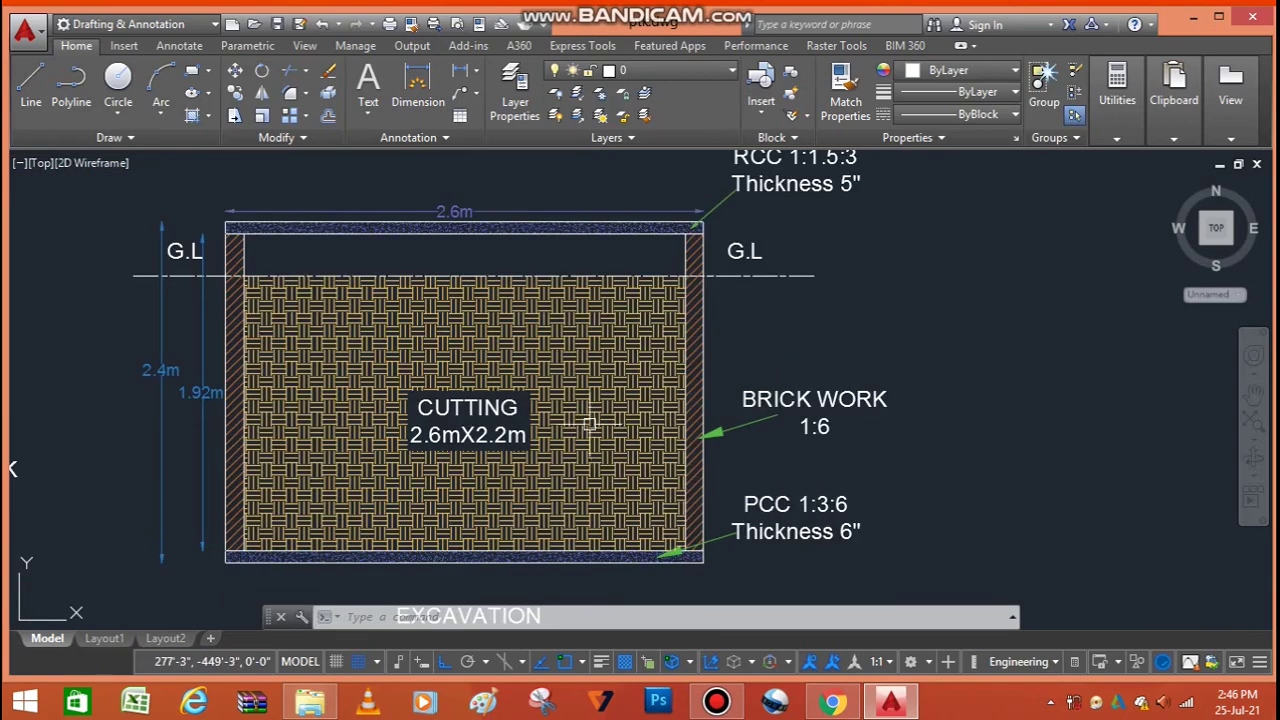
{"action": "scroll", "coordinate": [610, 427], "scroll_direction": "down", "scroll_amount": 1}
{"action": "scroll", "coordinate": [629, 429], "scroll_direction": "up", "scroll_amount": 3}
{"action": "left_click", "coordinate": [624, 422]}
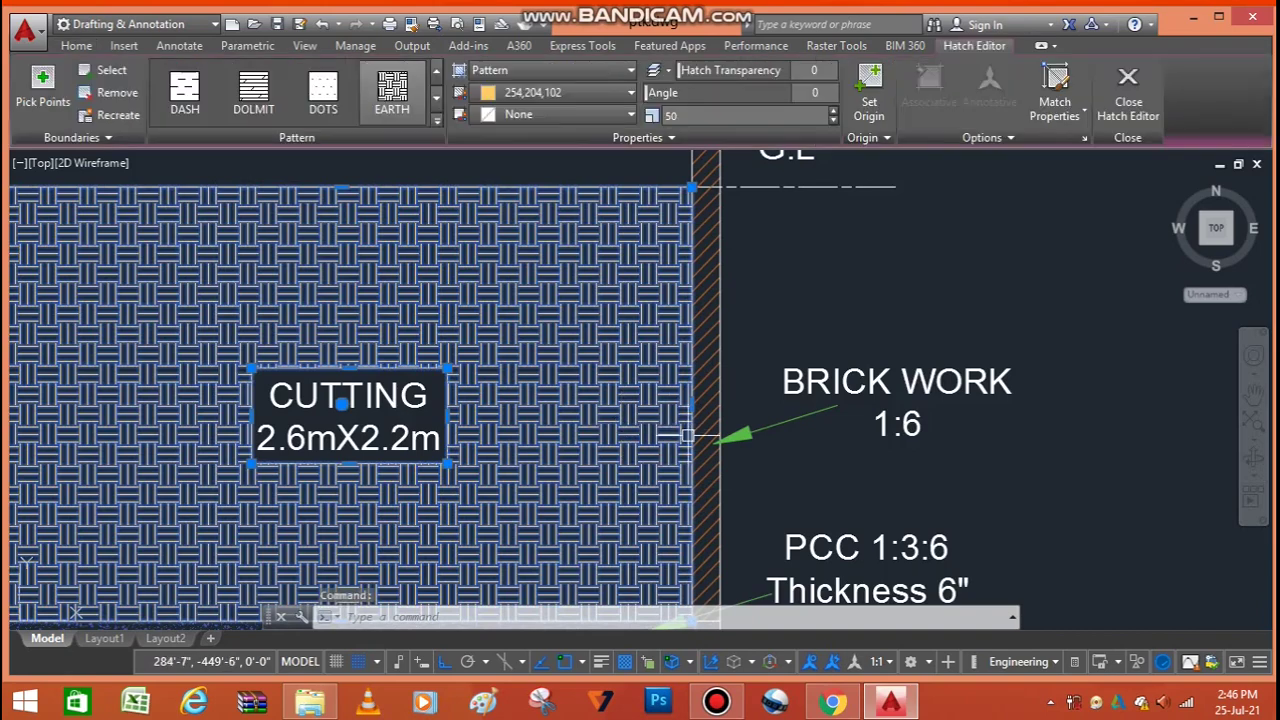
{"action": "scroll", "coordinate": [688, 434], "scroll_direction": "down", "scroll_amount": 3}
{"action": "key", "text": "Escape"}
{"action": "scroll", "coordinate": [632, 450], "scroll_direction": "up", "scroll_amount": 2}
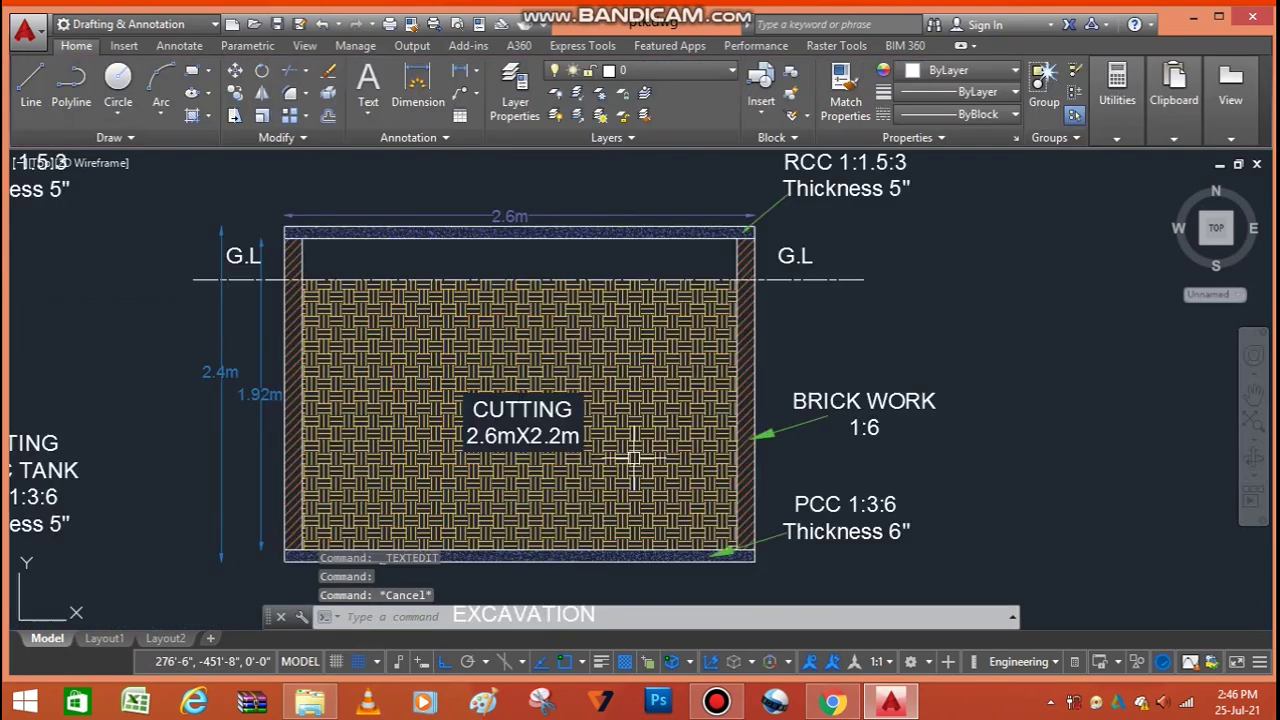
{"action": "scroll", "coordinate": [640, 451], "scroll_direction": "up", "scroll_amount": 2}
{"action": "scroll", "coordinate": [730, 363], "scroll_direction": "down", "scroll_amount": 2}
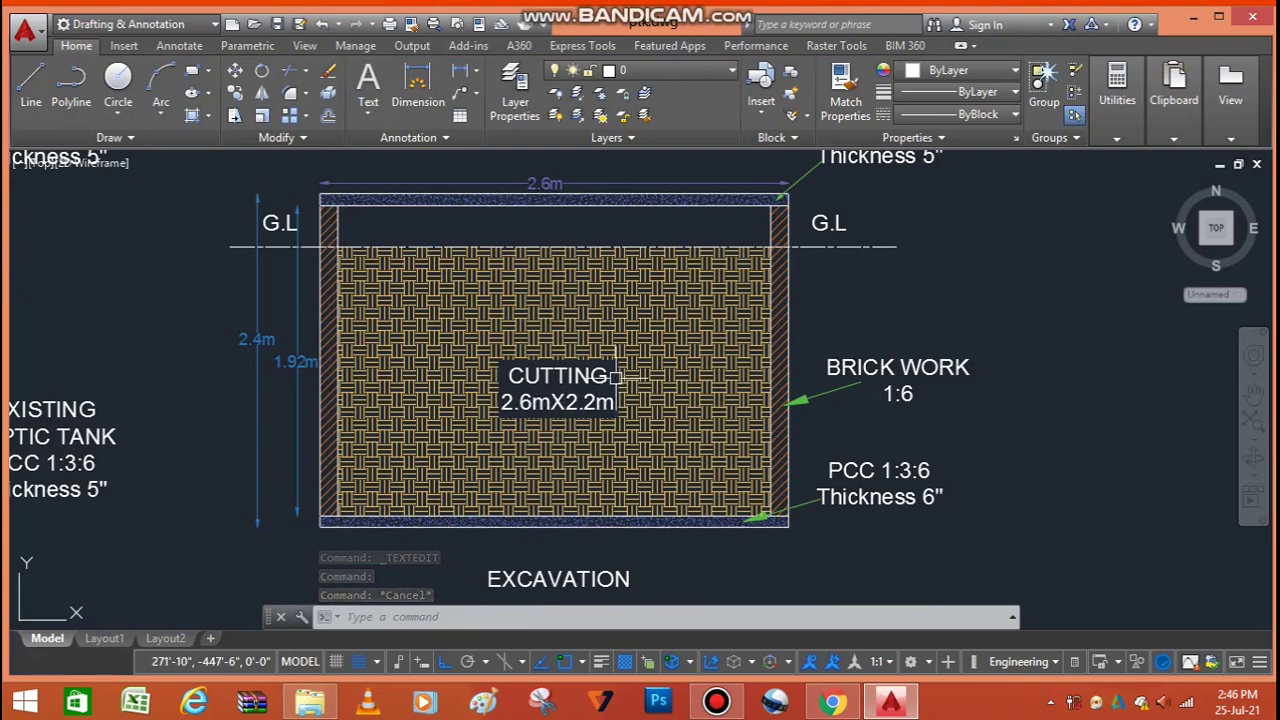
{"action": "scroll", "coordinate": [621, 430], "scroll_direction": "up", "scroll_amount": 2}
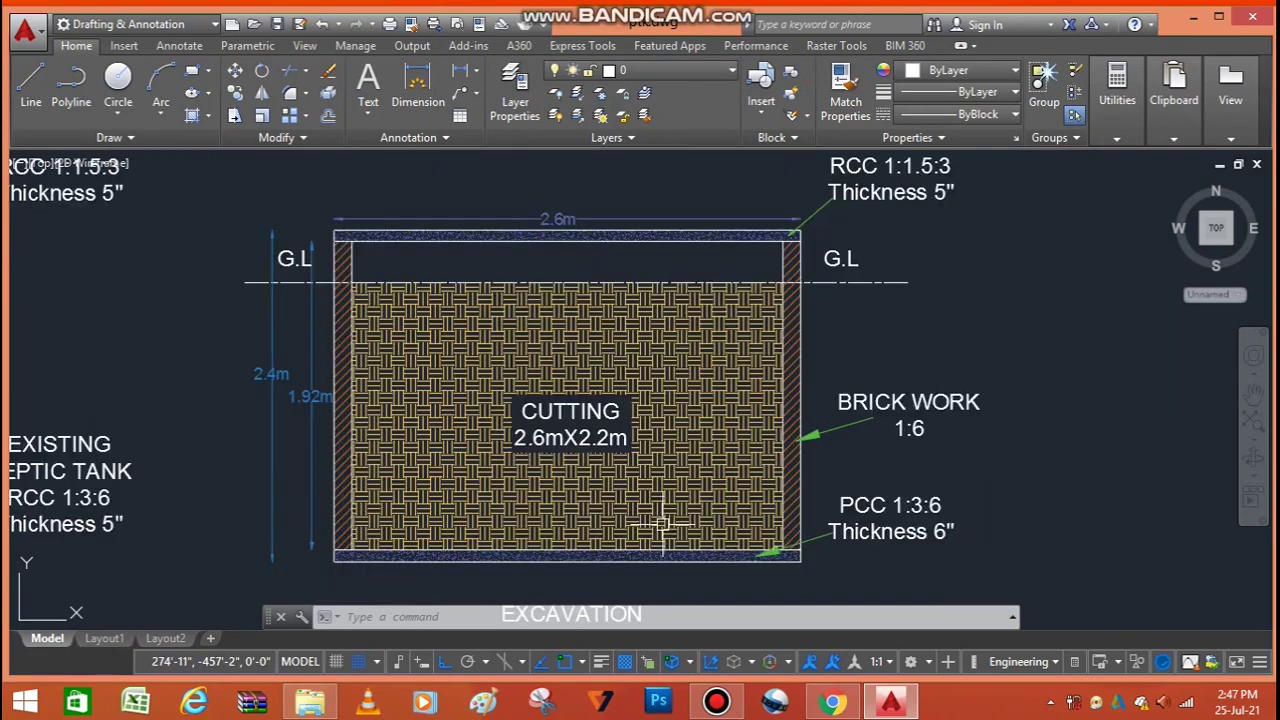
{"action": "scroll", "coordinate": [658, 520], "scroll_direction": "down", "scroll_amount": 2}
{"action": "scroll", "coordinate": [589, 374], "scroll_direction": "up", "scroll_amount": 2}
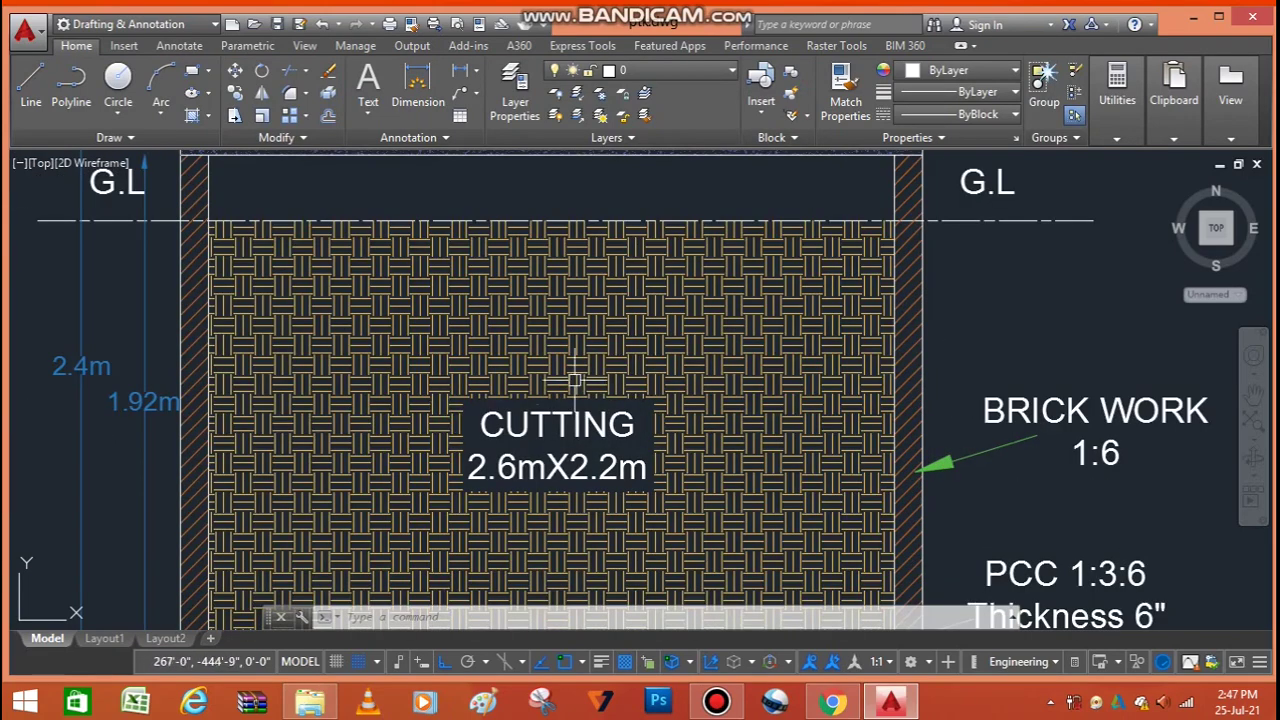
{"action": "scroll", "coordinate": [601, 398], "scroll_direction": "down", "scroll_amount": 2}
{"action": "scroll", "coordinate": [850, 313], "scroll_direction": "up", "scroll_amount": 4}
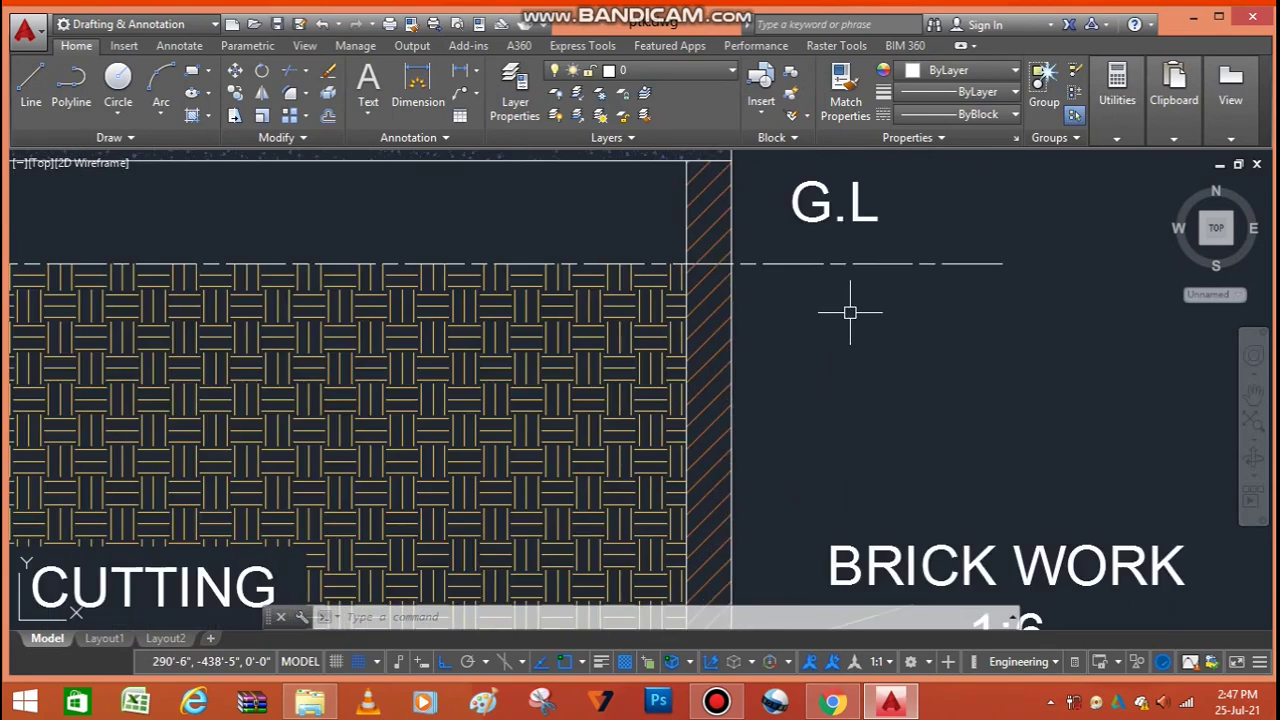
{"action": "left_click", "coordinate": [855, 265]}
{"action": "scroll", "coordinate": [860, 300], "scroll_direction": "down", "scroll_amount": 2}
{"action": "scroll", "coordinate": [752, 312], "scroll_direction": "down", "scroll_amount": 3}
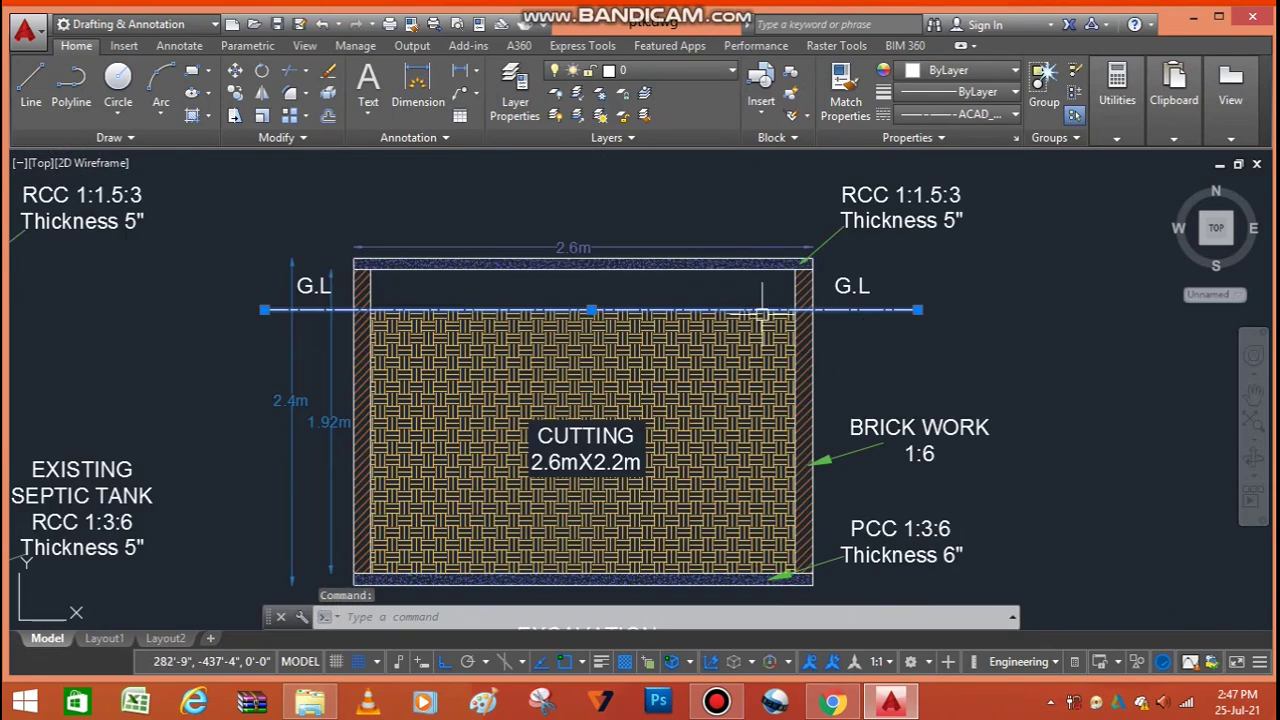
{"action": "scroll", "coordinate": [754, 314], "scroll_direction": "up", "scroll_amount": 3}
{"action": "key", "text": "Escape"}
{"action": "key", "text": "Escape"}
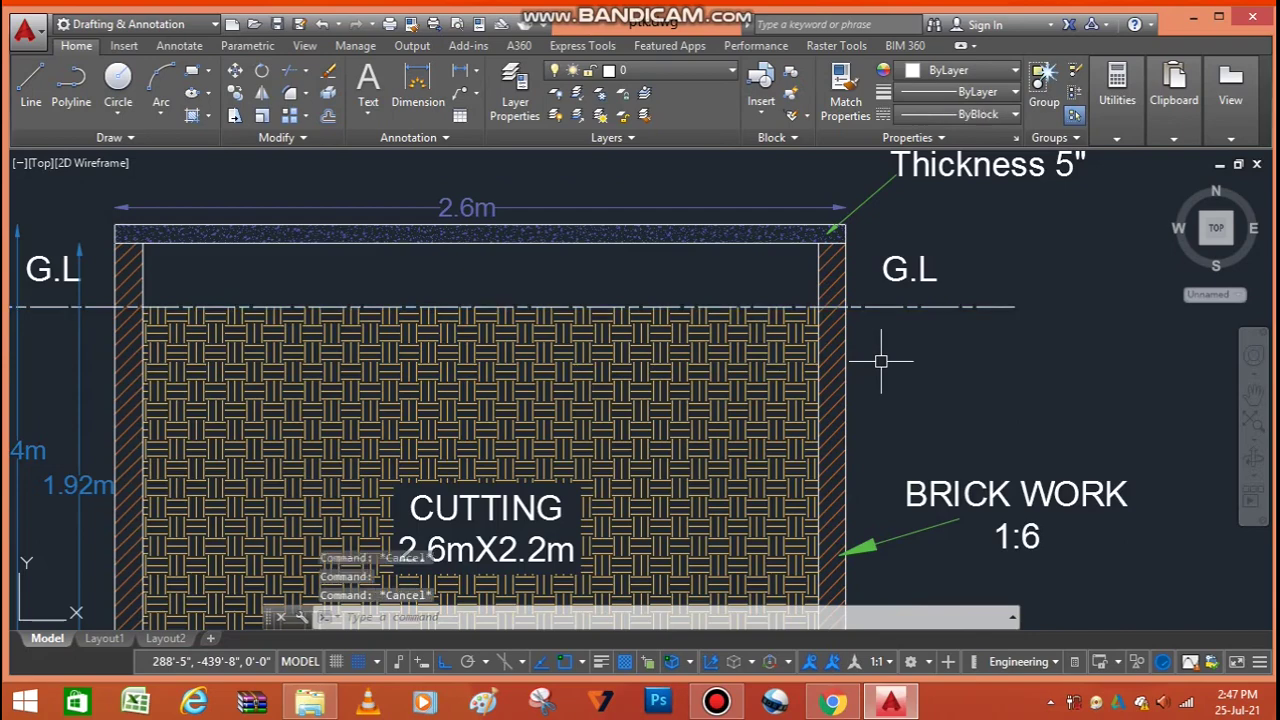
{"action": "scroll", "coordinate": [926, 368], "scroll_direction": "down", "scroll_amount": 1}
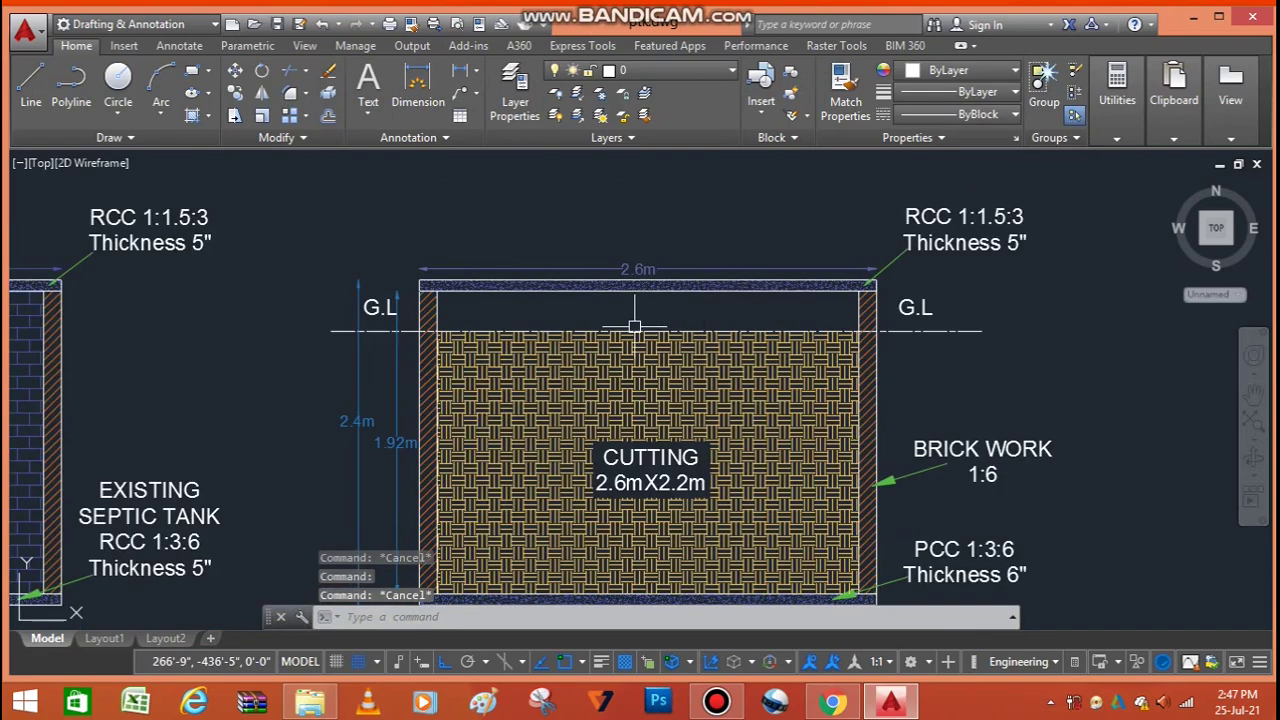
{"action": "scroll", "coordinate": [634, 326], "scroll_direction": "up", "scroll_amount": 2}
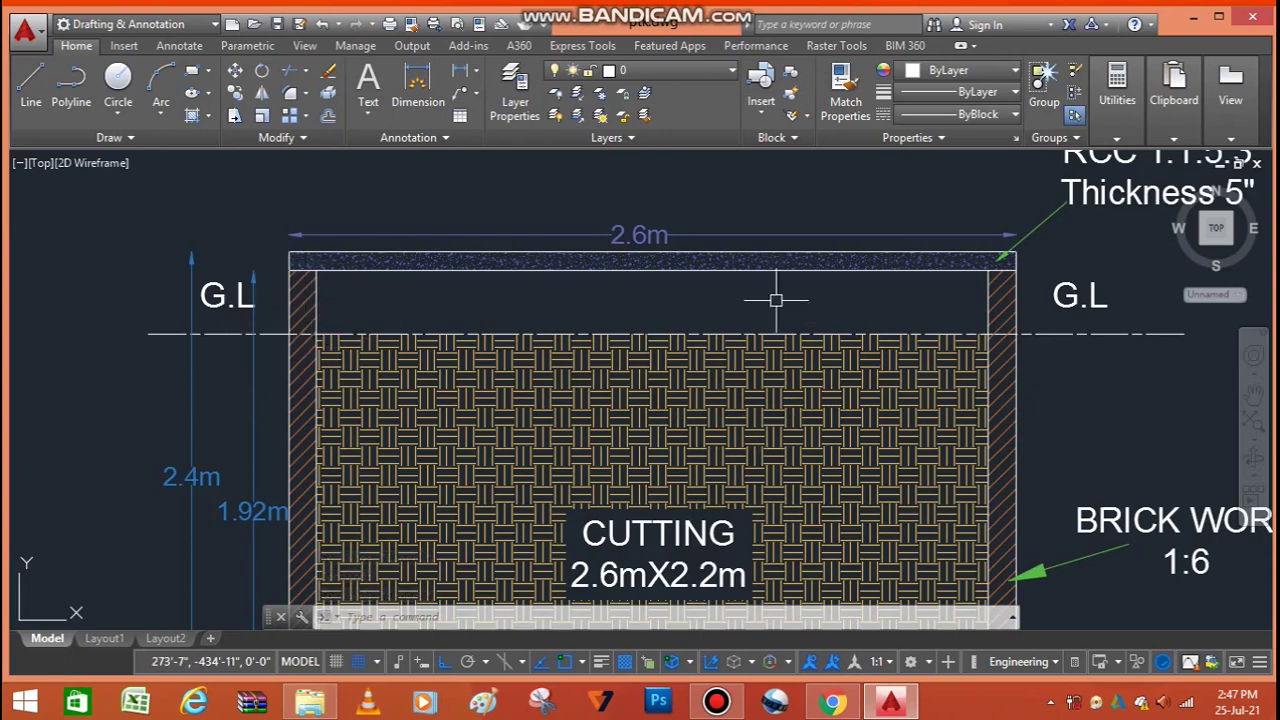
{"action": "scroll", "coordinate": [480, 455], "scroll_direction": "down", "scroll_amount": 2}
{"action": "scroll", "coordinate": [780, 333], "scroll_direction": "up", "scroll_amount": 2}
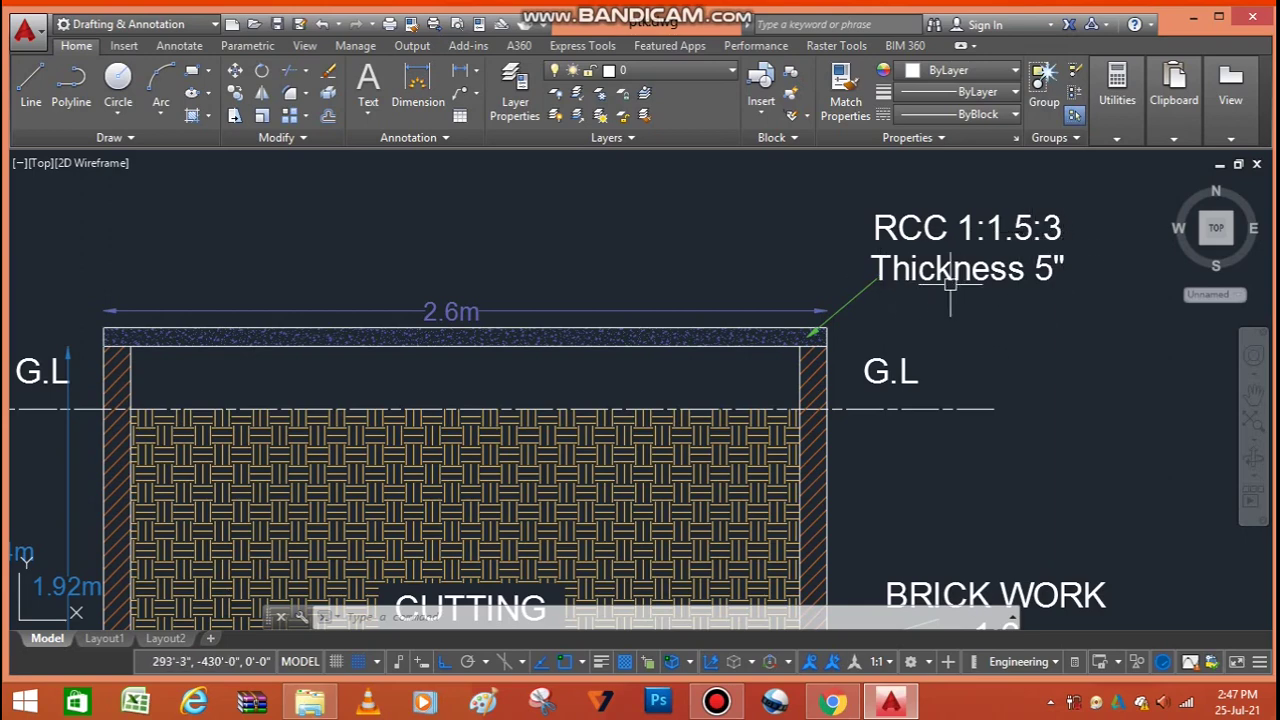
{"action": "scroll", "coordinate": [1049, 275], "scroll_direction": "up", "scroll_amount": 2}
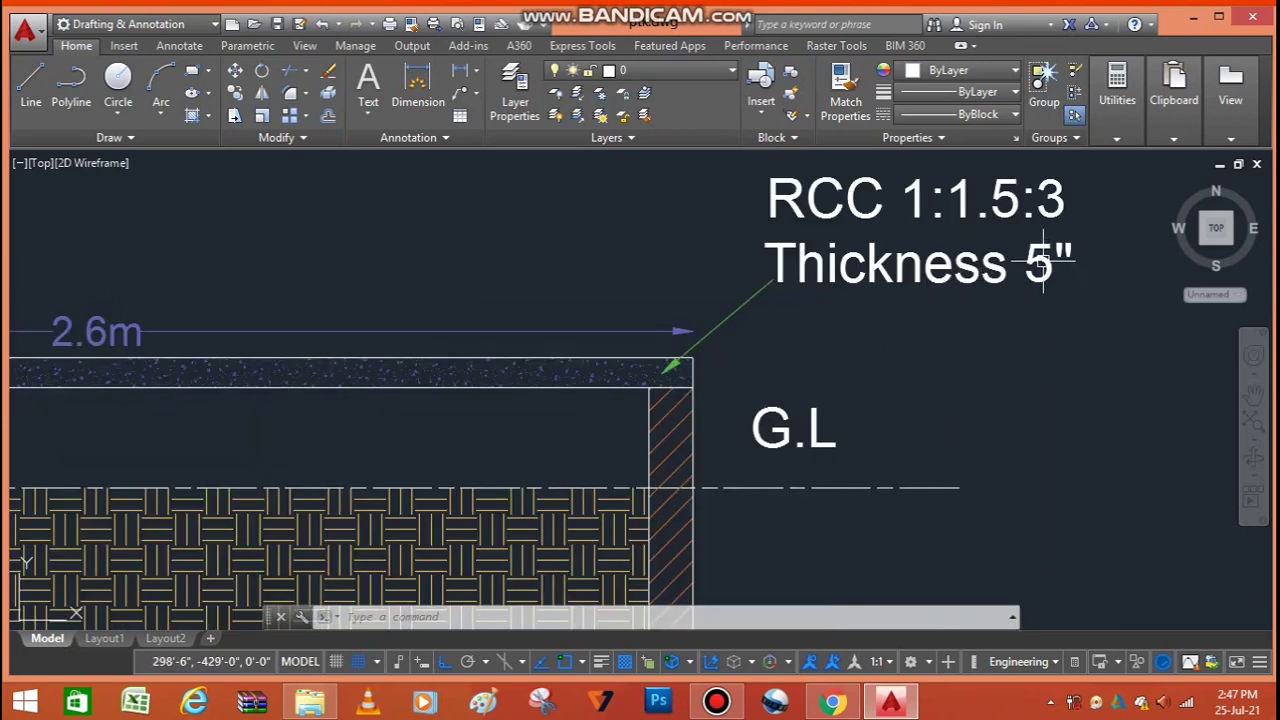
{"action": "scroll", "coordinate": [1063, 277], "scroll_direction": "down", "scroll_amount": 2}
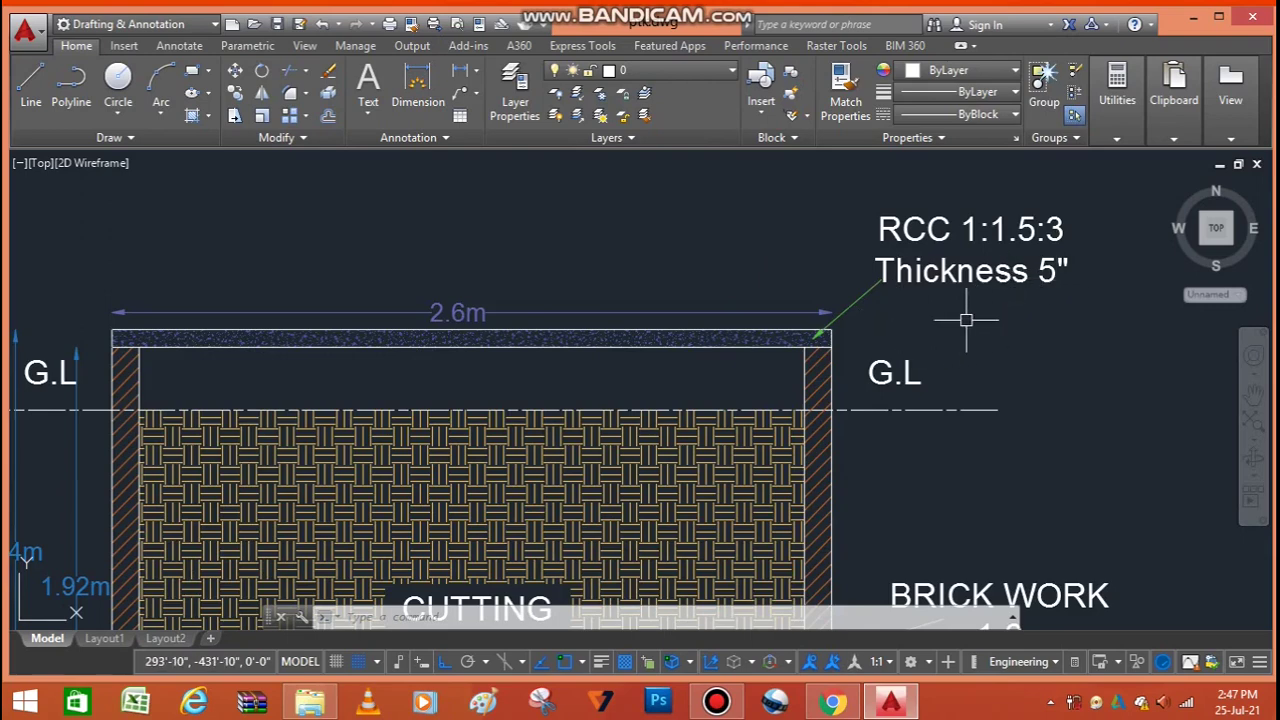
{"action": "scroll", "coordinate": [1067, 297], "scroll_direction": "down", "scroll_amount": 2}
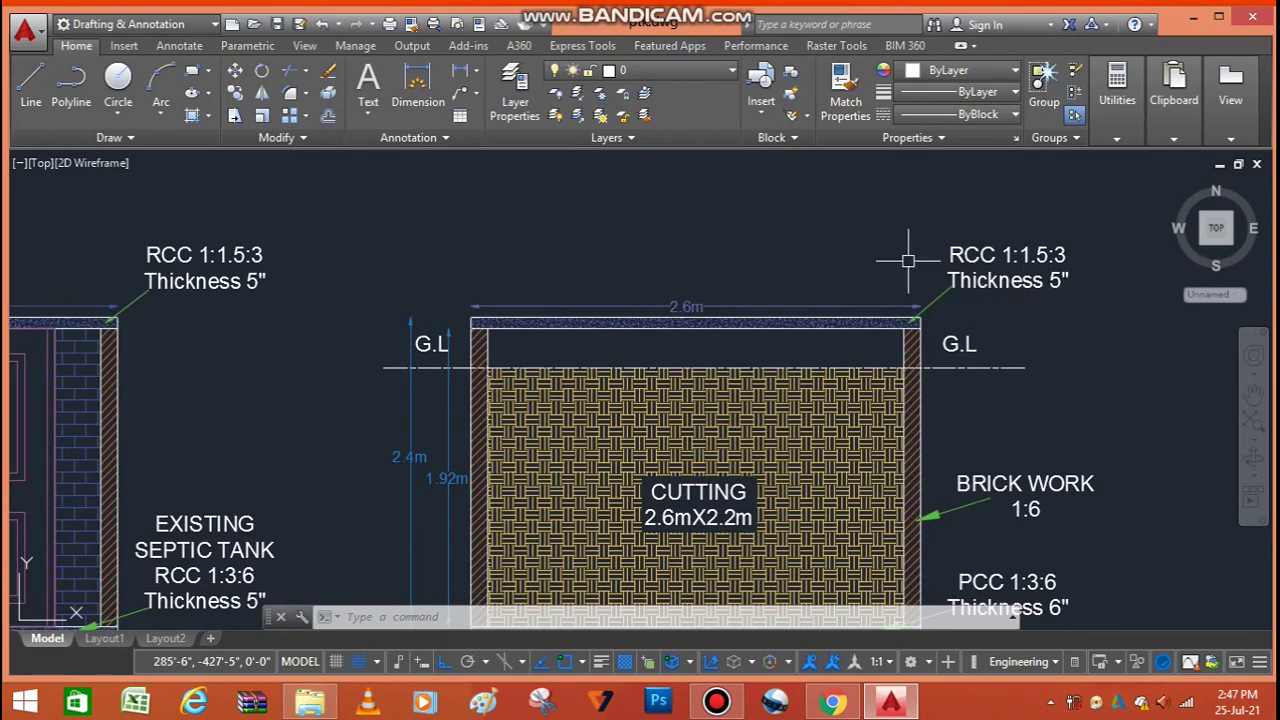
{"action": "scroll", "coordinate": [1014, 225], "scroll_direction": "down", "scroll_amount": 2}
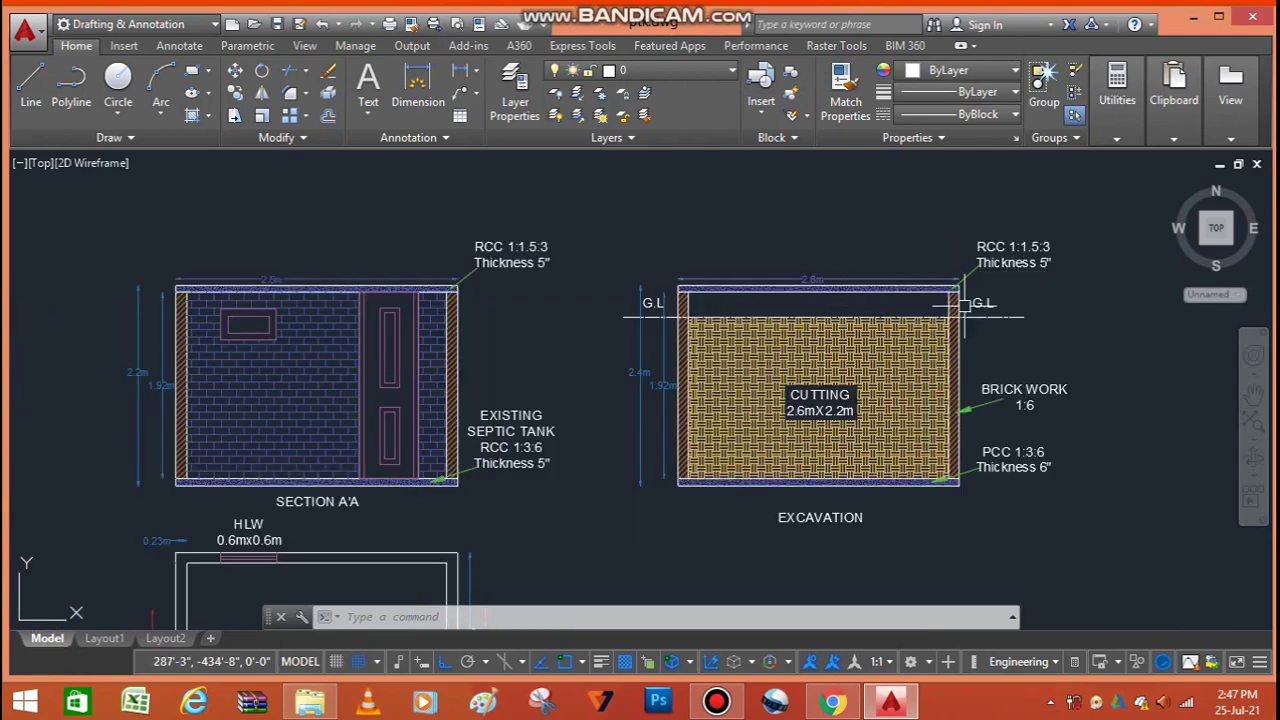
{"action": "scroll", "coordinate": [838, 458], "scroll_direction": "up", "scroll_amount": 2}
{"action": "scroll", "coordinate": [908, 398], "scroll_direction": "down", "scroll_amount": 2}
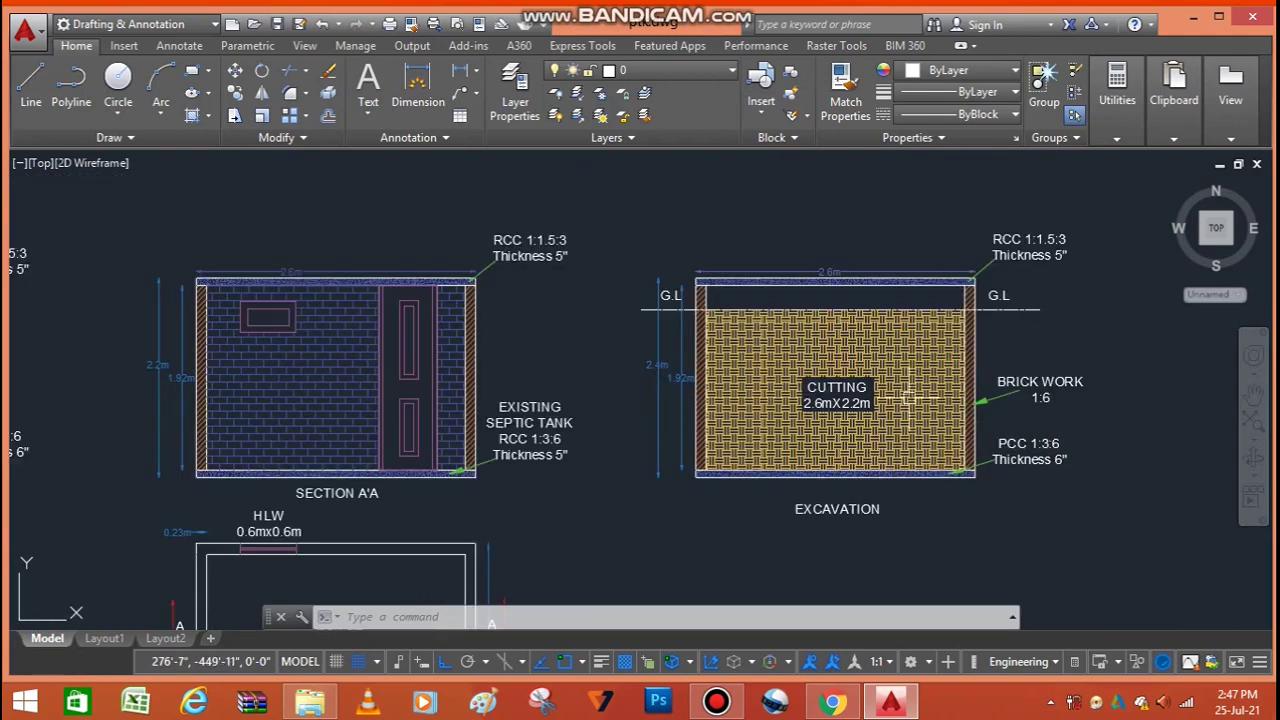
{"action": "scroll", "coordinate": [952, 326], "scroll_direction": "up", "scroll_amount": 2}
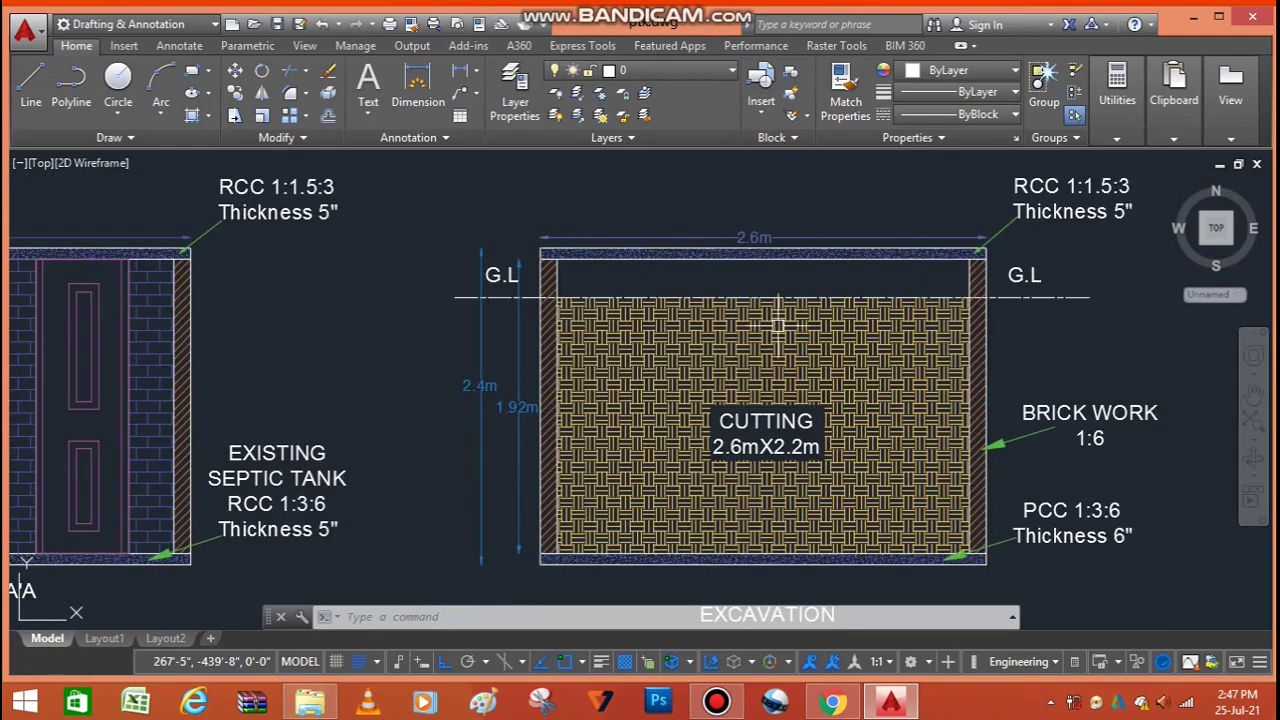
{"action": "scroll", "coordinate": [917, 346], "scroll_direction": "down", "scroll_amount": 2}
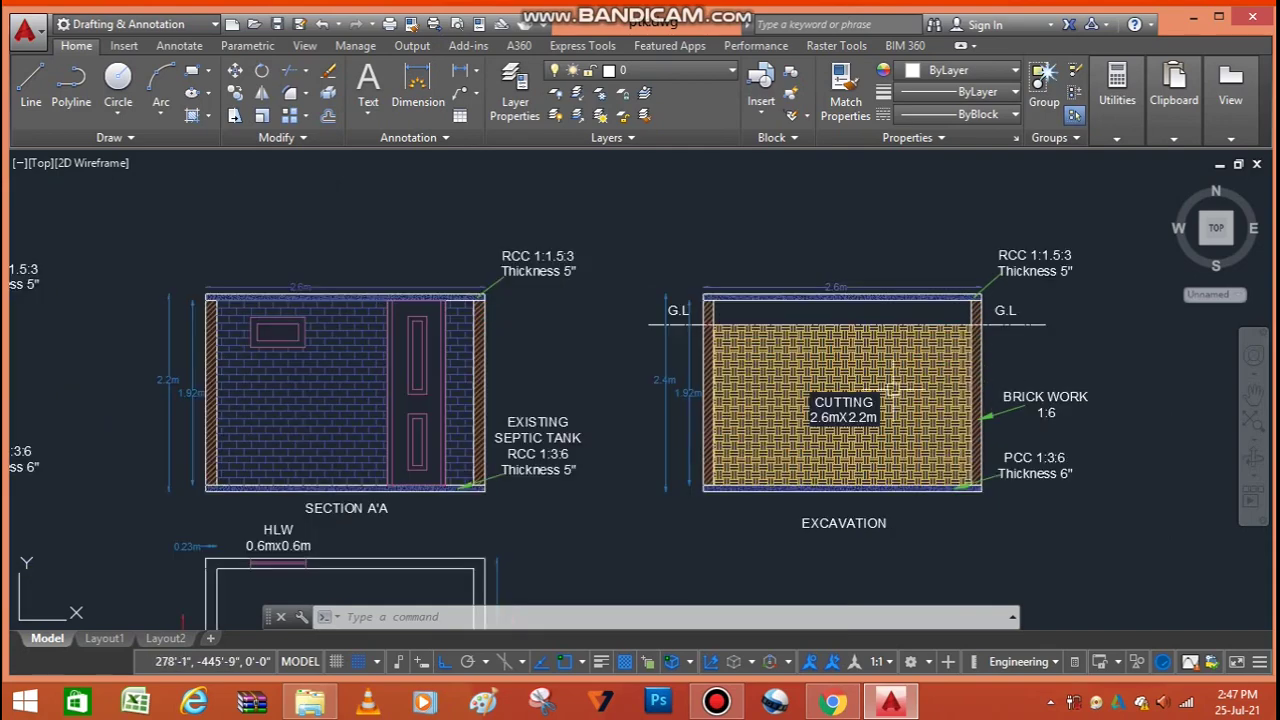
{"action": "scroll", "coordinate": [867, 509], "scroll_direction": "up", "scroll_amount": 3}
{"action": "scroll", "coordinate": [897, 434], "scroll_direction": "down", "scroll_amount": 3}
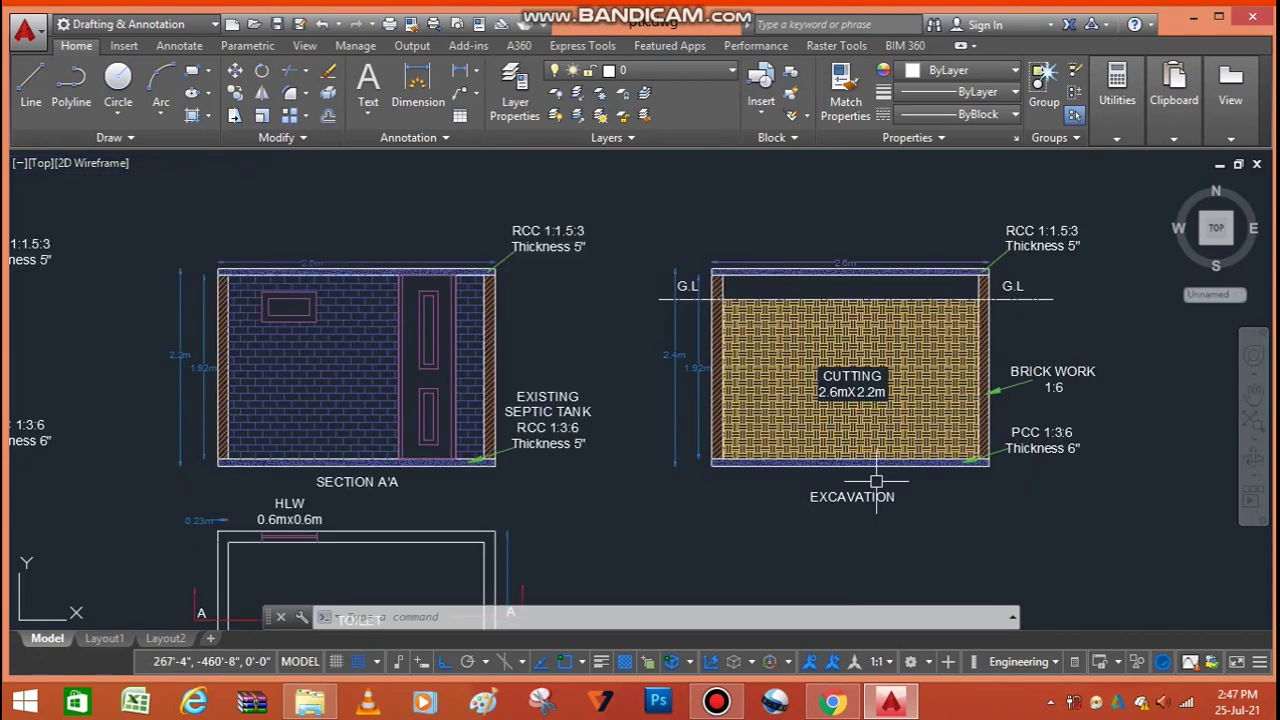
{"action": "scroll", "coordinate": [1079, 412], "scroll_direction": "down", "scroll_amount": 3}
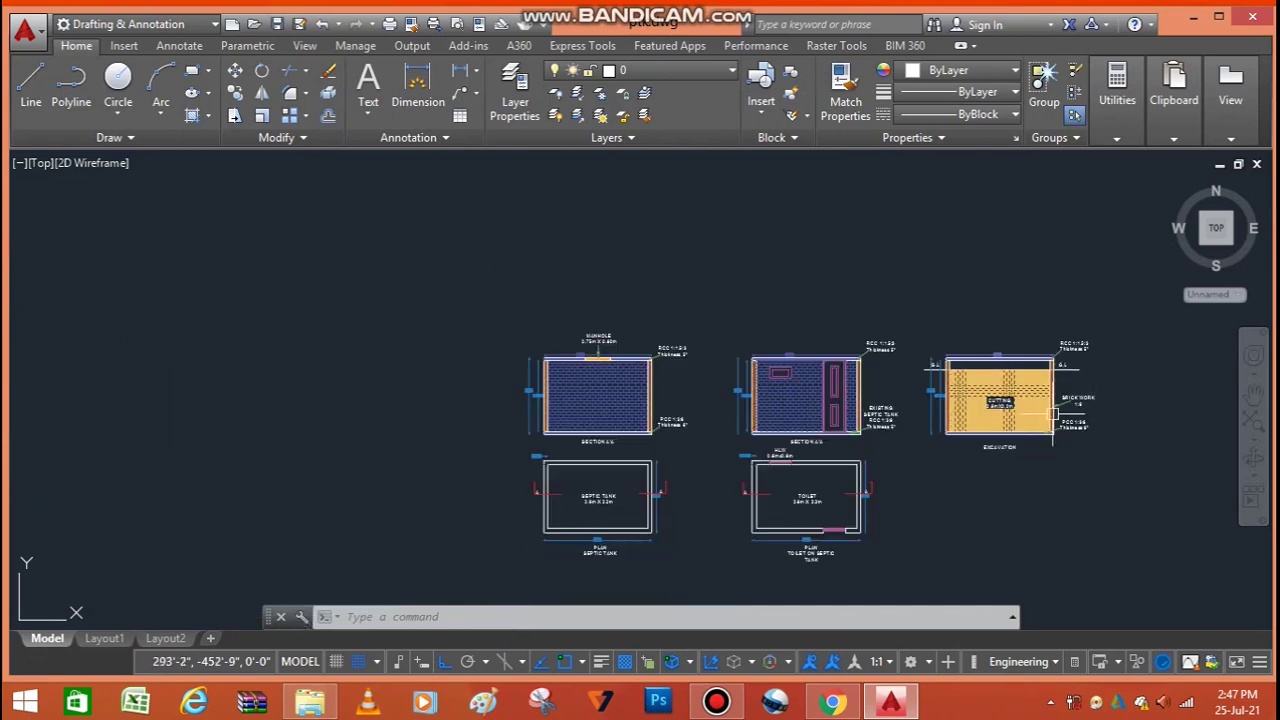
{"action": "scroll", "coordinate": [585, 530], "scroll_direction": "up", "scroll_amount": 3}
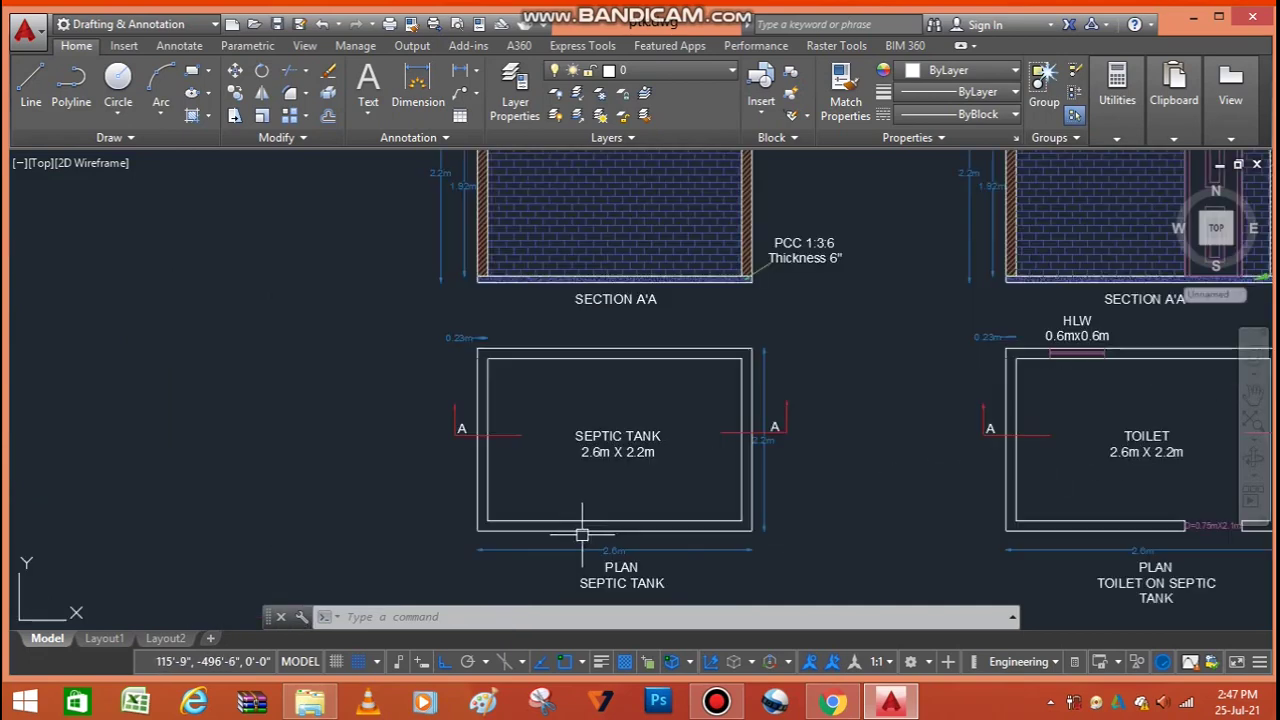
{"action": "scroll", "coordinate": [654, 410], "scroll_direction": "up", "scroll_amount": 3}
{"action": "scroll", "coordinate": [654, 370], "scroll_direction": "down", "scroll_amount": 3}
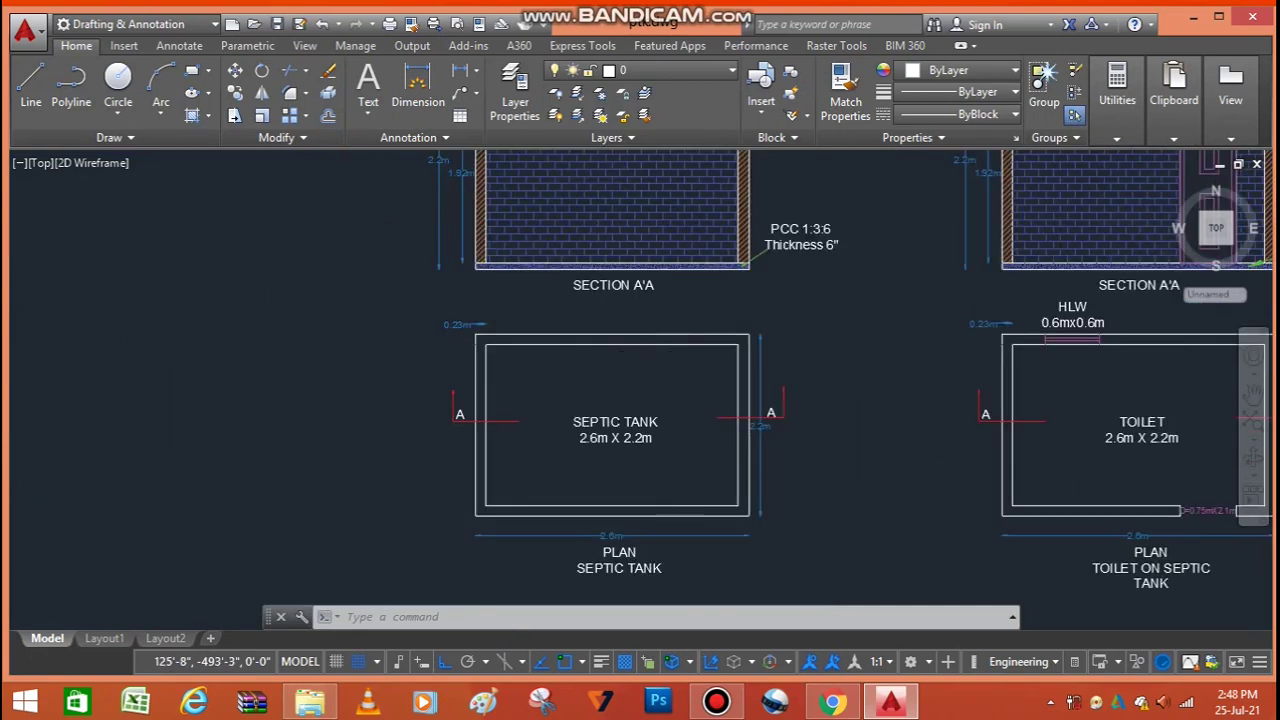
{"action": "scroll", "coordinate": [651, 489], "scroll_direction": "up", "scroll_amount": 2}
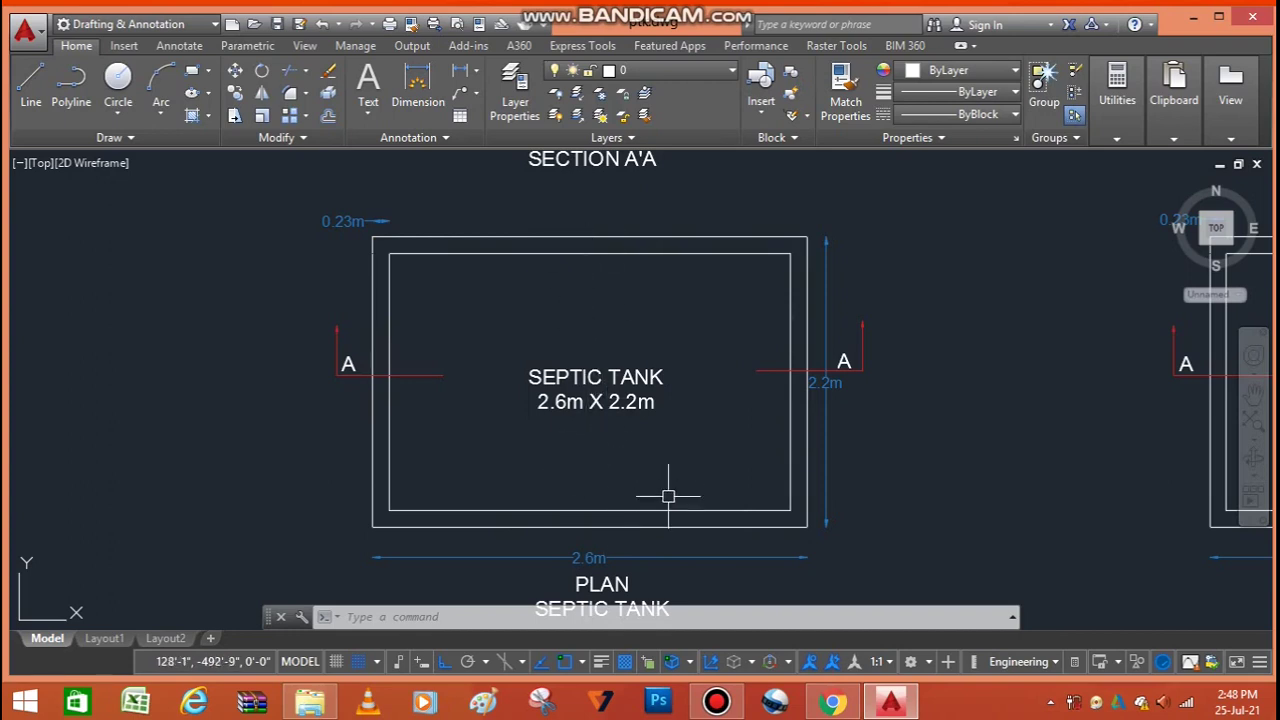
{"action": "scroll", "coordinate": [573, 495], "scroll_direction": "up", "scroll_amount": 2}
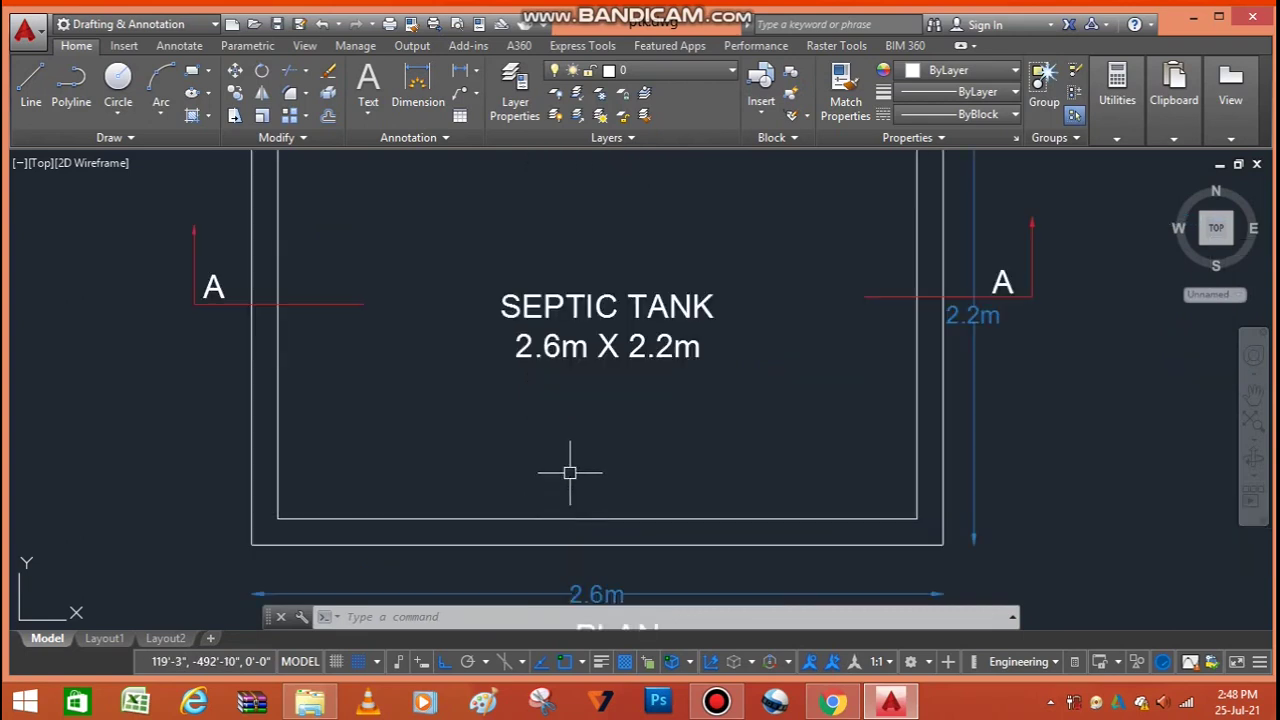
{"action": "scroll", "coordinate": [570, 472], "scroll_direction": "down", "scroll_amount": 2}
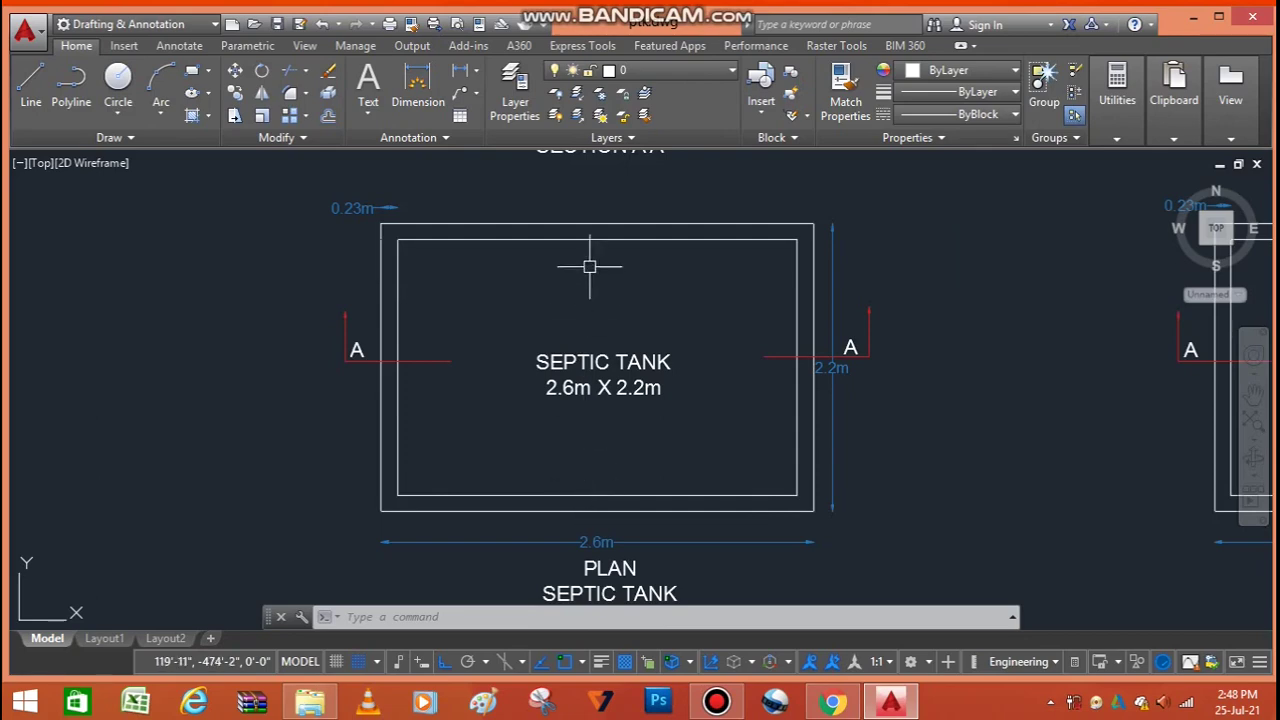
{"action": "scroll", "coordinate": [590, 385], "scroll_direction": "down", "scroll_amount": 2}
{"action": "scroll", "coordinate": [632, 447], "scroll_direction": "down", "scroll_amount": 5}
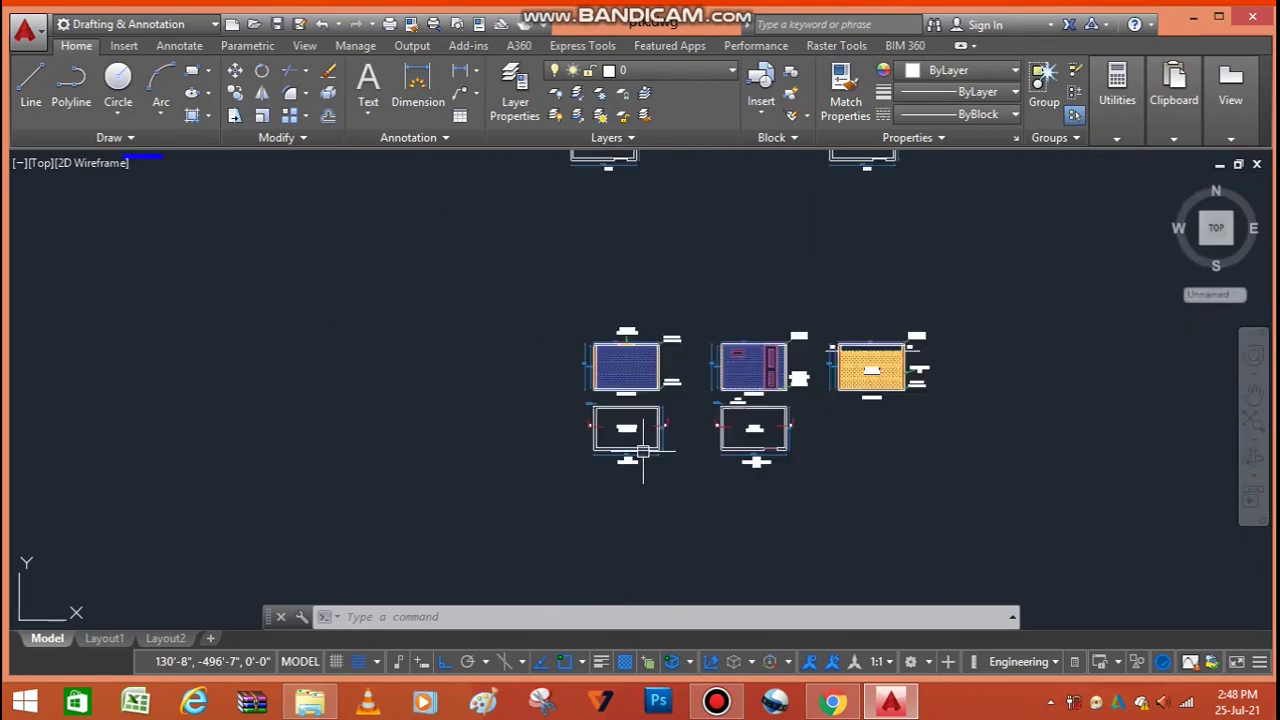
{"action": "scroll", "coordinate": [632, 447], "scroll_direction": "down", "scroll_amount": 2}
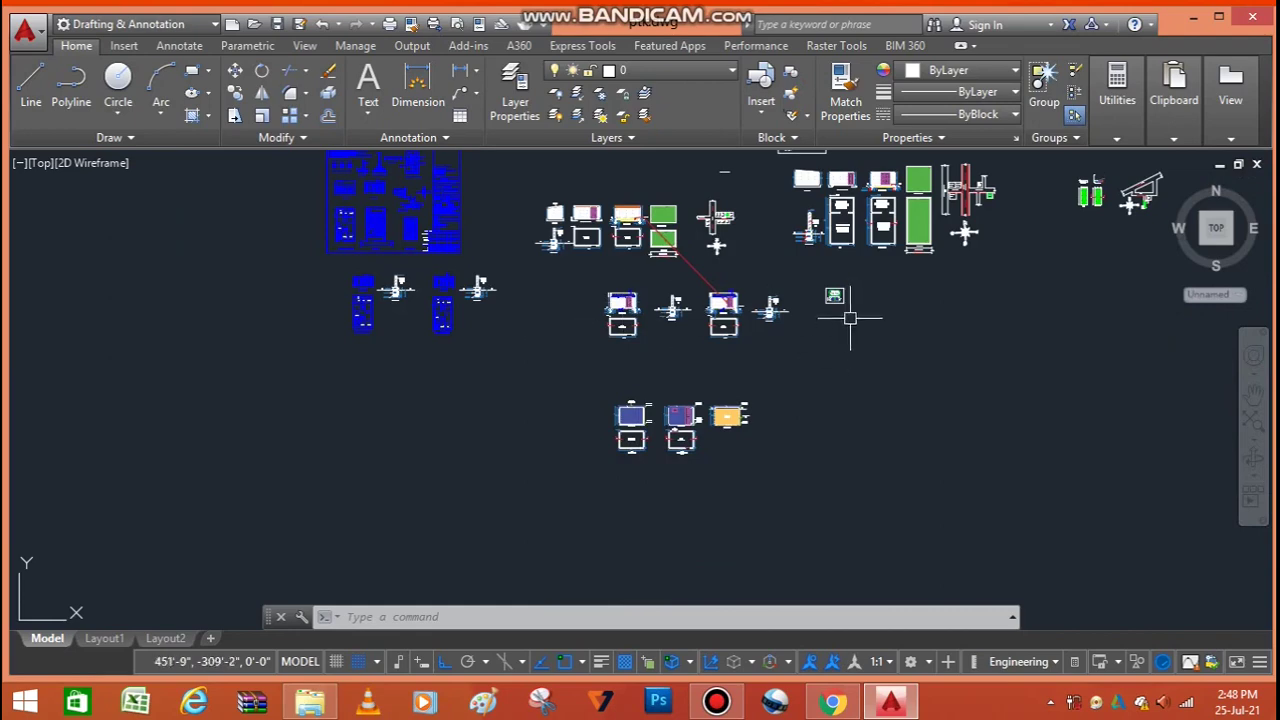
{"action": "scroll", "coordinate": [852, 305], "scroll_direction": "up", "scroll_amount": 2}
{"action": "scroll", "coordinate": [855, 295], "scroll_direction": "up", "scroll_amount": 2}
{"action": "scroll", "coordinate": [687, 301], "scroll_direction": "up", "scroll_amount": 2}
{"action": "scroll", "coordinate": [703, 329], "scroll_direction": "up", "scroll_amount": 2}
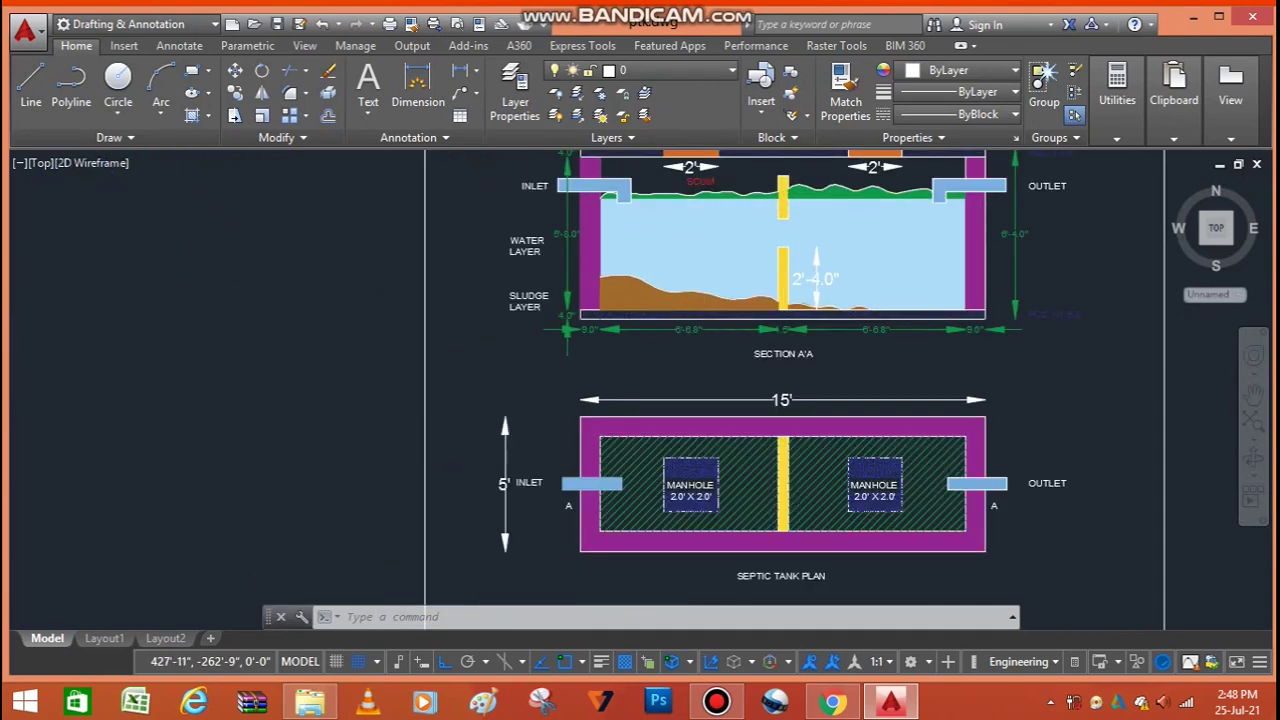
{"action": "scroll", "coordinate": [700, 343], "scroll_direction": "up", "scroll_amount": 2}
{"action": "scroll", "coordinate": [695, 355], "scroll_direction": "down", "scroll_amount": 2}
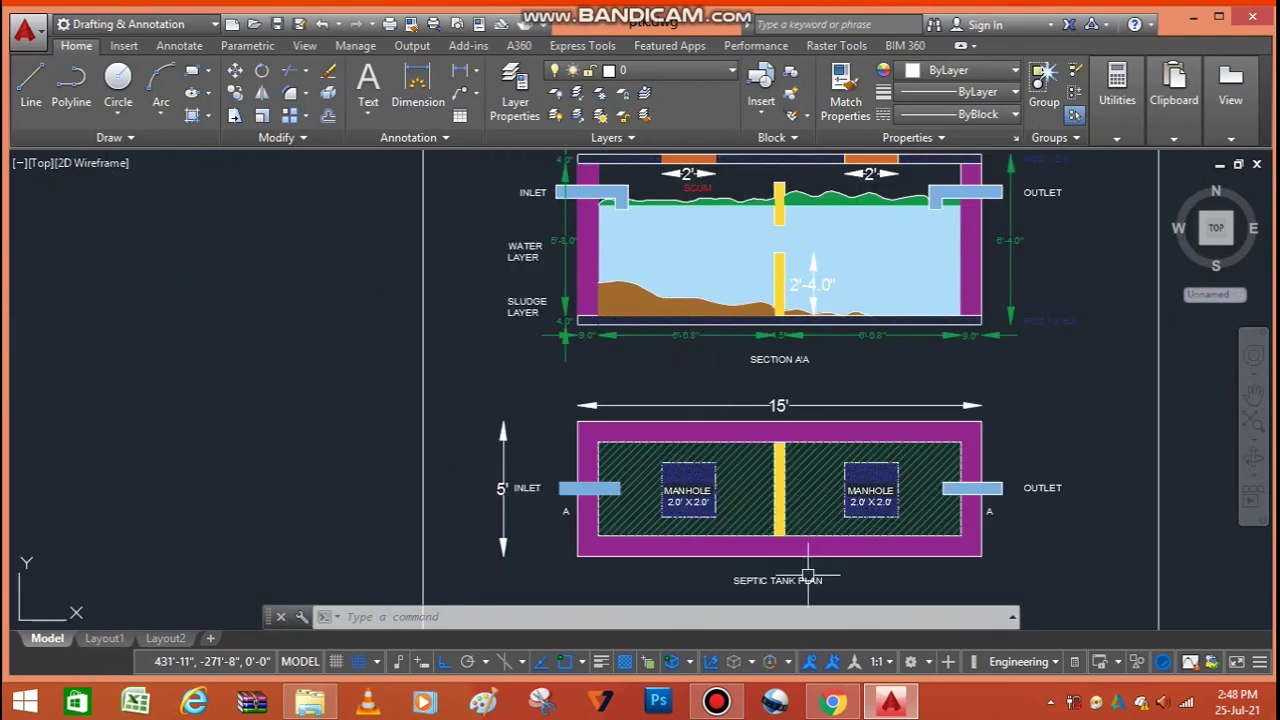
{"action": "scroll", "coordinate": [841, 533], "scroll_direction": "up", "scroll_amount": 2}
{"action": "scroll", "coordinate": [835, 480], "scroll_direction": "down", "scroll_amount": 2}
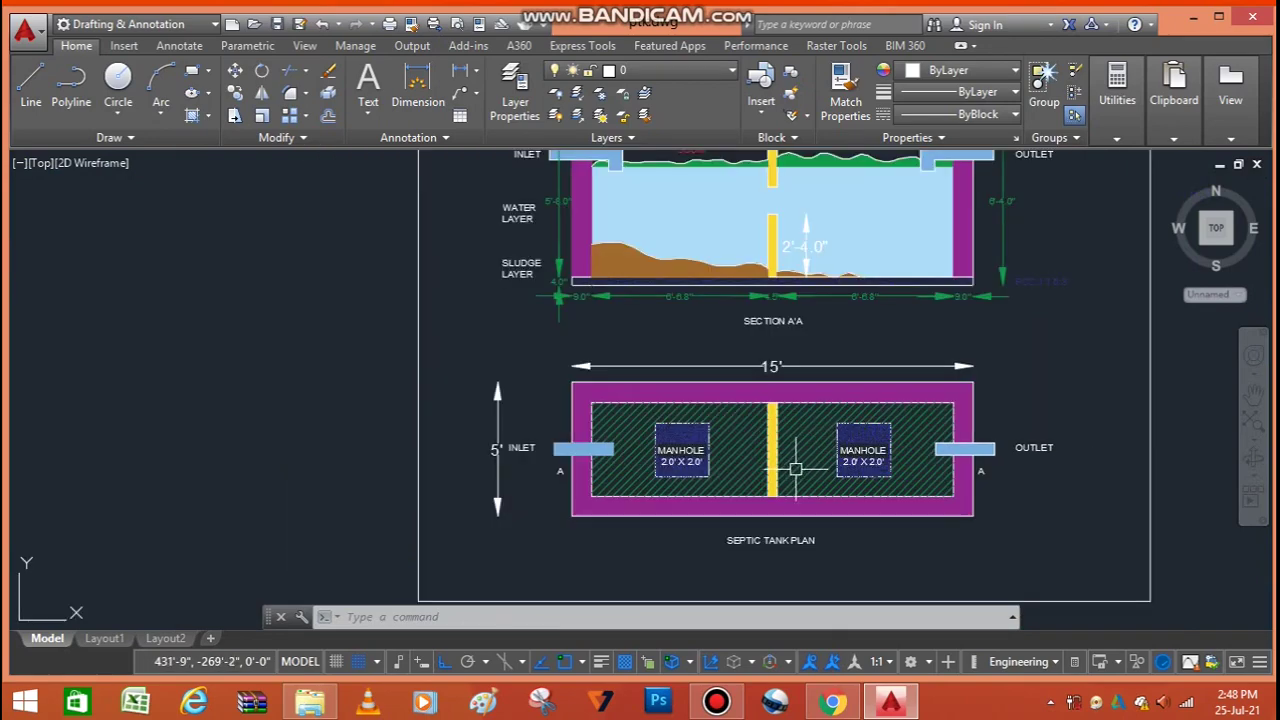
{"action": "scroll", "coordinate": [745, 446], "scroll_direction": "up", "scroll_amount": 2}
{"action": "scroll", "coordinate": [768, 515], "scroll_direction": "down", "scroll_amount": 2}
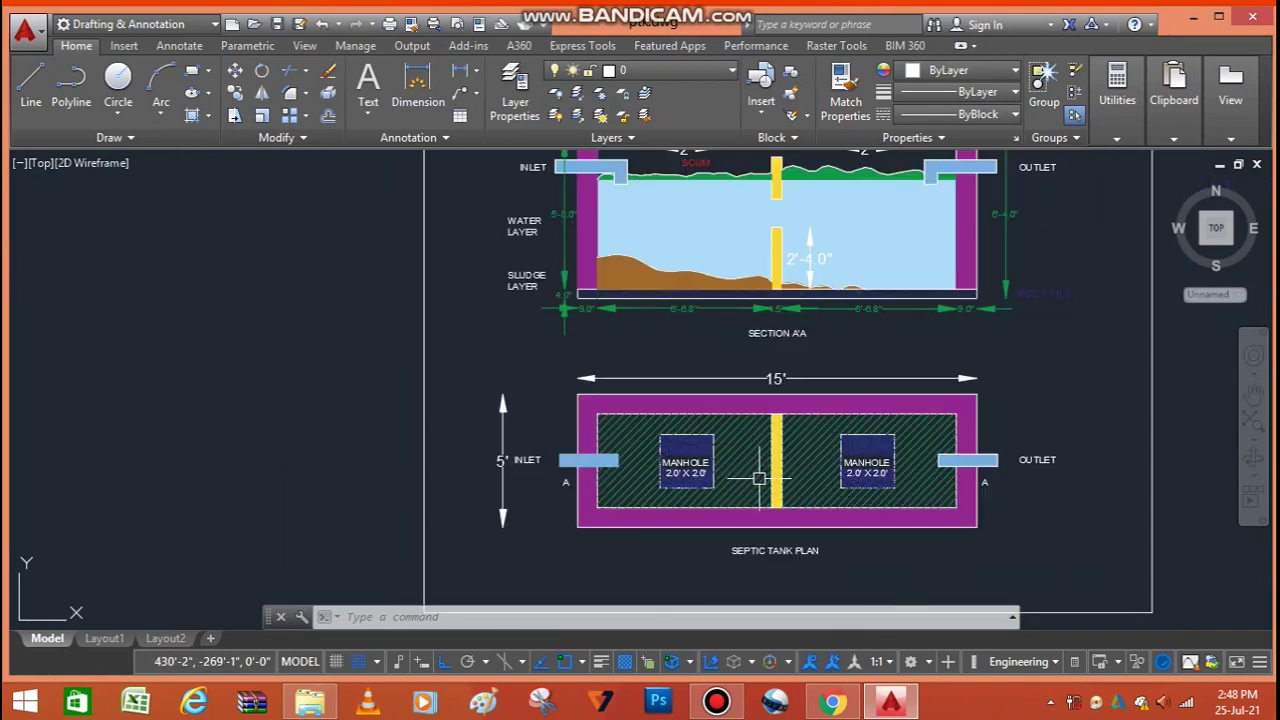
{"action": "scroll", "coordinate": [759, 558], "scroll_direction": "up", "scroll_amount": 3}
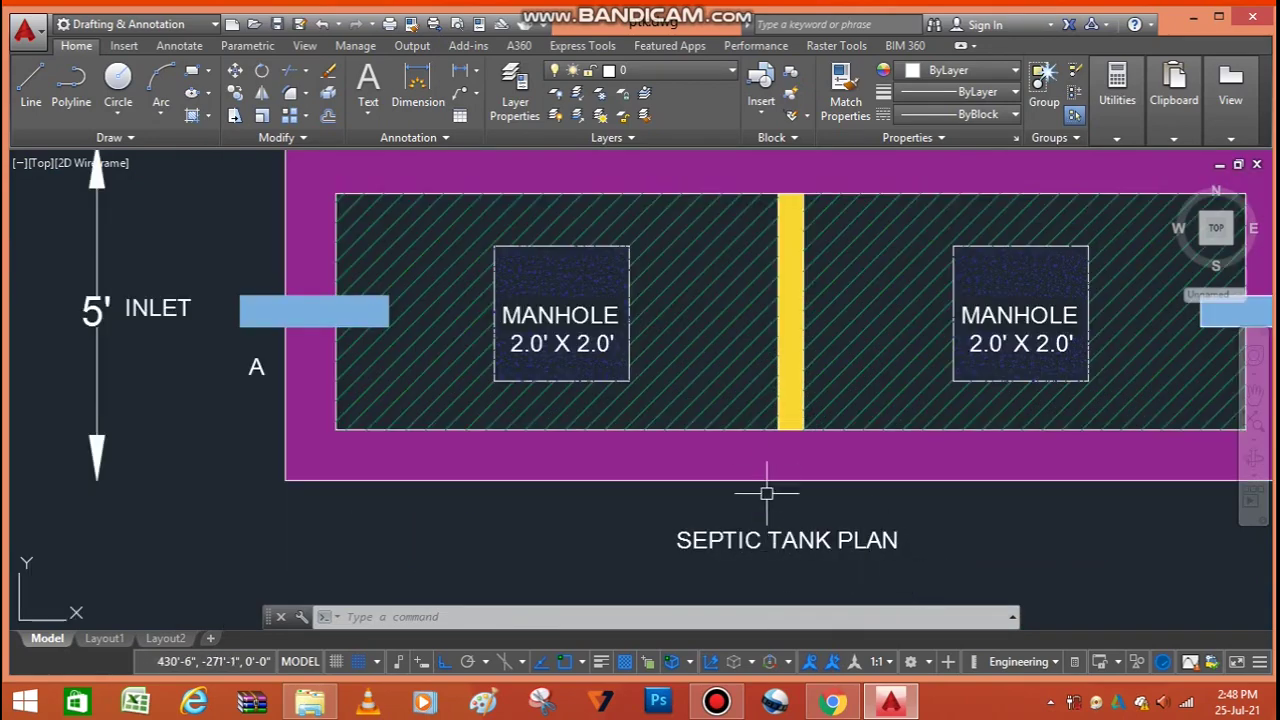
{"action": "scroll", "coordinate": [770, 480], "scroll_direction": "down", "scroll_amount": 2}
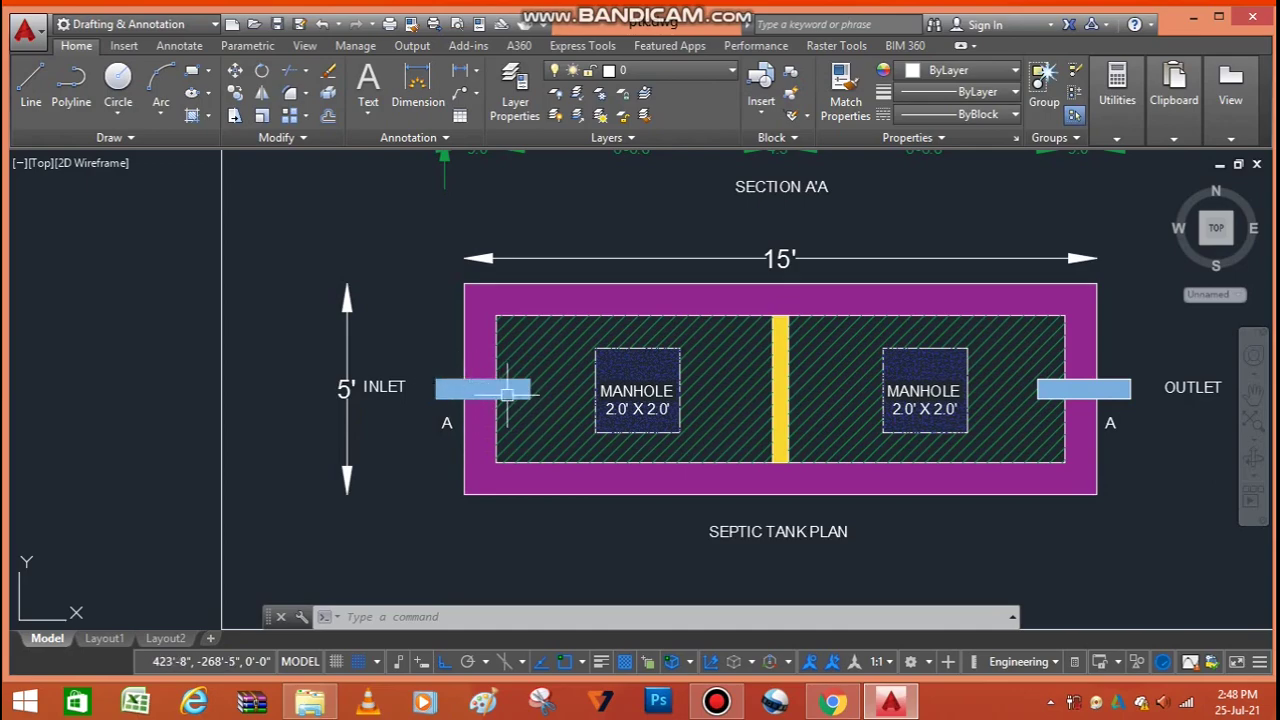
{"action": "scroll", "coordinate": [651, 414], "scroll_direction": "up", "scroll_amount": 4}
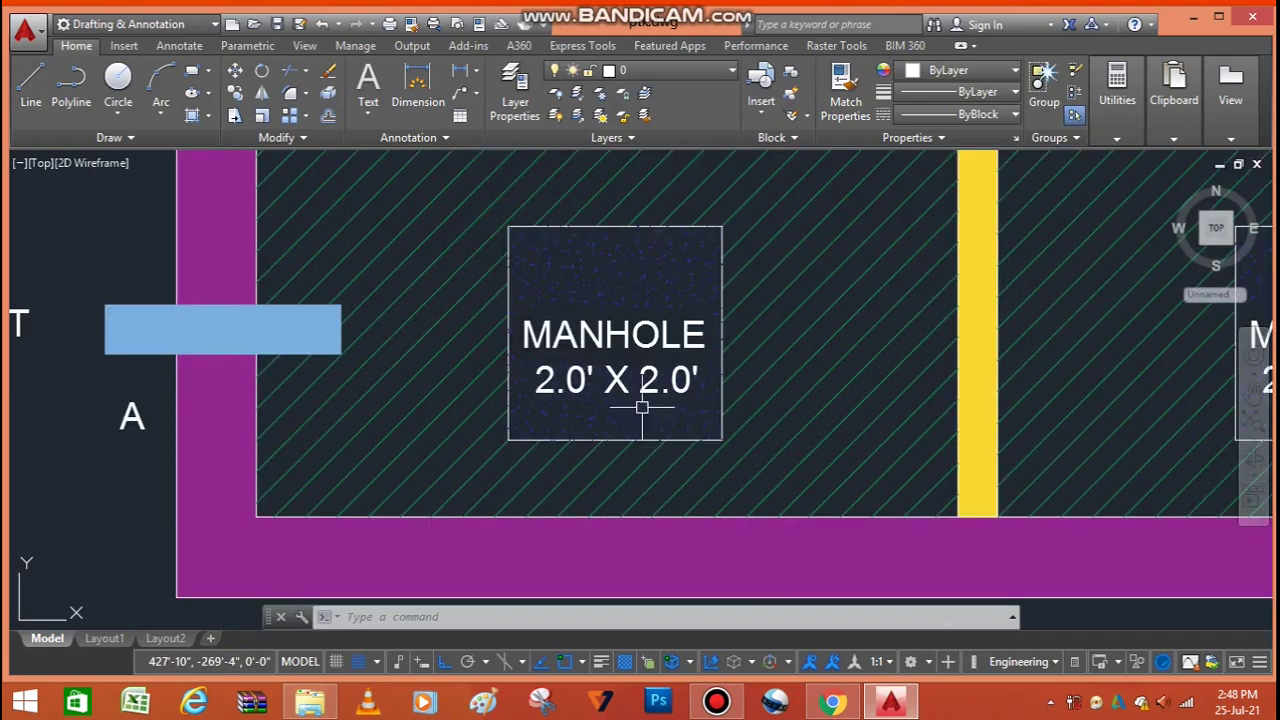
{"action": "scroll", "coordinate": [635, 390], "scroll_direction": "down", "scroll_amount": 2}
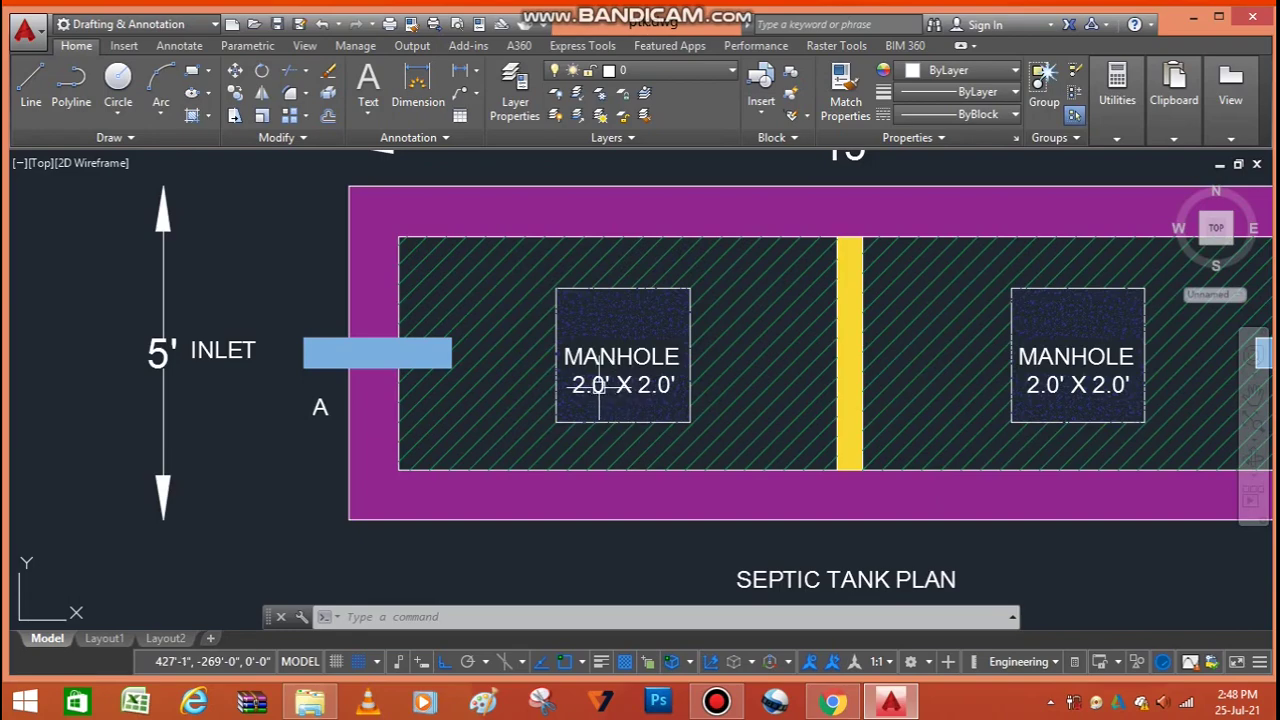
{"action": "scroll", "coordinate": [551, 394], "scroll_direction": "down", "scroll_amount": 2}
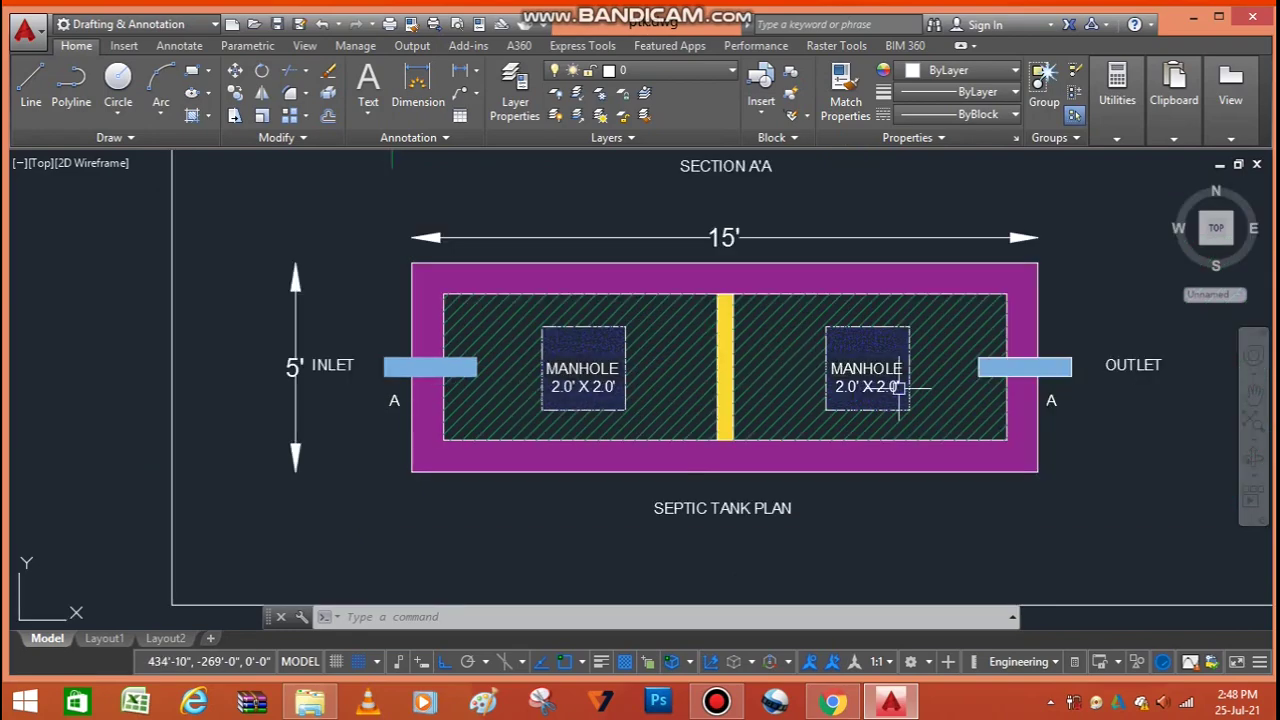
{"action": "scroll", "coordinate": [886, 386], "scroll_direction": "up", "scroll_amount": 4}
{"action": "scroll", "coordinate": [870, 375], "scroll_direction": "down", "scroll_amount": 2}
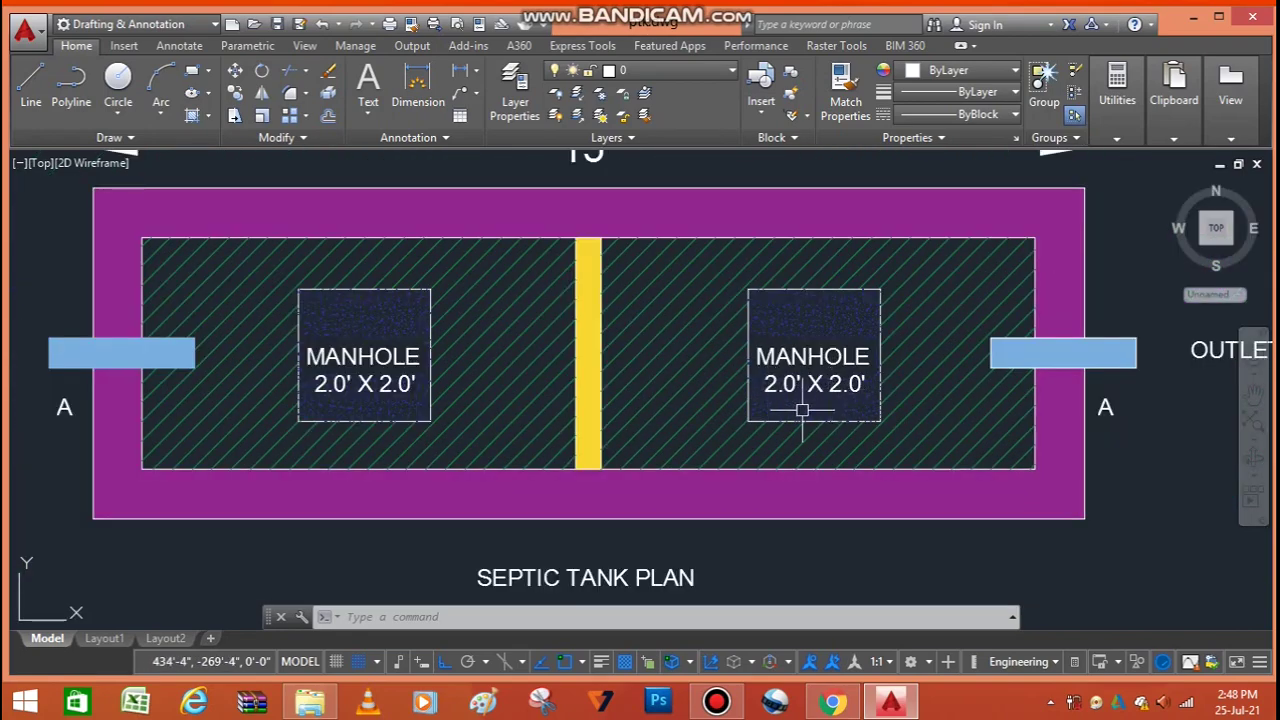
{"action": "scroll", "coordinate": [775, 423], "scroll_direction": "down", "scroll_amount": 2}
{"action": "scroll", "coordinate": [1039, 383], "scroll_direction": "up", "scroll_amount": 2}
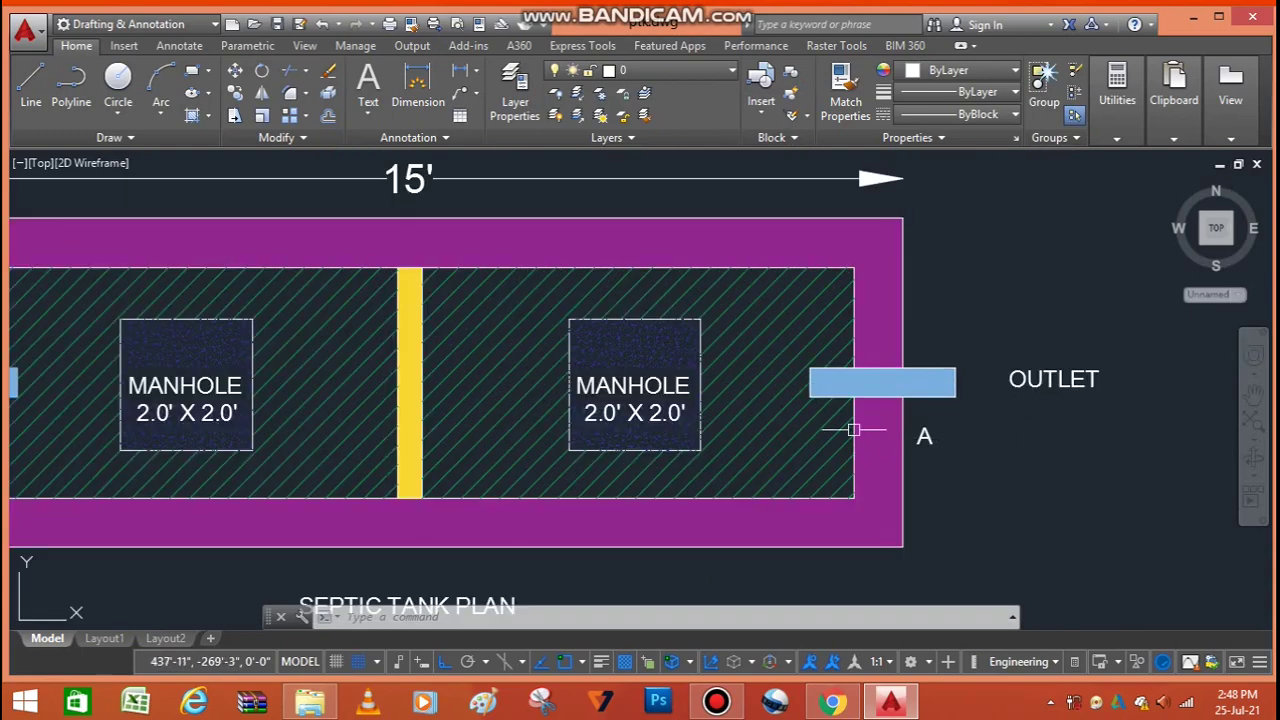
{"action": "scroll", "coordinate": [779, 436], "scroll_direction": "down", "scroll_amount": 2}
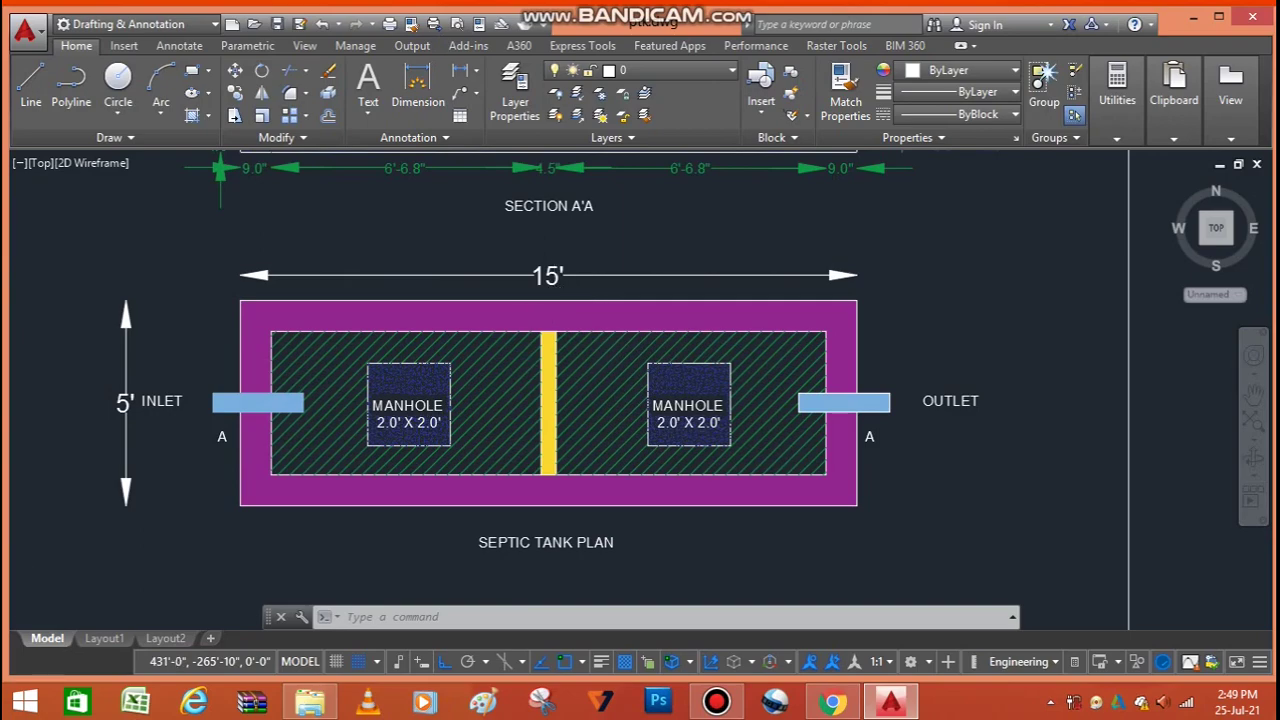
{"action": "scroll", "coordinate": [555, 292], "scroll_direction": "up", "scroll_amount": 2}
{"action": "scroll", "coordinate": [546, 264], "scroll_direction": "down", "scroll_amount": 3}
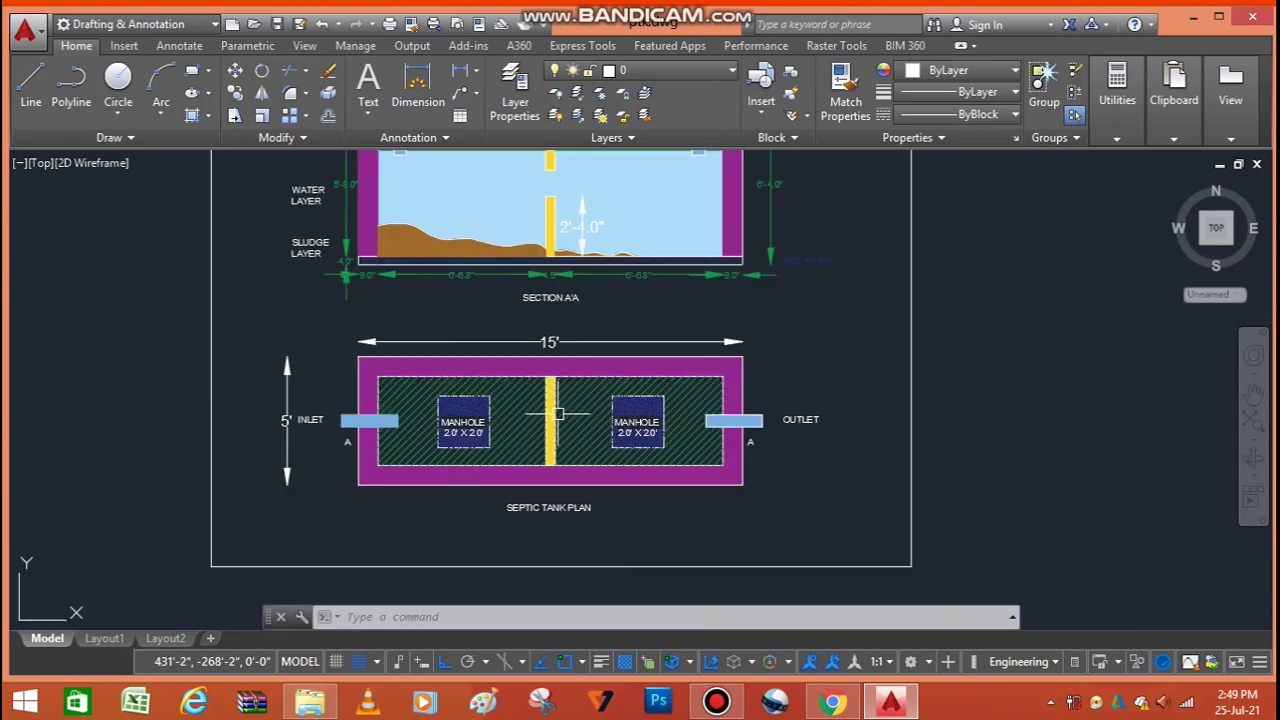
{"action": "scroll", "coordinate": [565, 250], "scroll_direction": "down", "scroll_amount": 2}
{"action": "scroll", "coordinate": [567, 237], "scroll_direction": "up", "scroll_amount": 2}
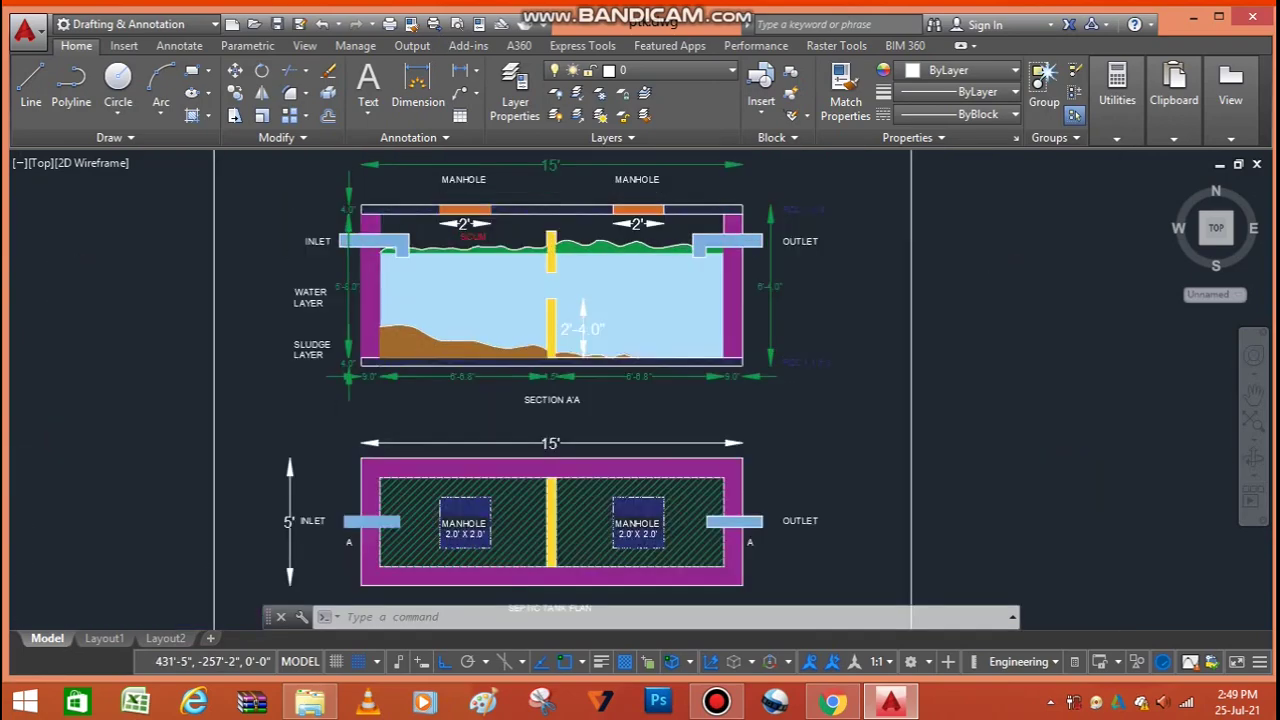
{"action": "scroll", "coordinate": [572, 257], "scroll_direction": "up", "scroll_amount": 2}
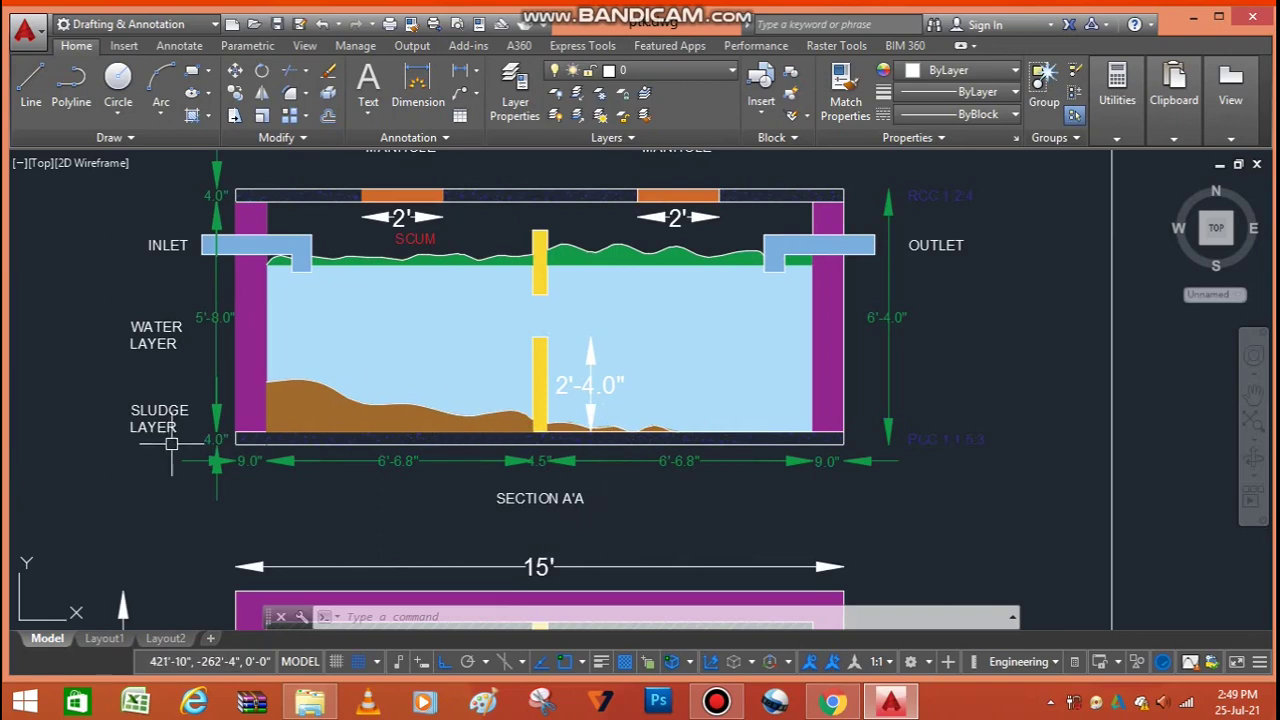
{"action": "scroll", "coordinate": [395, 420], "scroll_direction": "up", "scroll_amount": 1}
{"action": "scroll", "coordinate": [915, 472], "scroll_direction": "down", "scroll_amount": 1}
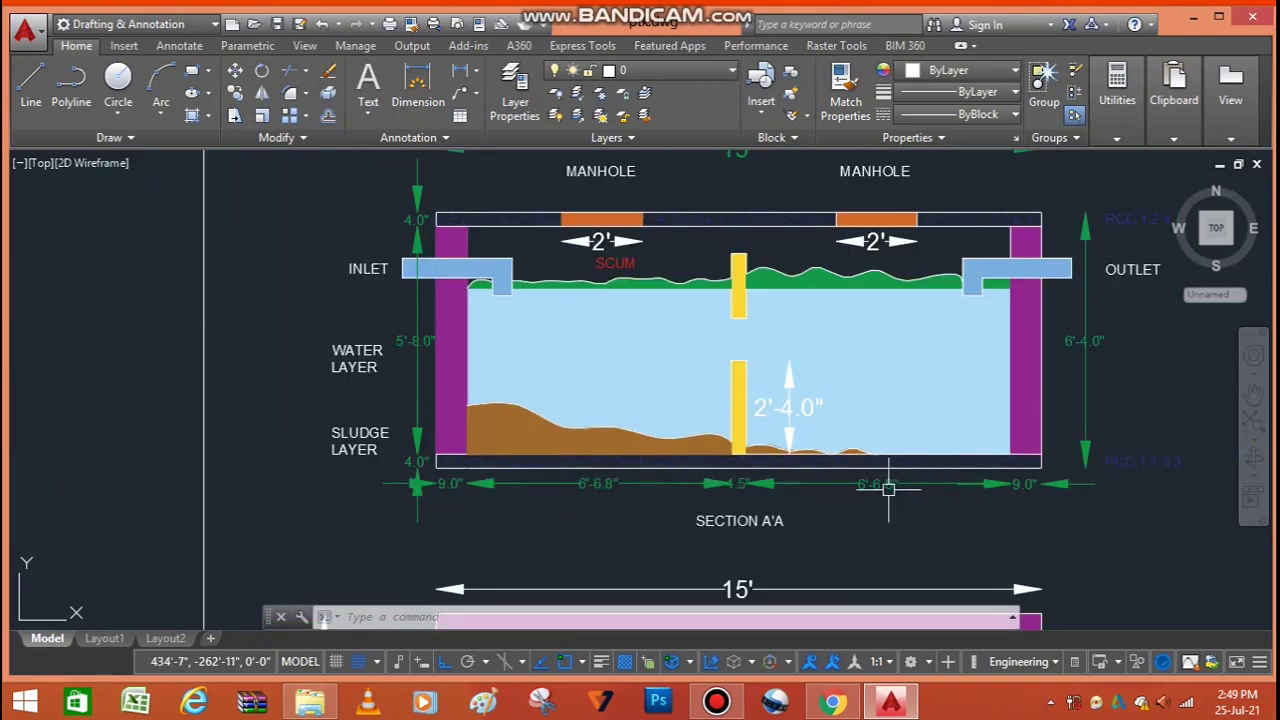
{"action": "scroll", "coordinate": [606, 453], "scroll_direction": "up", "scroll_amount": 1}
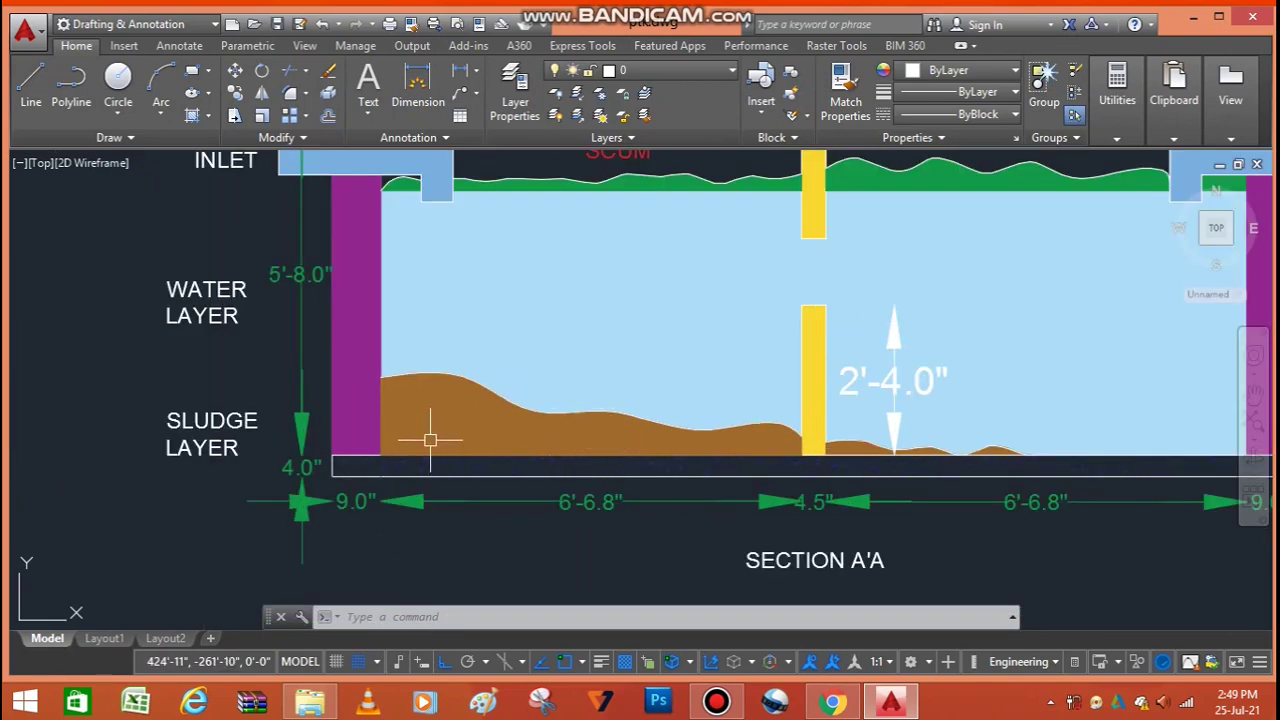
{"action": "scroll", "coordinate": [476, 467], "scroll_direction": "down", "scroll_amount": 1}
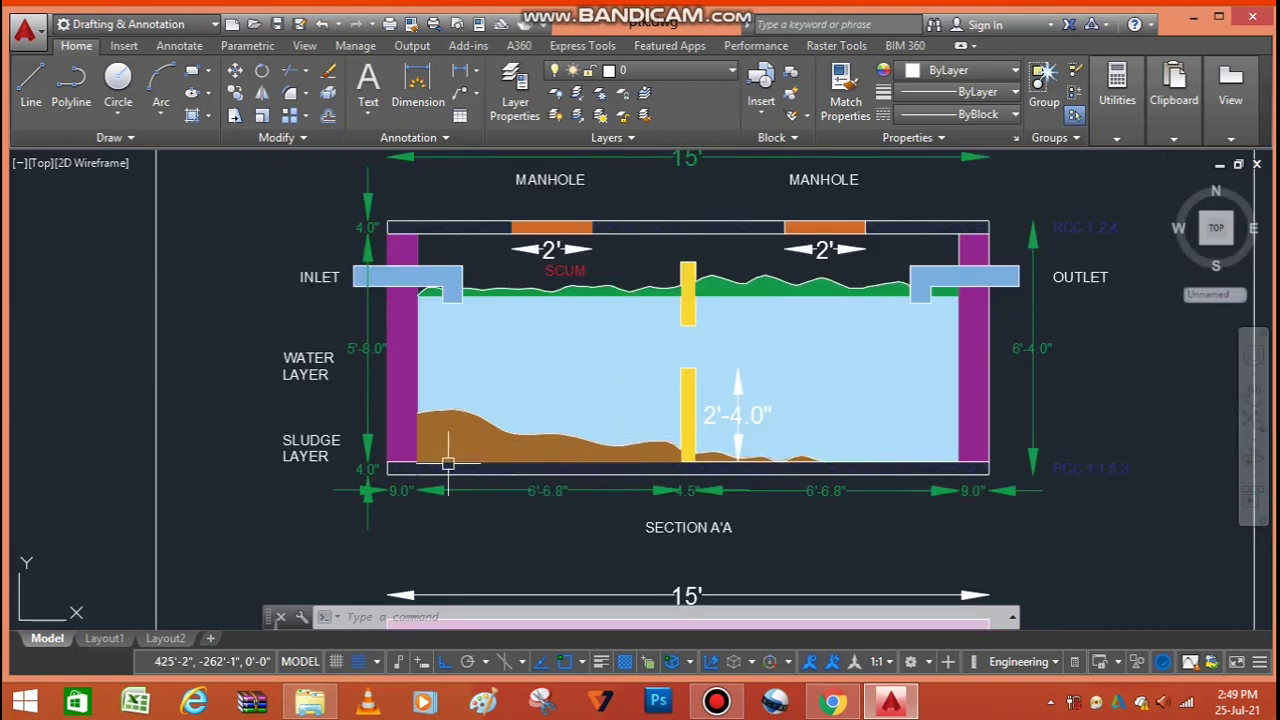
{"action": "scroll", "coordinate": [588, 278], "scroll_direction": "up", "scroll_amount": 1}
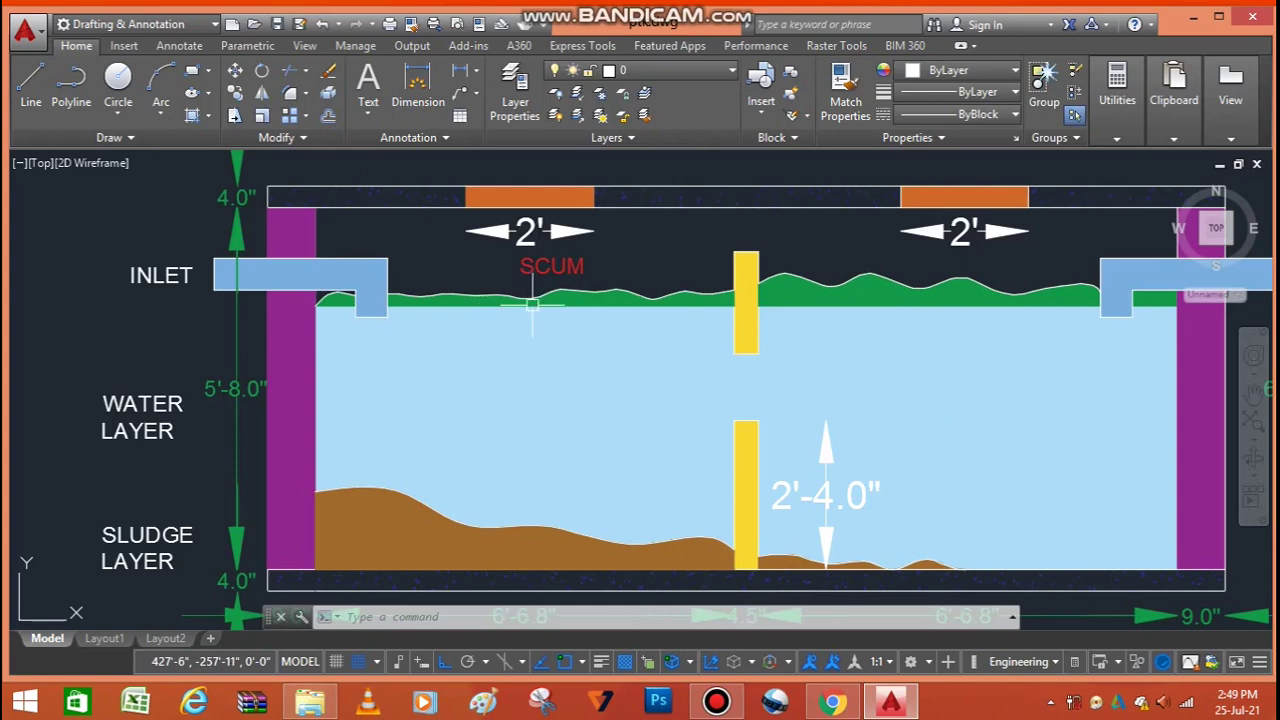
{"action": "scroll", "coordinate": [534, 305], "scroll_direction": "down", "scroll_amount": 1}
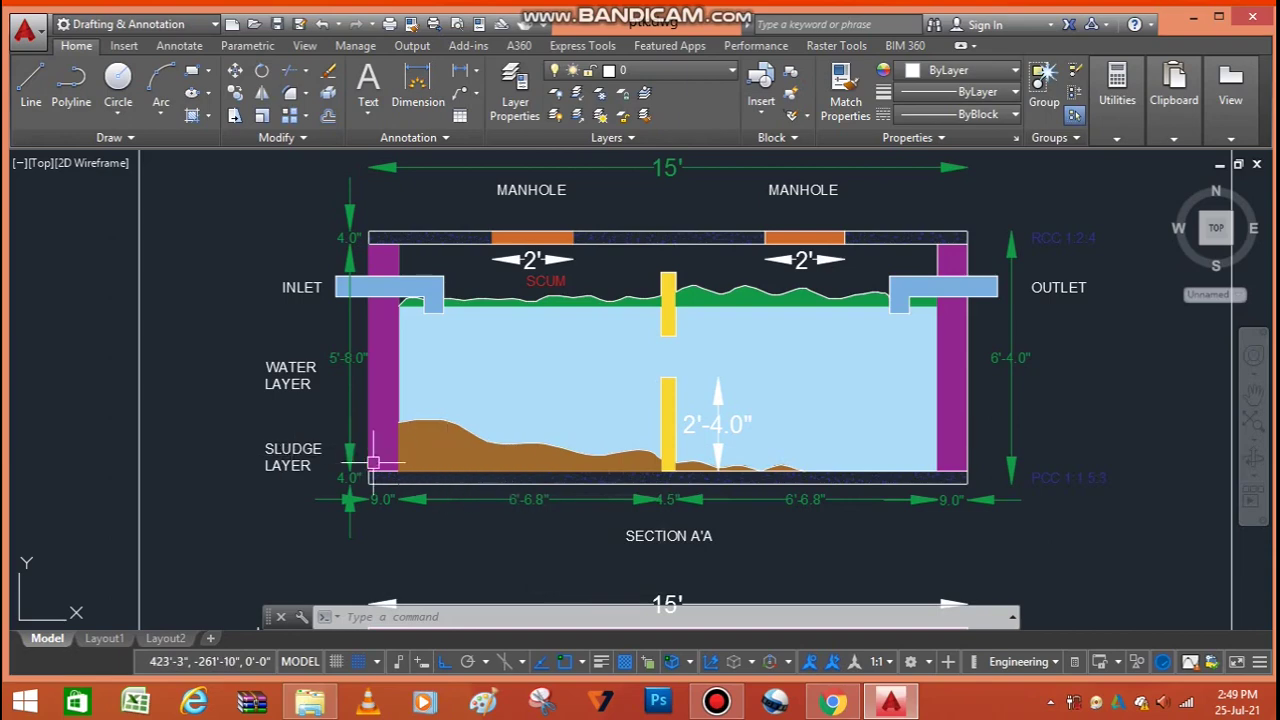
{"action": "scroll", "coordinate": [484, 464], "scroll_direction": "up", "scroll_amount": 2}
{"action": "left_click", "coordinate": [410, 433]}
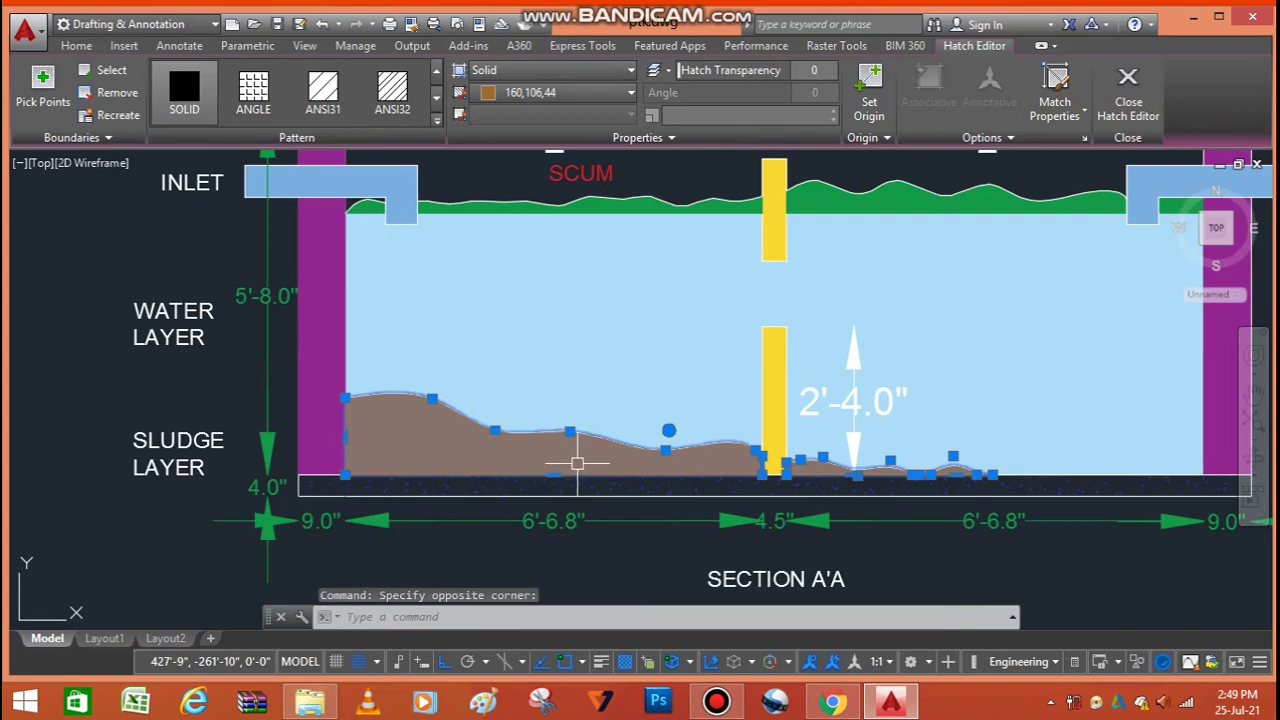
{"action": "key", "text": "Escape"}
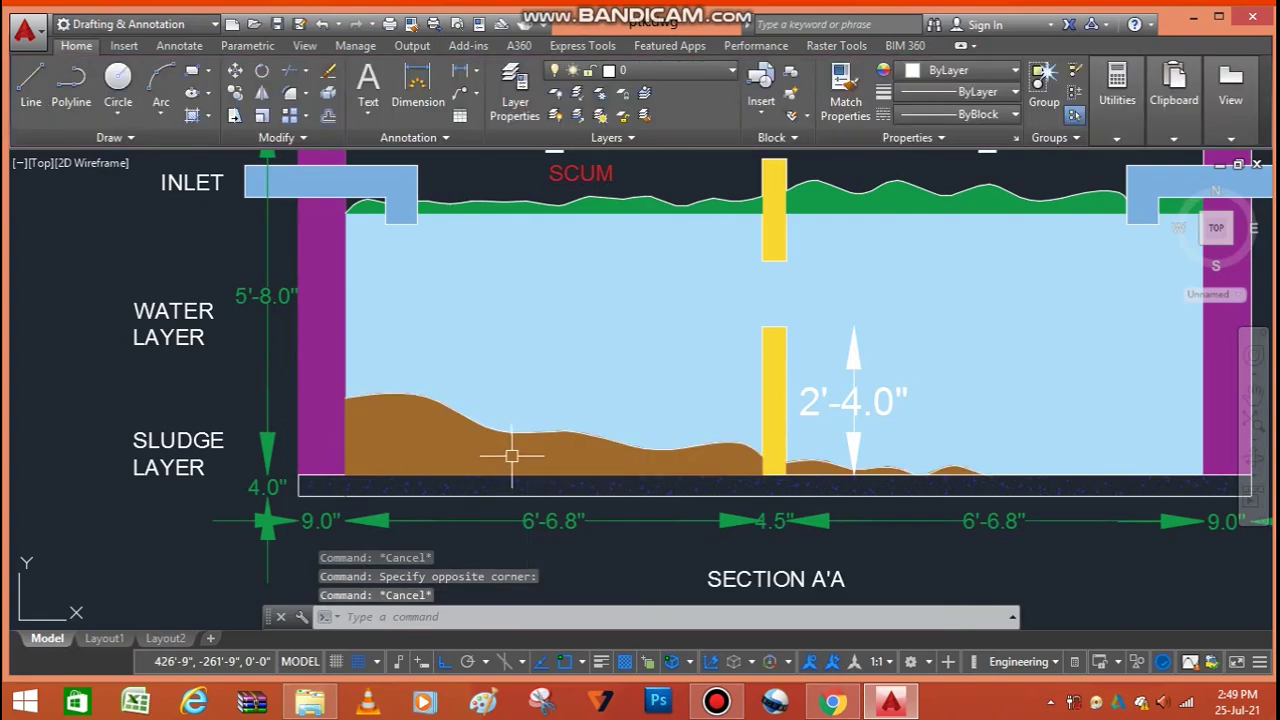
{"action": "scroll", "coordinate": [460, 470], "scroll_direction": "down", "scroll_amount": 2}
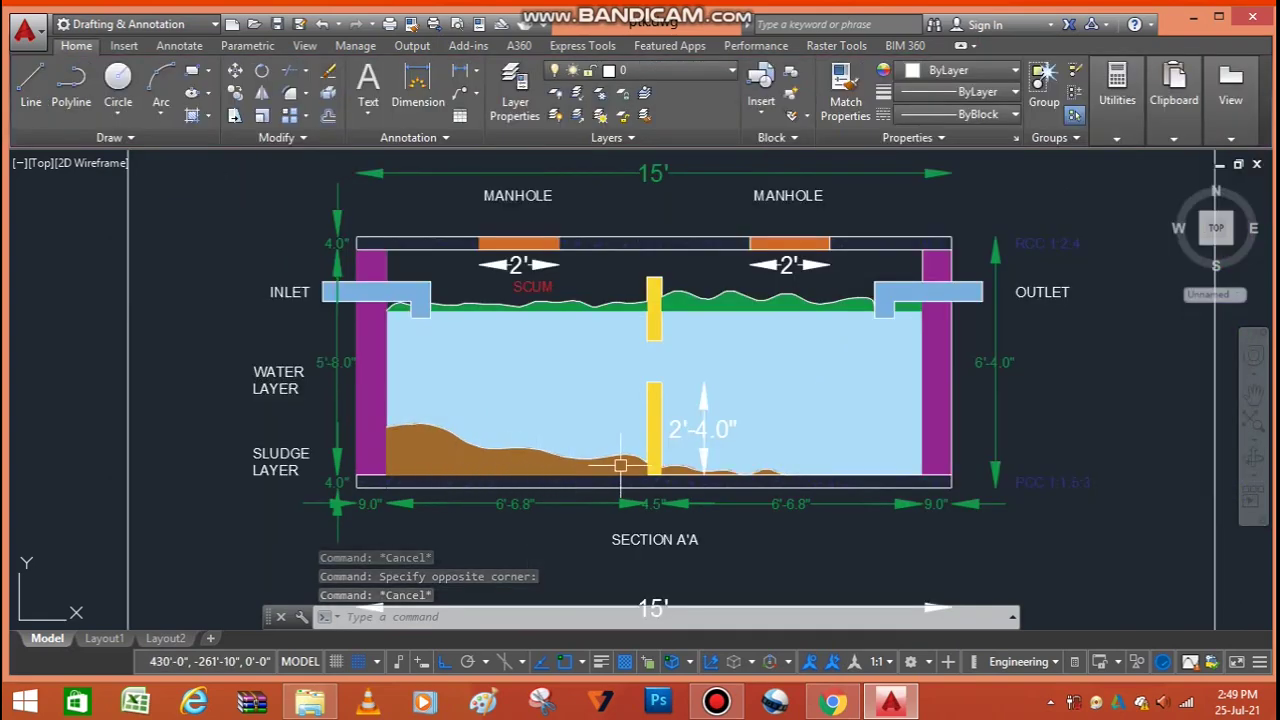
{"action": "scroll", "coordinate": [650, 467], "scroll_direction": "up", "scroll_amount": 2}
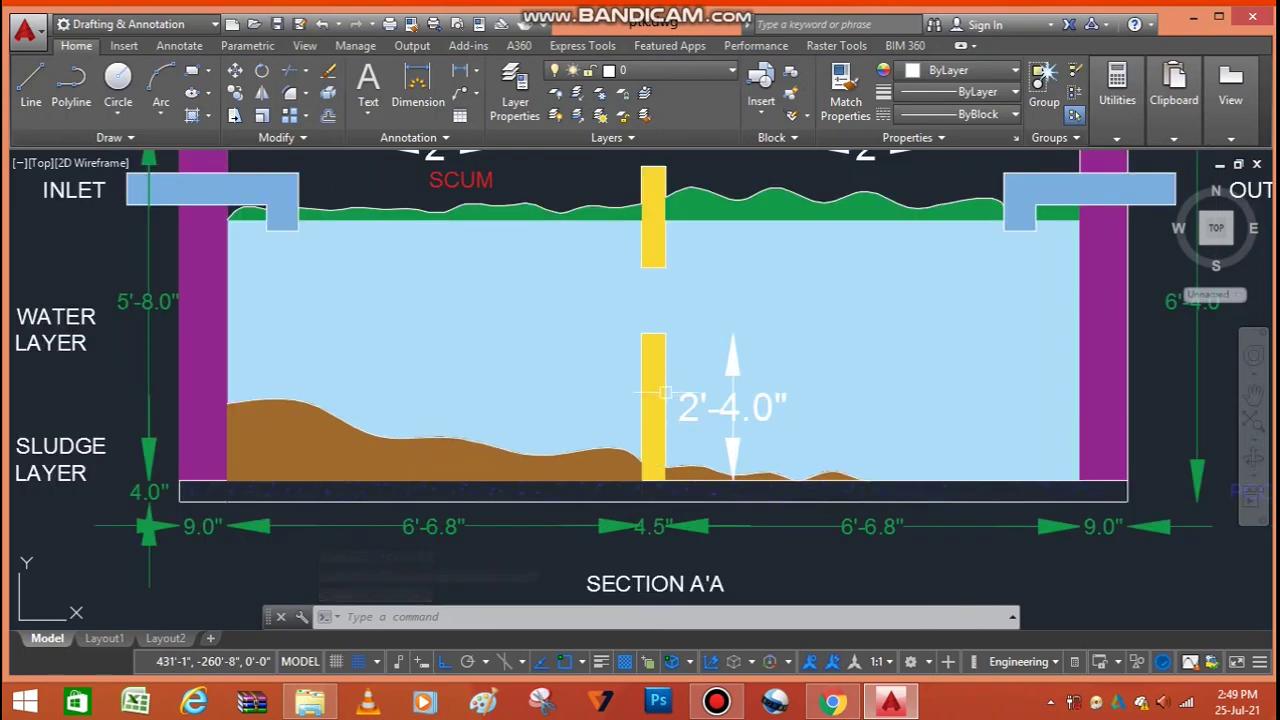
{"action": "left_click", "coordinate": [653, 405]}
{"action": "left_click", "coordinate": [653, 405]}
{"action": "scroll", "coordinate": [655, 425], "scroll_direction": "down", "scroll_amount": 3}
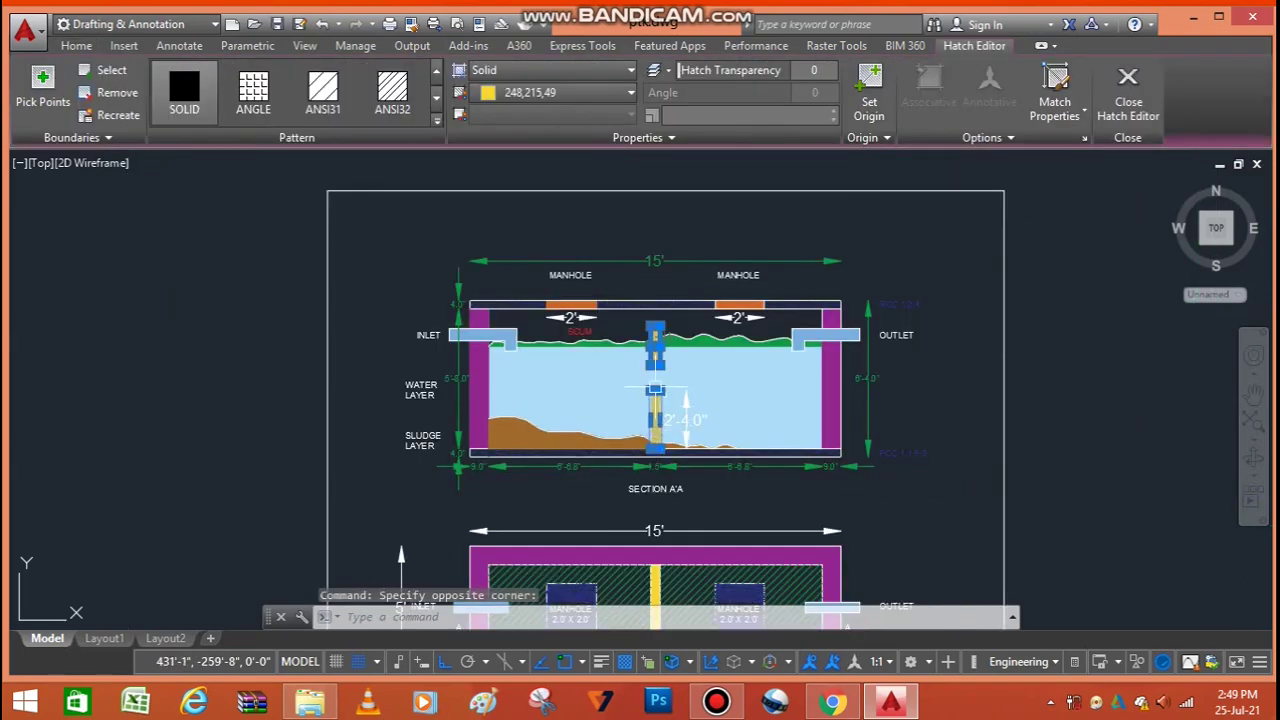
{"action": "scroll", "coordinate": [655, 389], "scroll_direction": "up", "scroll_amount": 4}
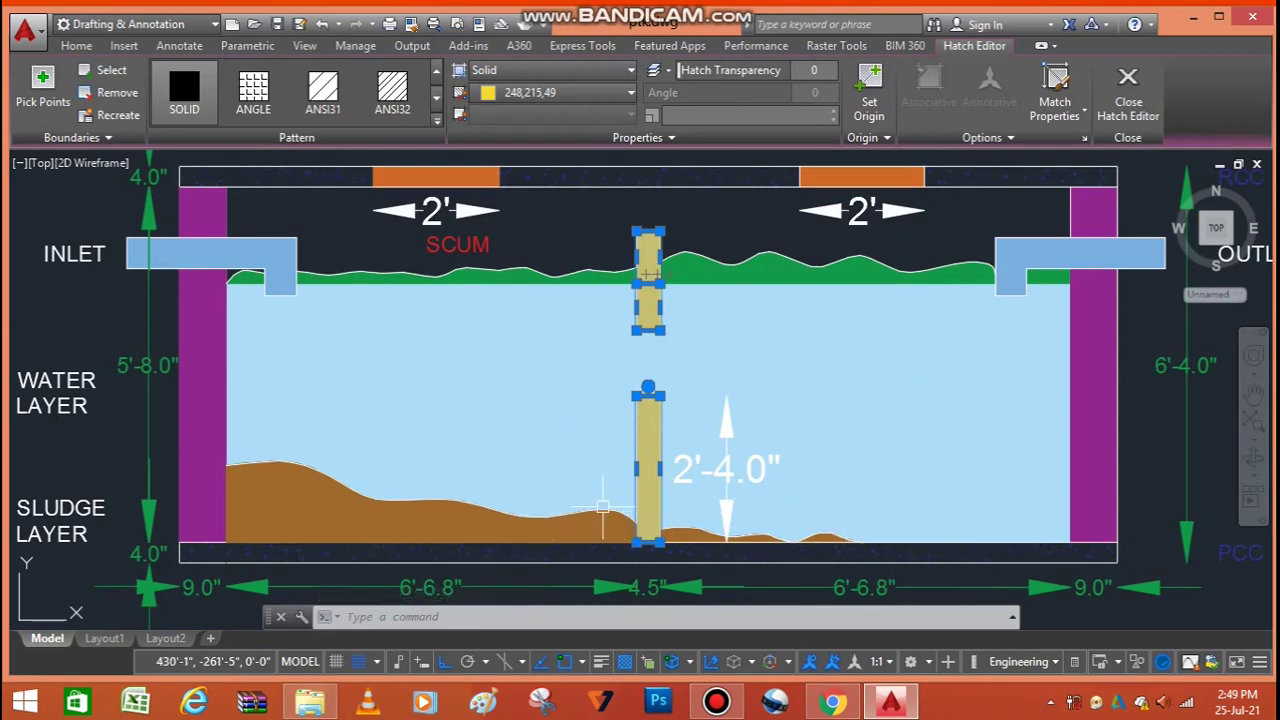
{"action": "scroll", "coordinate": [668, 475], "scroll_direction": "up", "scroll_amount": 2}
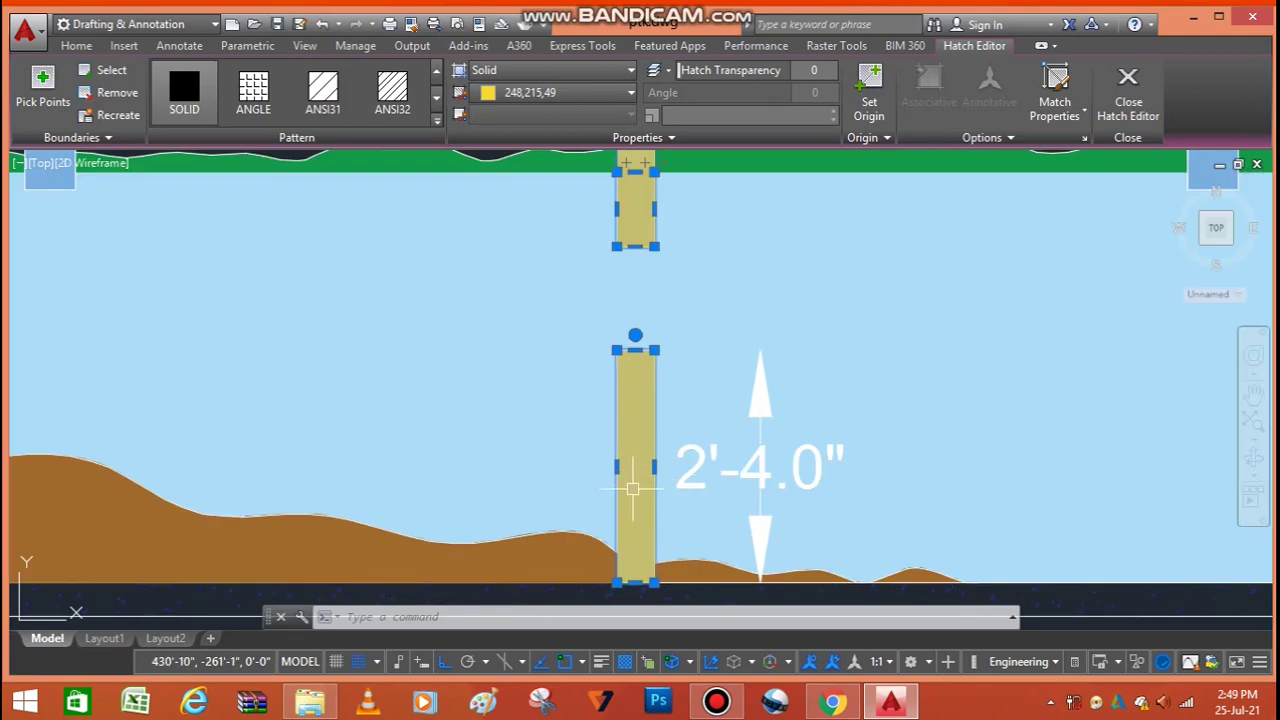
{"action": "key", "text": "Escape"}
{"action": "scroll", "coordinate": [615, 505], "scroll_direction": "down", "scroll_amount": 3}
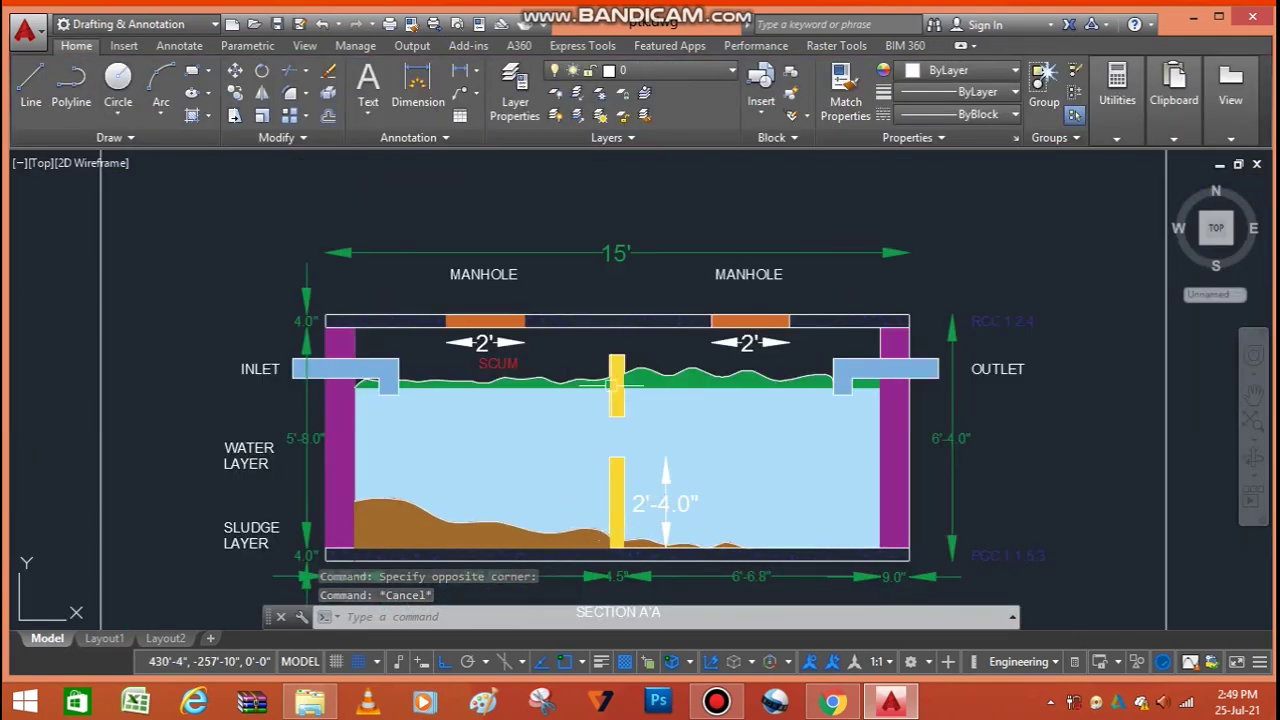
{"action": "scroll", "coordinate": [328, 371], "scroll_direction": "up", "scroll_amount": 2}
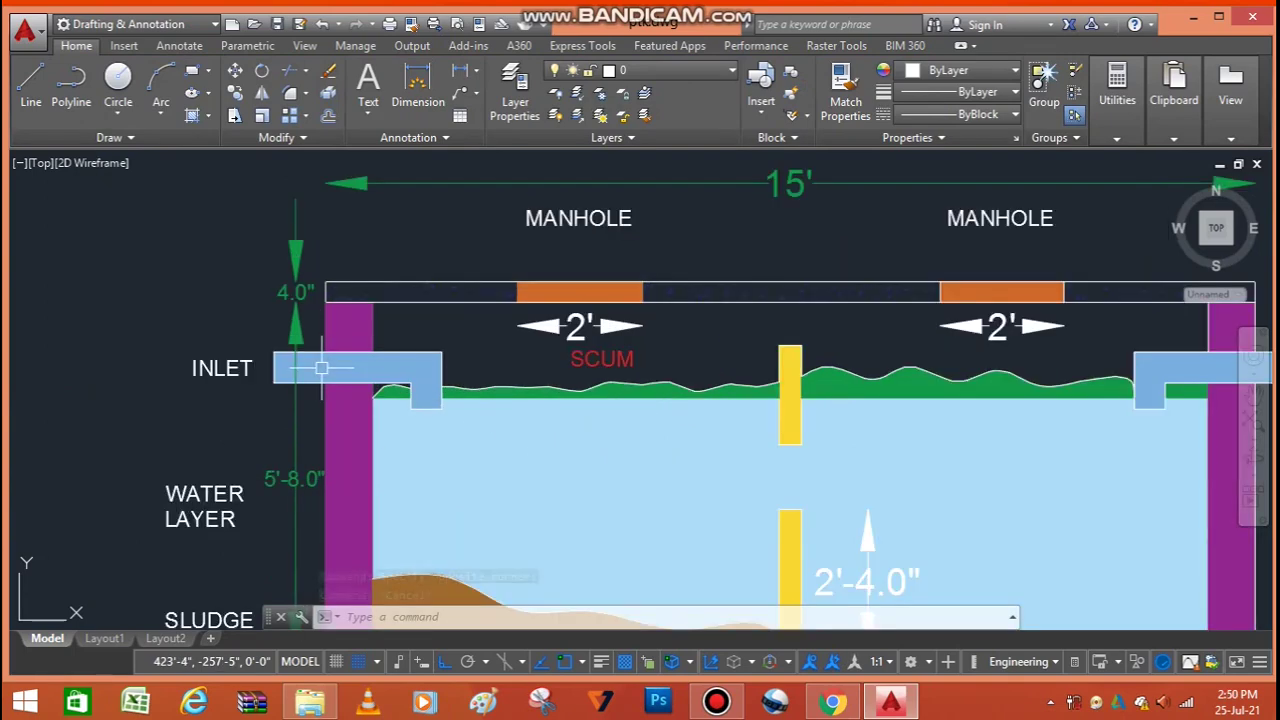
{"action": "left_click", "coordinate": [323, 372]}
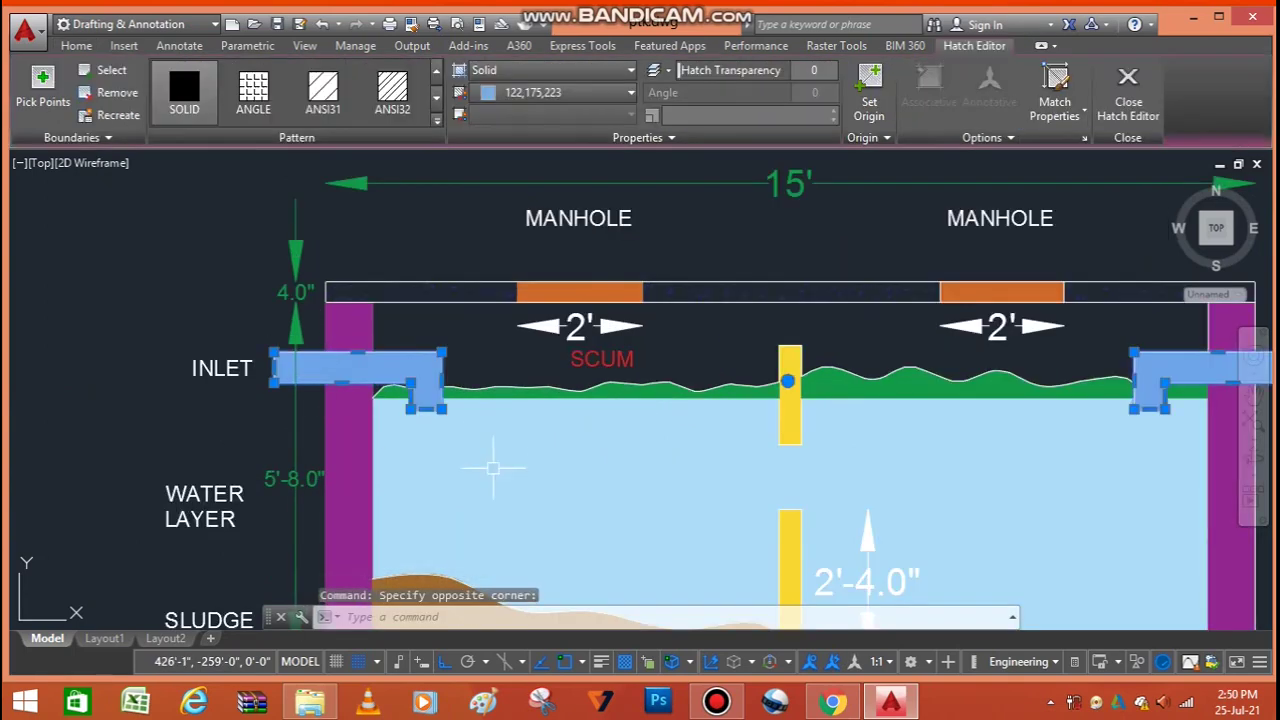
{"action": "scroll", "coordinate": [139, 382], "scroll_direction": "down", "scroll_amount": 2}
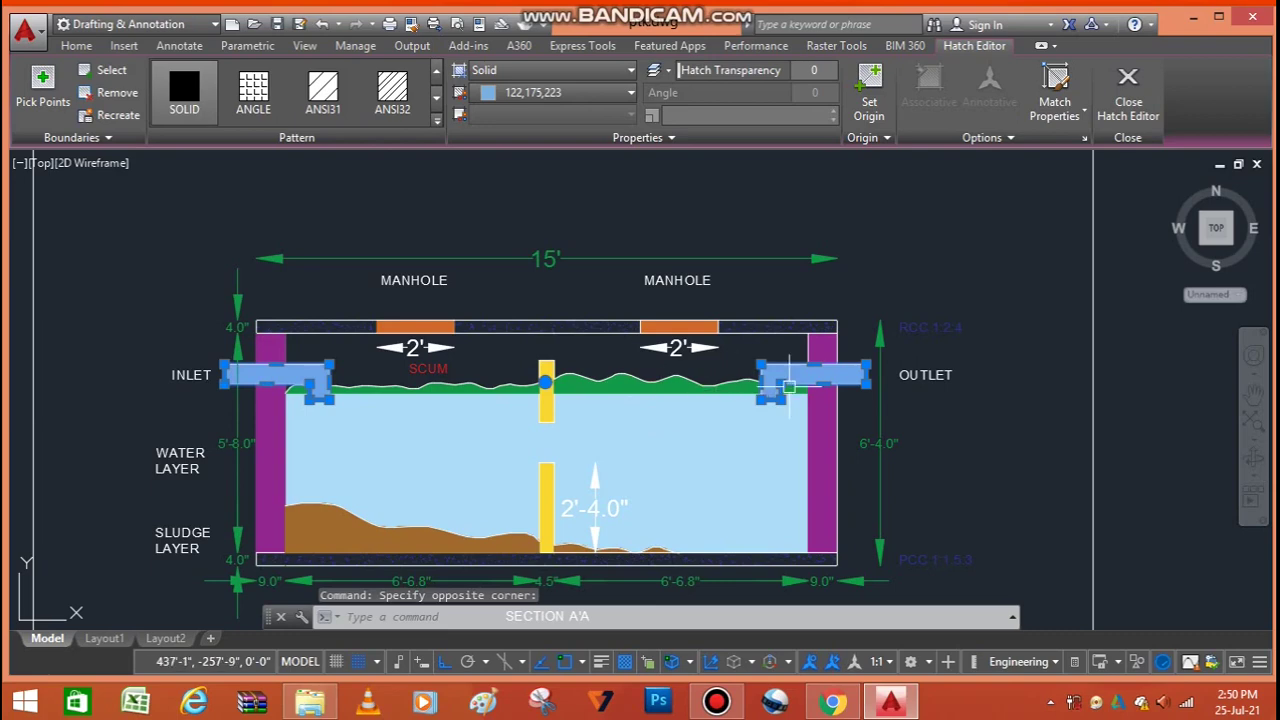
{"action": "key", "text": "Escape"}
{"action": "key", "text": "Escape"}
{"action": "scroll", "coordinate": [798, 380], "scroll_direction": "up", "scroll_amount": 2}
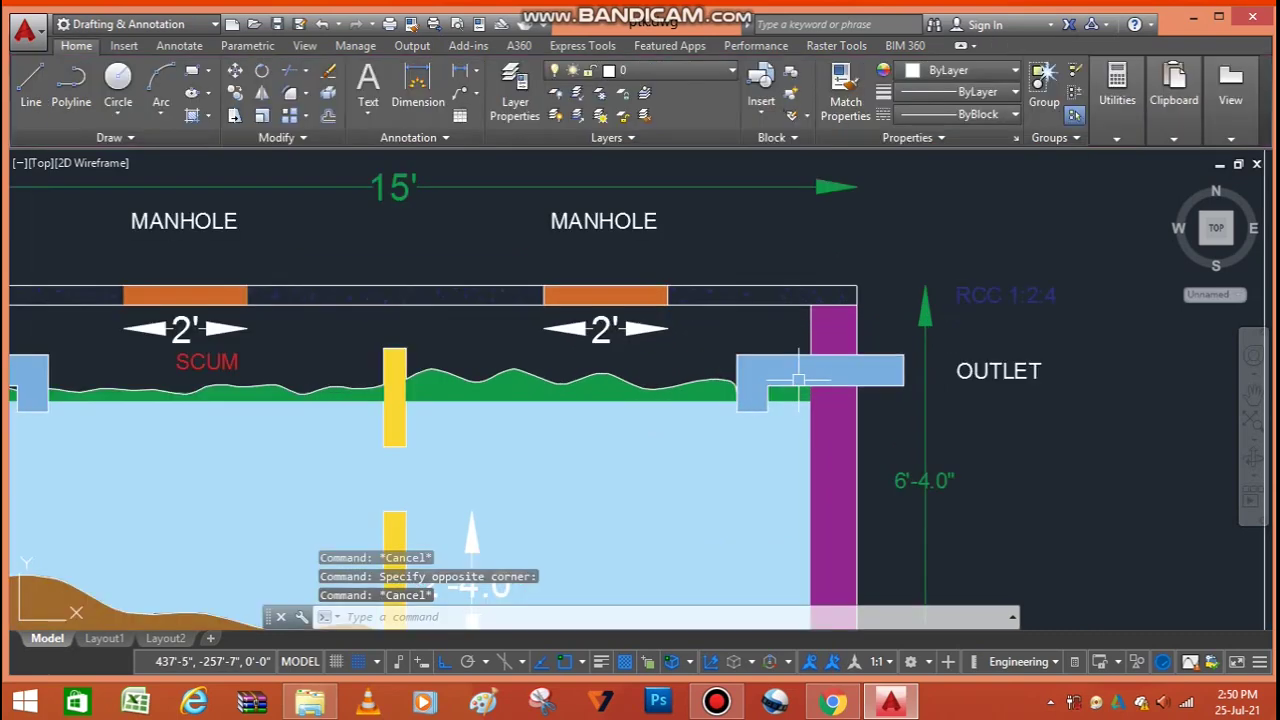
{"action": "scroll", "coordinate": [798, 380], "scroll_direction": "down", "scroll_amount": 3}
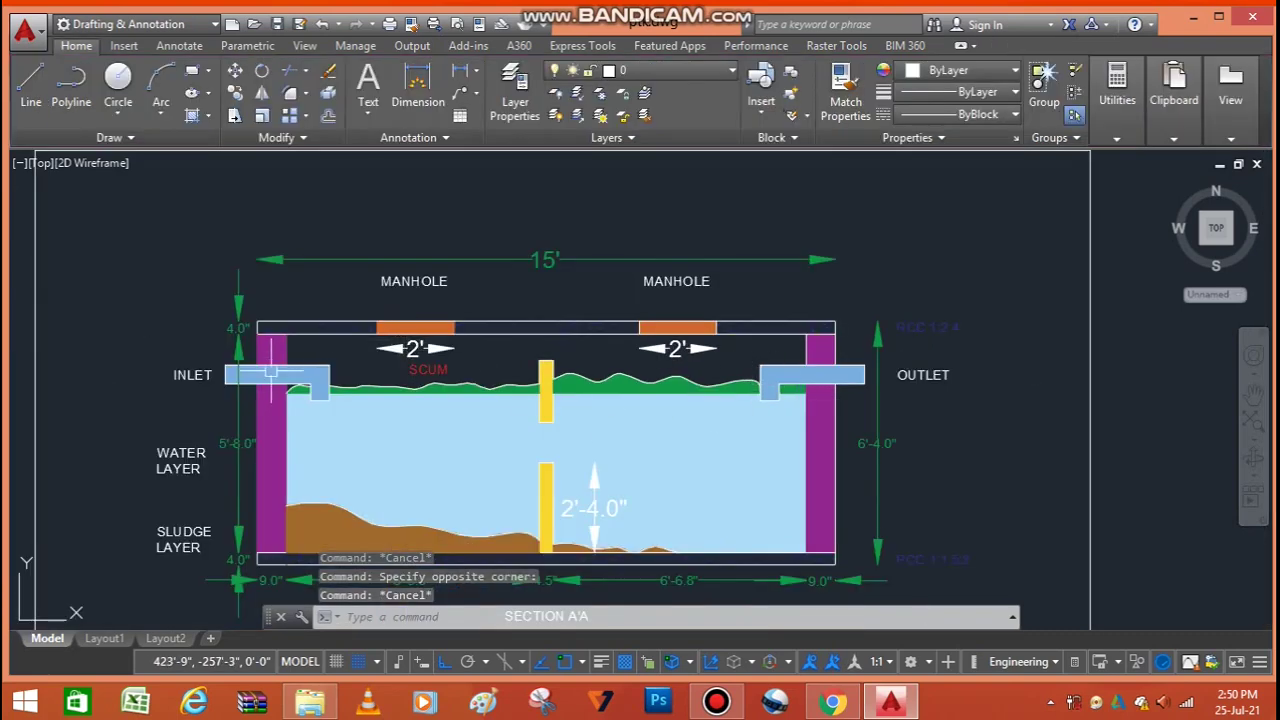
{"action": "scroll", "coordinate": [269, 378], "scroll_direction": "up", "scroll_amount": 5}
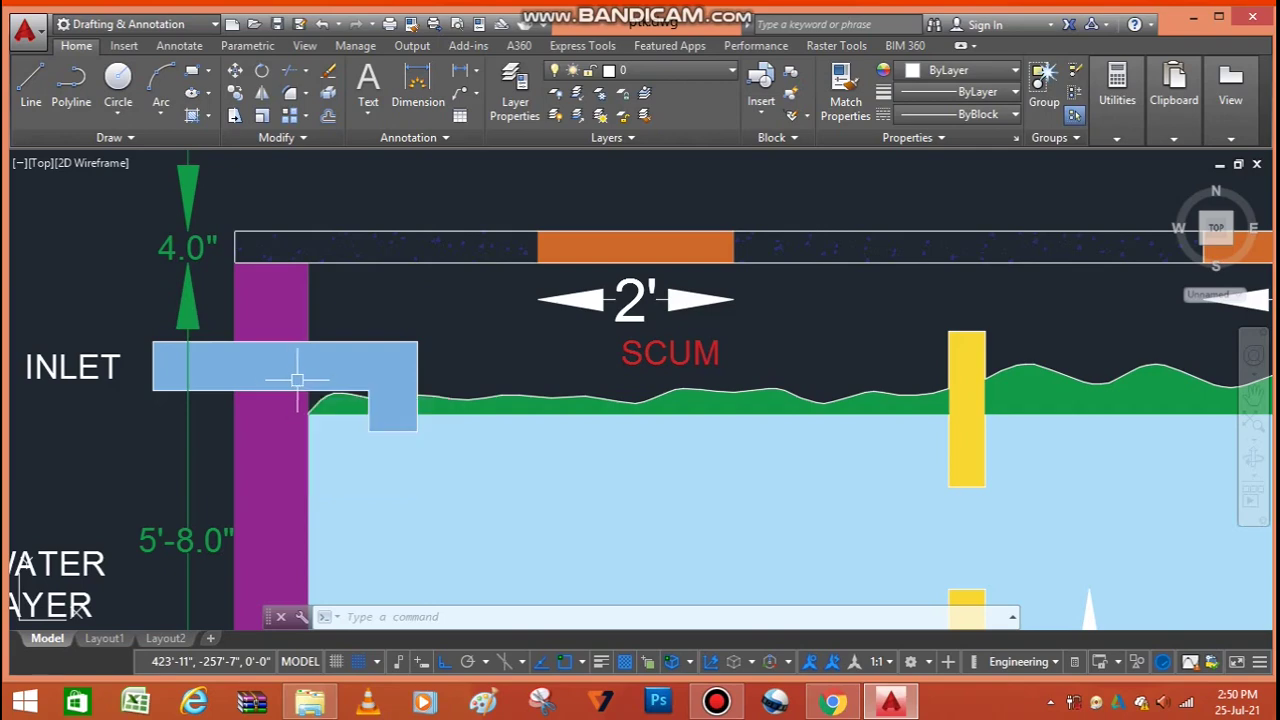
{"action": "scroll", "coordinate": [284, 388], "scroll_direction": "down", "scroll_amount": 2}
{"action": "scroll", "coordinate": [496, 420], "scroll_direction": "down", "scroll_amount": 2}
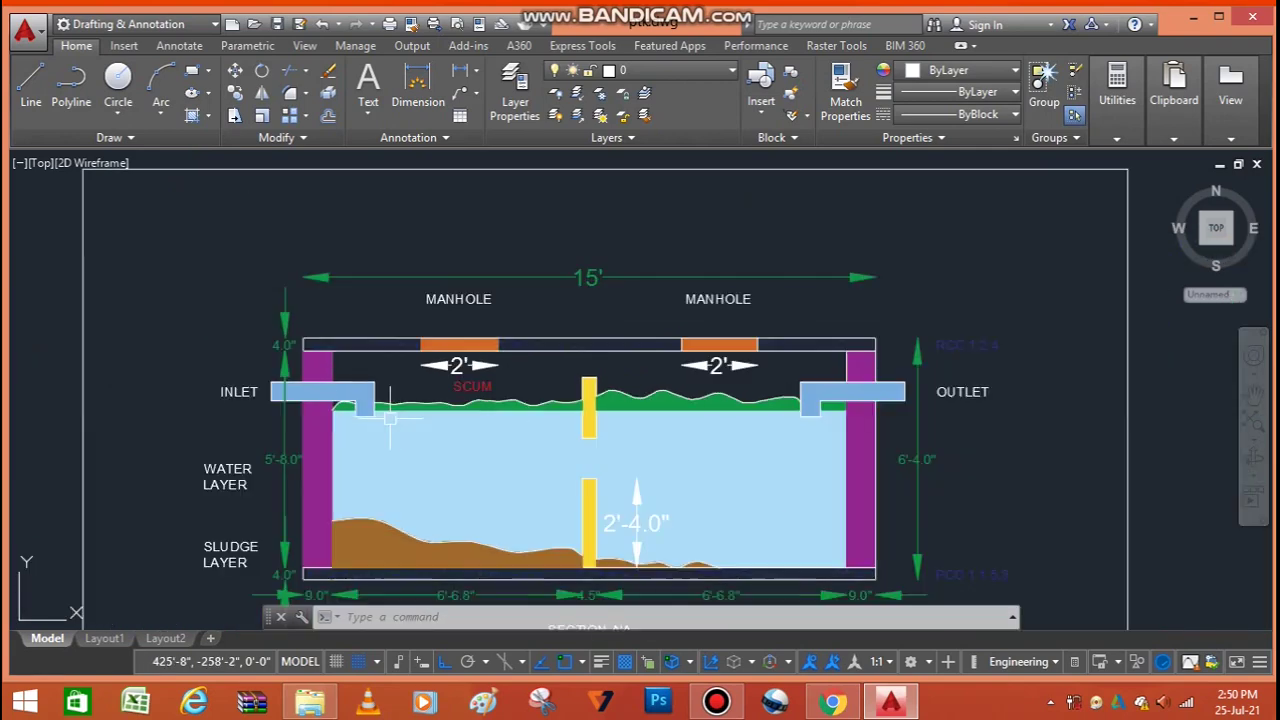
{"action": "scroll", "coordinate": [642, 410], "scroll_direction": "up", "scroll_amount": 2}
{"action": "scroll", "coordinate": [379, 352], "scroll_direction": "down", "scroll_amount": 2}
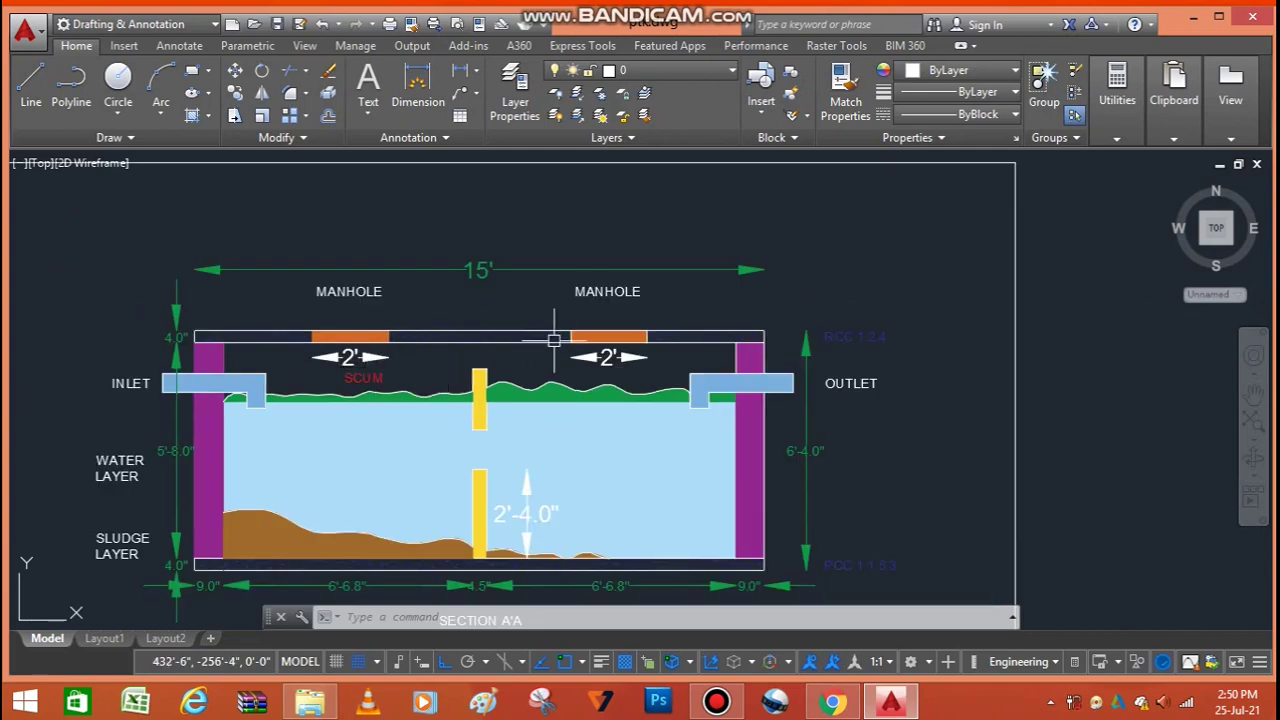
{"action": "scroll", "coordinate": [626, 330], "scroll_direction": "up", "scroll_amount": 2}
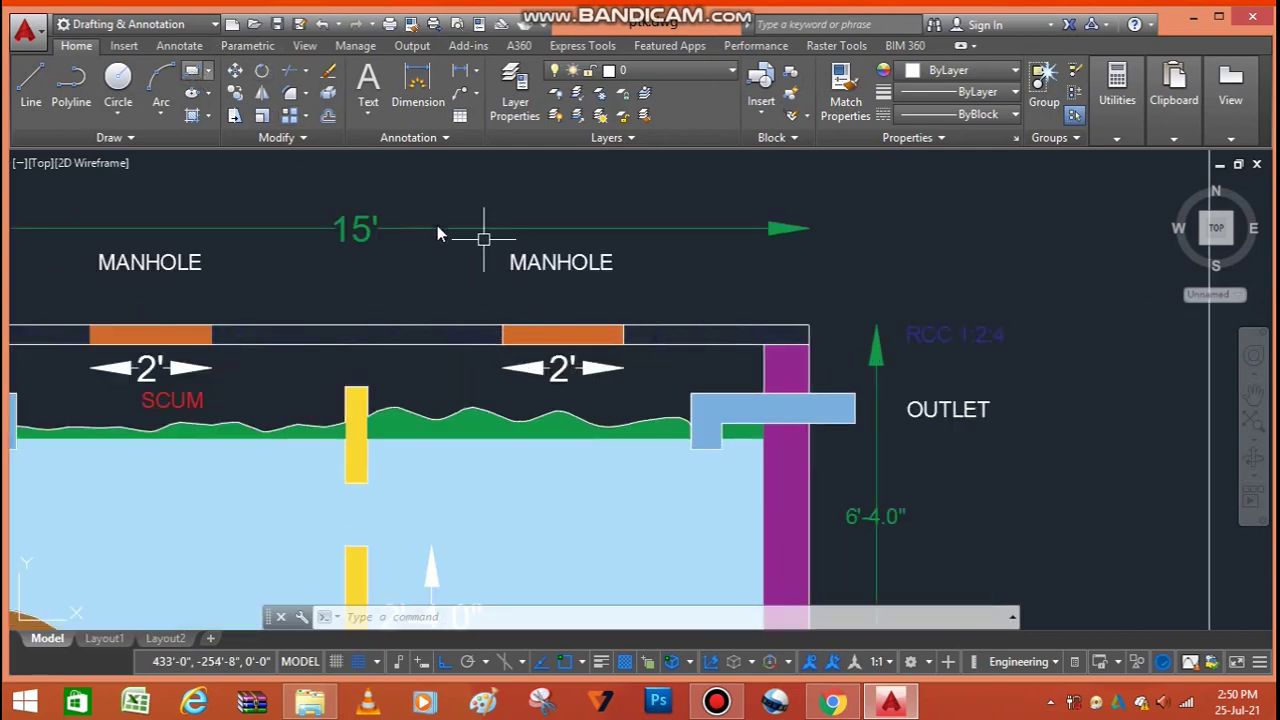
Draw a narrow upright rectangle through the top slab beside the outlet wall in Section A'A
{"action": "left_click", "coordinate": [703, 284]}
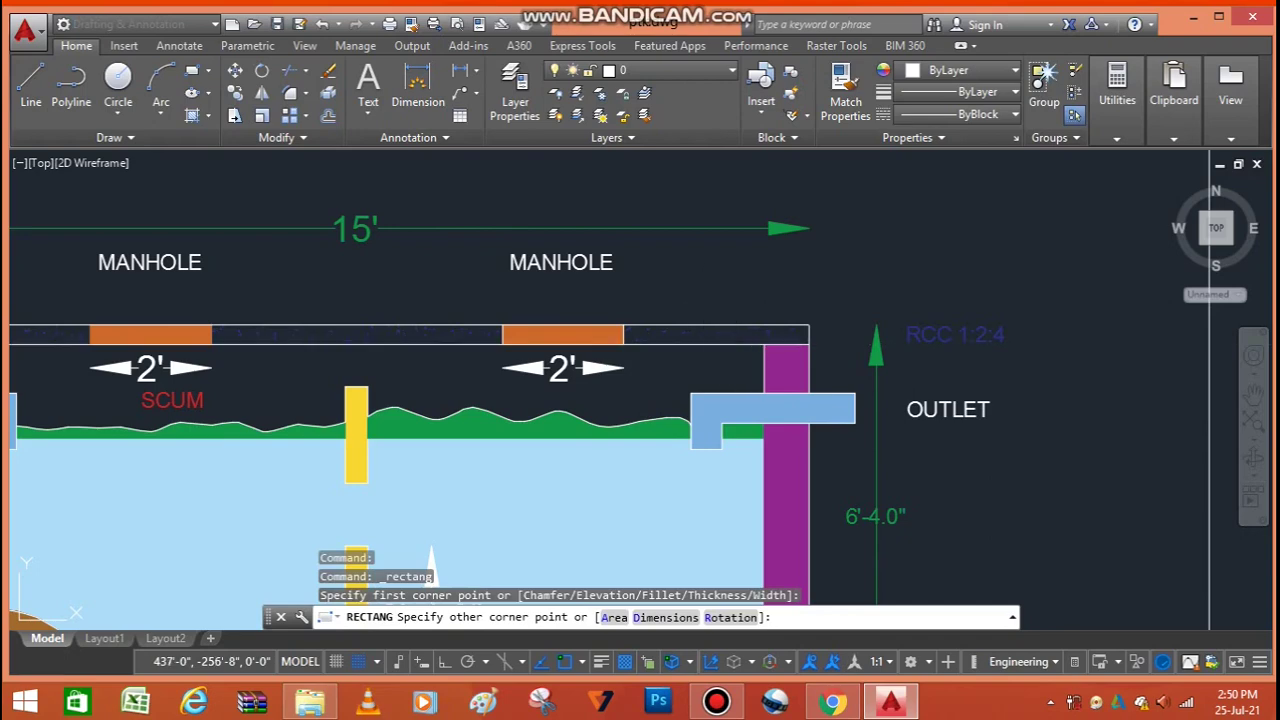
{"action": "left_click", "coordinate": [730, 360]}
{"action": "scroll", "coordinate": [726, 313], "scroll_direction": "up", "scroll_amount": 3}
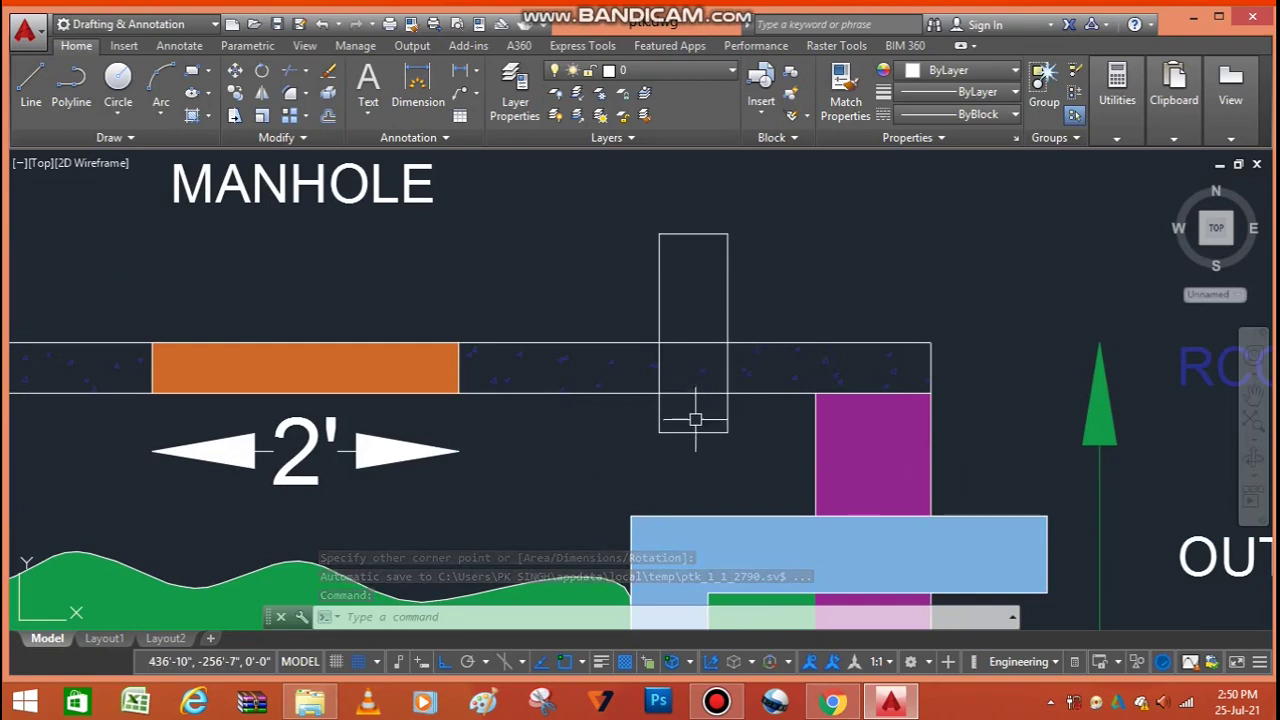
{"action": "scroll", "coordinate": [686, 393], "scroll_direction": "up", "scroll_amount": 1}
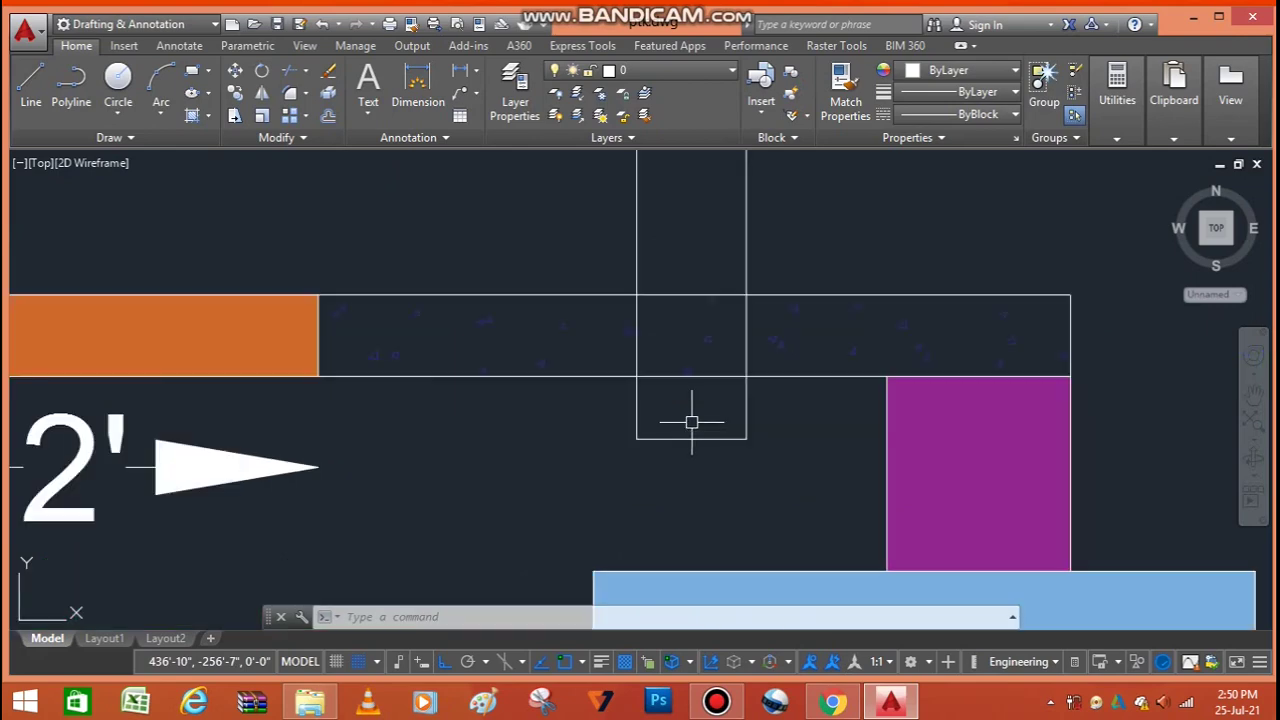
{"action": "scroll", "coordinate": [686, 393], "scroll_direction": "down", "scroll_amount": 1}
{"action": "scroll", "coordinate": [690, 421], "scroll_direction": "down", "scroll_amount": 1}
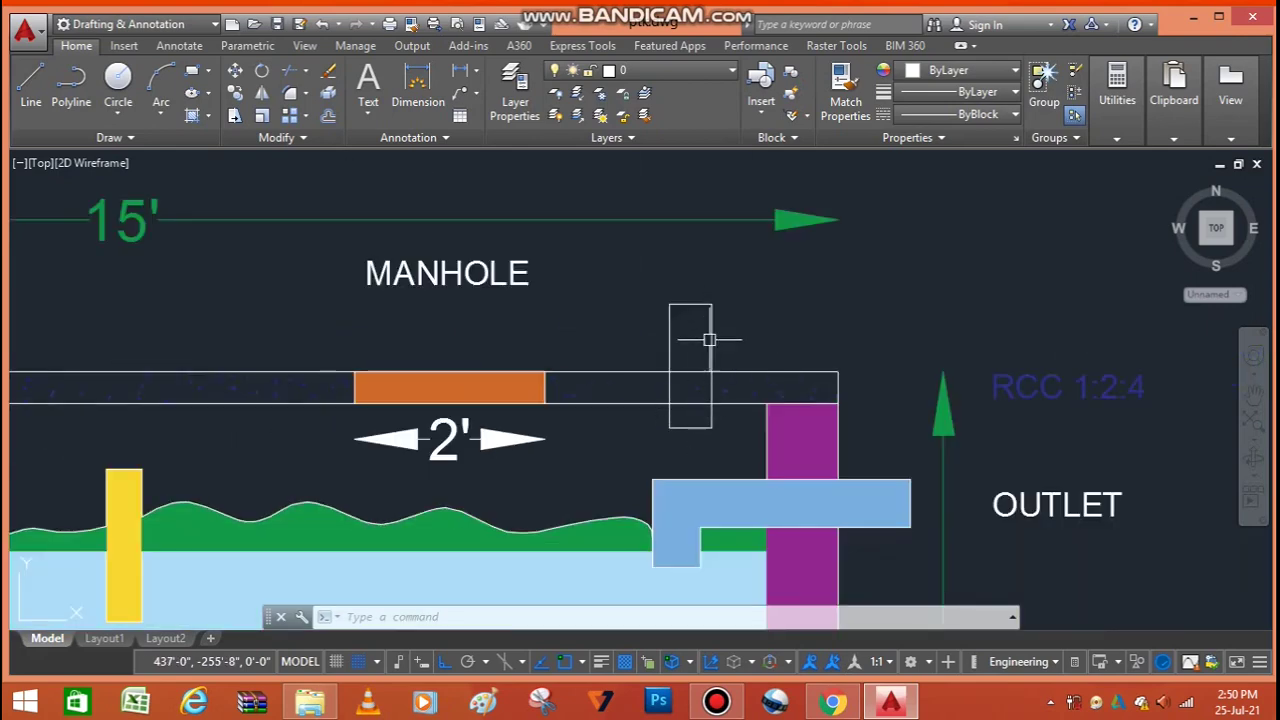
{"action": "scroll", "coordinate": [737, 371], "scroll_direction": "down", "scroll_amount": 1}
{"action": "scroll", "coordinate": [750, 368], "scroll_direction": "down", "scroll_amount": 1}
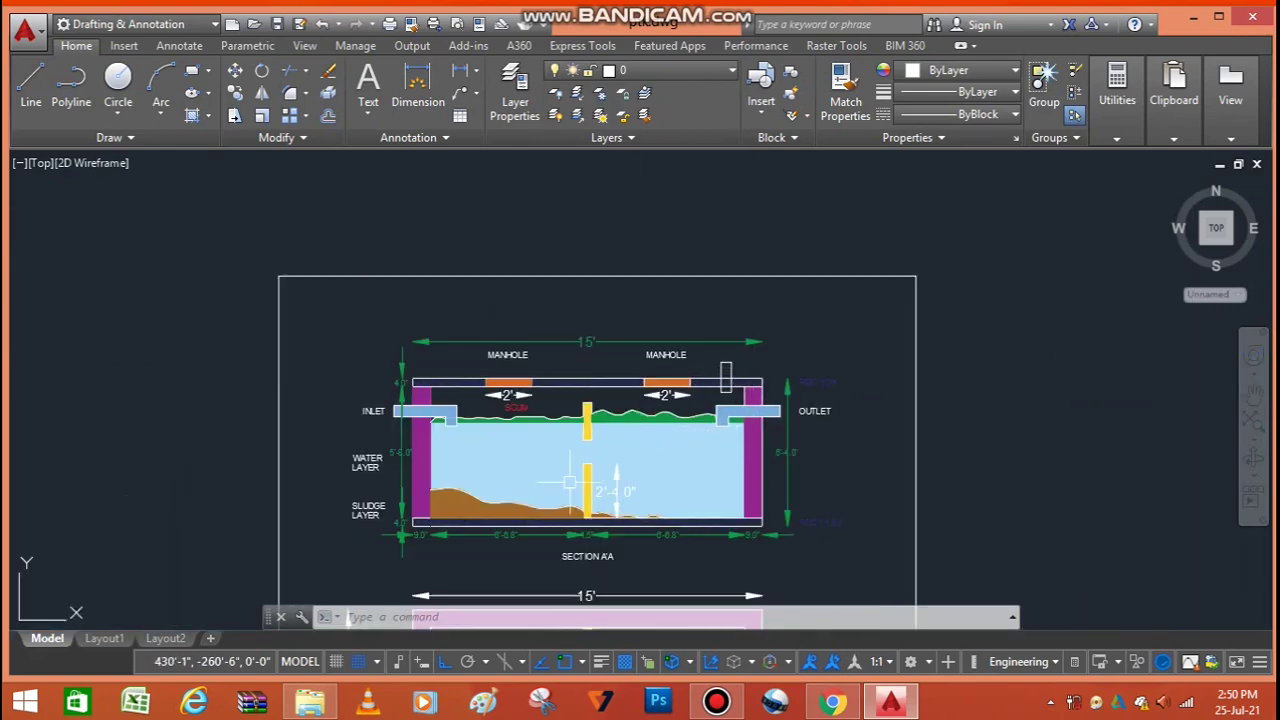
{"action": "scroll", "coordinate": [561, 481], "scroll_direction": "up", "scroll_amount": 4}
{"action": "scroll", "coordinate": [606, 345], "scroll_direction": "down", "scroll_amount": 2}
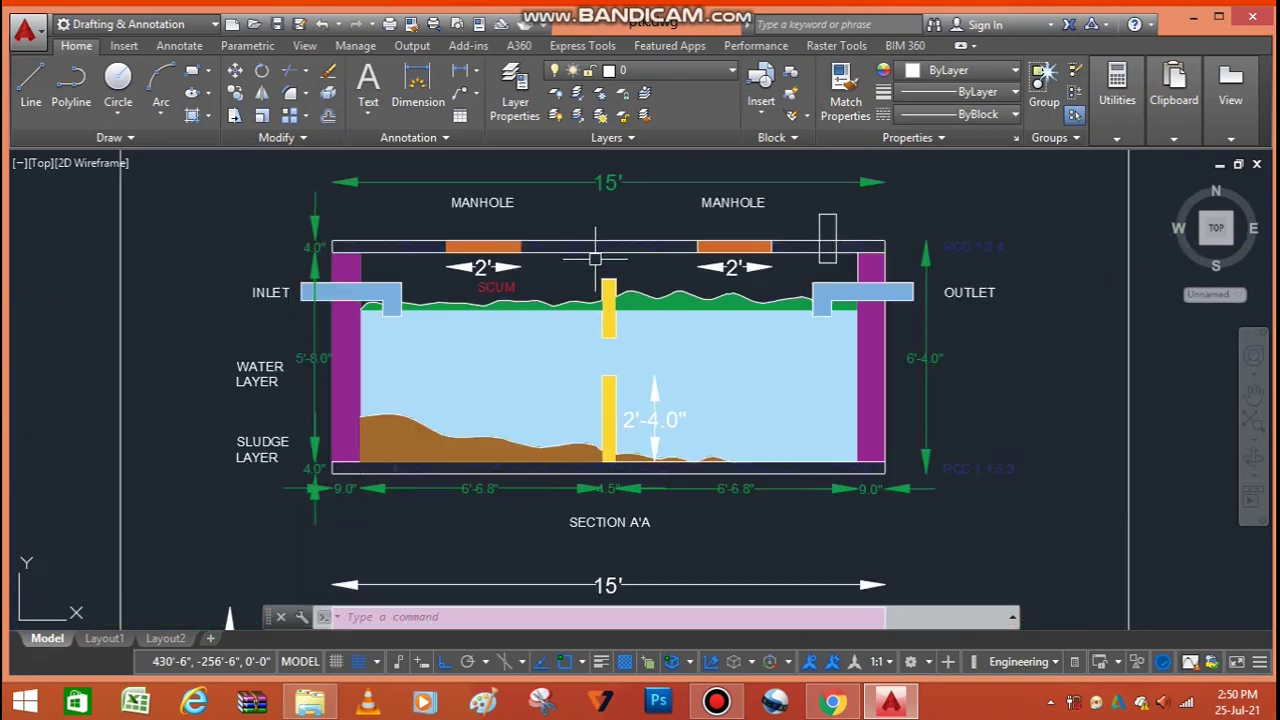
{"action": "scroll", "coordinate": [583, 404], "scroll_direction": "up", "scroll_amount": 2}
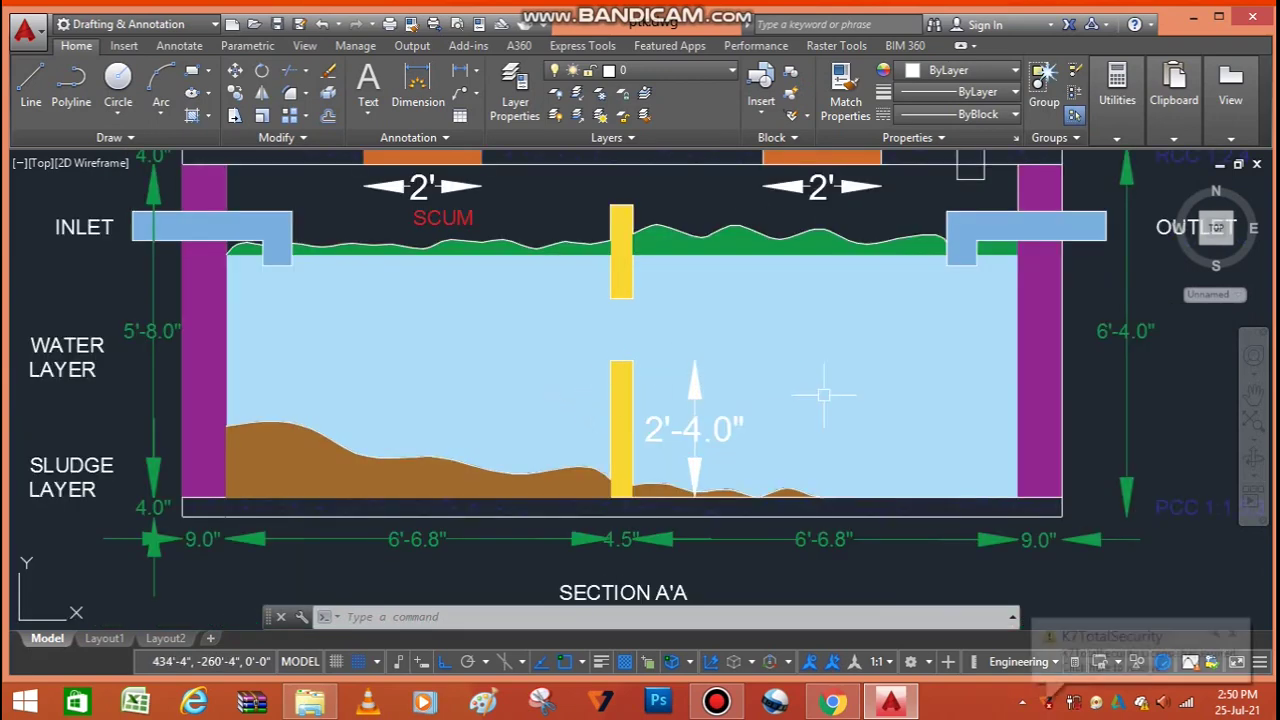
{"action": "scroll", "coordinate": [823, 405], "scroll_direction": "down", "scroll_amount": 2}
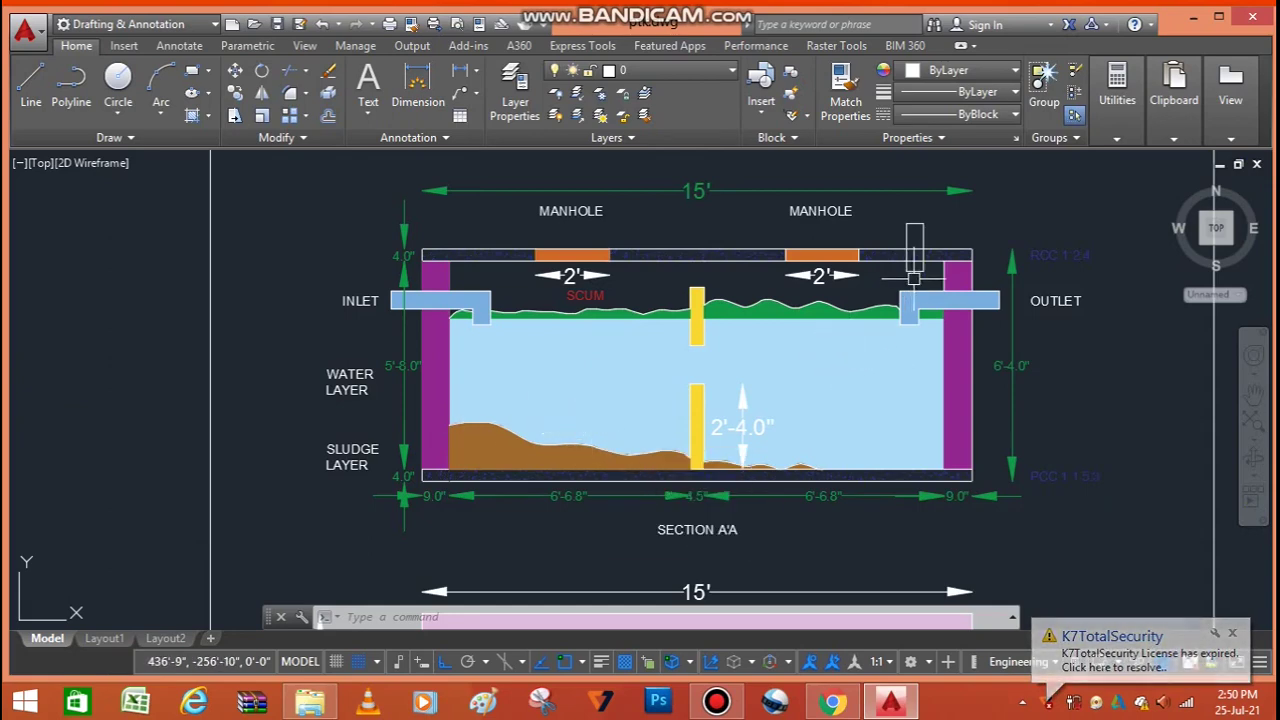
{"action": "scroll", "coordinate": [930, 255], "scroll_direction": "up", "scroll_amount": 2}
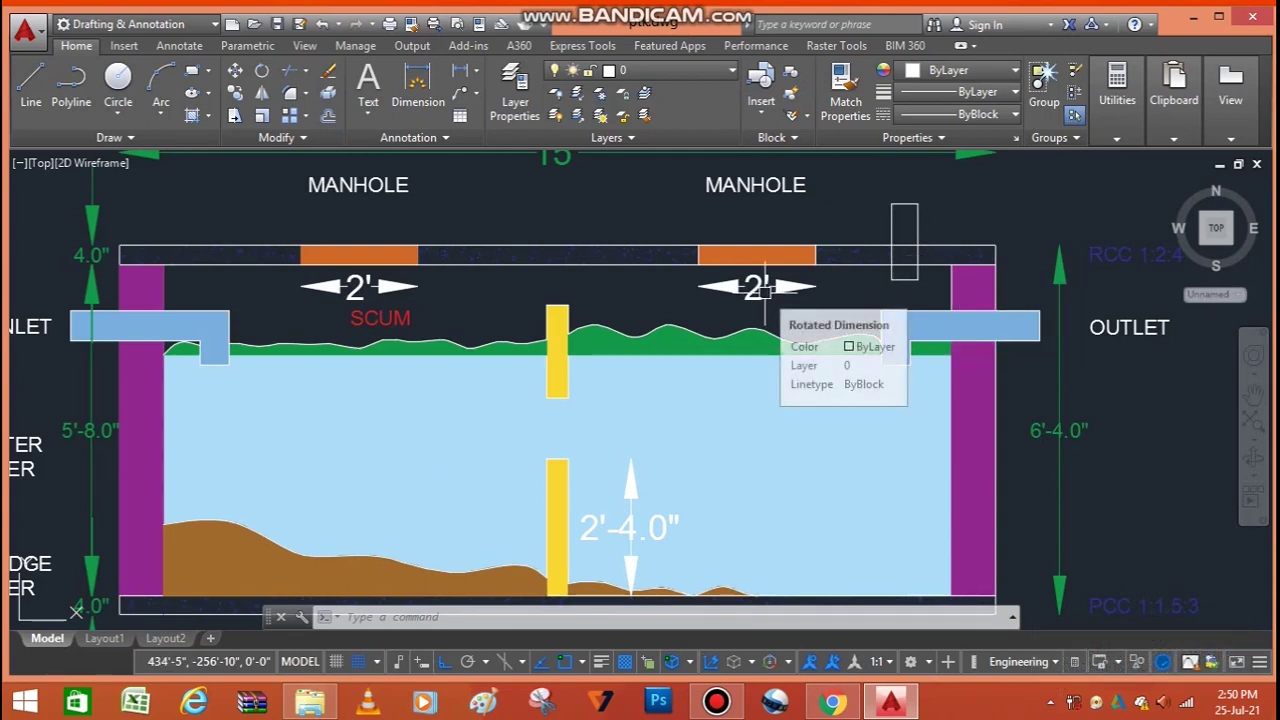
{"action": "scroll", "coordinate": [829, 429], "scroll_direction": "up", "scroll_amount": 1}
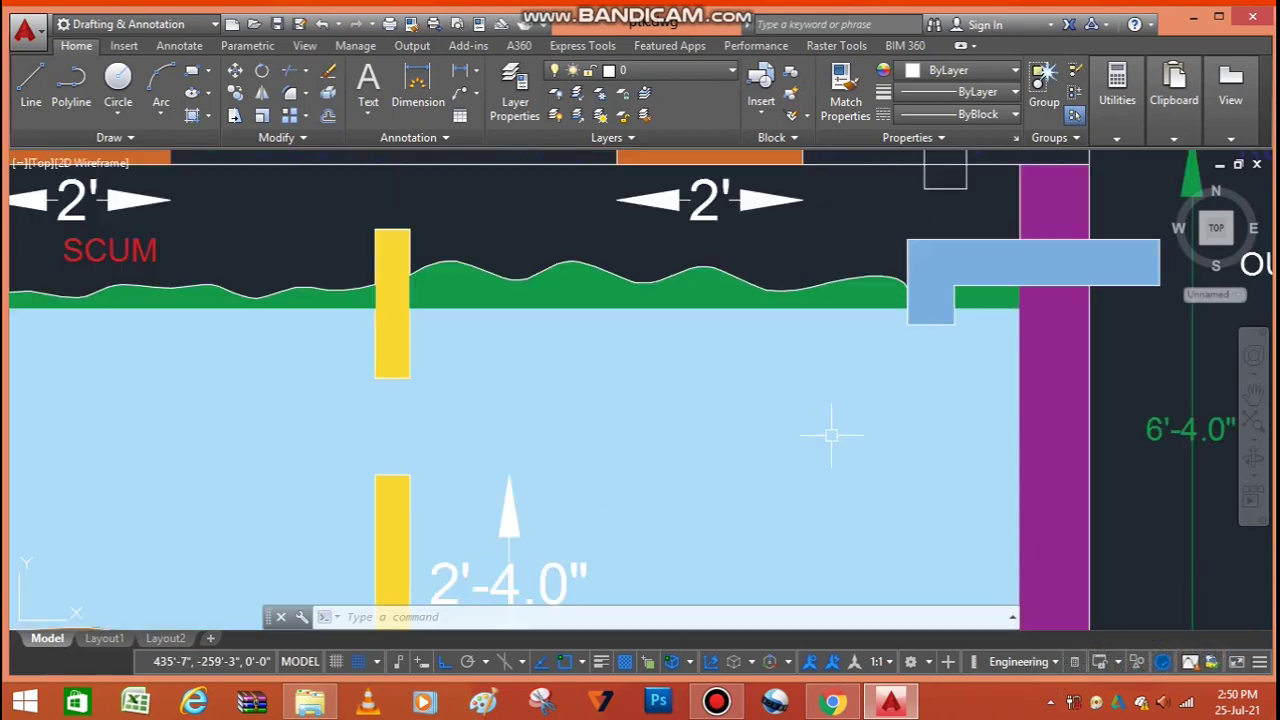
{"action": "scroll", "coordinate": [829, 435], "scroll_direction": "down", "scroll_amount": 1}
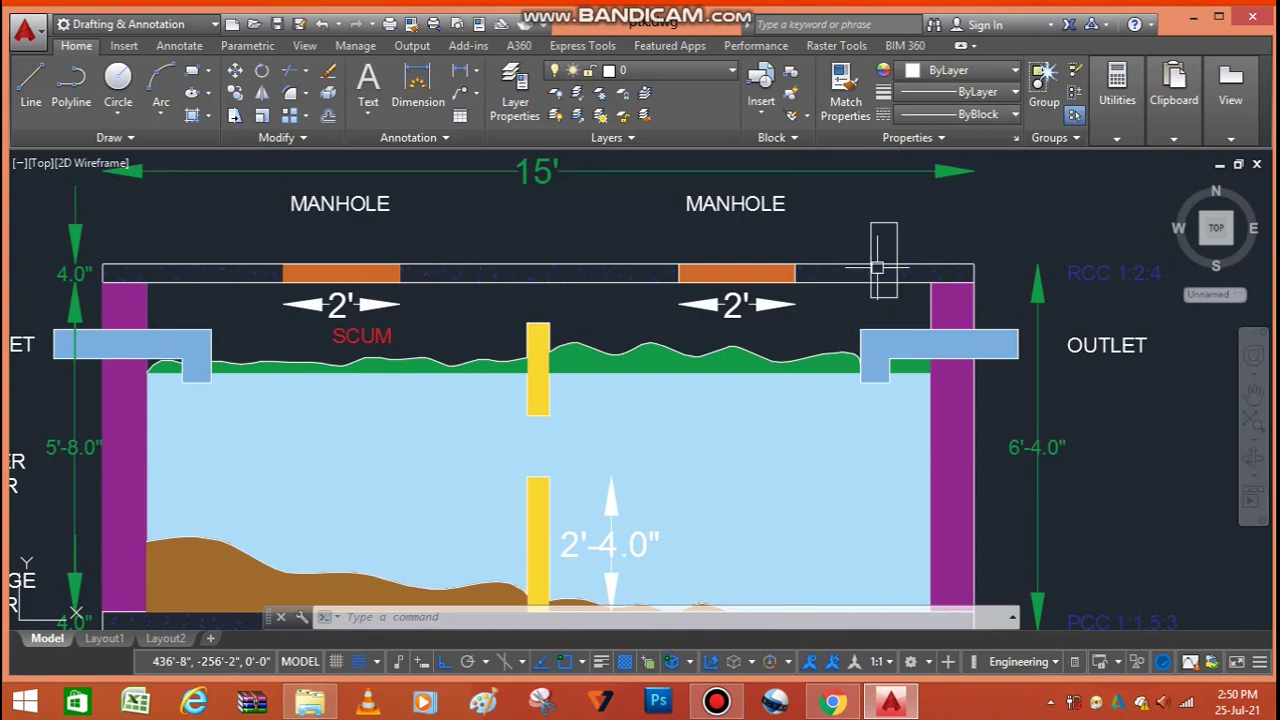
{"action": "scroll", "coordinate": [883, 258], "scroll_direction": "up", "scroll_amount": 1}
{"action": "scroll", "coordinate": [884, 252], "scroll_direction": "down", "scroll_amount": 1}
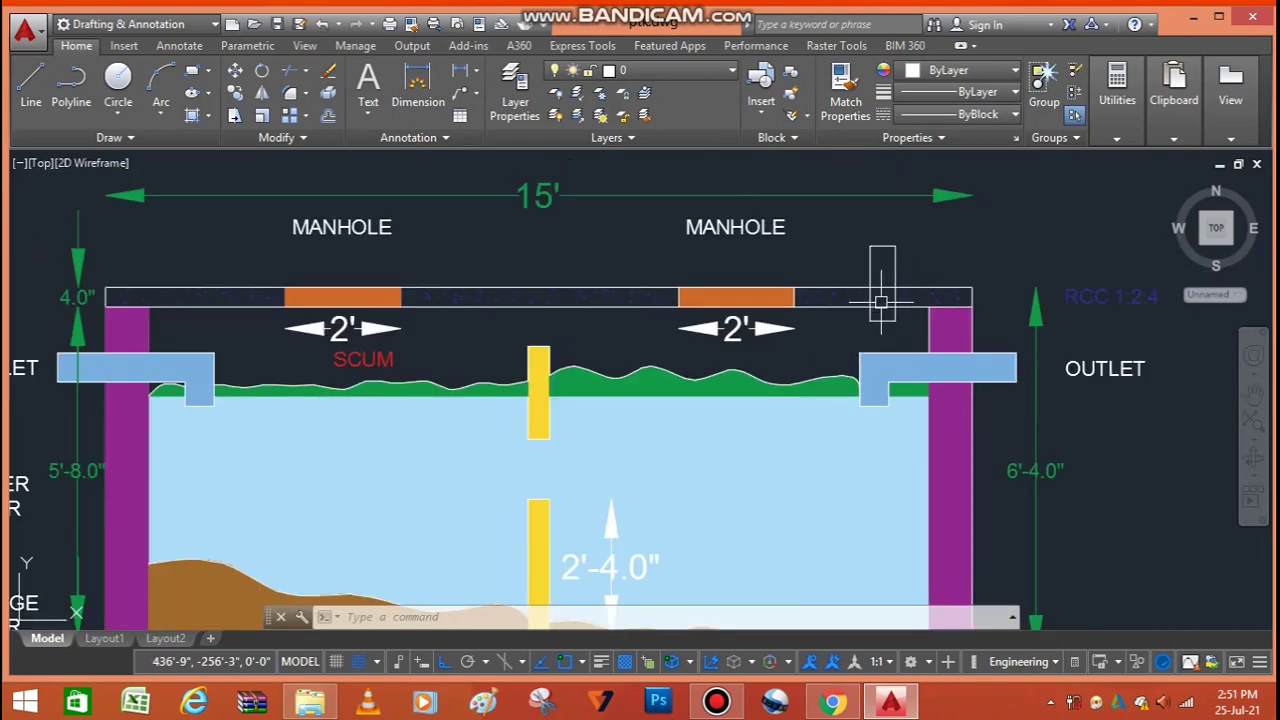
{"action": "scroll", "coordinate": [850, 488], "scroll_direction": "down", "scroll_amount": 1}
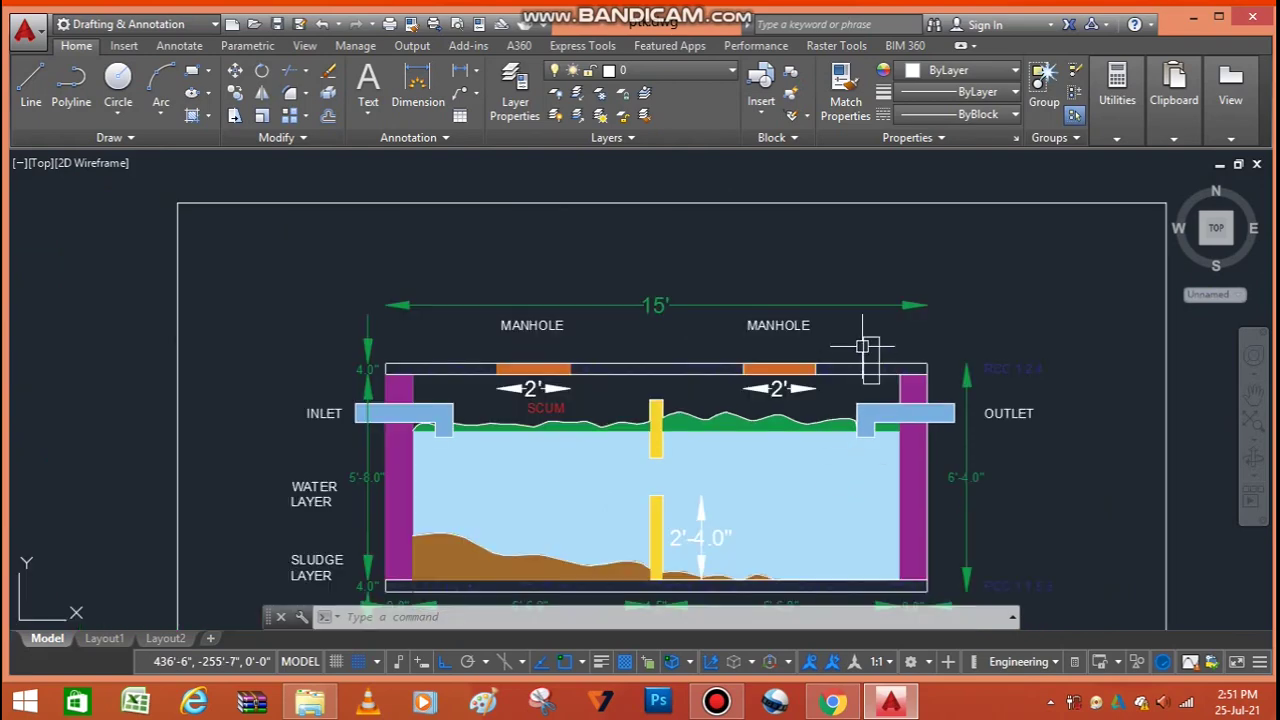
{"action": "scroll", "coordinate": [864, 322], "scroll_direction": "up", "scroll_amount": 1}
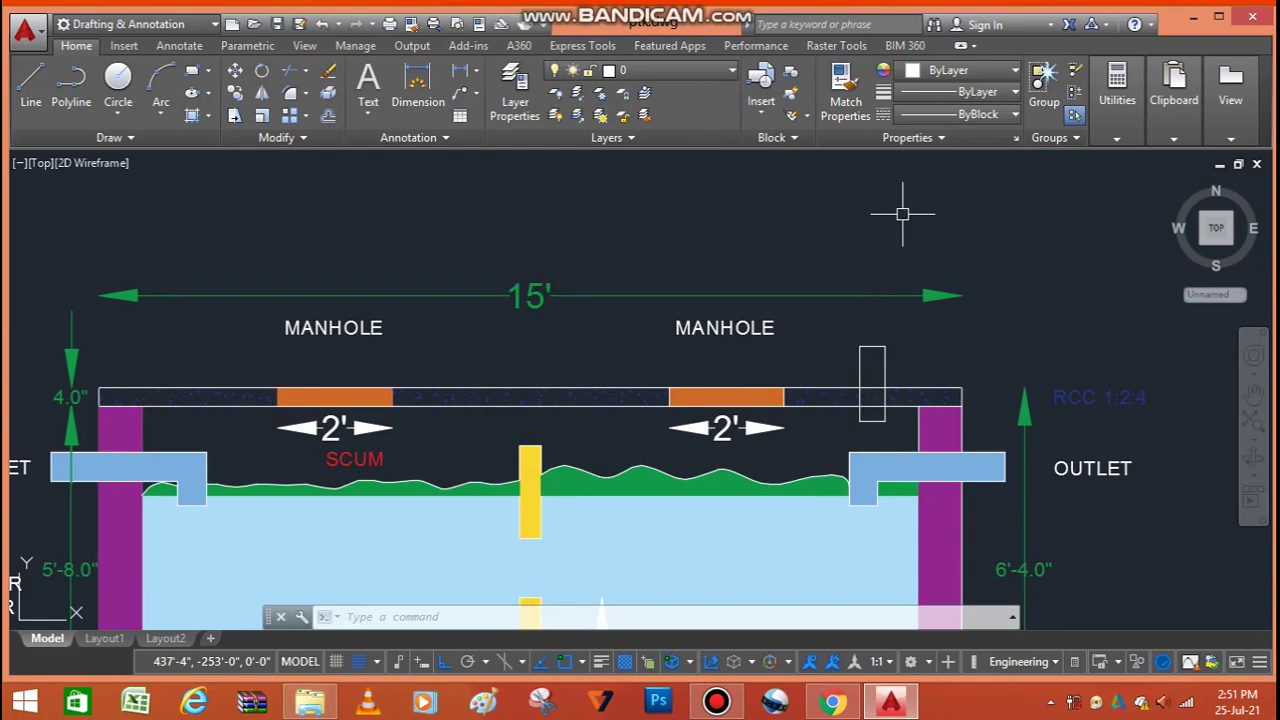
{"action": "scroll", "coordinate": [918, 370], "scroll_direction": "down", "scroll_amount": 4}
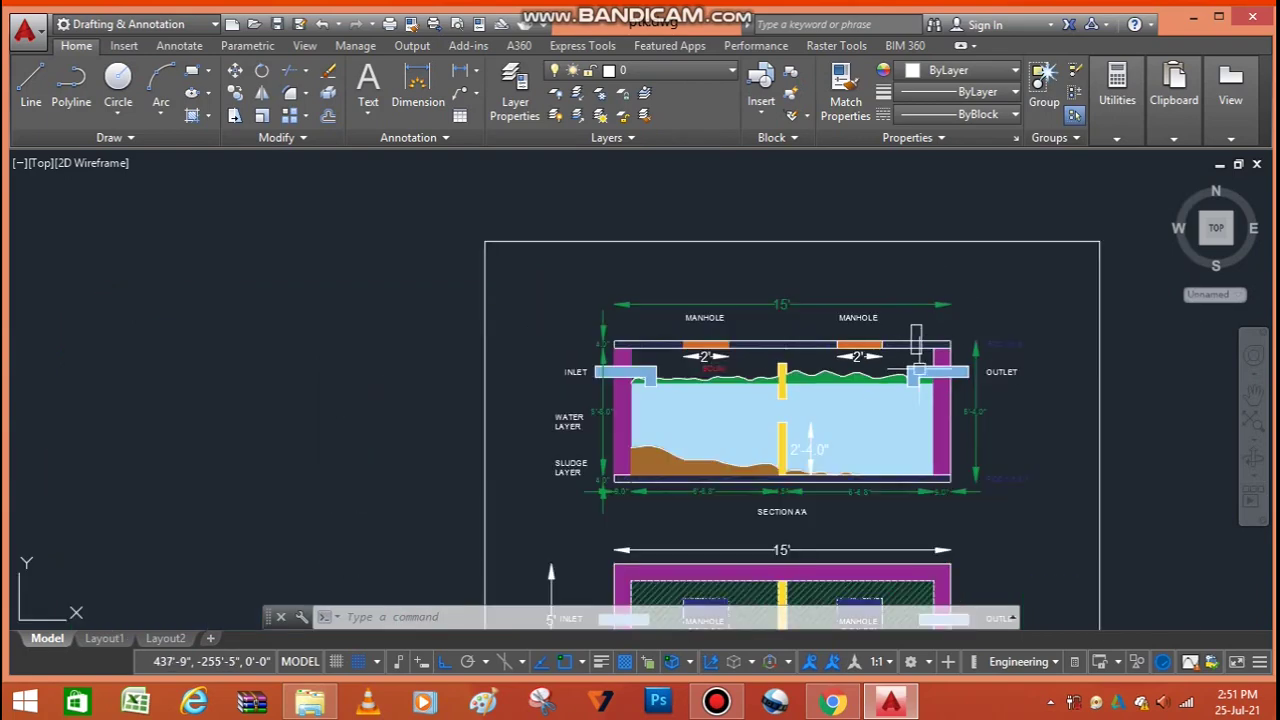
{"action": "scroll", "coordinate": [824, 477], "scroll_direction": "up", "scroll_amount": 2}
{"action": "scroll", "coordinate": [830, 465], "scroll_direction": "up", "scroll_amount": 2}
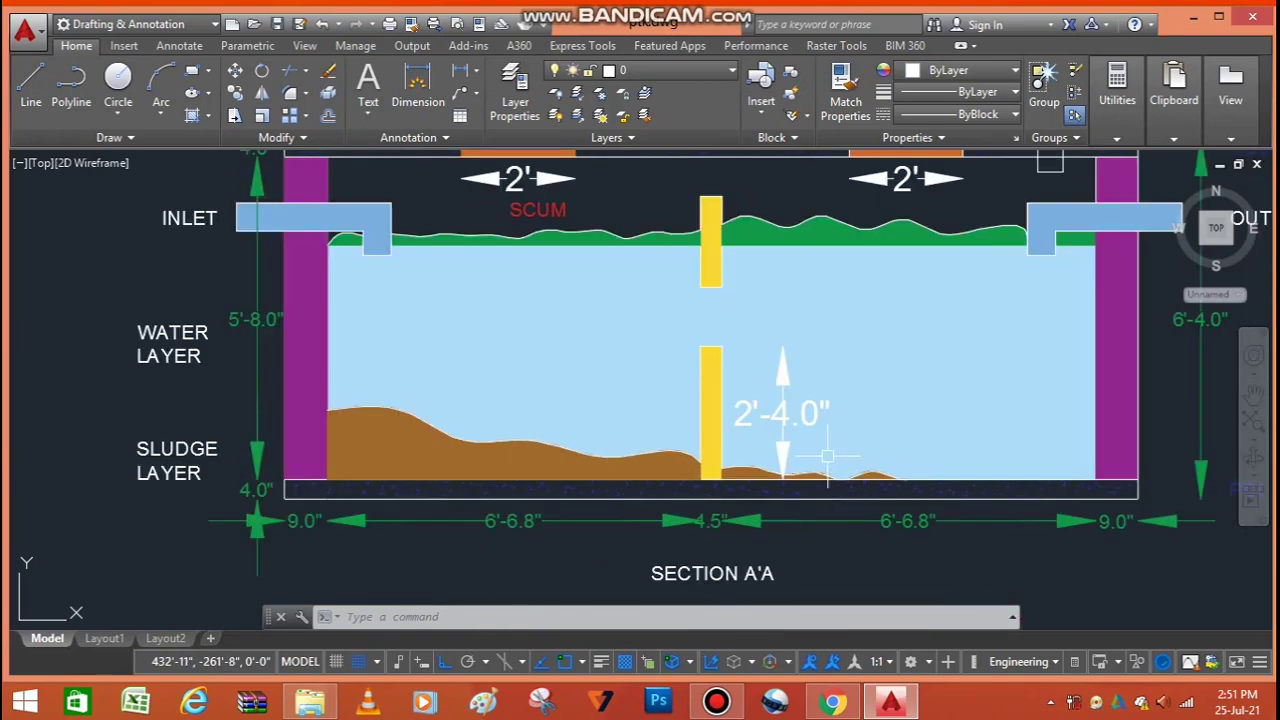
{"action": "scroll", "coordinate": [1030, 400], "scroll_direction": "down", "scroll_amount": 4}
{"action": "scroll", "coordinate": [663, 437], "scroll_direction": "down", "scroll_amount": 4}
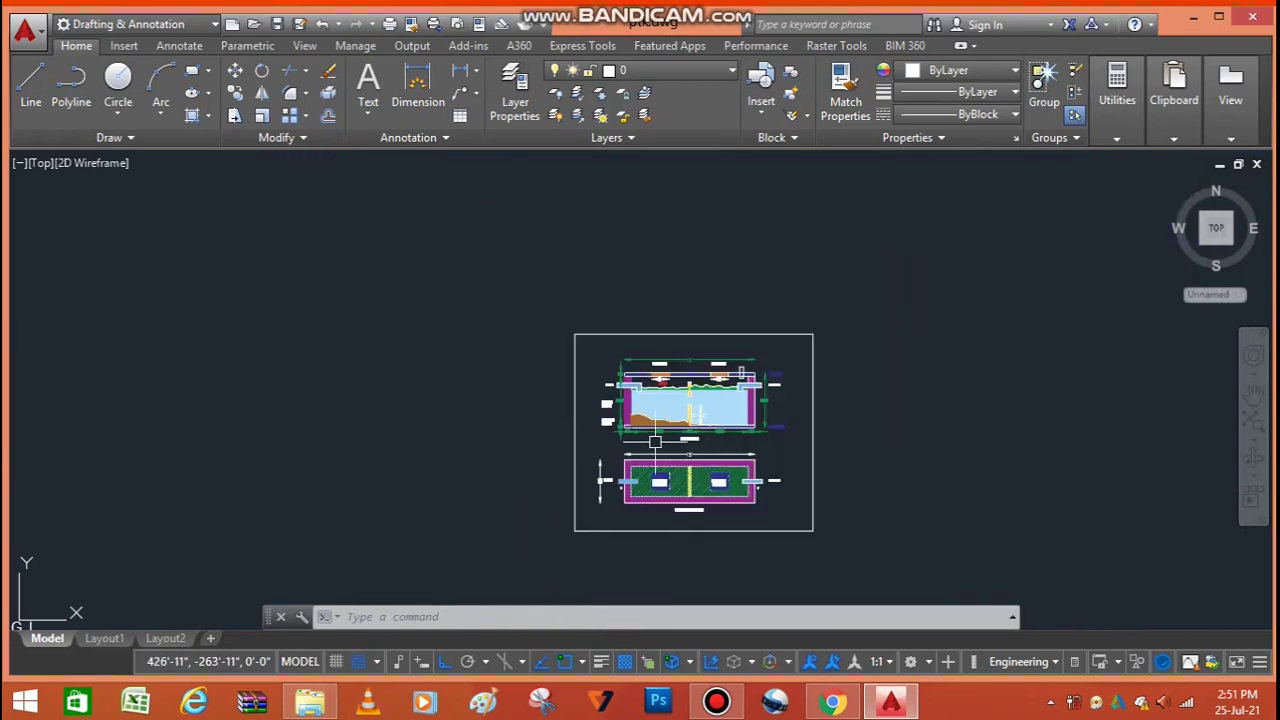
{"action": "scroll", "coordinate": [663, 437], "scroll_direction": "up", "scroll_amount": 4}
{"action": "scroll", "coordinate": [663, 437], "scroll_direction": "up", "scroll_amount": 2}
{"action": "scroll", "coordinate": [674, 452], "scroll_direction": "down", "scroll_amount": 2}
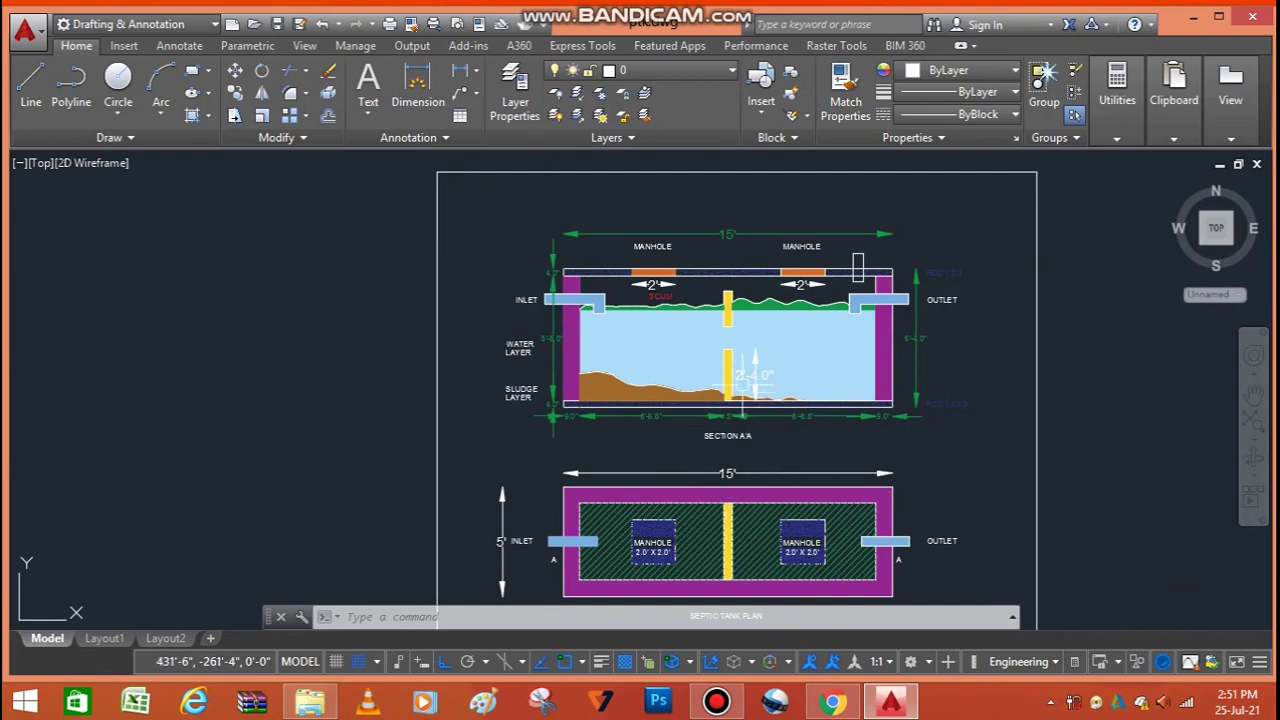
{"action": "scroll", "coordinate": [733, 318], "scroll_direction": "up", "scroll_amount": 2}
{"action": "scroll", "coordinate": [733, 320], "scroll_direction": "up", "scroll_amount": 3}
{"action": "scroll", "coordinate": [733, 322], "scroll_direction": "down", "scroll_amount": 3}
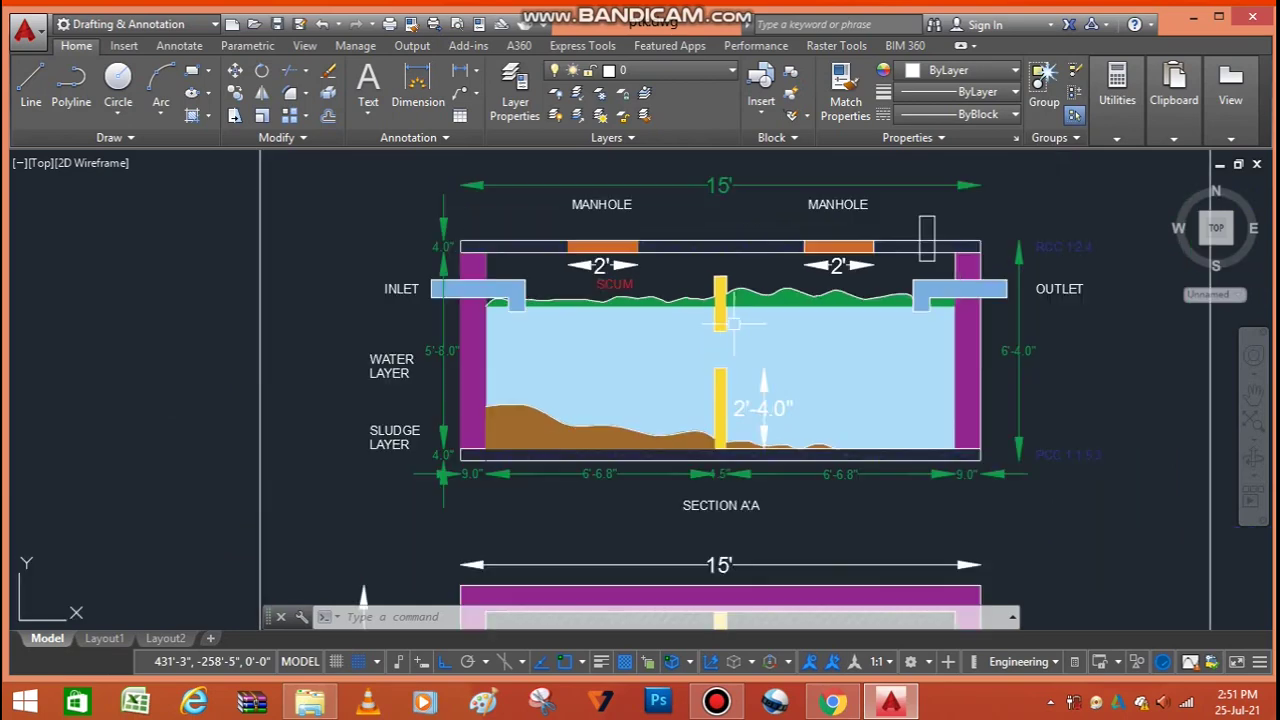
{"action": "left_click", "coordinate": [728, 708]}
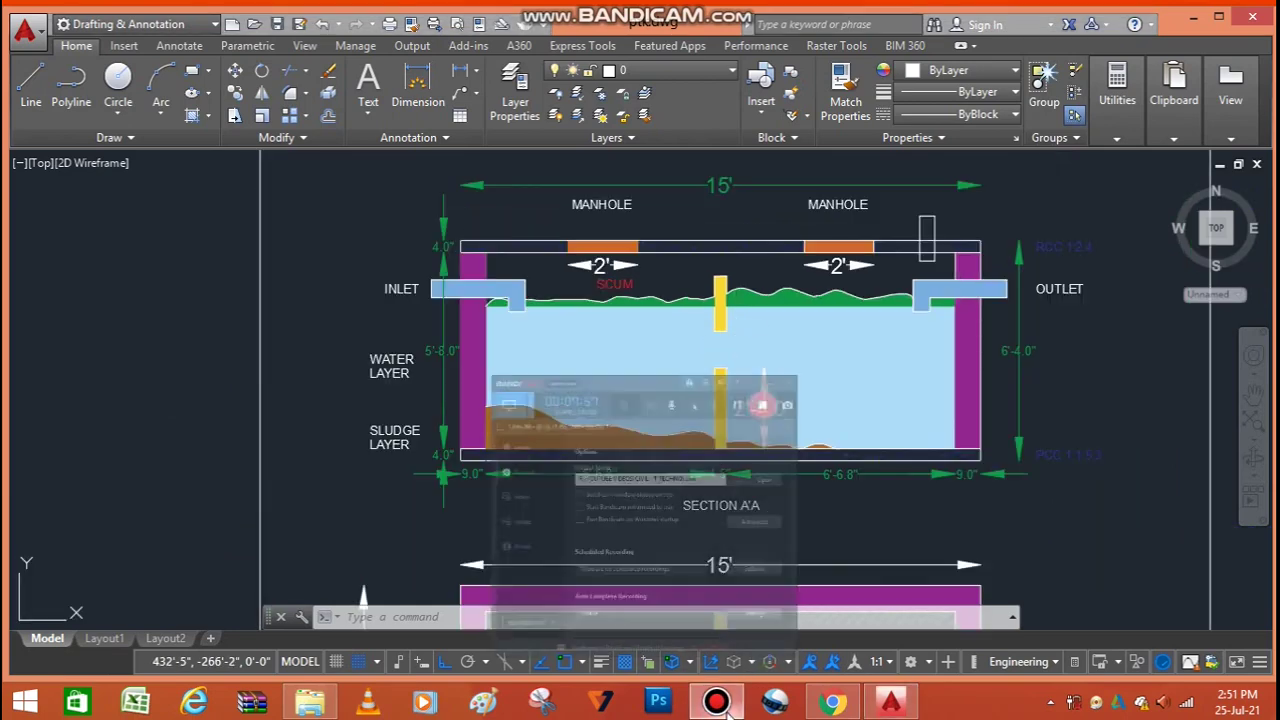
{"action": "left_click", "coordinate": [728, 708]}
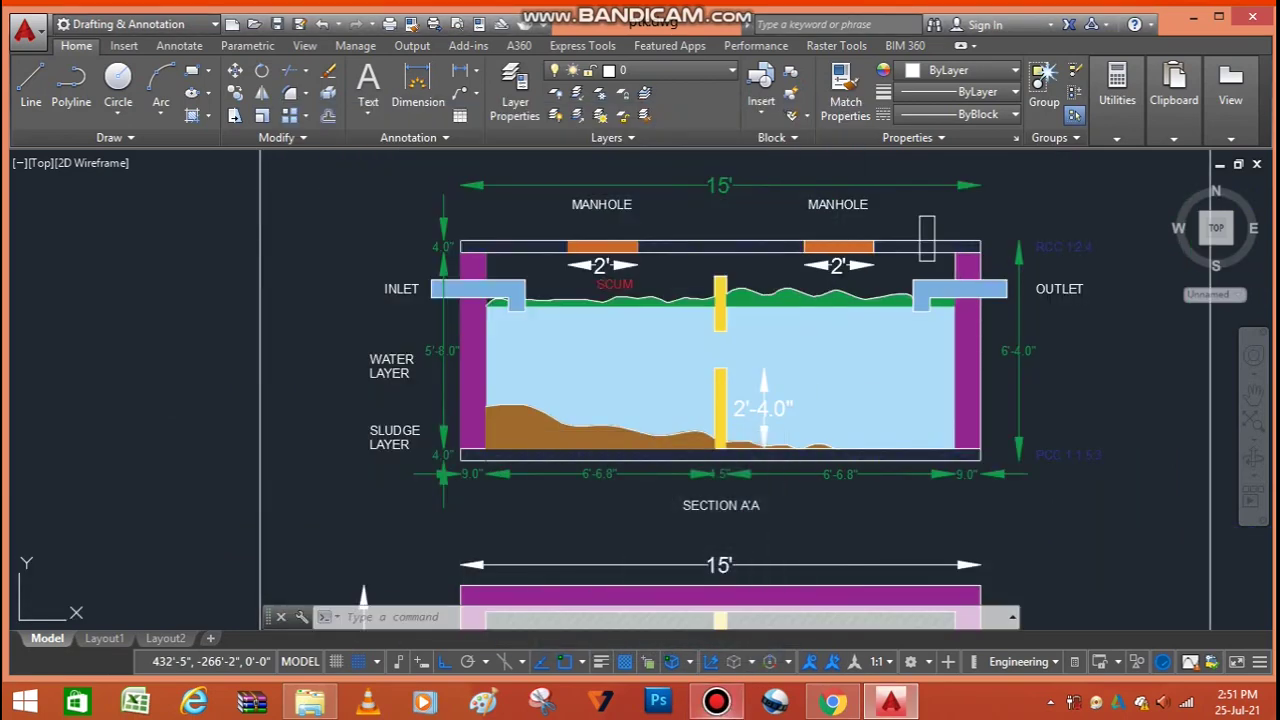
{"action": "scroll", "coordinate": [896, 363], "scroll_direction": "down", "scroll_amount": 7}
{"action": "scroll", "coordinate": [950, 330], "scroll_direction": "down", "scroll_amount": 3}
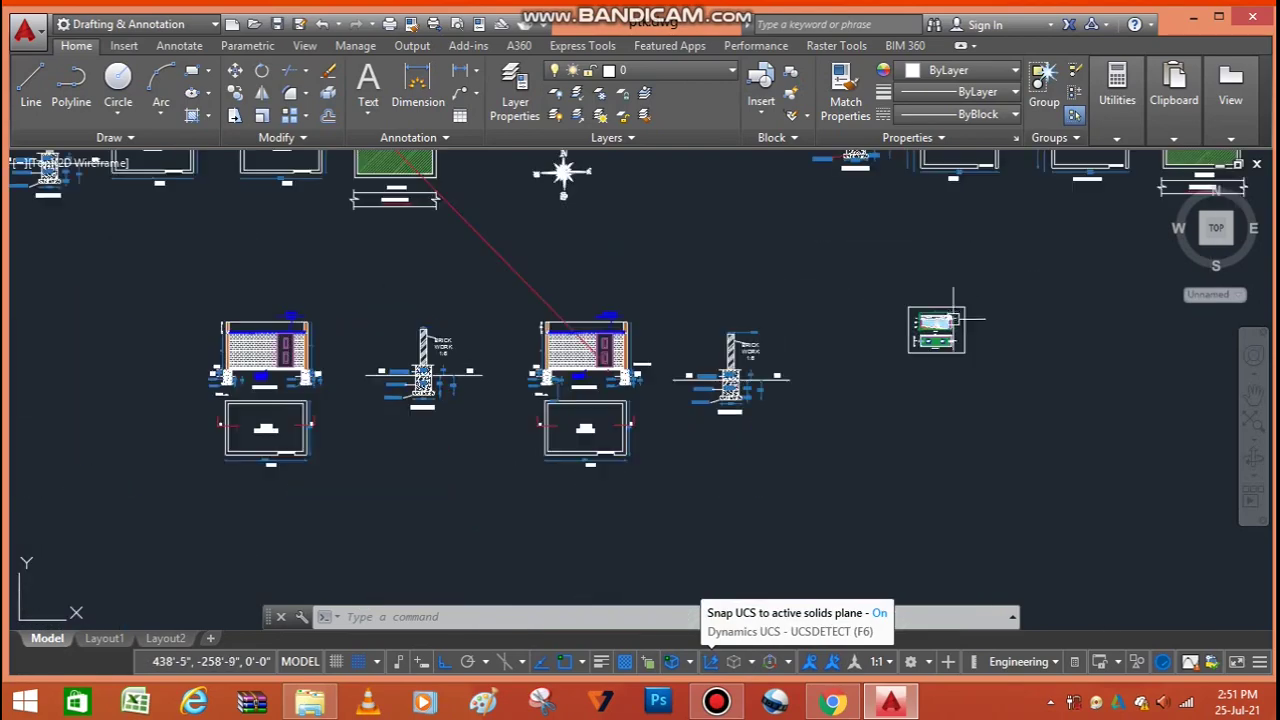
{"action": "scroll", "coordinate": [849, 450], "scroll_direction": "down", "scroll_amount": 5}
{"action": "scroll", "coordinate": [694, 480], "scroll_direction": "up", "scroll_amount": 6}
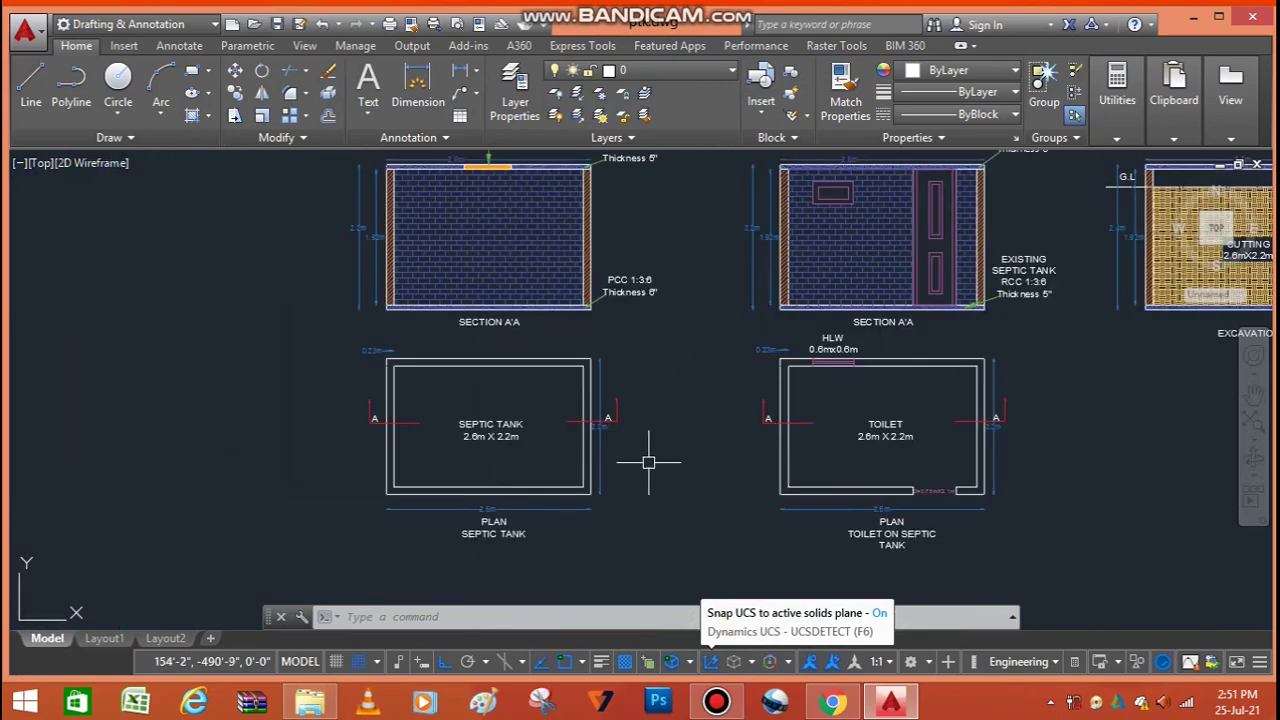
{"action": "scroll", "coordinate": [488, 479], "scroll_direction": "down", "scroll_amount": 2}
{"action": "scroll", "coordinate": [484, 435], "scroll_direction": "up", "scroll_amount": 3}
{"action": "scroll", "coordinate": [490, 380], "scroll_direction": "up", "scroll_amount": 1}
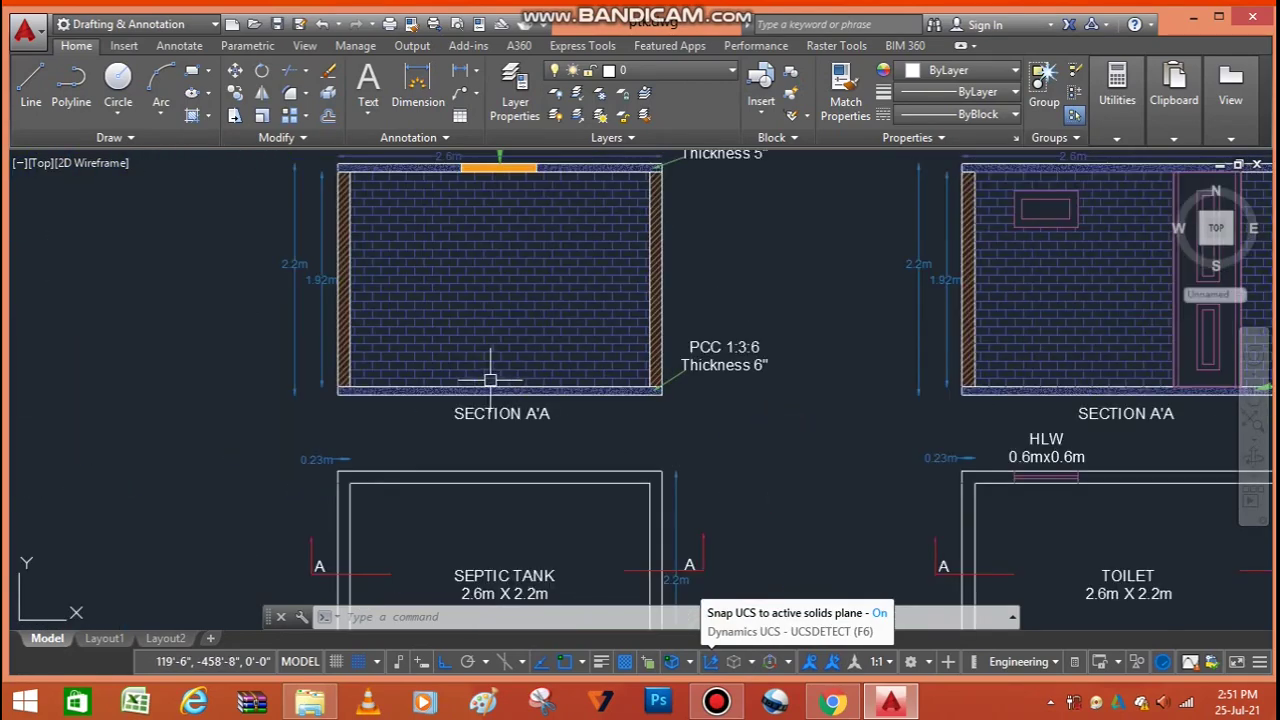
{"action": "scroll", "coordinate": [505, 390], "scroll_direction": "down", "scroll_amount": 2}
{"action": "scroll", "coordinate": [514, 325], "scroll_direction": "up", "scroll_amount": 2}
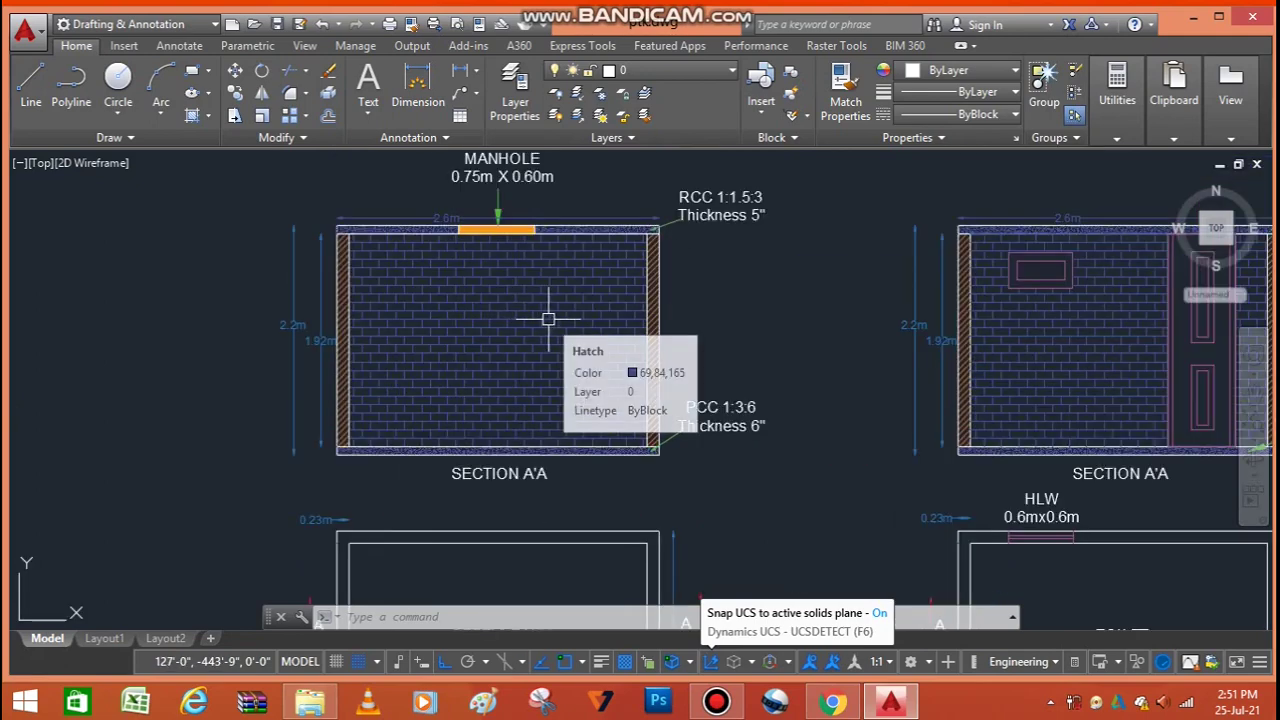
{"action": "mouse_move", "coordinate": [548, 319]}
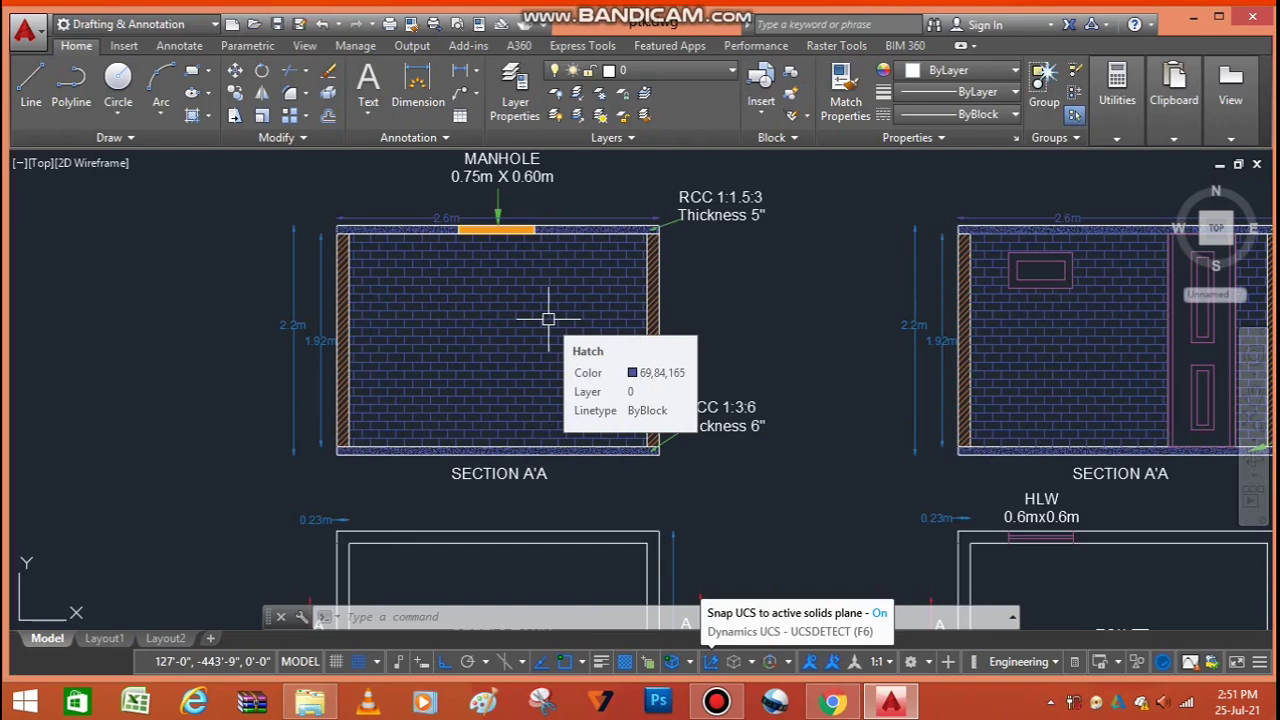
{"action": "scroll", "coordinate": [548, 318], "scroll_direction": "down", "scroll_amount": 3}
{"action": "scroll", "coordinate": [504, 477], "scroll_direction": "up", "scroll_amount": 2}
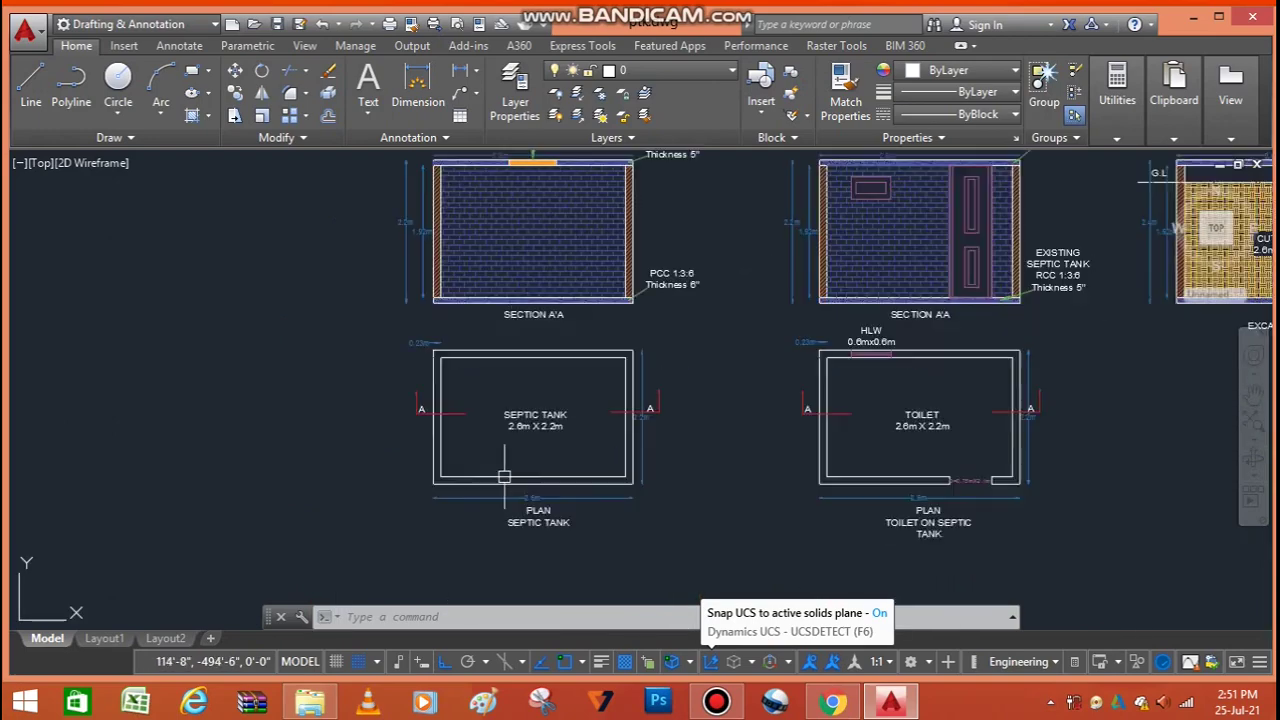
{"action": "scroll", "coordinate": [504, 477], "scroll_direction": "up", "scroll_amount": 2}
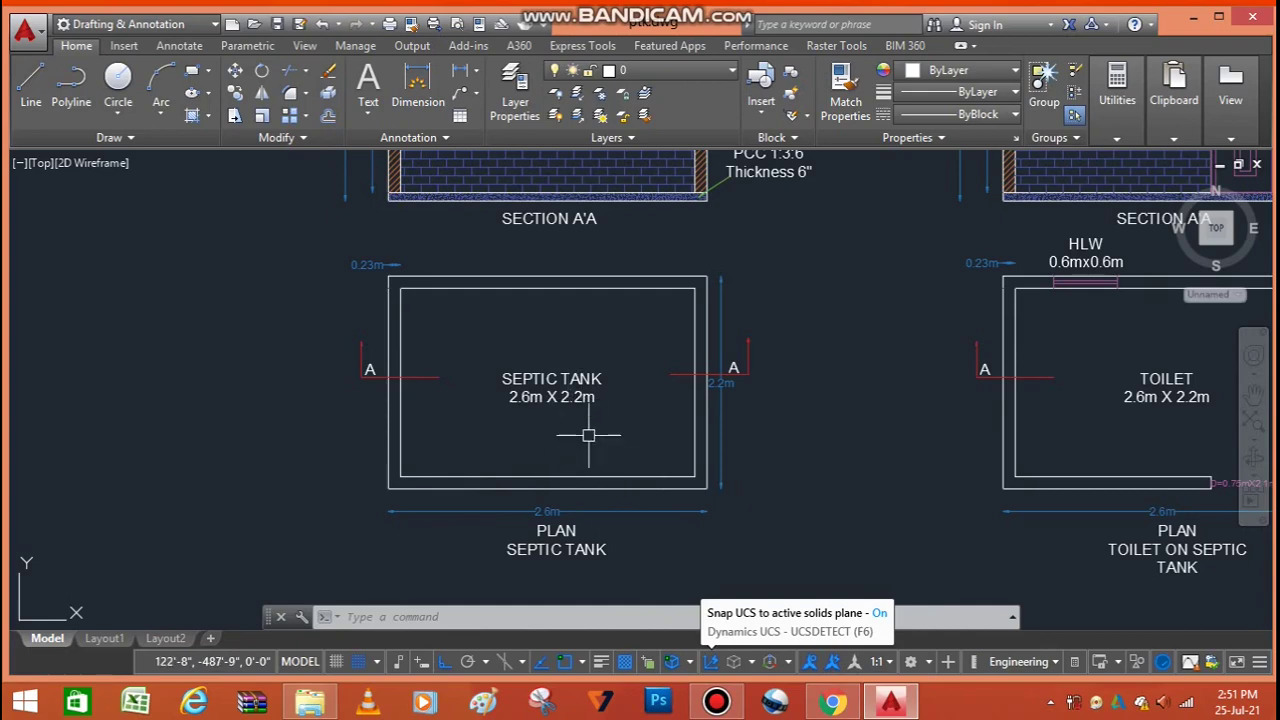
{"action": "scroll", "coordinate": [589, 540], "scroll_direction": "down", "scroll_amount": 1}
{"action": "scroll", "coordinate": [584, 262], "scroll_direction": "up", "scroll_amount": 3}
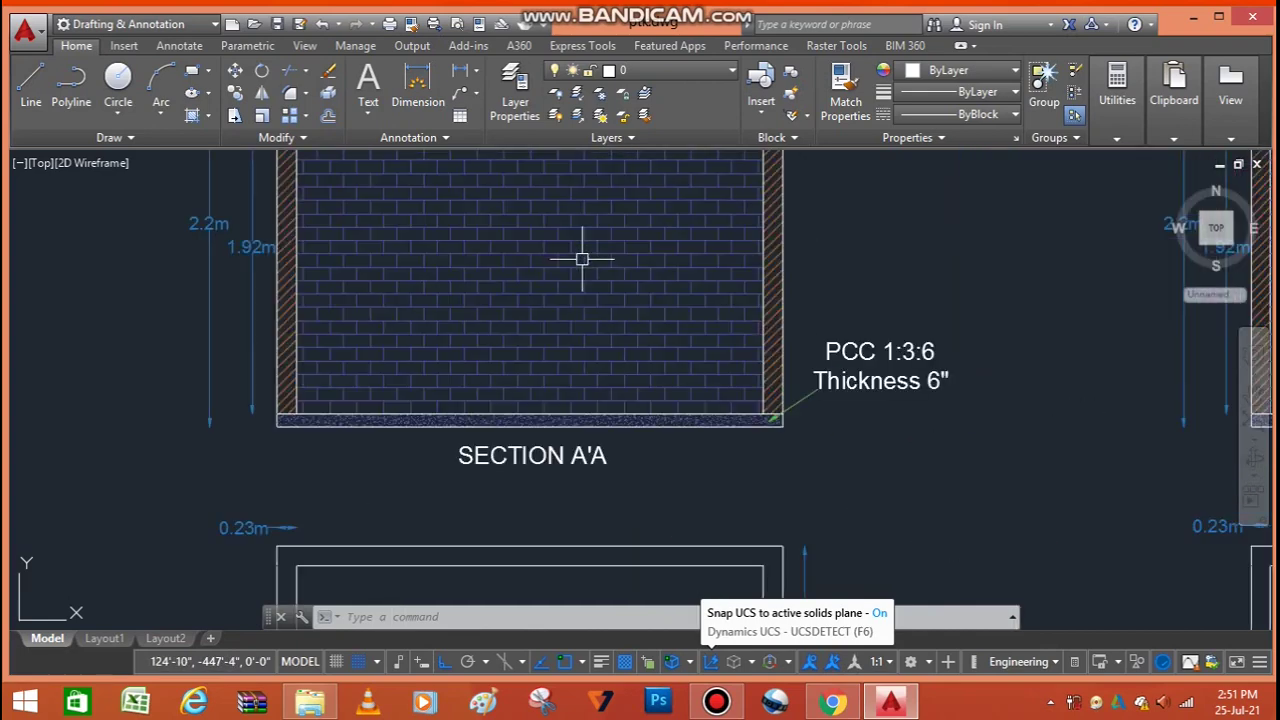
{"action": "scroll", "coordinate": [582, 259], "scroll_direction": "down", "scroll_amount": 1}
{"action": "scroll", "coordinate": [590, 290], "scroll_direction": "down", "scroll_amount": 2}
{"action": "scroll", "coordinate": [600, 314], "scroll_direction": "up", "scroll_amount": 3}
{"action": "scroll", "coordinate": [595, 313], "scroll_direction": "down", "scroll_amount": 2}
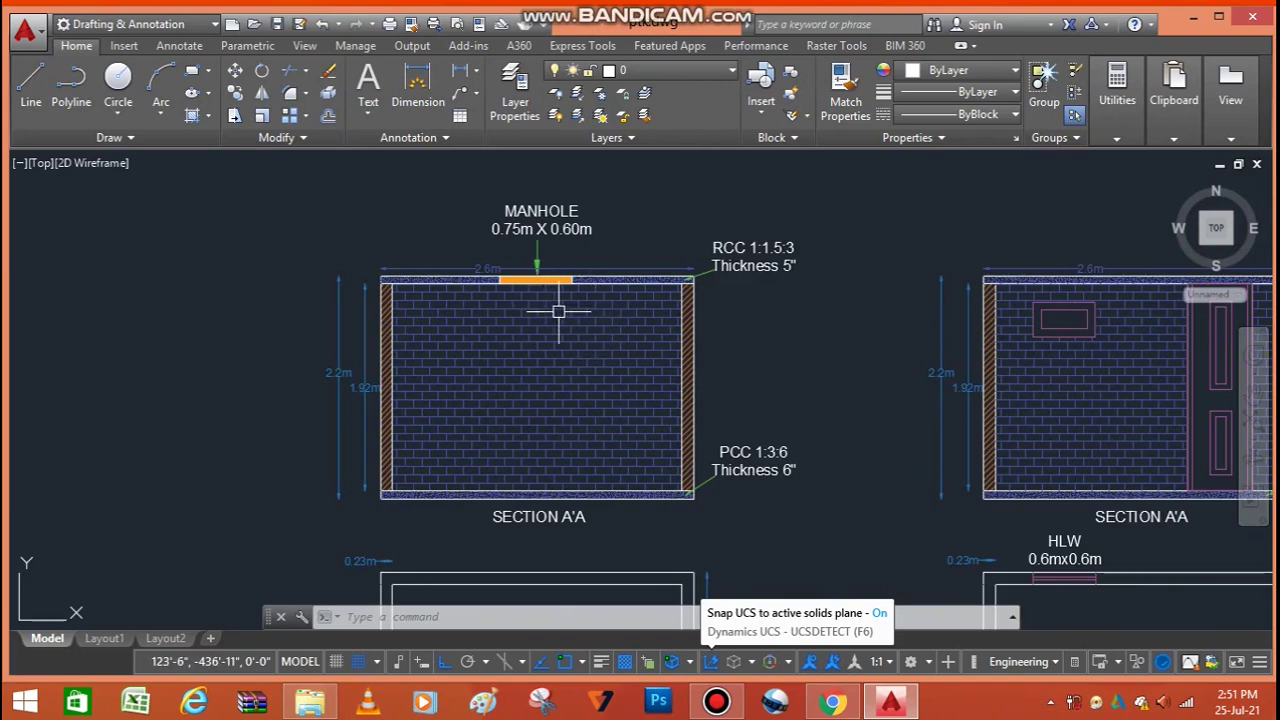
{"action": "scroll", "coordinate": [542, 286], "scroll_direction": "up", "scroll_amount": 2}
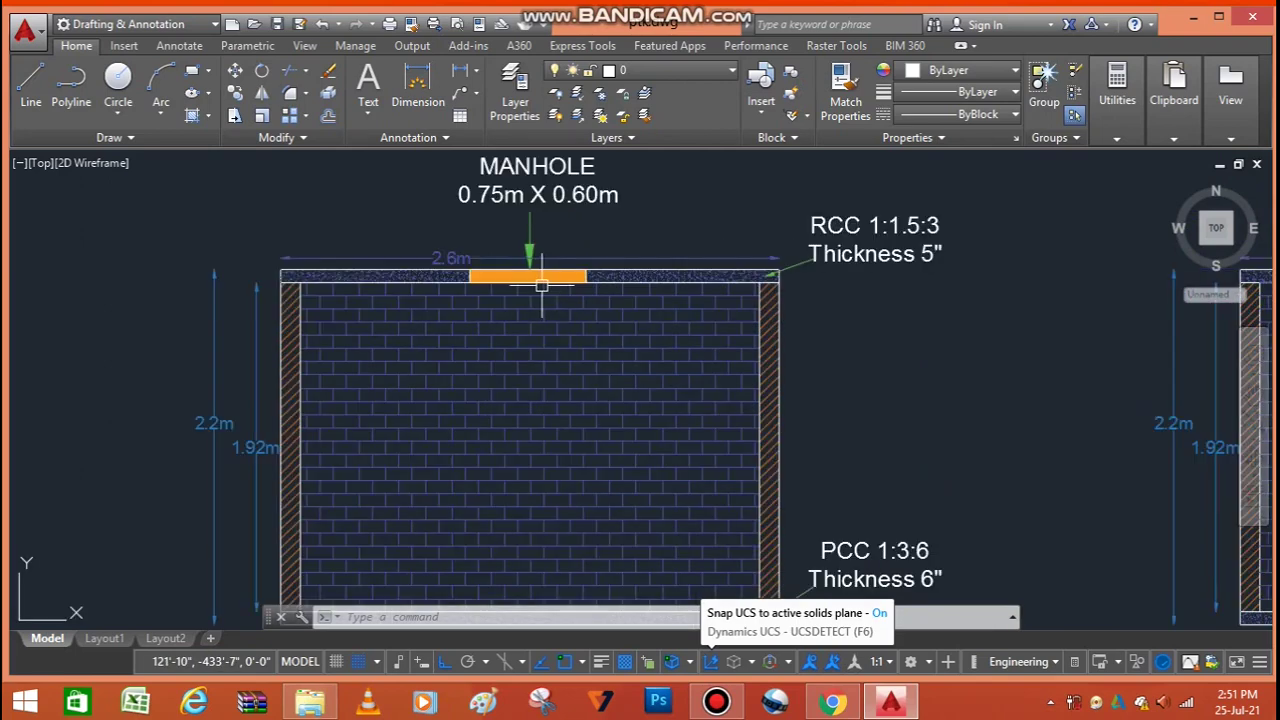
{"action": "scroll", "coordinate": [540, 287], "scroll_direction": "down", "scroll_amount": 2}
{"action": "scroll", "coordinate": [511, 229], "scroll_direction": "up", "scroll_amount": 2}
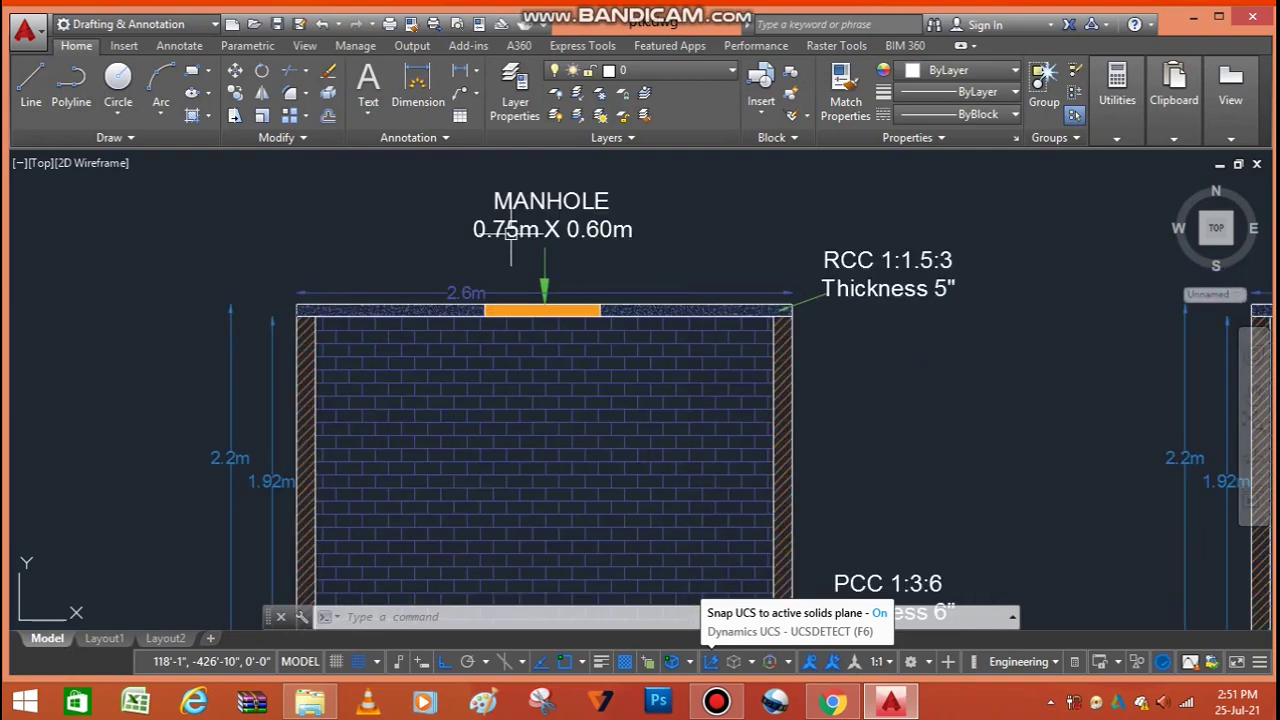
{"action": "scroll", "coordinate": [512, 229], "scroll_direction": "up", "scroll_amount": 2}
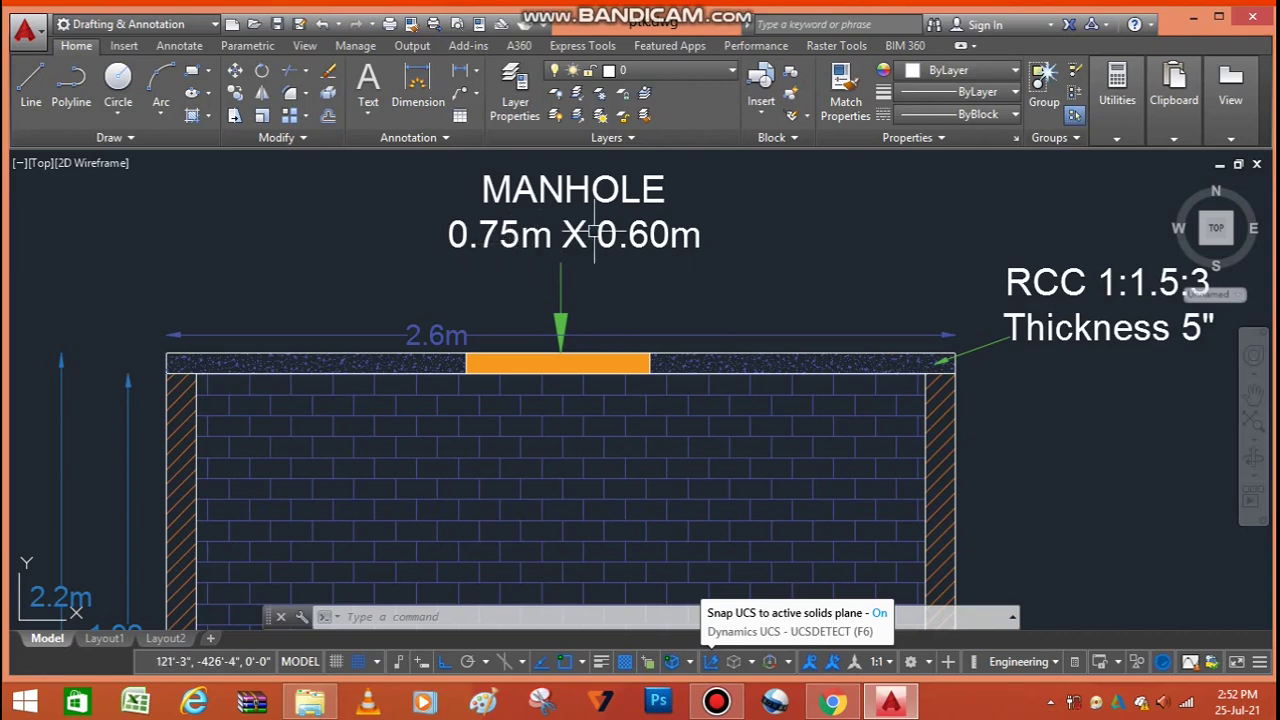
{"action": "scroll", "coordinate": [533, 366], "scroll_direction": "down", "scroll_amount": 2}
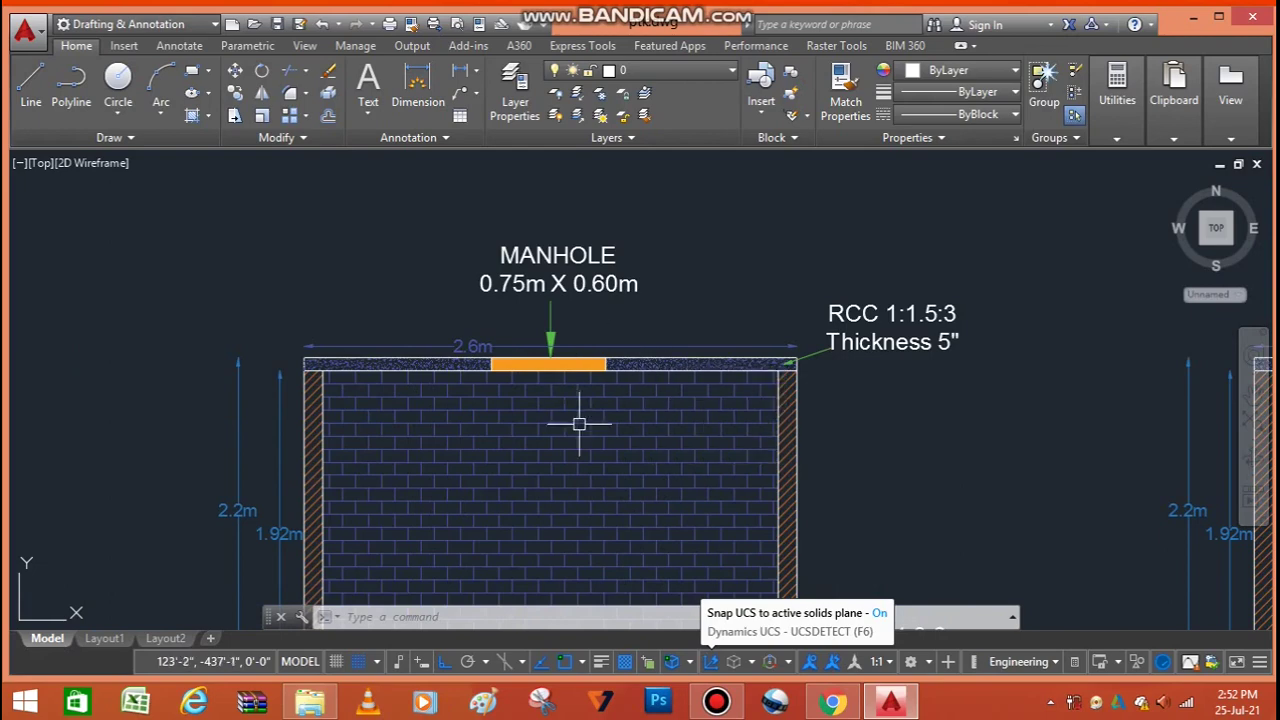
{"action": "scroll", "coordinate": [535, 360], "scroll_direction": "up", "scroll_amount": 2}
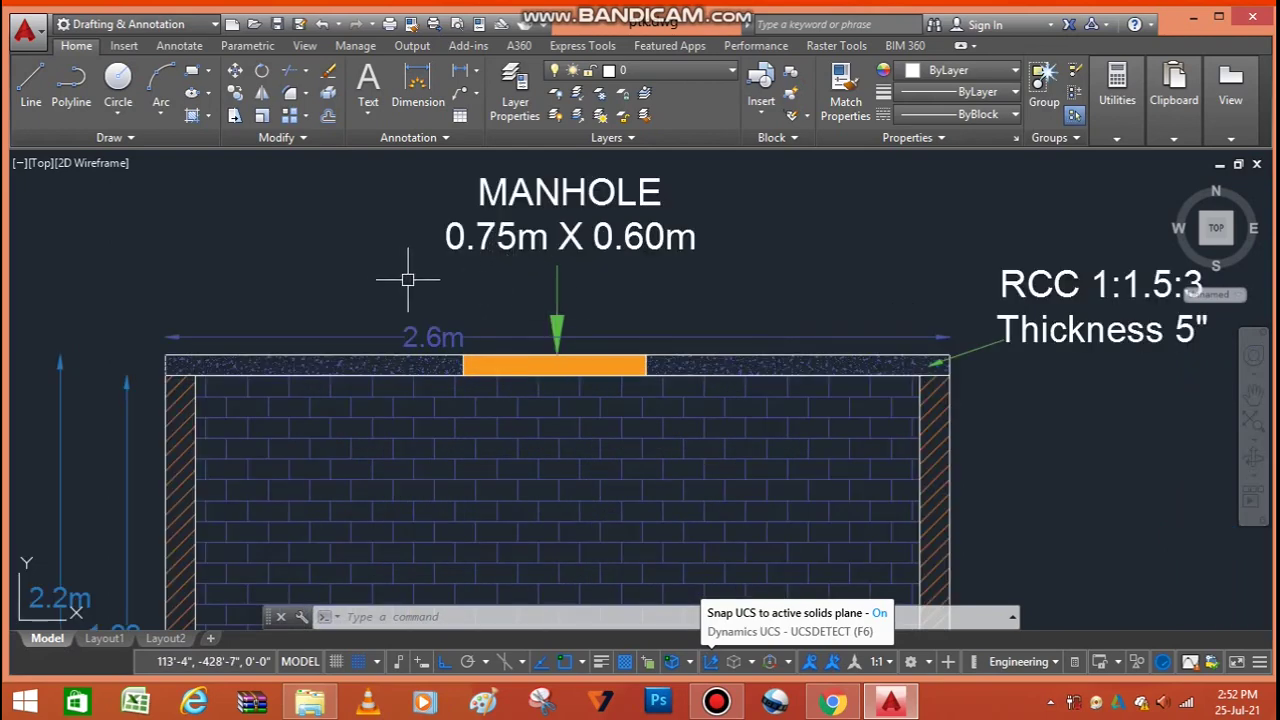
{"action": "scroll", "coordinate": [400, 280], "scroll_direction": "down", "scroll_amount": 2}
{"action": "scroll", "coordinate": [530, 395], "scroll_direction": "down", "scroll_amount": 2}
{"action": "scroll", "coordinate": [605, 395], "scroll_direction": "up", "scroll_amount": 2}
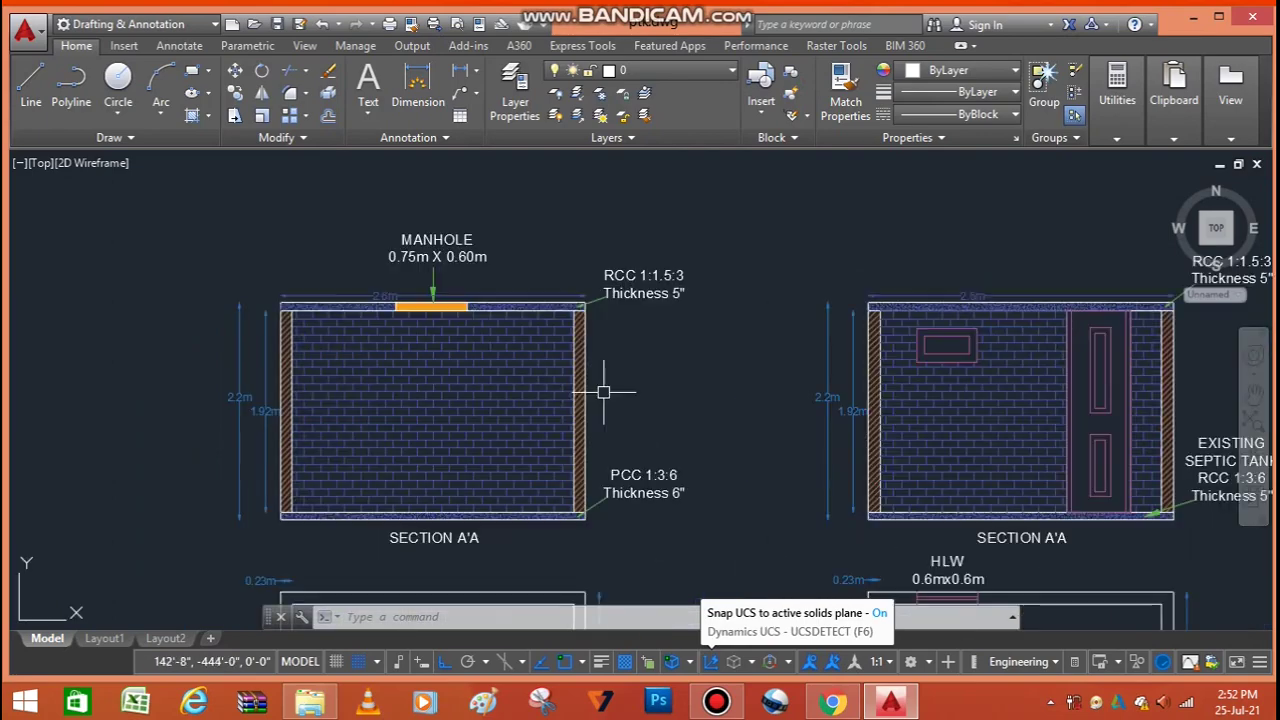
{"action": "scroll", "coordinate": [620, 500], "scroll_direction": "up", "scroll_amount": 2}
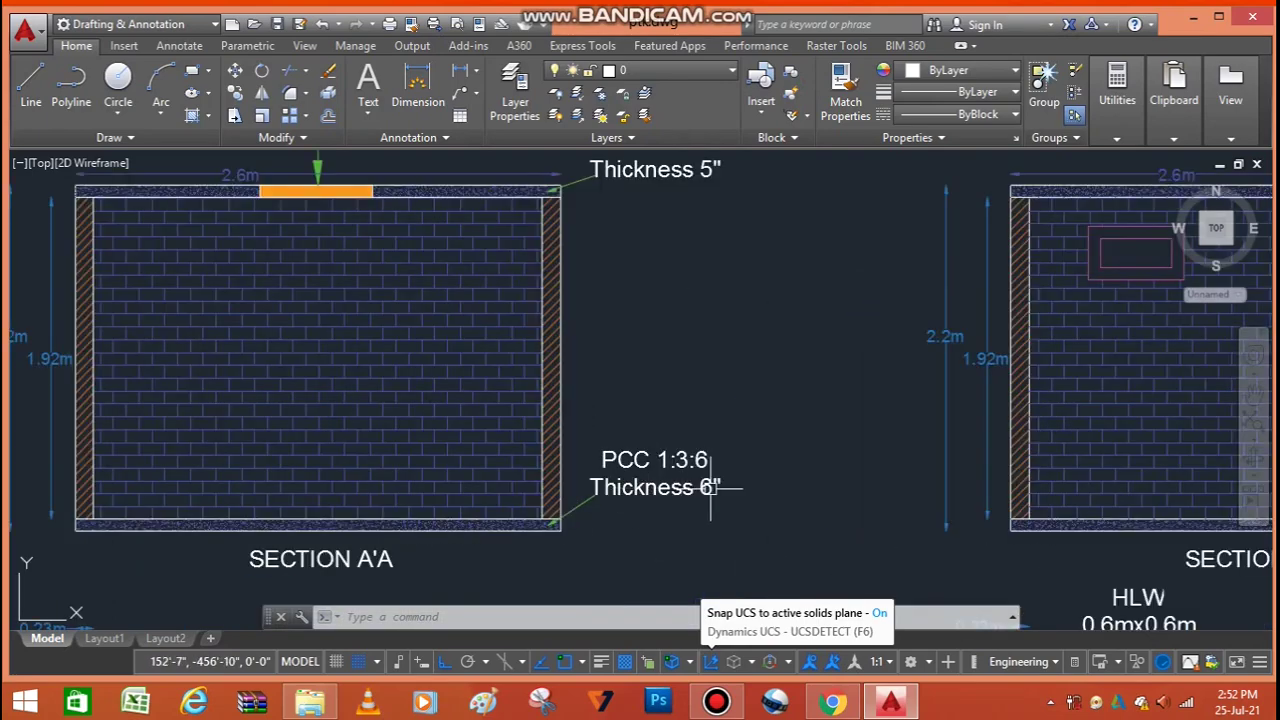
{"action": "scroll", "coordinate": [597, 541], "scroll_direction": "down", "scroll_amount": 2}
{"action": "scroll", "coordinate": [450, 340], "scroll_direction": "down", "scroll_amount": 1}
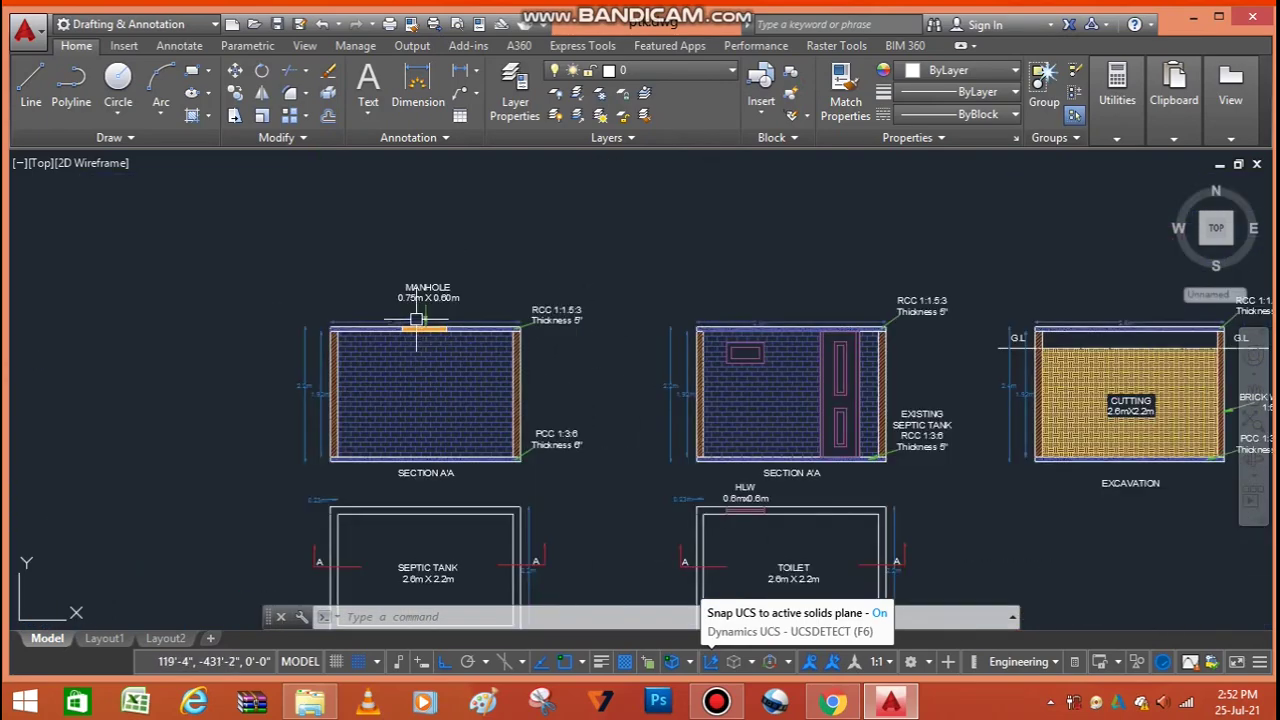
{"action": "scroll", "coordinate": [417, 371], "scroll_direction": "down", "scroll_amount": 2}
{"action": "scroll", "coordinate": [415, 500], "scroll_direction": "up", "scroll_amount": 3}
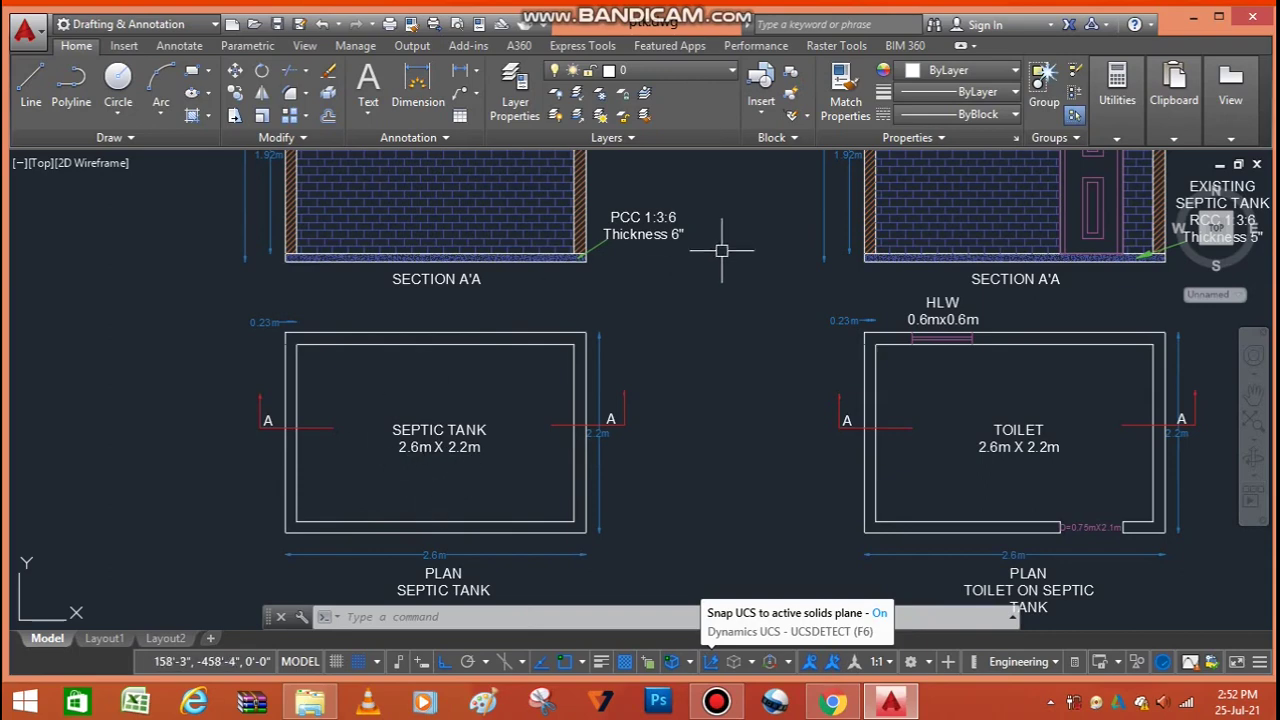
{"action": "scroll", "coordinate": [371, 300], "scroll_direction": "down", "scroll_amount": 4}
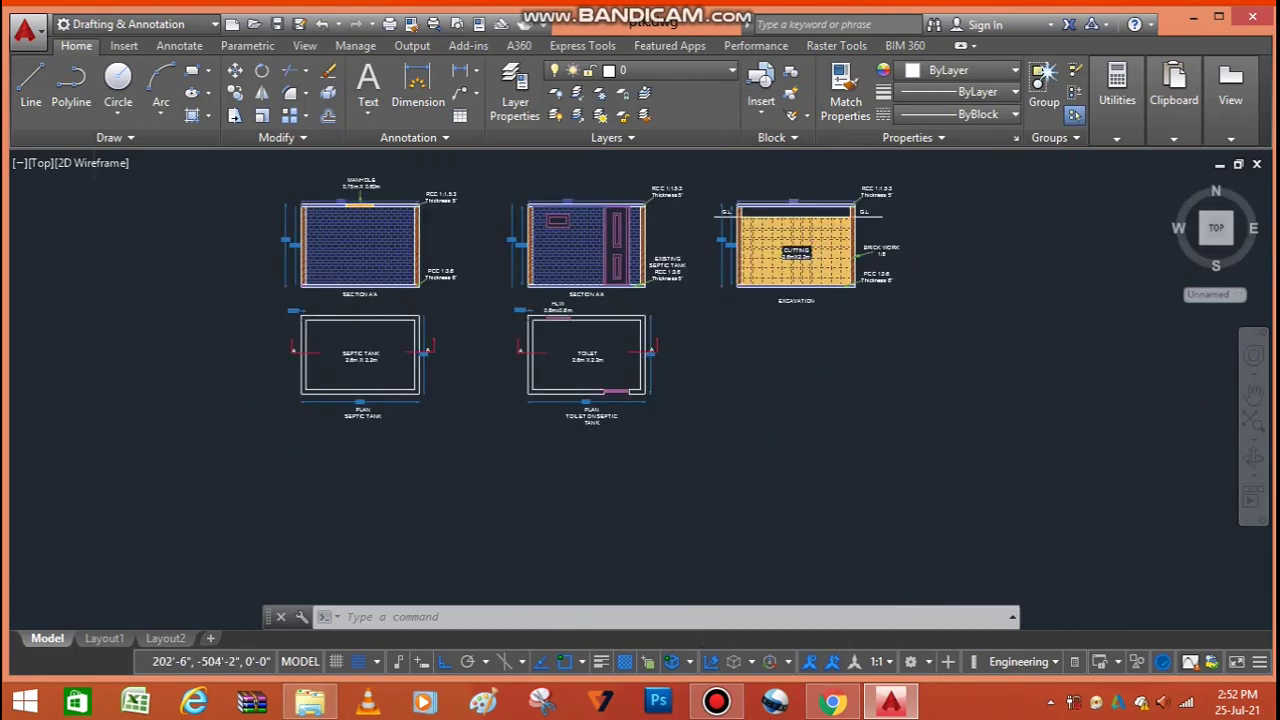
{"action": "scroll", "coordinate": [590, 393], "scroll_direction": "up", "scroll_amount": 4}
{"action": "scroll", "coordinate": [563, 404], "scroll_direction": "up", "scroll_amount": 2}
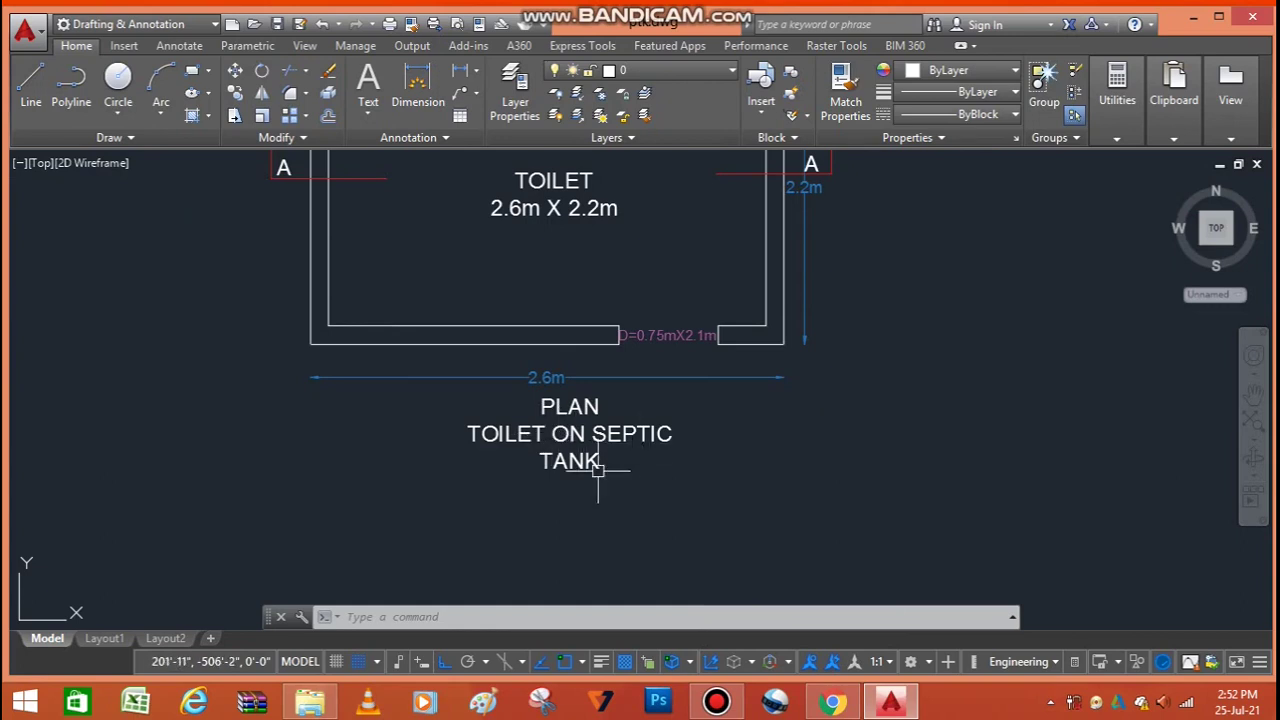
{"action": "scroll", "coordinate": [559, 507], "scroll_direction": "down", "scroll_amount": 2}
{"action": "scroll", "coordinate": [563, 345], "scroll_direction": "up", "scroll_amount": 2}
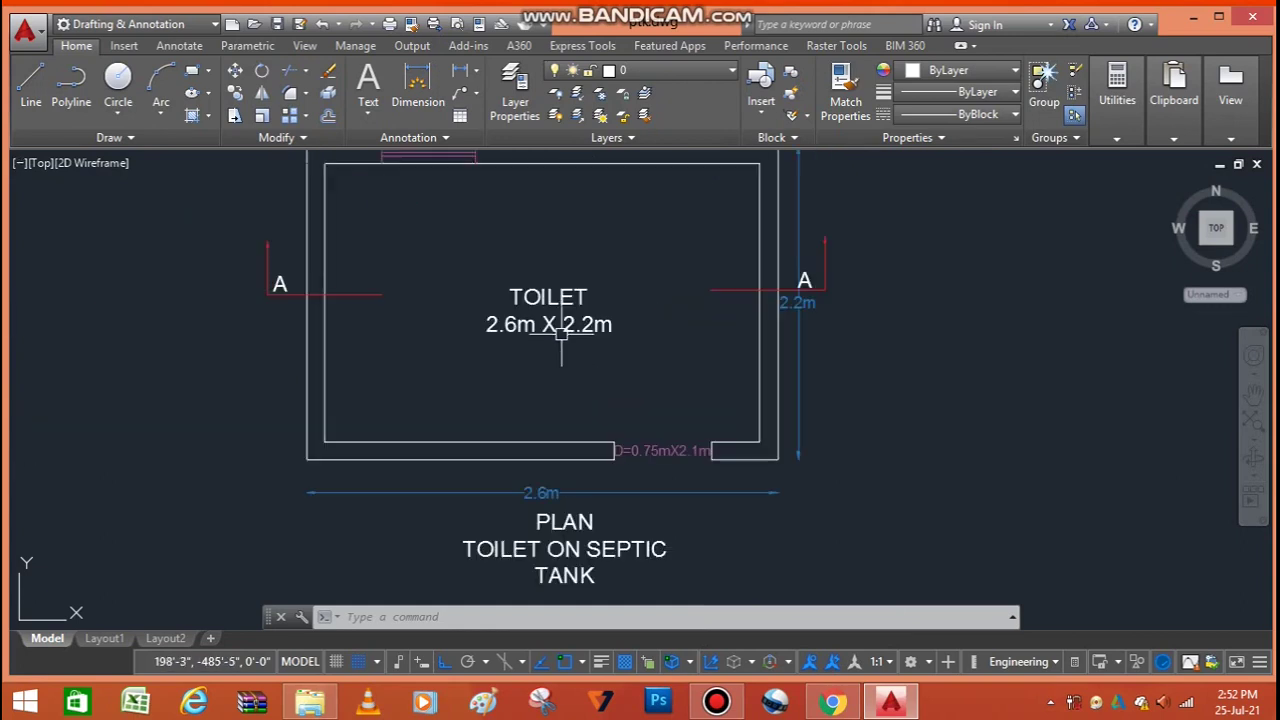
{"action": "scroll", "coordinate": [684, 480], "scroll_direction": "up", "scroll_amount": 2}
{"action": "scroll", "coordinate": [709, 480], "scroll_direction": "up", "scroll_amount": 2}
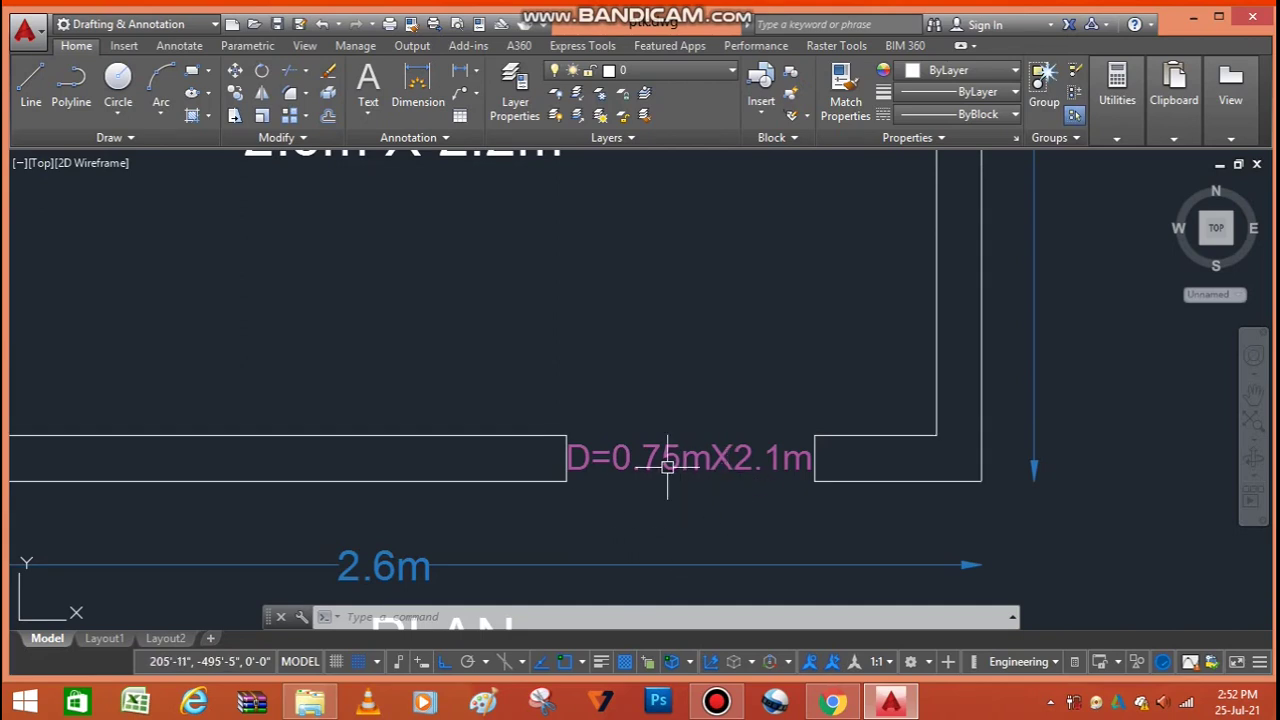
{"action": "scroll", "coordinate": [700, 515], "scroll_direction": "down", "scroll_amount": 2}
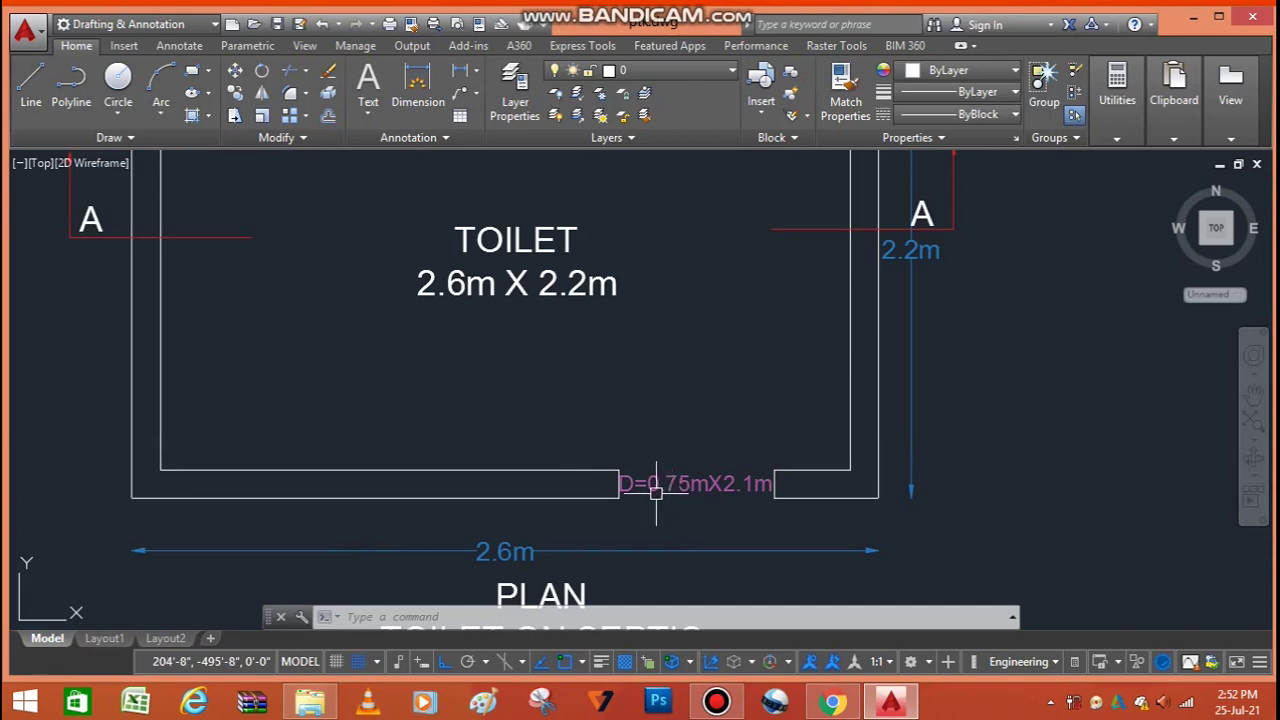
{"action": "scroll", "coordinate": [656, 492], "scroll_direction": "up", "scroll_amount": 1}
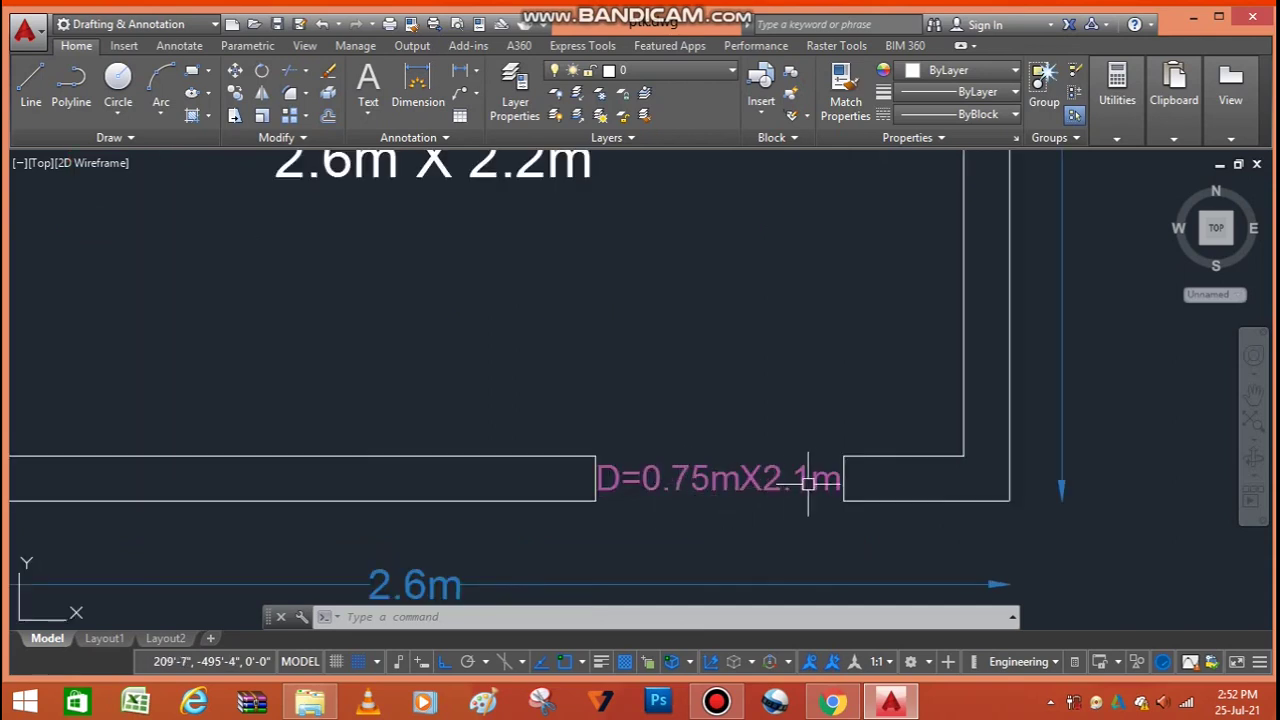
{"action": "scroll", "coordinate": [709, 487], "scroll_direction": "up", "scroll_amount": 2}
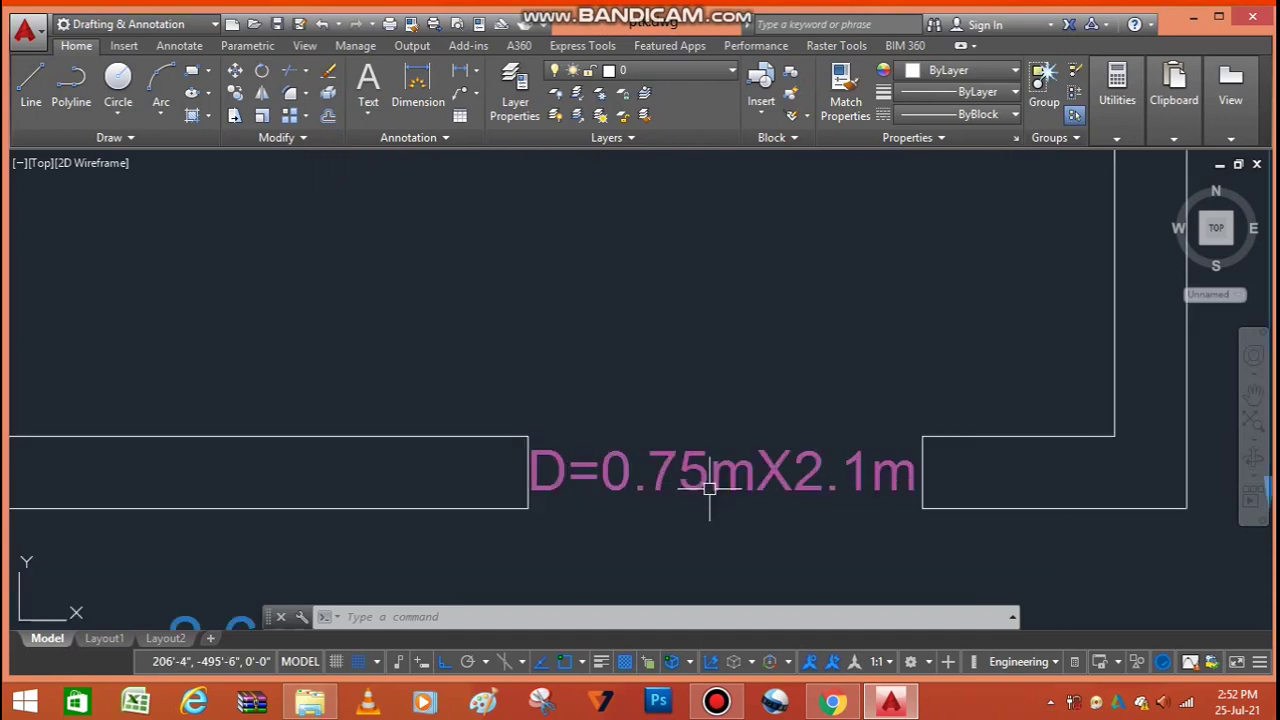
{"action": "scroll", "coordinate": [719, 493], "scroll_direction": "down", "scroll_amount": 1}
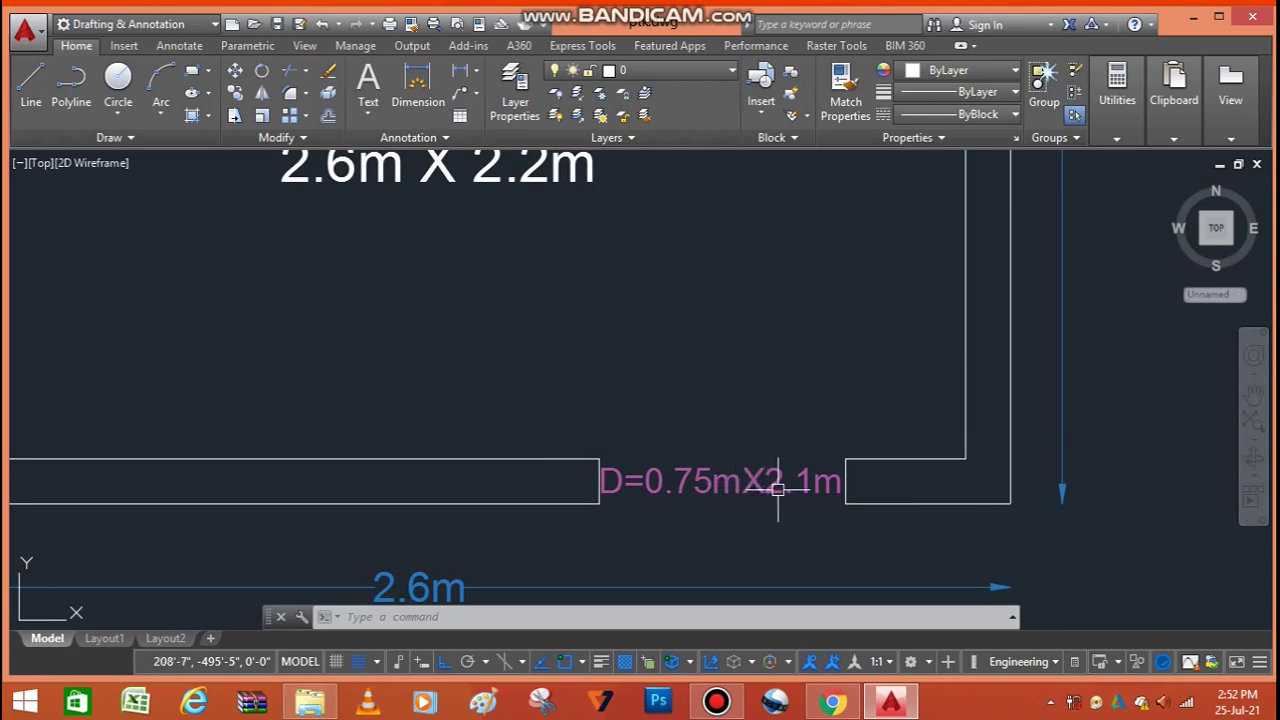
{"action": "scroll", "coordinate": [786, 489], "scroll_direction": "down", "scroll_amount": 1}
{"action": "scroll", "coordinate": [794, 506], "scroll_direction": "down", "scroll_amount": 1}
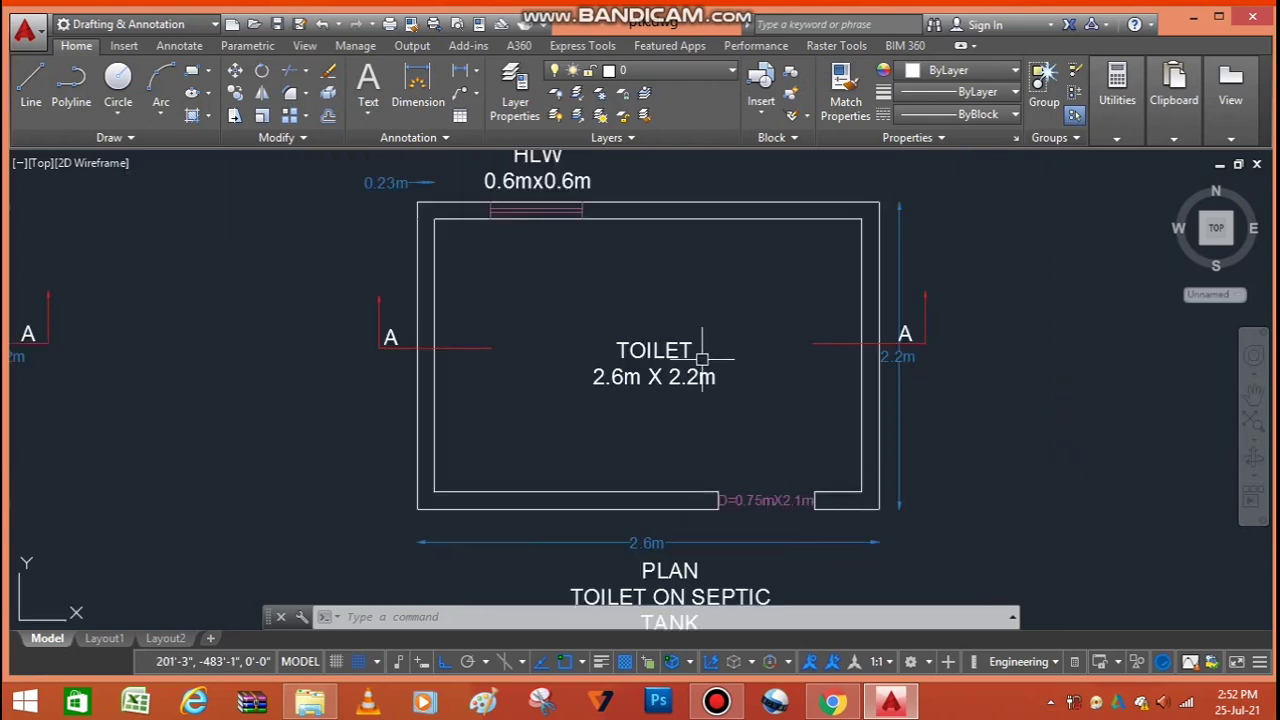
{"action": "scroll", "coordinate": [681, 350], "scroll_direction": "up", "scroll_amount": 1}
{"action": "scroll", "coordinate": [677, 380], "scroll_direction": "down", "scroll_amount": 1}
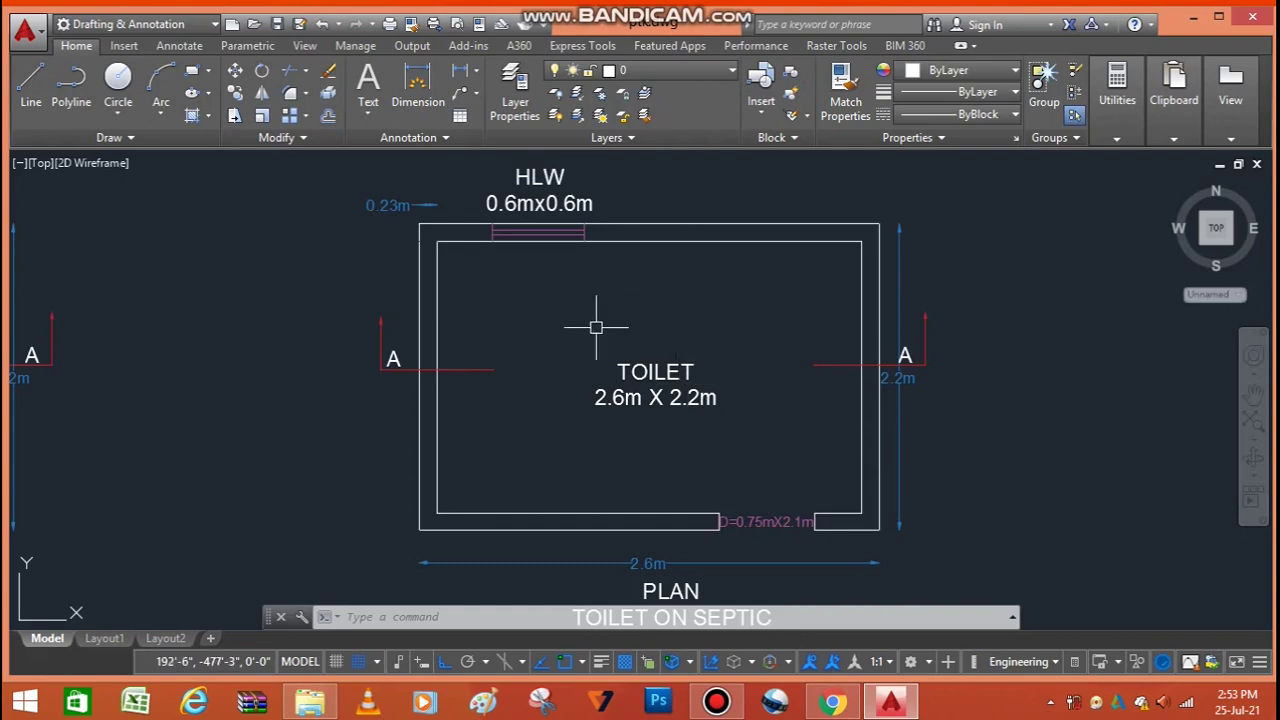
{"action": "scroll", "coordinate": [587, 410], "scroll_direction": "down", "scroll_amount": 1}
{"action": "scroll", "coordinate": [547, 258], "scroll_direction": "up", "scroll_amount": 2}
{"action": "scroll", "coordinate": [563, 262], "scroll_direction": "up", "scroll_amount": 3}
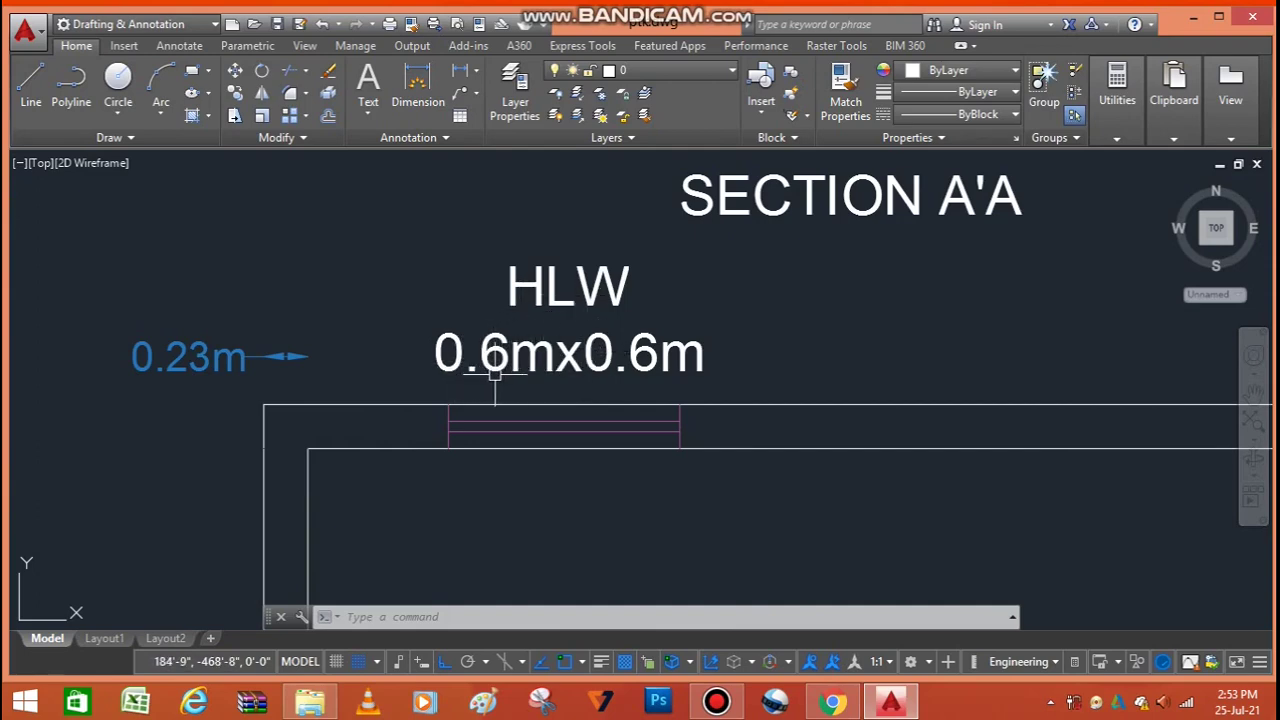
{"action": "scroll", "coordinate": [607, 380], "scroll_direction": "down", "scroll_amount": 2}
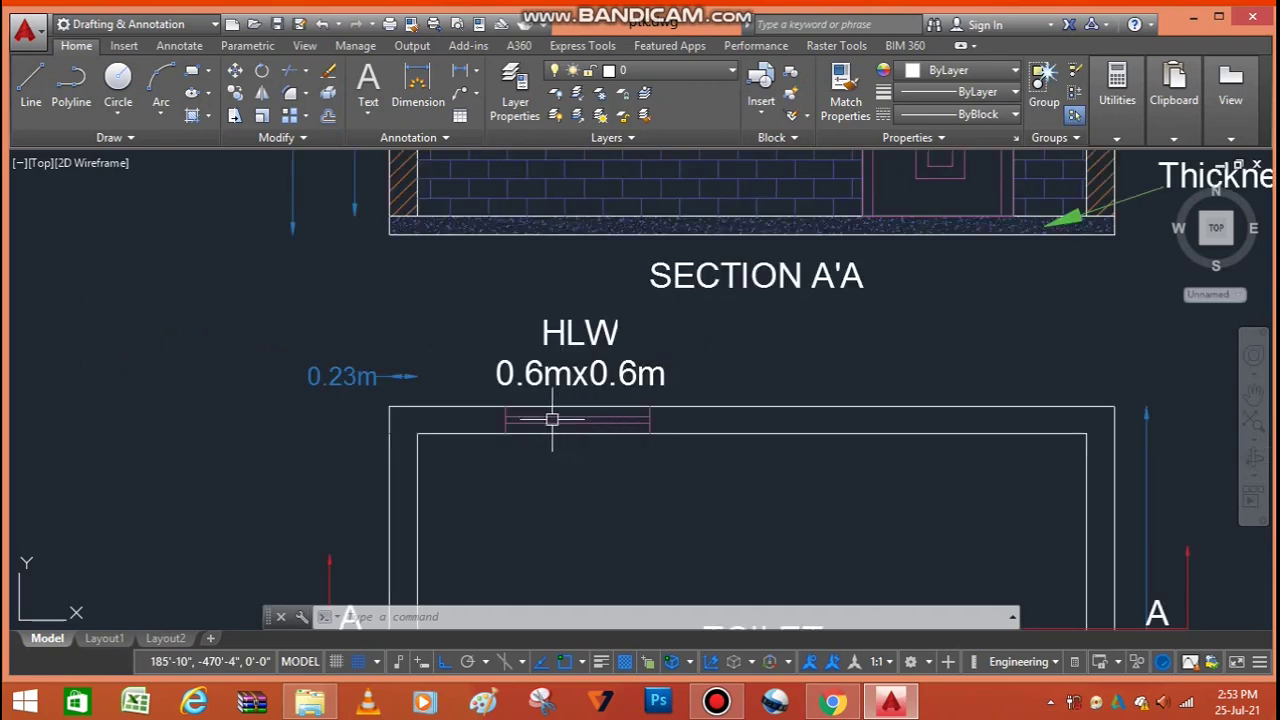
{"action": "scroll", "coordinate": [395, 477], "scroll_direction": "up", "scroll_amount": 2}
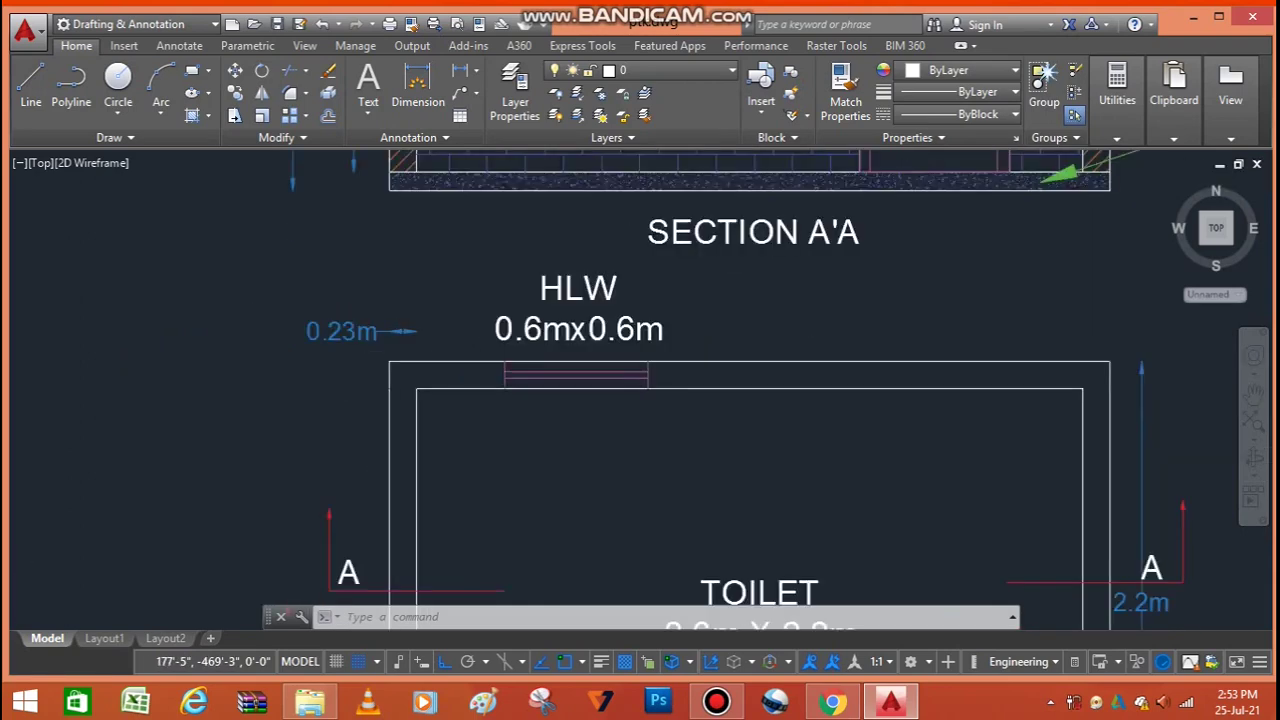
{"action": "scroll", "coordinate": [390, 412], "scroll_direction": "down", "scroll_amount": 4}
{"action": "scroll", "coordinate": [392, 385], "scroll_direction": "up", "scroll_amount": 4}
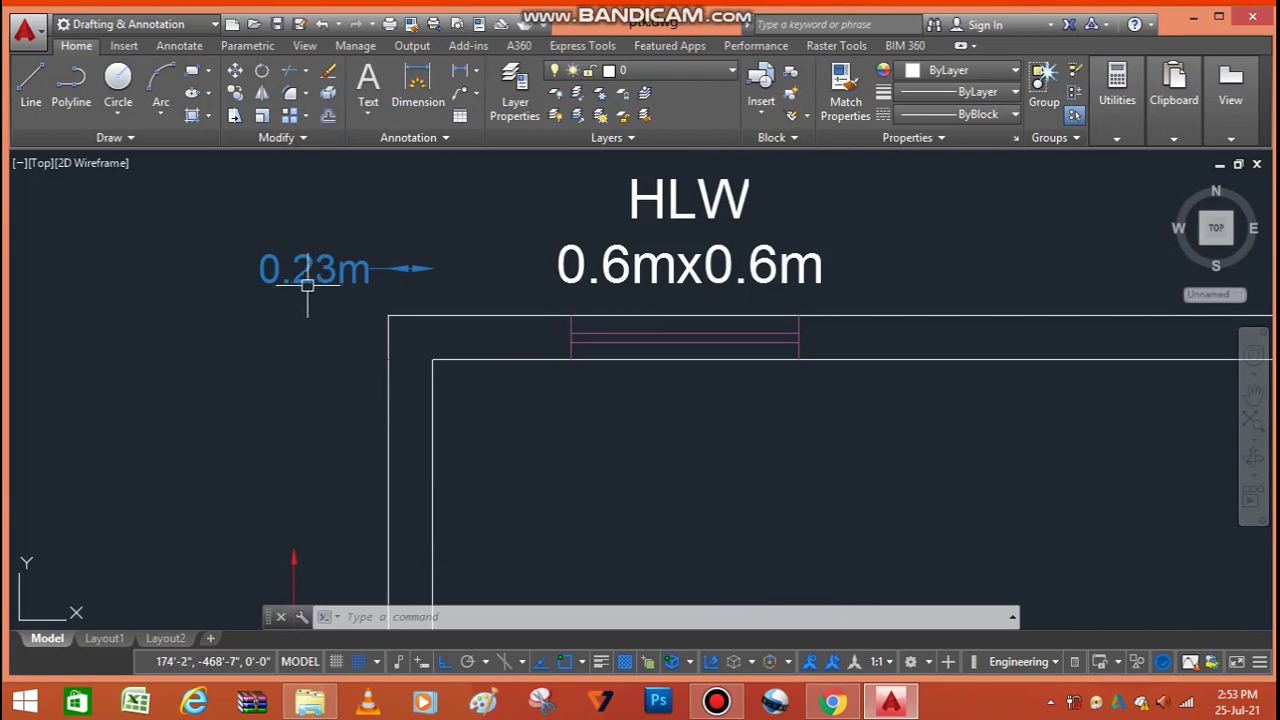
{"action": "scroll", "coordinate": [414, 400], "scroll_direction": "down", "scroll_amount": 3}
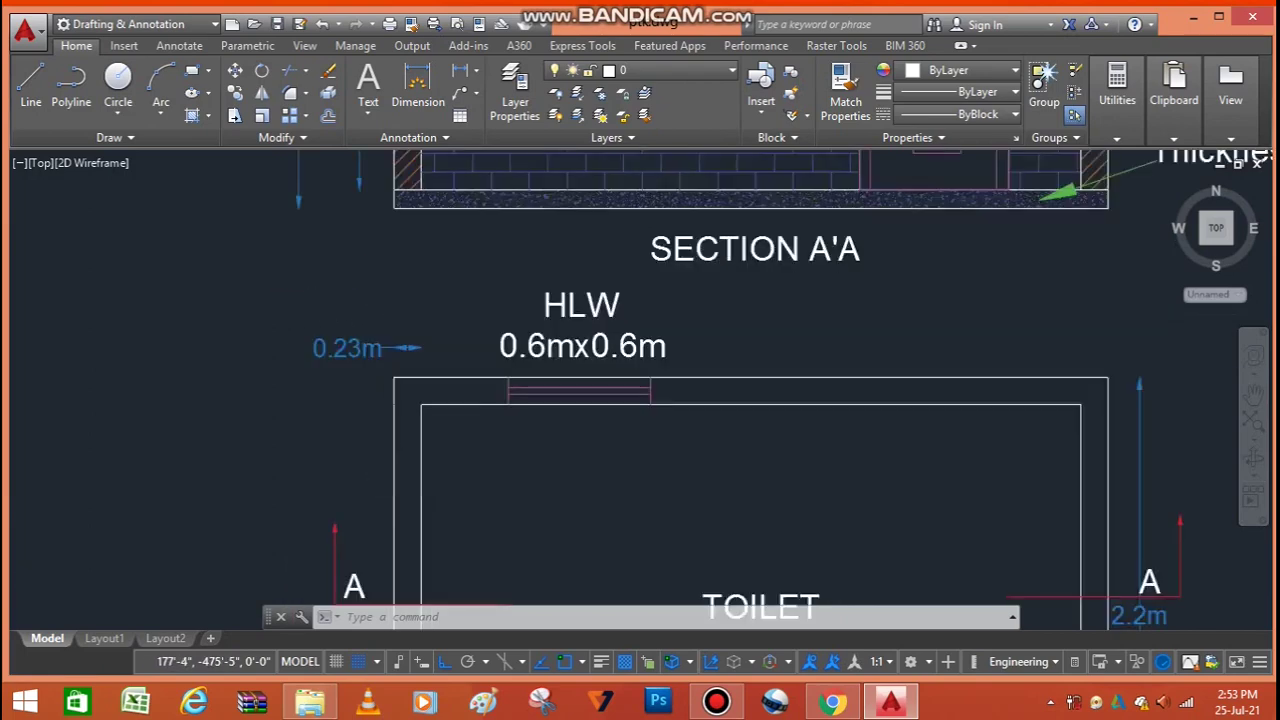
{"action": "scroll", "coordinate": [424, 395], "scroll_direction": "down", "scroll_amount": 4}
{"action": "scroll", "coordinate": [424, 395], "scroll_direction": "down", "scroll_amount": 2}
{"action": "scroll", "coordinate": [439, 489], "scroll_direction": "up", "scroll_amount": 4}
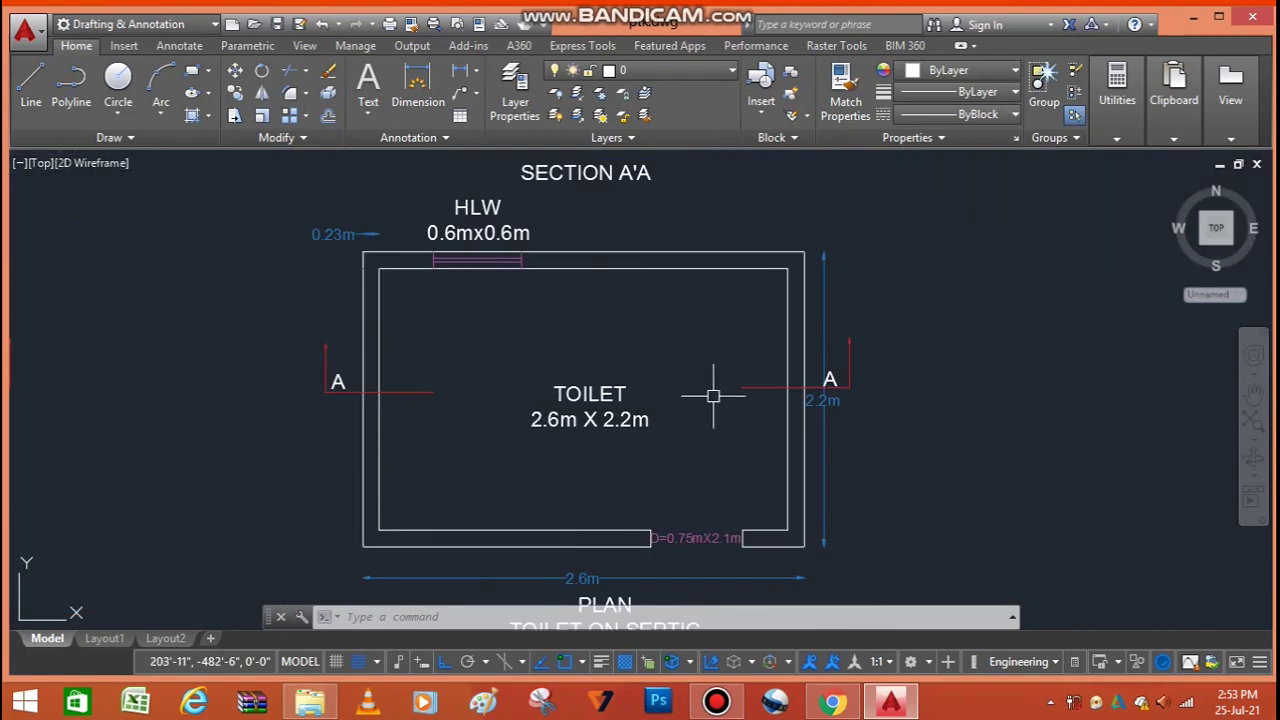
{"action": "scroll", "coordinate": [835, 397], "scroll_direction": "up", "scroll_amount": 2}
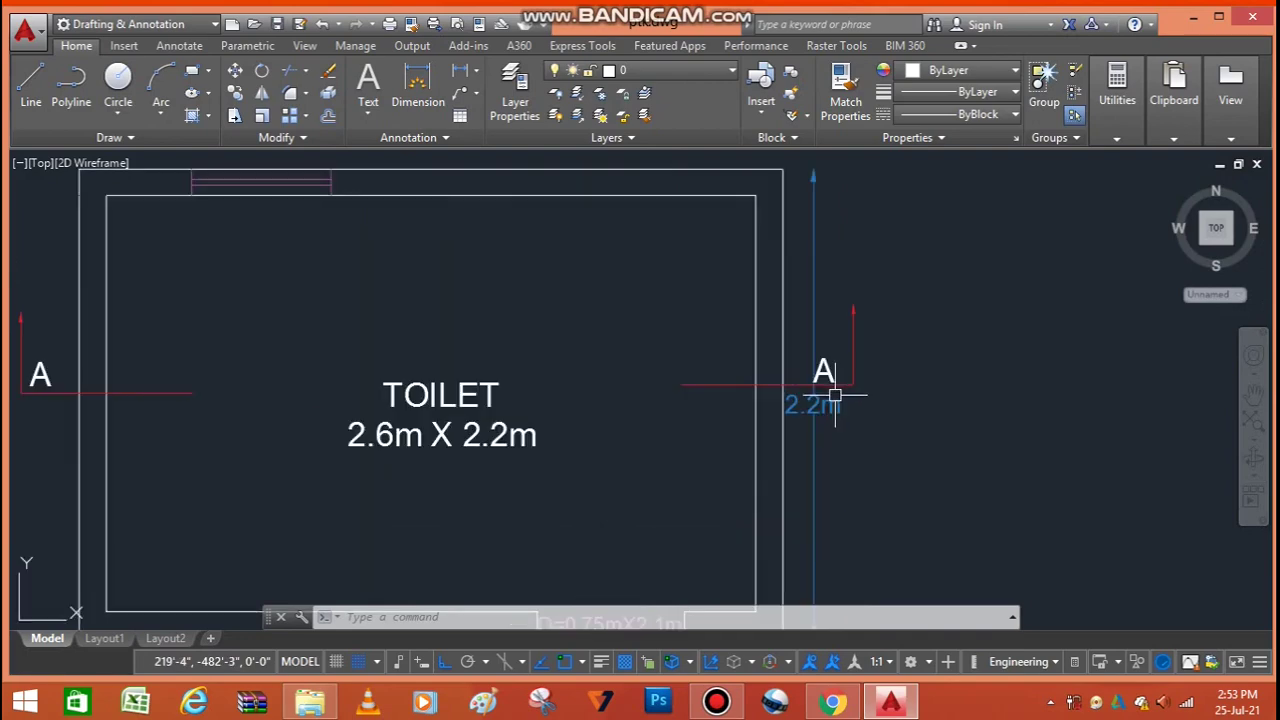
{"action": "scroll", "coordinate": [677, 520], "scroll_direction": "down", "scroll_amount": 2}
{"action": "scroll", "coordinate": [612, 431], "scroll_direction": "down", "scroll_amount": 2}
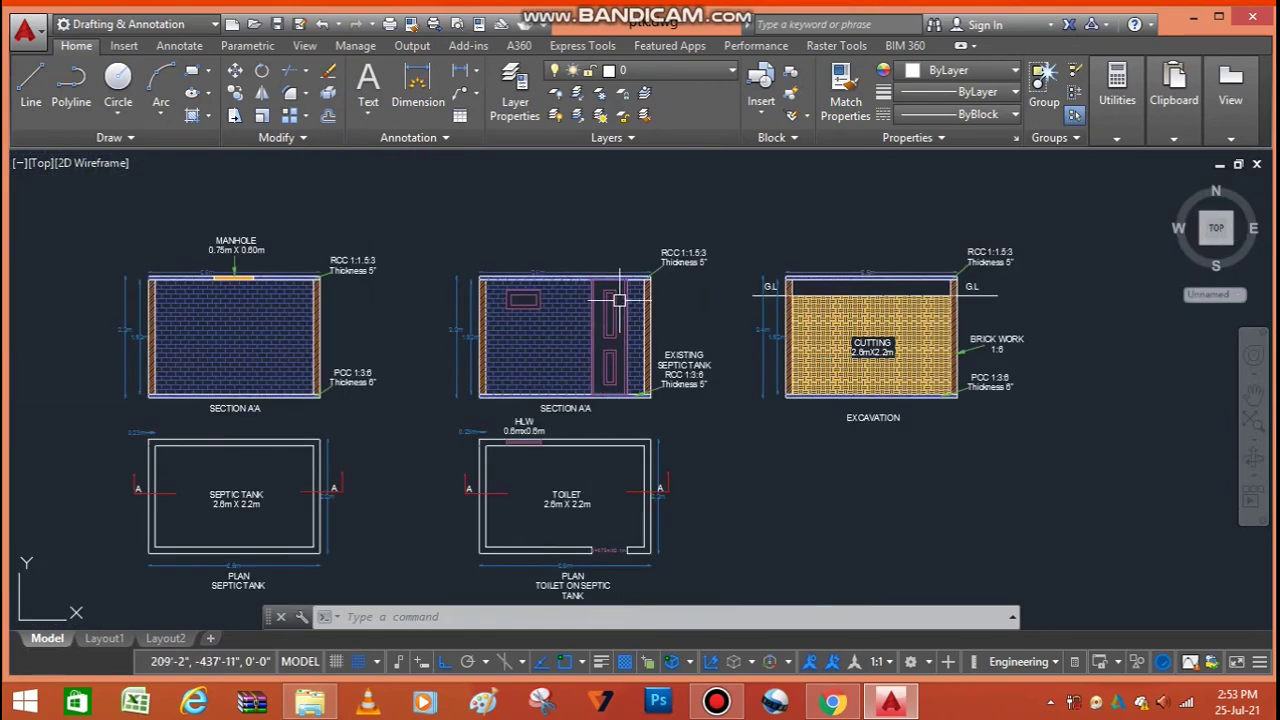
{"action": "scroll", "coordinate": [620, 300], "scroll_direction": "up", "scroll_amount": 4}
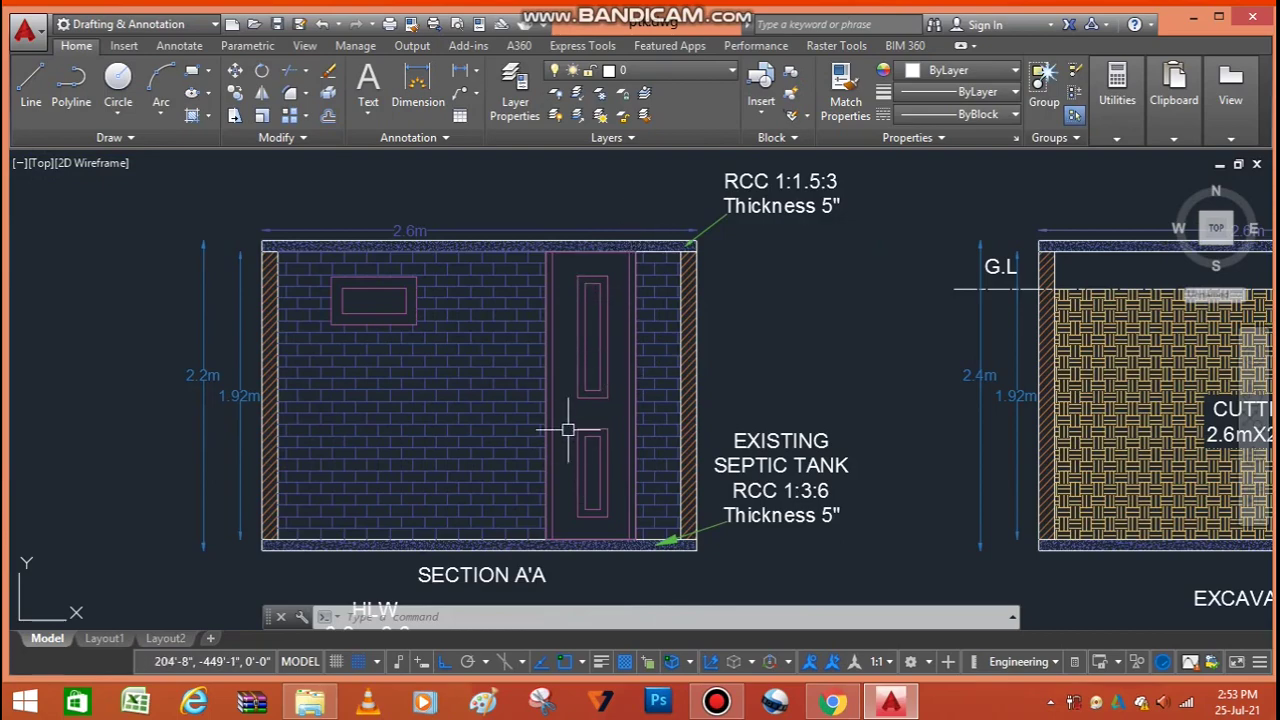
{"action": "scroll", "coordinate": [250, 376], "scroll_direction": "down", "scroll_amount": 6}
{"action": "scroll", "coordinate": [277, 475], "scroll_direction": "up", "scroll_amount": 4}
{"action": "scroll", "coordinate": [320, 470], "scroll_direction": "up", "scroll_amount": 1}
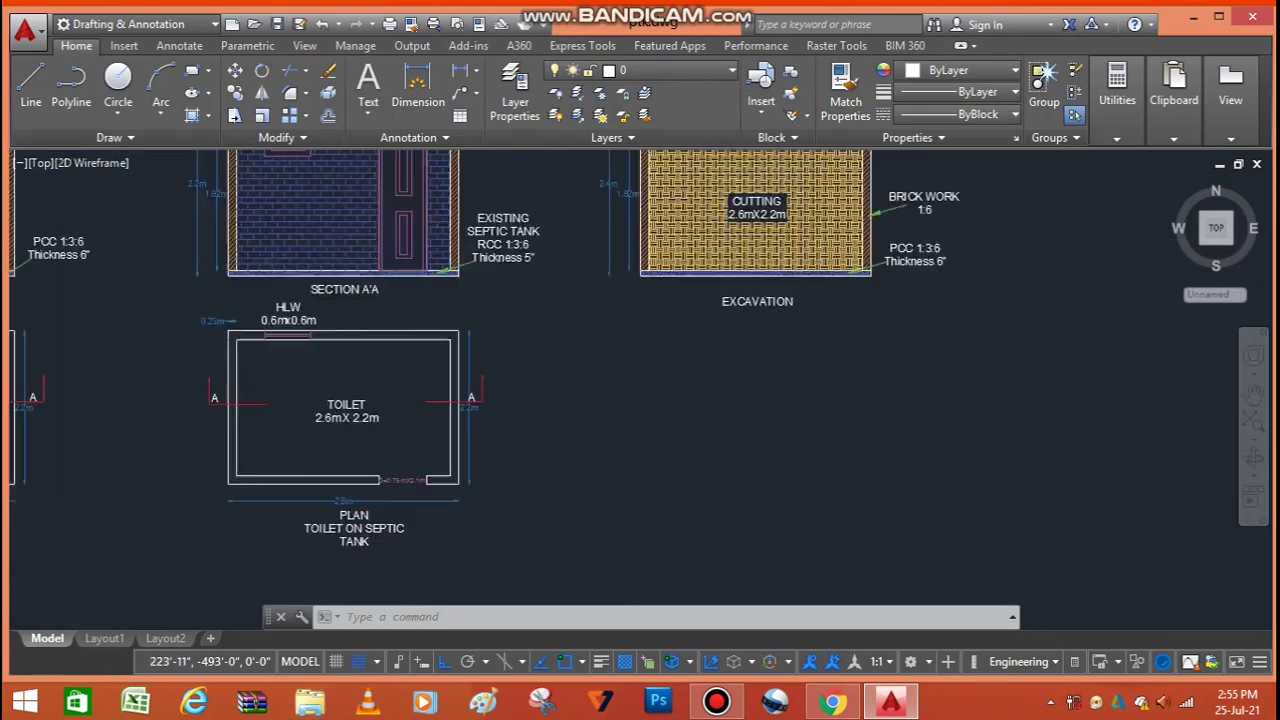
{"action": "scroll", "coordinate": [485, 485], "scroll_direction": "down", "scroll_amount": 2}
{"action": "scroll", "coordinate": [390, 400], "scroll_direction": "up", "scroll_amount": 5}
{"action": "scroll", "coordinate": [416, 352], "scroll_direction": "down", "scroll_amount": 5}
{"action": "scroll", "coordinate": [451, 355], "scroll_direction": "up", "scroll_amount": 4}
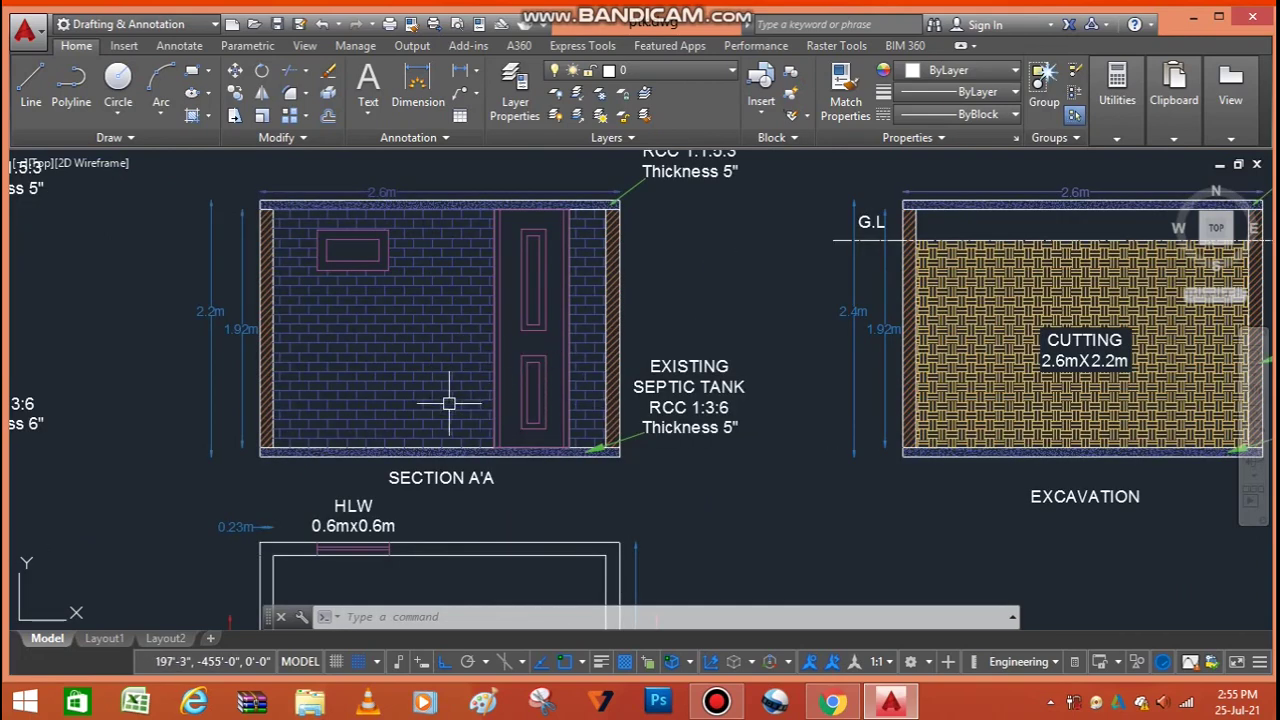
{"action": "scroll", "coordinate": [506, 449], "scroll_direction": "down", "scroll_amount": 5}
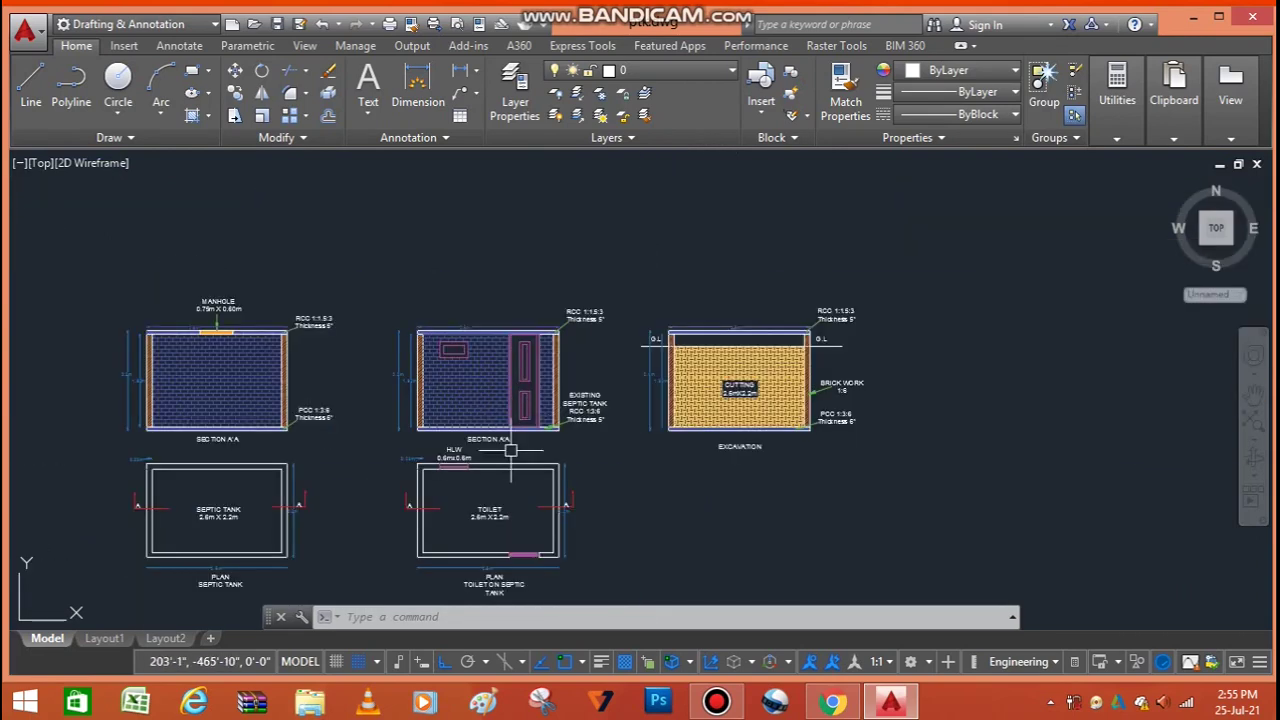
{"action": "scroll", "coordinate": [510, 555], "scroll_direction": "up", "scroll_amount": 5}
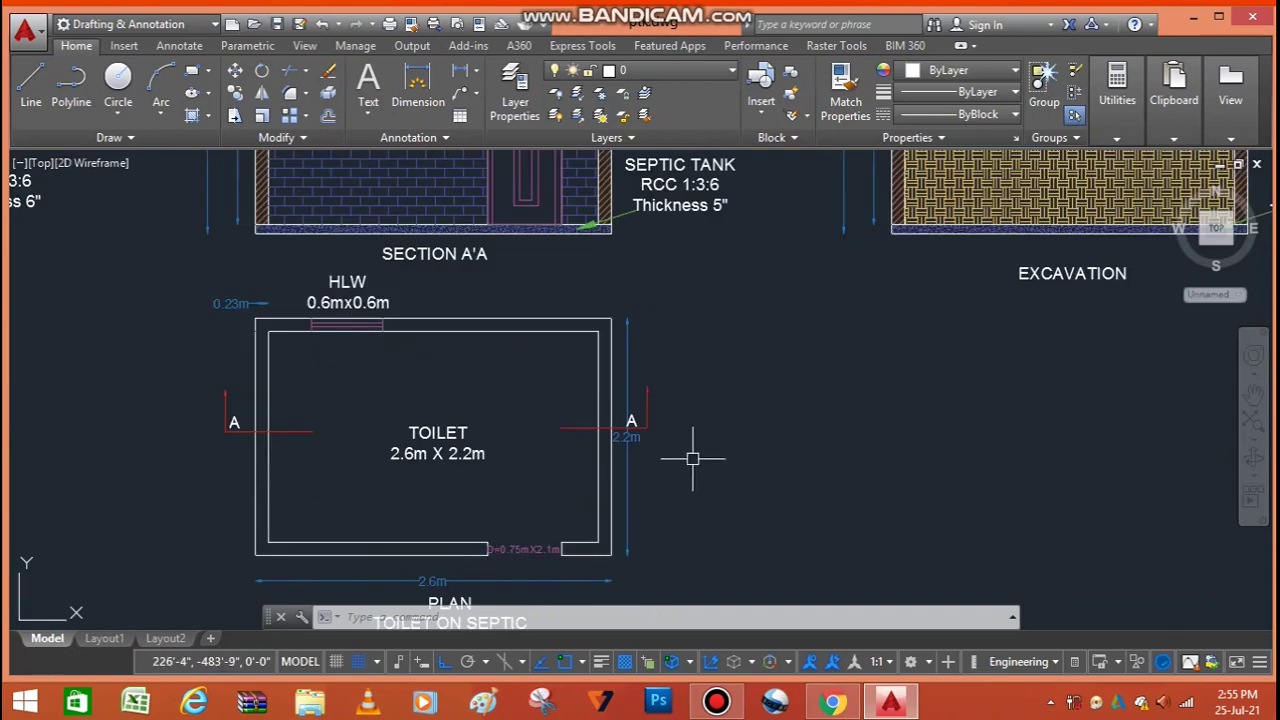
{"action": "scroll", "coordinate": [516, 515], "scroll_direction": "down", "scroll_amount": 4}
{"action": "scroll", "coordinate": [523, 404], "scroll_direction": "up", "scroll_amount": 6}
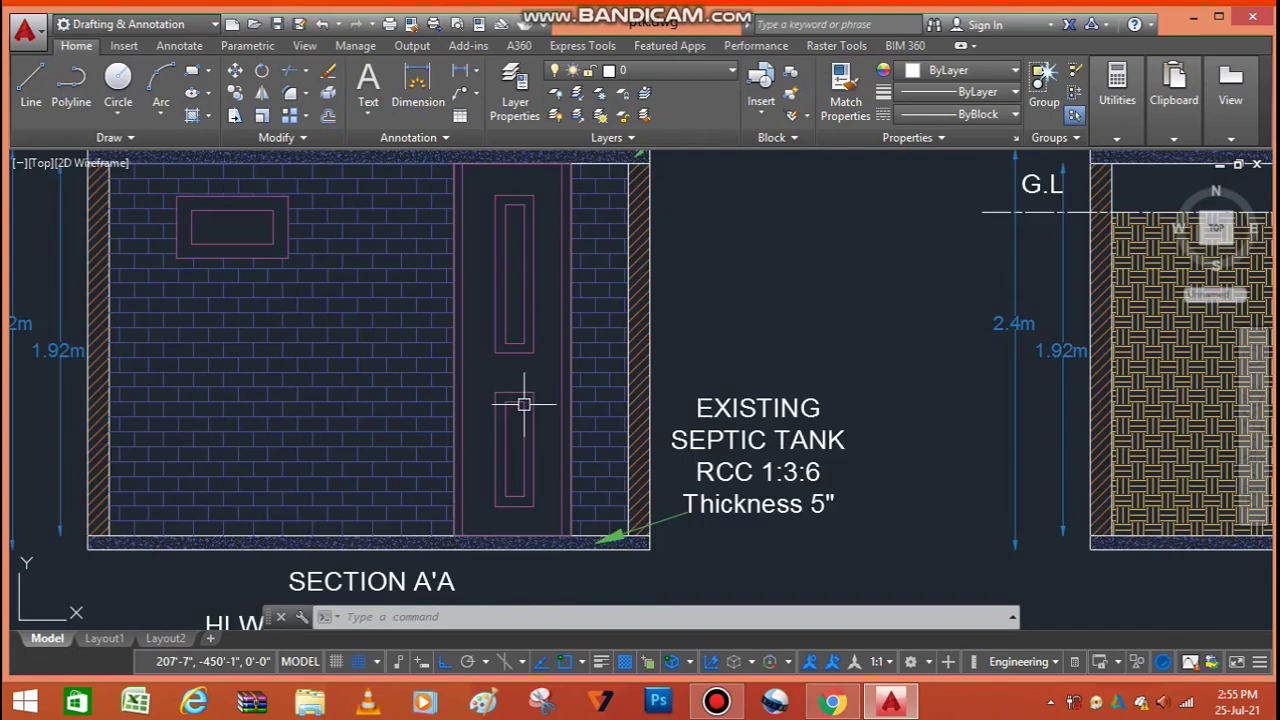
{"action": "scroll", "coordinate": [534, 444], "scroll_direction": "down", "scroll_amount": 2}
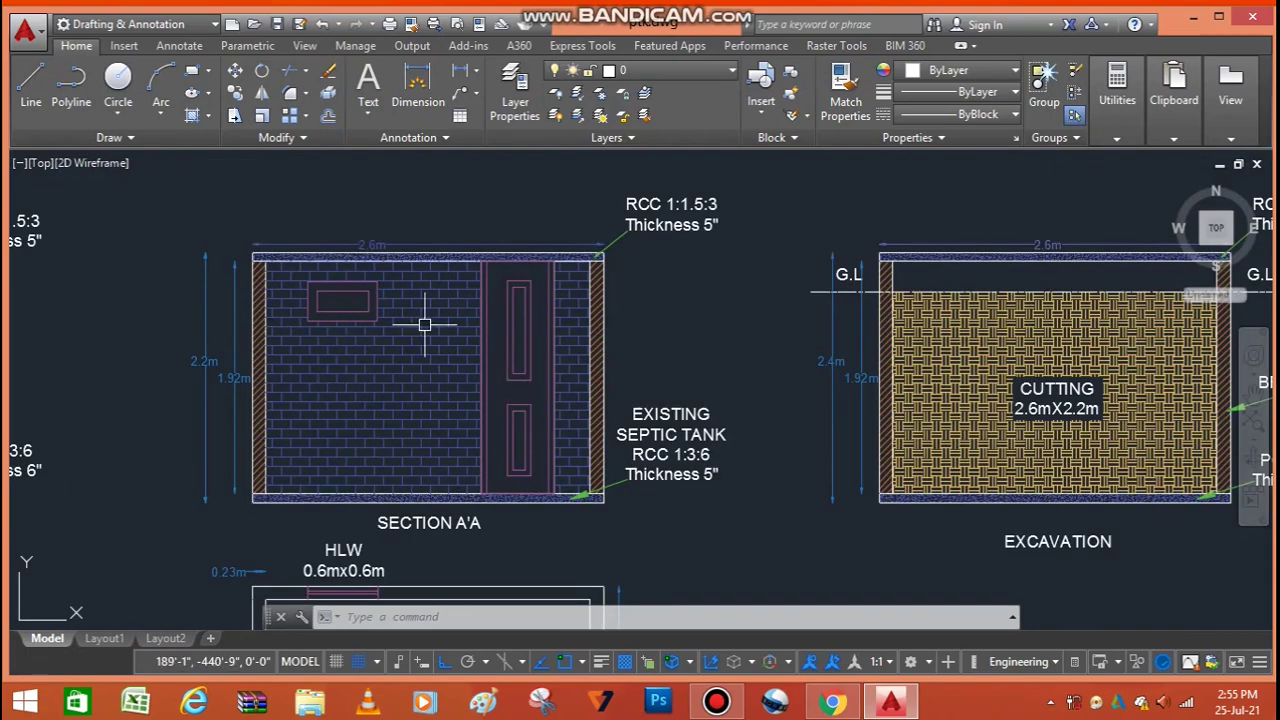
{"action": "scroll", "coordinate": [330, 330], "scroll_direction": "down", "scroll_amount": 1}
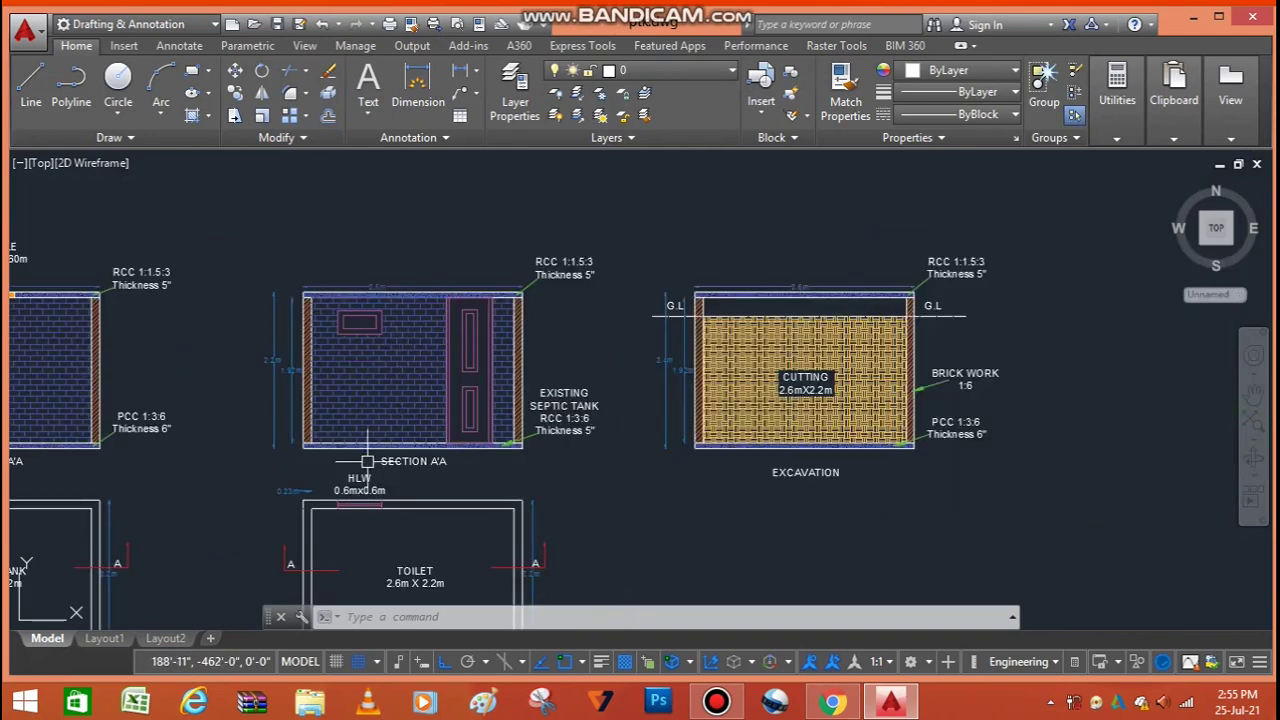
{"action": "scroll", "coordinate": [367, 507], "scroll_direction": "up", "scroll_amount": 3}
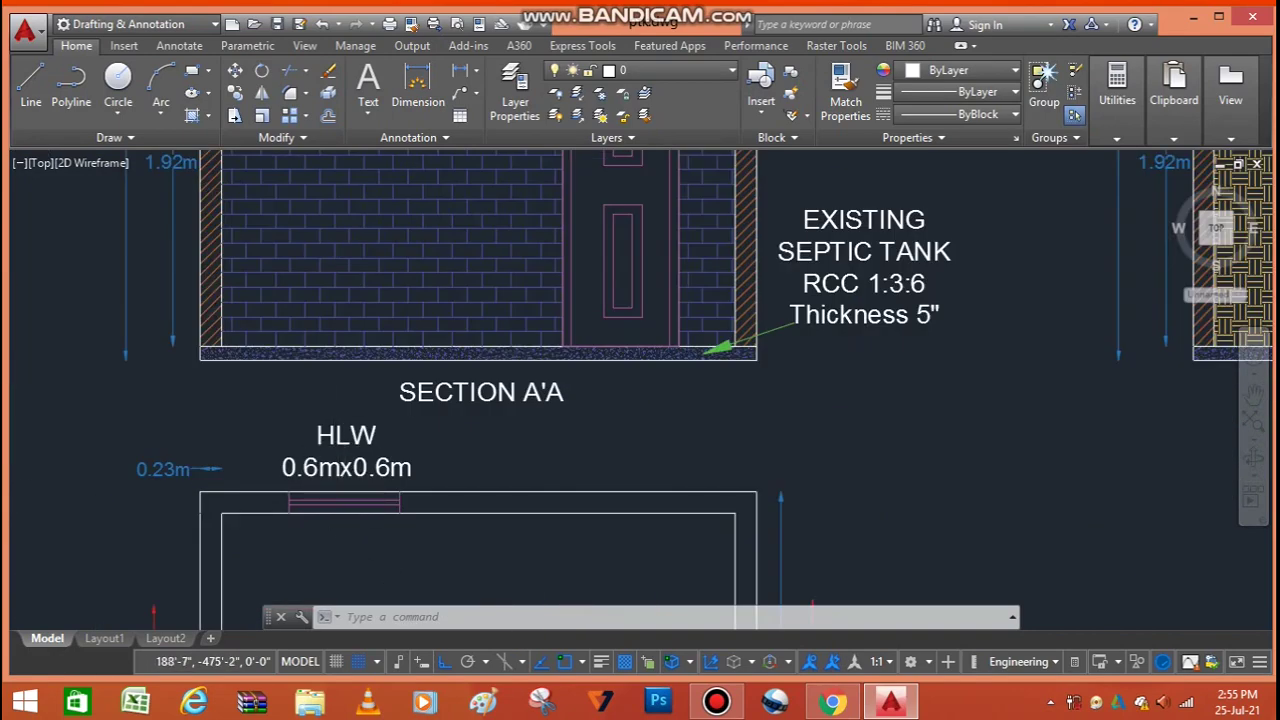
{"action": "scroll", "coordinate": [394, 460], "scroll_direction": "down", "scroll_amount": 2}
{"action": "scroll", "coordinate": [350, 330], "scroll_direction": "down", "scroll_amount": 2}
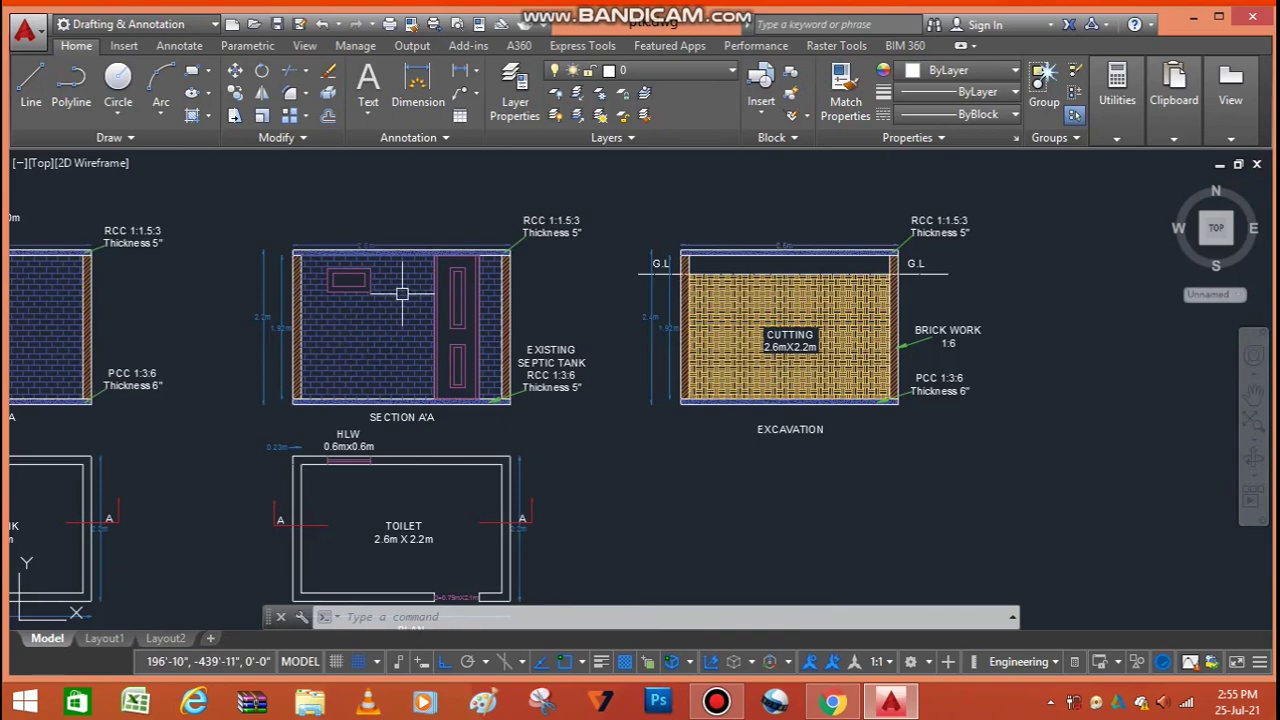
{"action": "scroll", "coordinate": [400, 300], "scroll_direction": "up", "scroll_amount": 1}
{"action": "scroll", "coordinate": [425, 360], "scroll_direction": "down", "scroll_amount": 1}
{"action": "scroll", "coordinate": [545, 412], "scroll_direction": "up", "scroll_amount": 4}
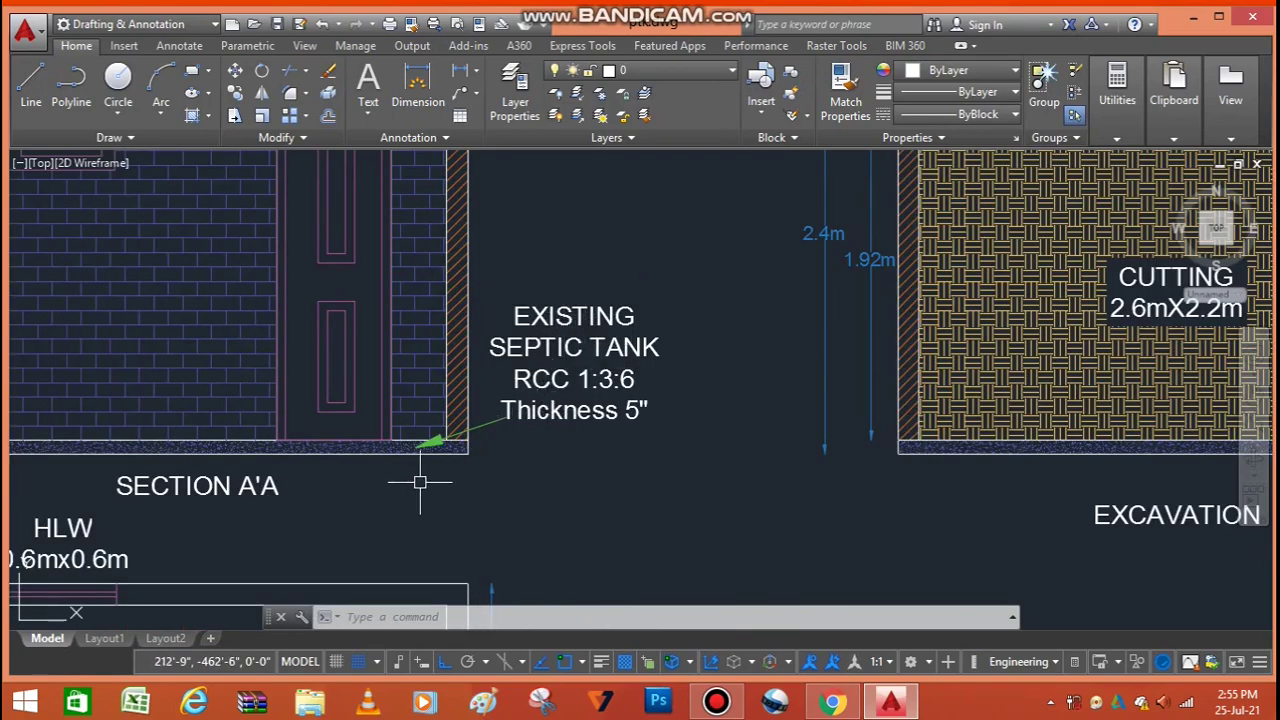
{"action": "scroll", "coordinate": [550, 470], "scroll_direction": "down", "scroll_amount": 2}
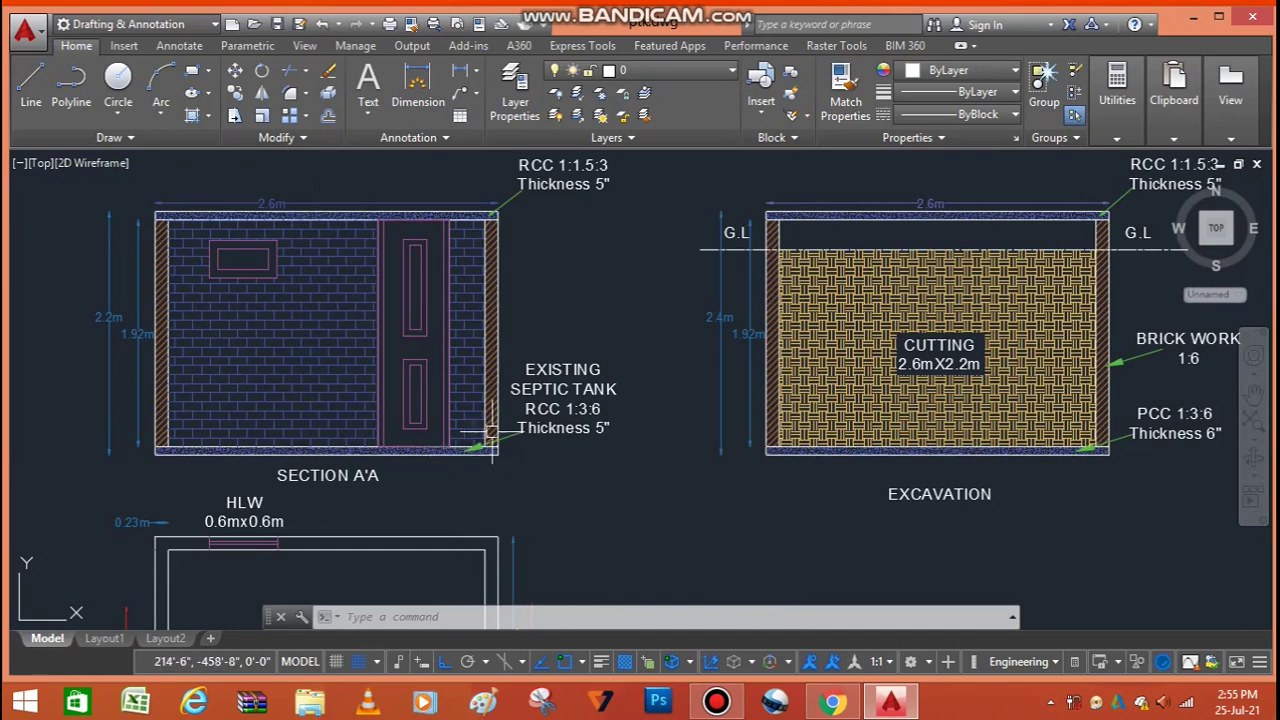
{"action": "scroll", "coordinate": [547, 394], "scroll_direction": "up", "scroll_amount": 2}
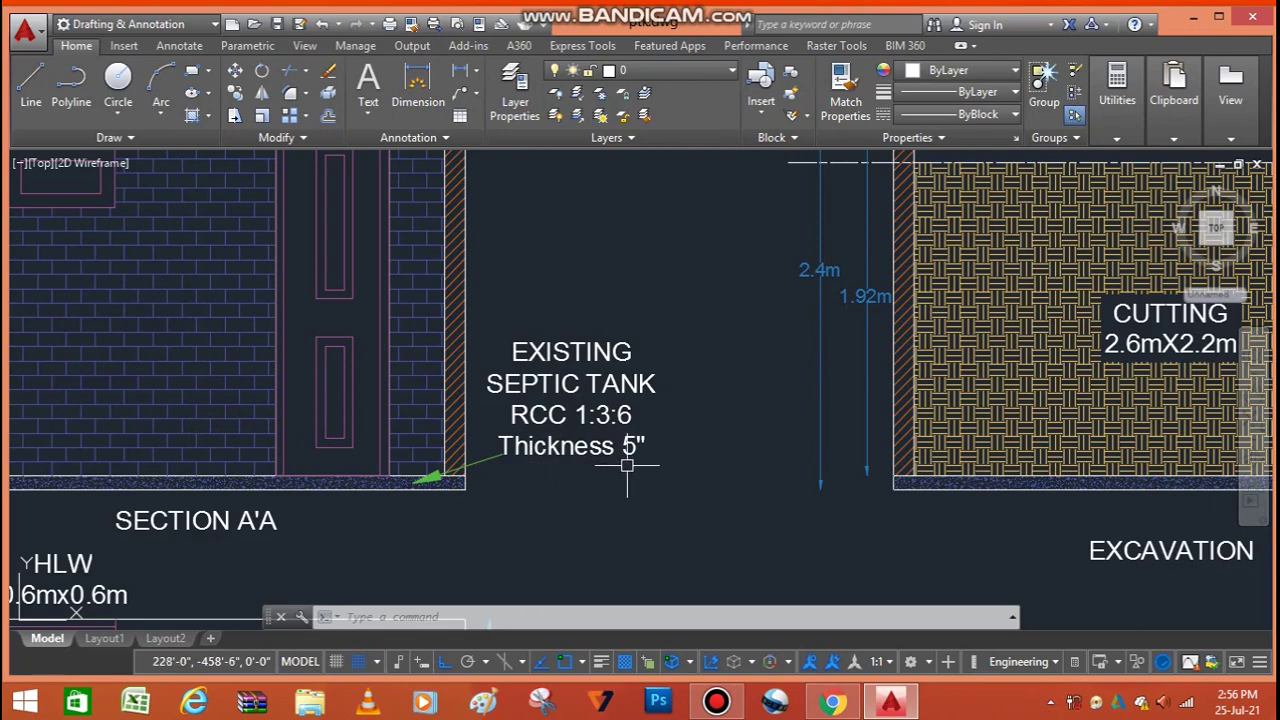
{"action": "scroll", "coordinate": [627, 465], "scroll_direction": "down", "scroll_amount": 2}
{"action": "scroll", "coordinate": [377, 453], "scroll_direction": "up", "scroll_amount": 4}
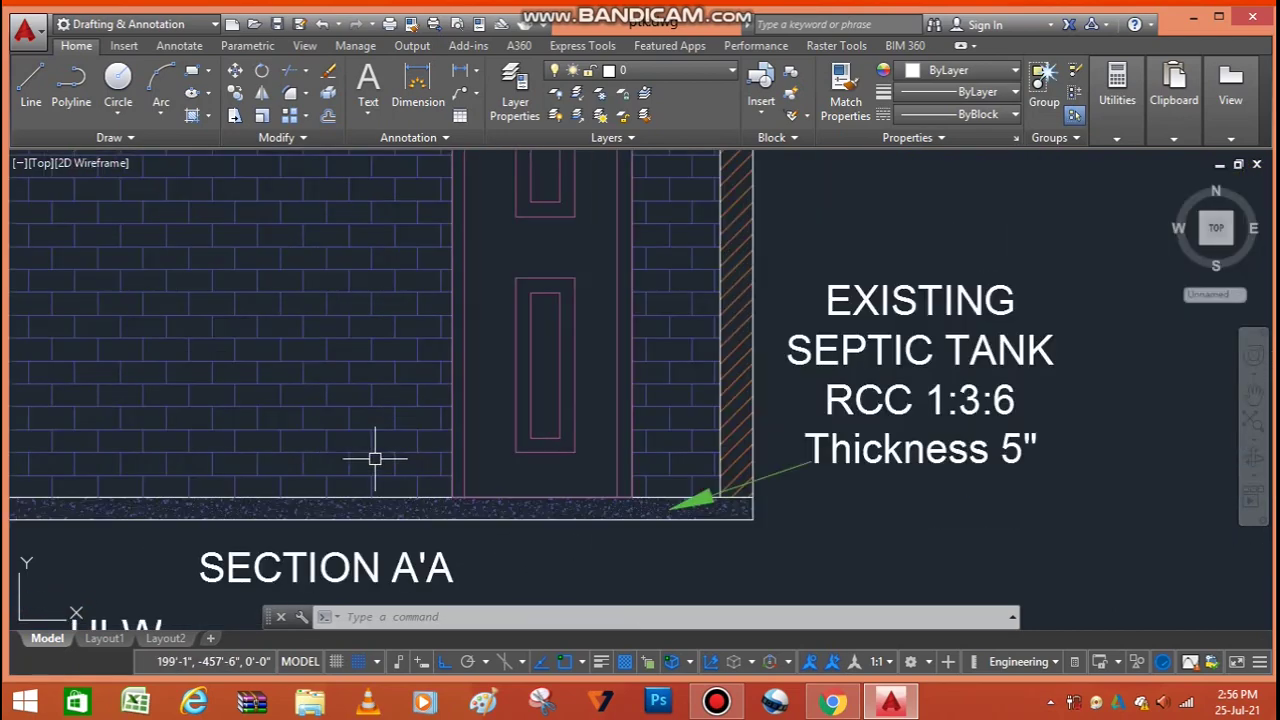
{"action": "scroll", "coordinate": [380, 480], "scroll_direction": "down", "scroll_amount": 2}
{"action": "scroll", "coordinate": [388, 500], "scroll_direction": "down", "scroll_amount": 4}
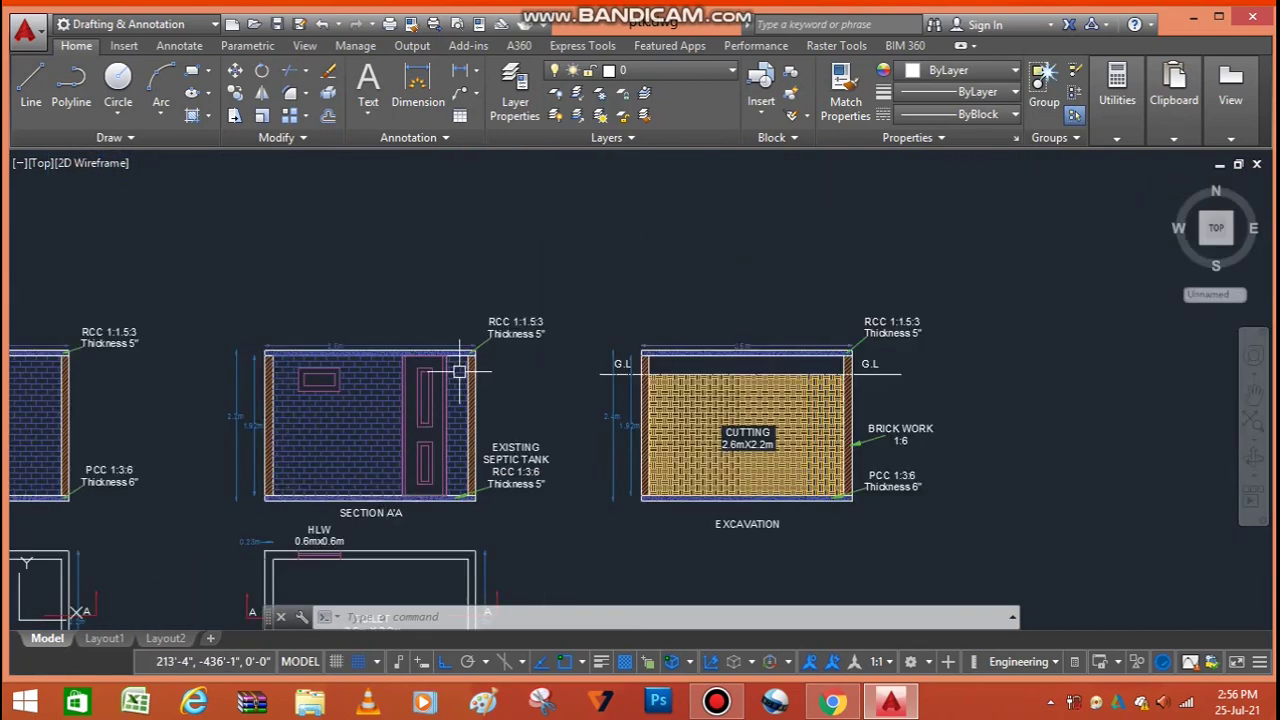
{"action": "scroll", "coordinate": [440, 506], "scroll_direction": "up", "scroll_amount": 5}
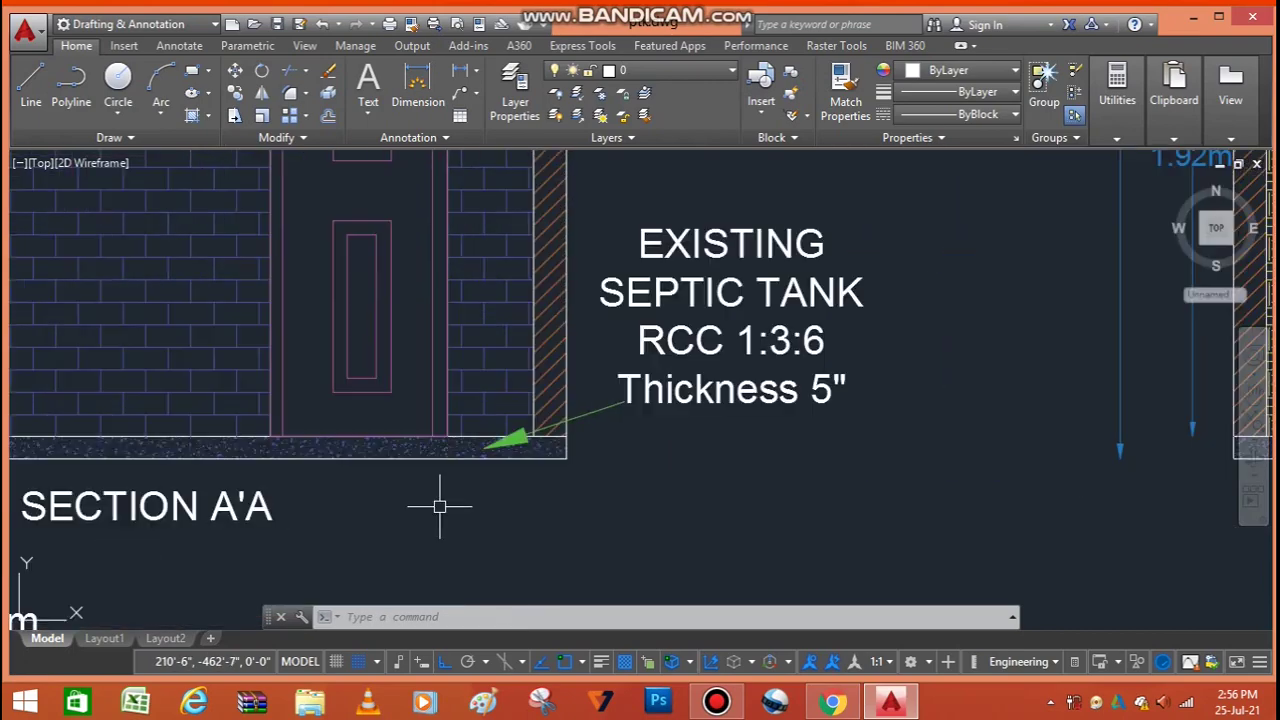
{"action": "scroll", "coordinate": [412, 484], "scroll_direction": "down", "scroll_amount": 2}
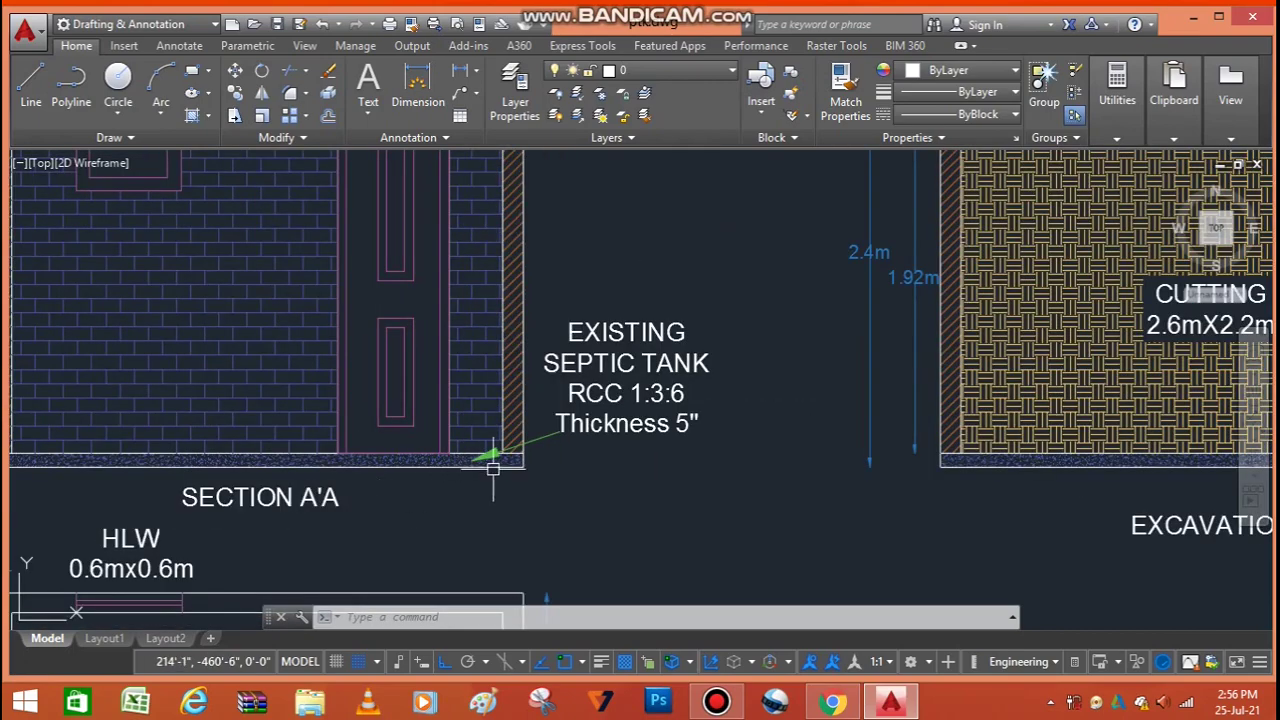
{"action": "scroll", "coordinate": [492, 458], "scroll_direction": "down", "scroll_amount": 2}
{"action": "scroll", "coordinate": [460, 465], "scroll_direction": "up", "scroll_amount": 2}
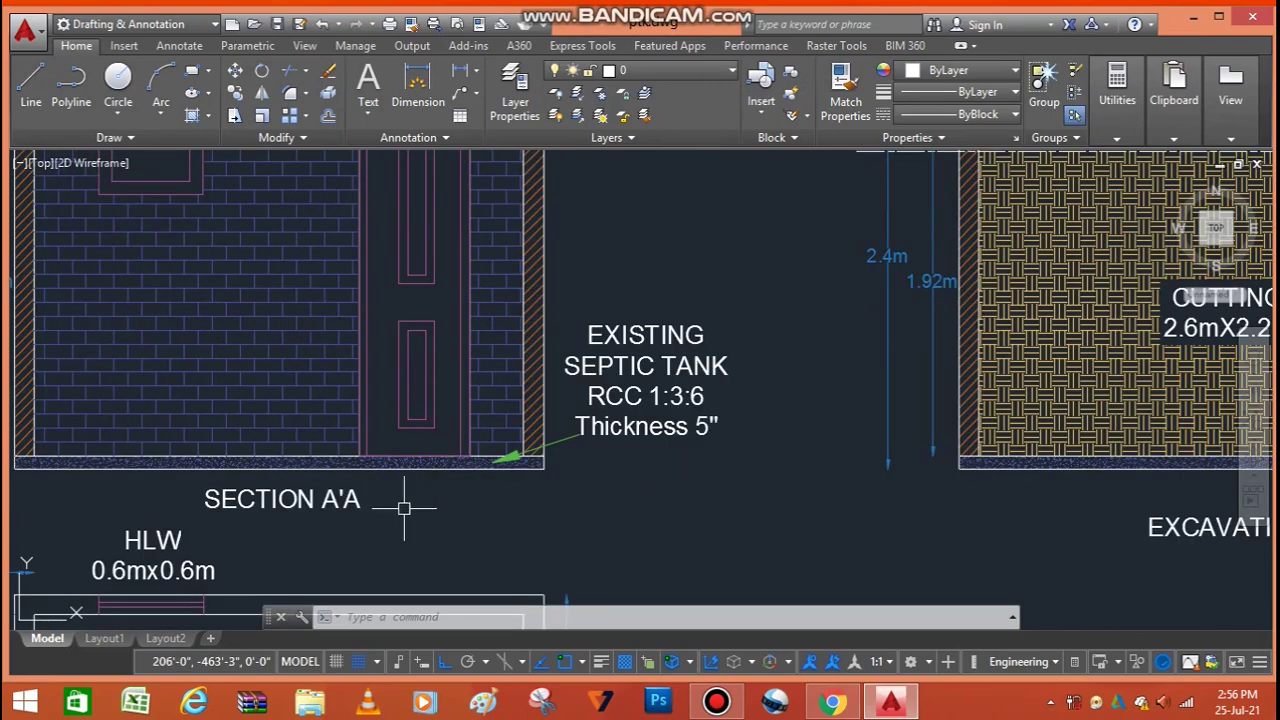
{"action": "scroll", "coordinate": [403, 509], "scroll_direction": "down", "scroll_amount": 2}
{"action": "scroll", "coordinate": [443, 437], "scroll_direction": "down", "scroll_amount": 2}
{"action": "scroll", "coordinate": [710, 380], "scroll_direction": "up", "scroll_amount": 2}
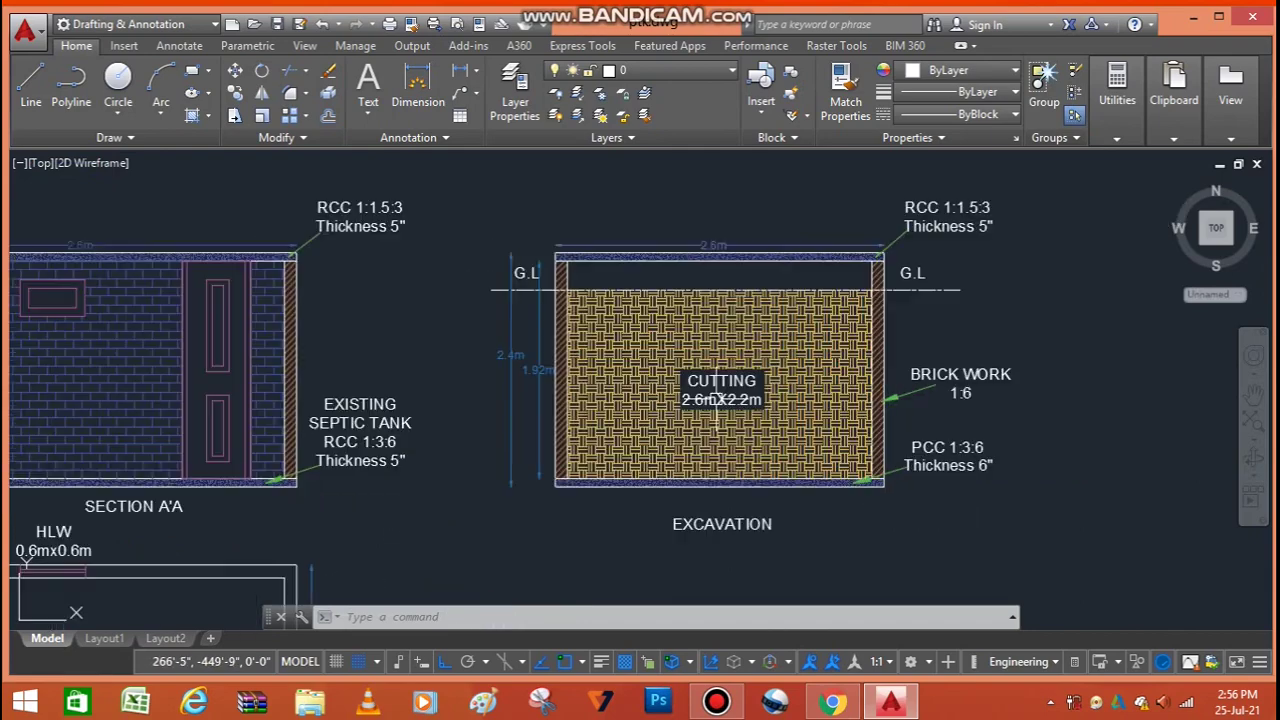
{"action": "scroll", "coordinate": [560, 503], "scroll_direction": "down", "scroll_amount": 4}
Zoom out and over to the framed, coloured septic tank section and plan sheet
{"action": "scroll", "coordinate": [771, 443], "scroll_direction": "down", "scroll_amount": 2}
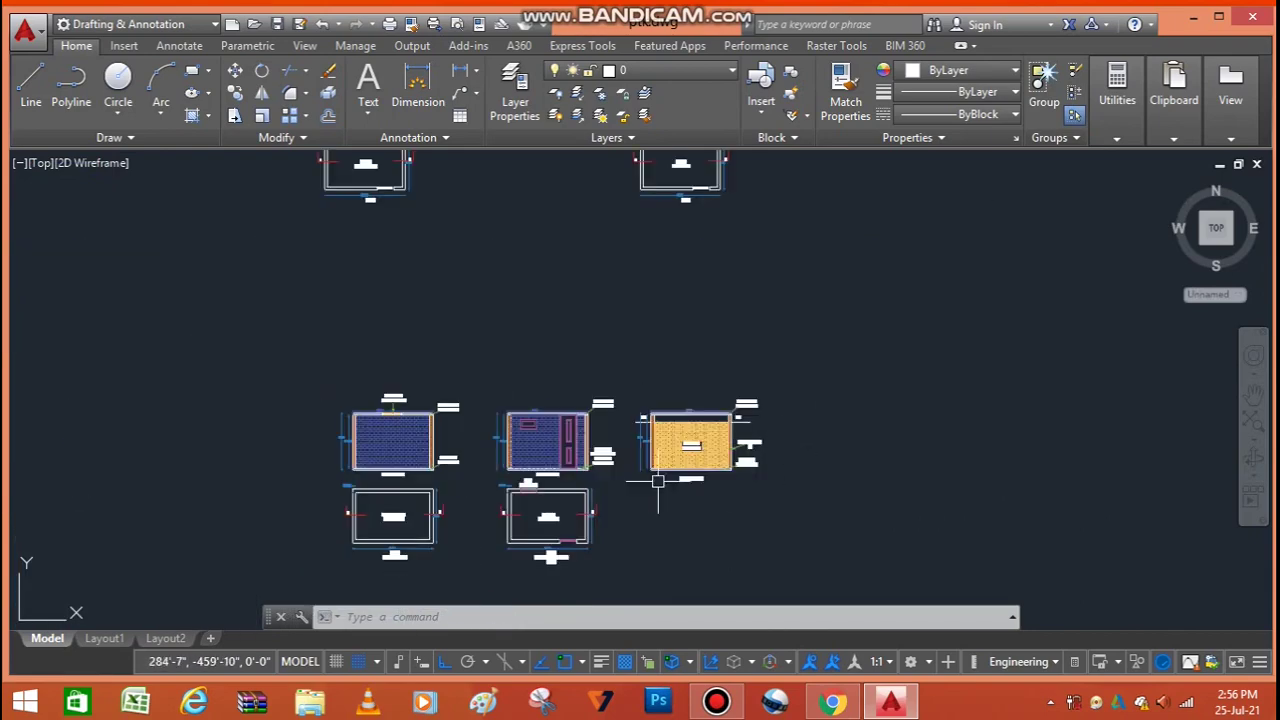
{"action": "scroll", "coordinate": [520, 480], "scroll_direction": "up", "scroll_amount": 4}
{"action": "scroll", "coordinate": [600, 350], "scroll_direction": "down", "scroll_amount": 3}
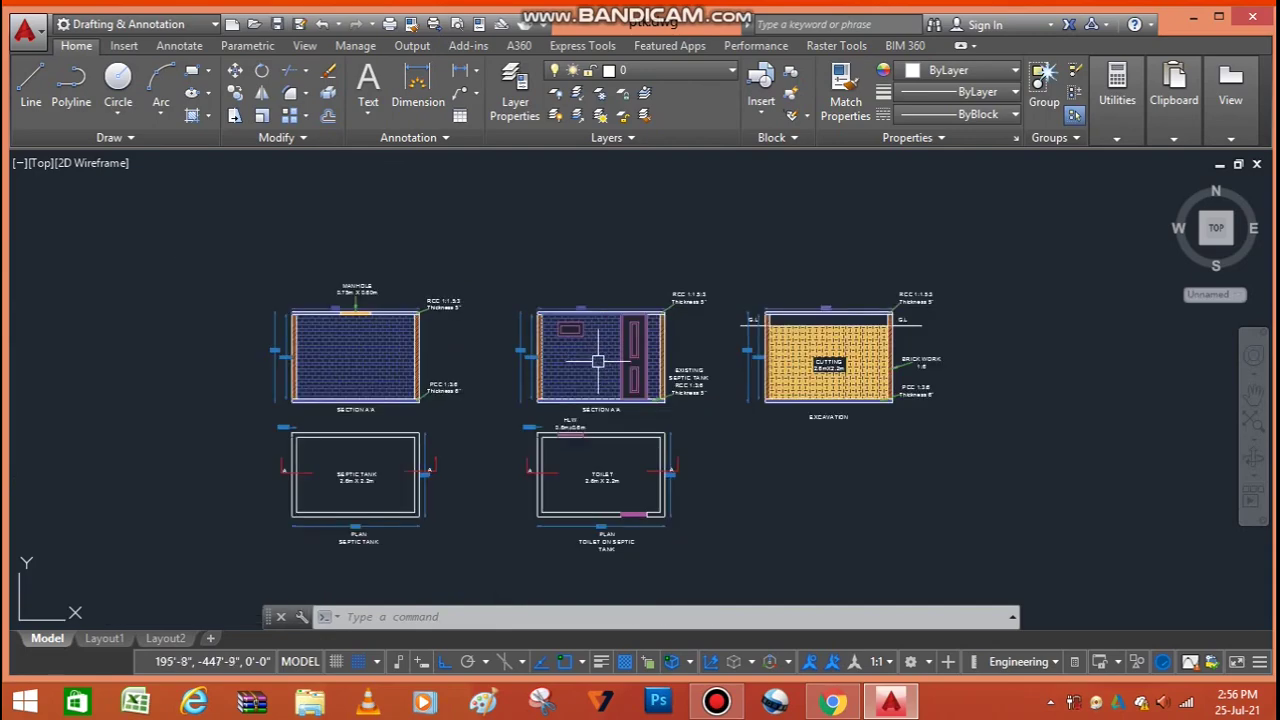
{"action": "scroll", "coordinate": [595, 410], "scroll_direction": "up", "scroll_amount": 2}
{"action": "scroll", "coordinate": [587, 450], "scroll_direction": "up", "scroll_amount": 2}
{"action": "scroll", "coordinate": [590, 458], "scroll_direction": "down", "scroll_amount": 2}
{"action": "scroll", "coordinate": [587, 451], "scroll_direction": "down", "scroll_amount": 2}
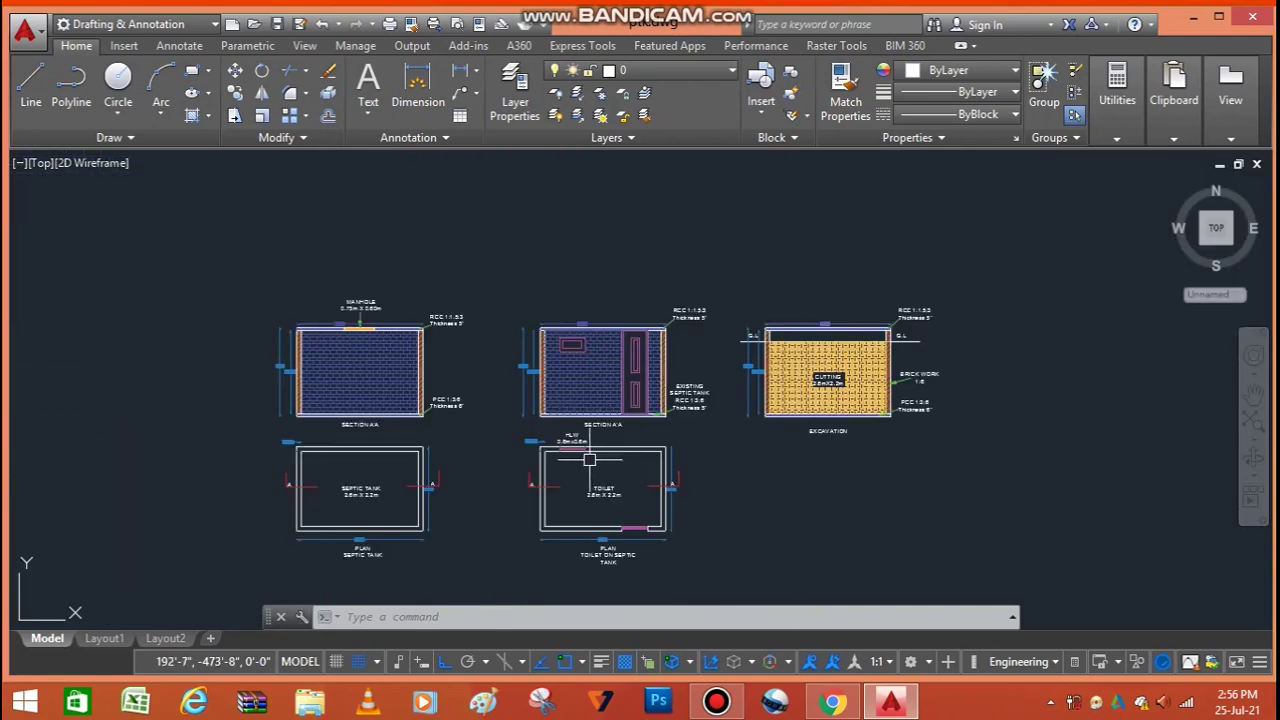
{"action": "scroll", "coordinate": [340, 440], "scroll_direction": "down", "scroll_amount": 2}
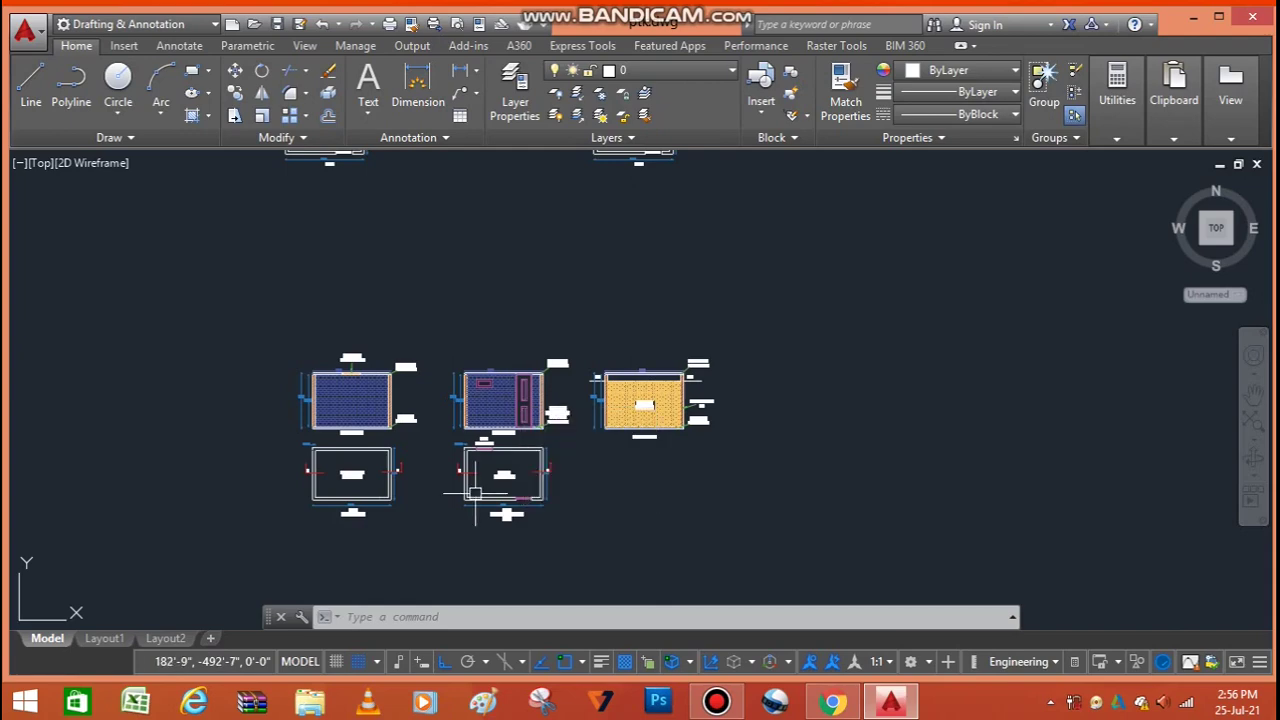
{"action": "scroll", "coordinate": [477, 490], "scroll_direction": "up", "scroll_amount": 3}
{"action": "scroll", "coordinate": [654, 491], "scroll_direction": "down", "scroll_amount": 1}
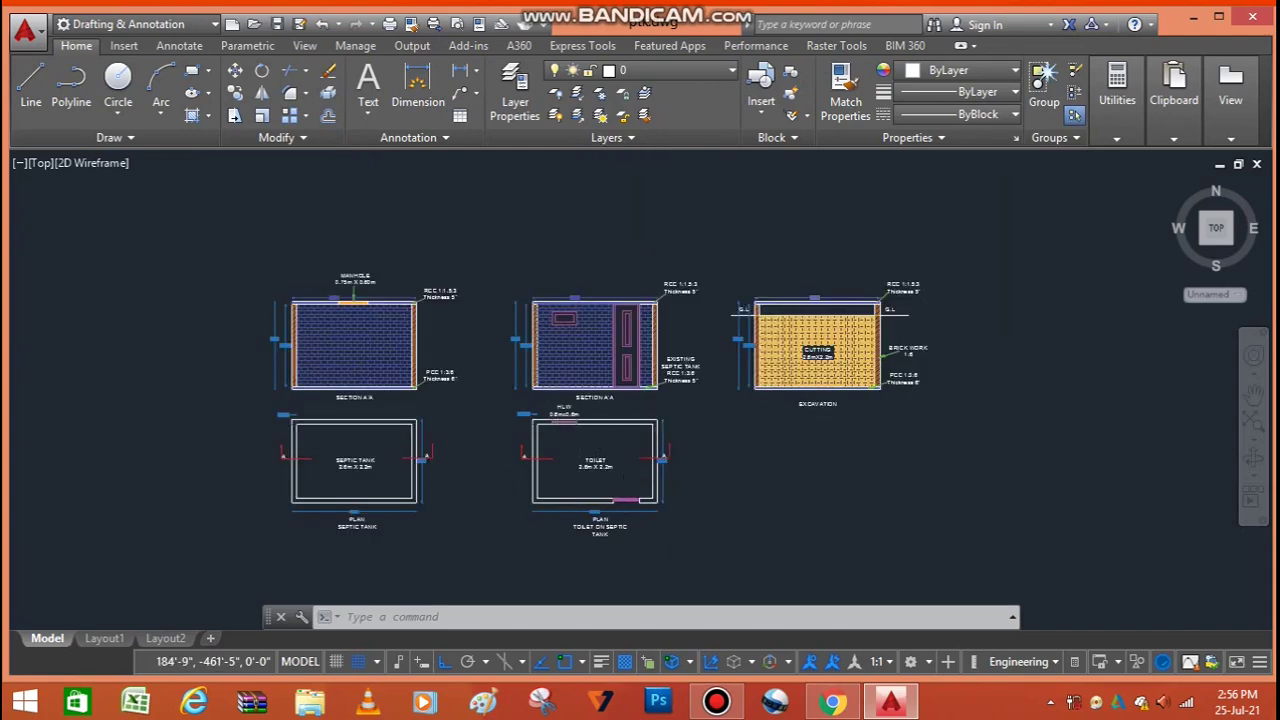
{"action": "scroll", "coordinate": [557, 393], "scroll_direction": "up", "scroll_amount": 3}
{"action": "scroll", "coordinate": [557, 393], "scroll_direction": "down", "scroll_amount": 3}
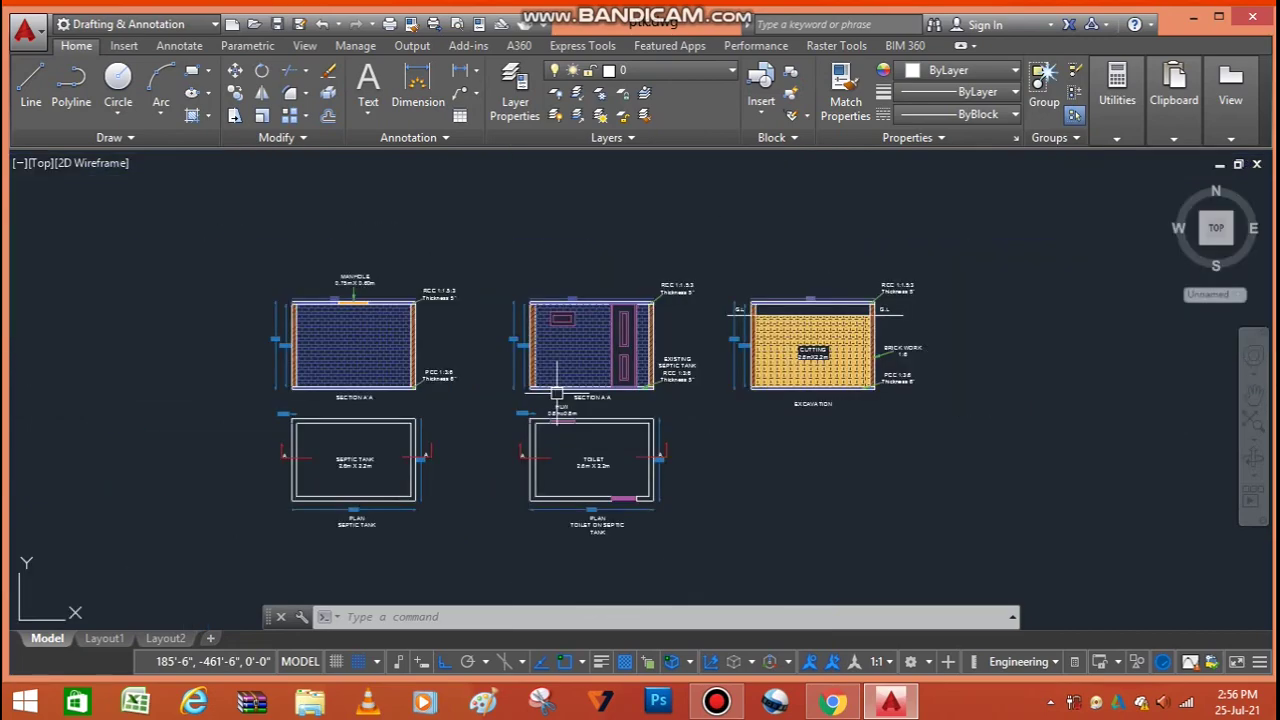
{"action": "scroll", "coordinate": [379, 366], "scroll_direction": "up", "scroll_amount": 3}
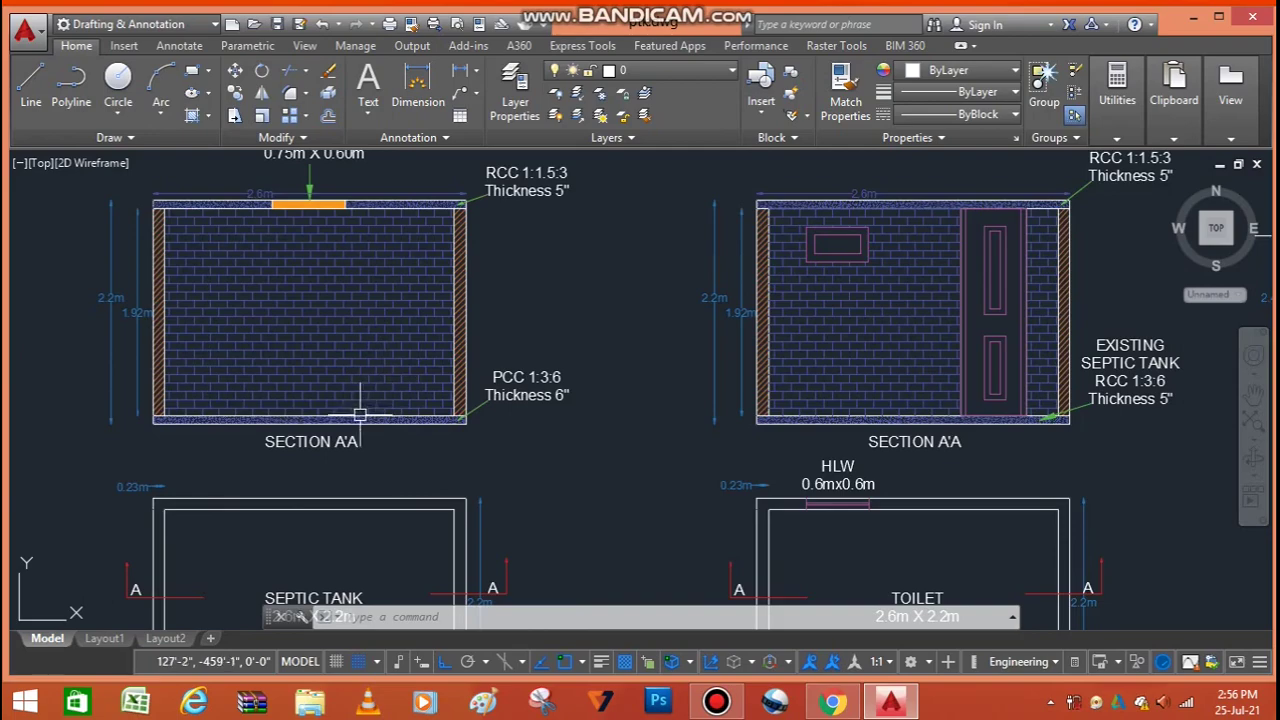
{"action": "scroll", "coordinate": [351, 432], "scroll_direction": "down", "scroll_amount": 2}
{"action": "scroll", "coordinate": [229, 437], "scroll_direction": "down", "scroll_amount": 4}
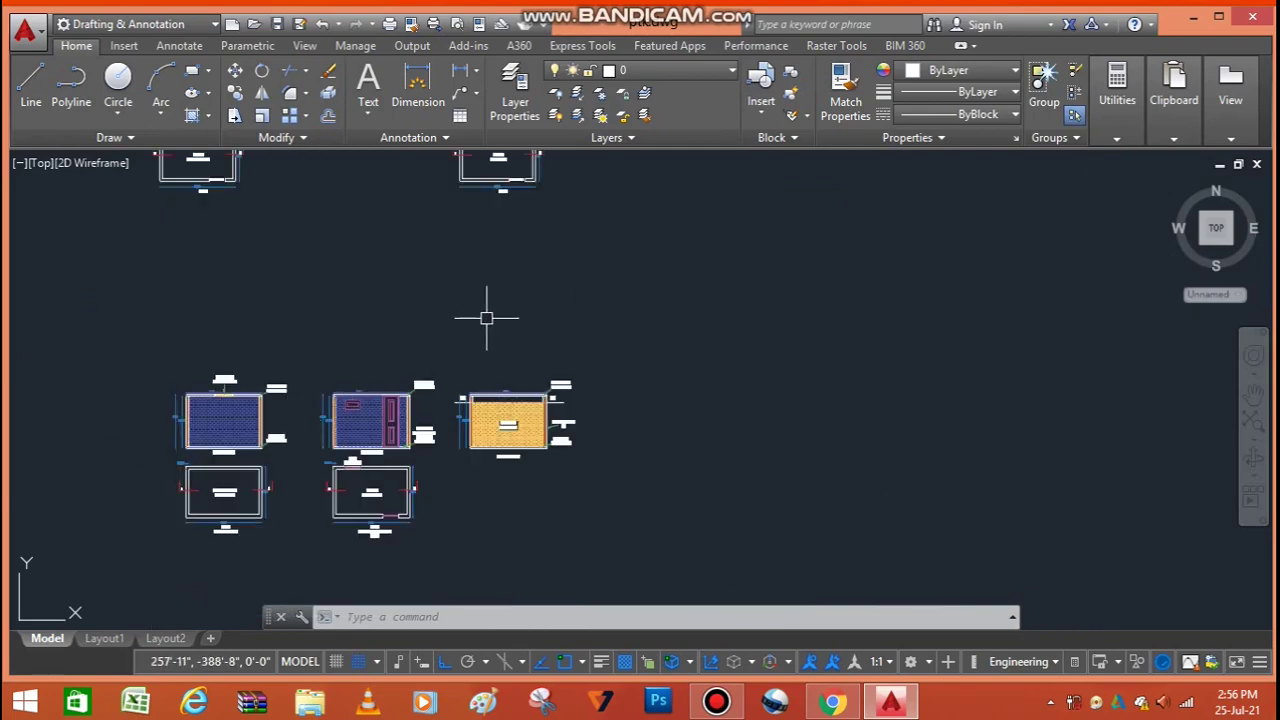
{"action": "scroll", "coordinate": [406, 488], "scroll_direction": "down", "scroll_amount": 2}
{"action": "scroll", "coordinate": [650, 212], "scroll_direction": "up", "scroll_amount": 2}
{"action": "scroll", "coordinate": [684, 190], "scroll_direction": "up", "scroll_amount": 5}
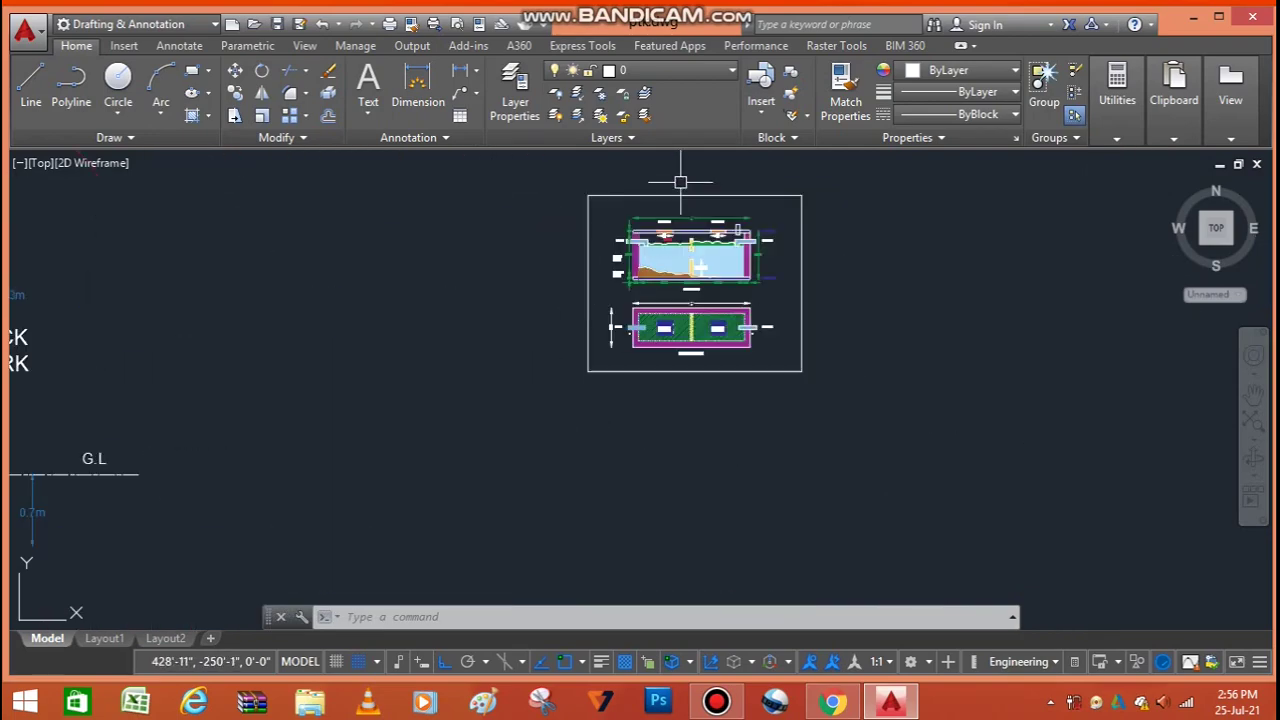
{"action": "scroll", "coordinate": [690, 220], "scroll_direction": "up", "scroll_amount": 2}
{"action": "scroll", "coordinate": [697, 248], "scroll_direction": "up", "scroll_amount": 1}
{"action": "scroll", "coordinate": [700, 250], "scroll_direction": "down", "scroll_amount": 1}
{"action": "scroll", "coordinate": [712, 258], "scroll_direction": "up", "scroll_amount": 2}
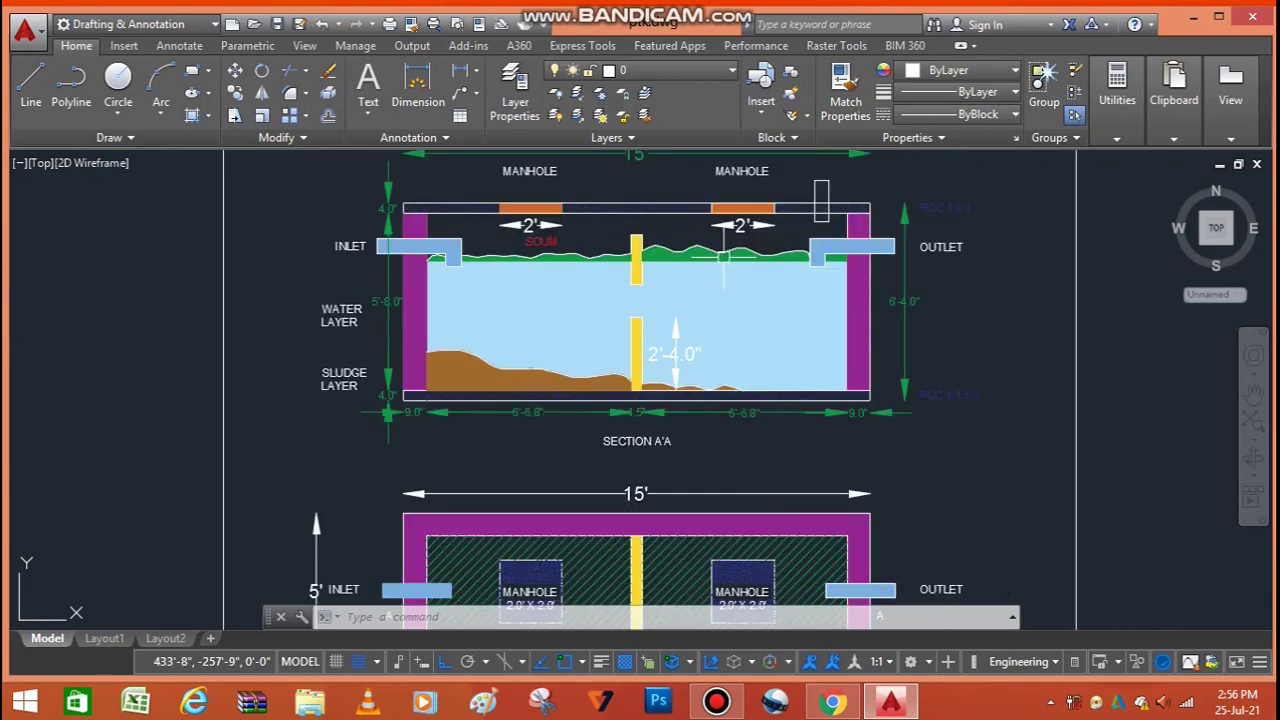
{"action": "scroll", "coordinate": [691, 431], "scroll_direction": "down", "scroll_amount": 1}
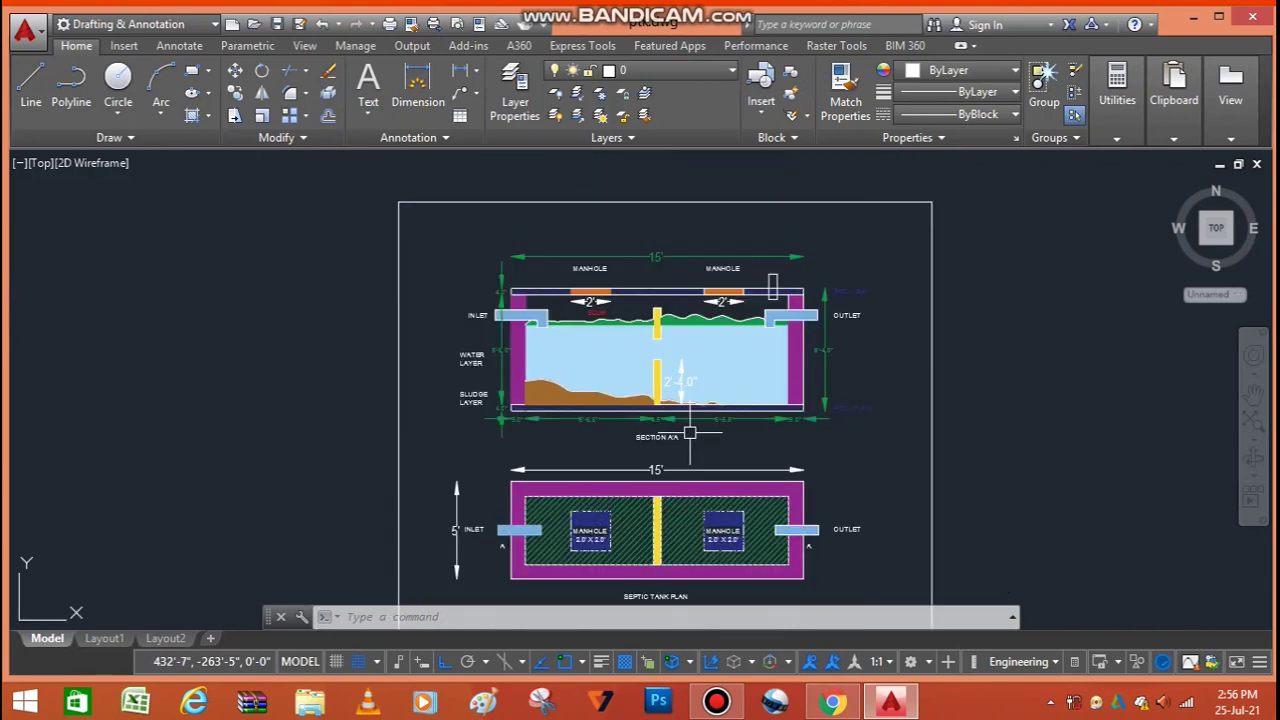
{"action": "scroll", "coordinate": [527, 353], "scroll_direction": "up", "scroll_amount": 3}
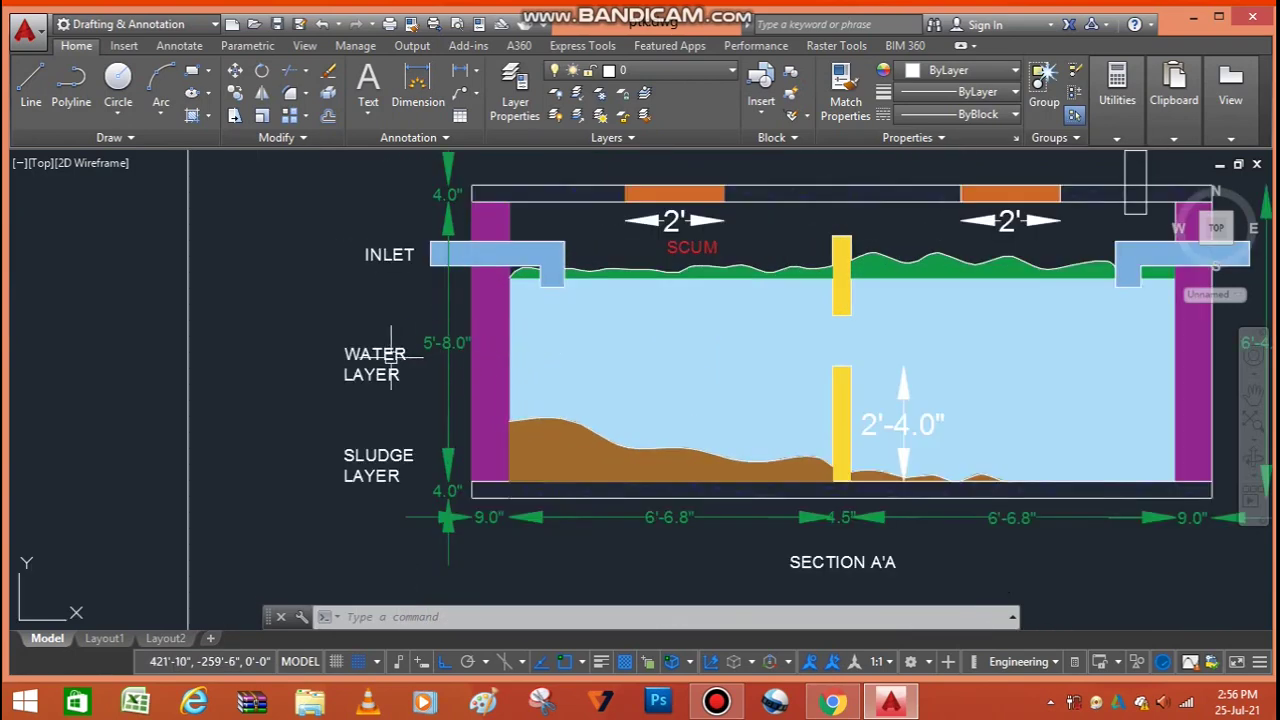
{"action": "scroll", "coordinate": [303, 370], "scroll_direction": "down", "scroll_amount": 2}
{"action": "scroll", "coordinate": [812, 200], "scroll_direction": "down", "scroll_amount": 4}
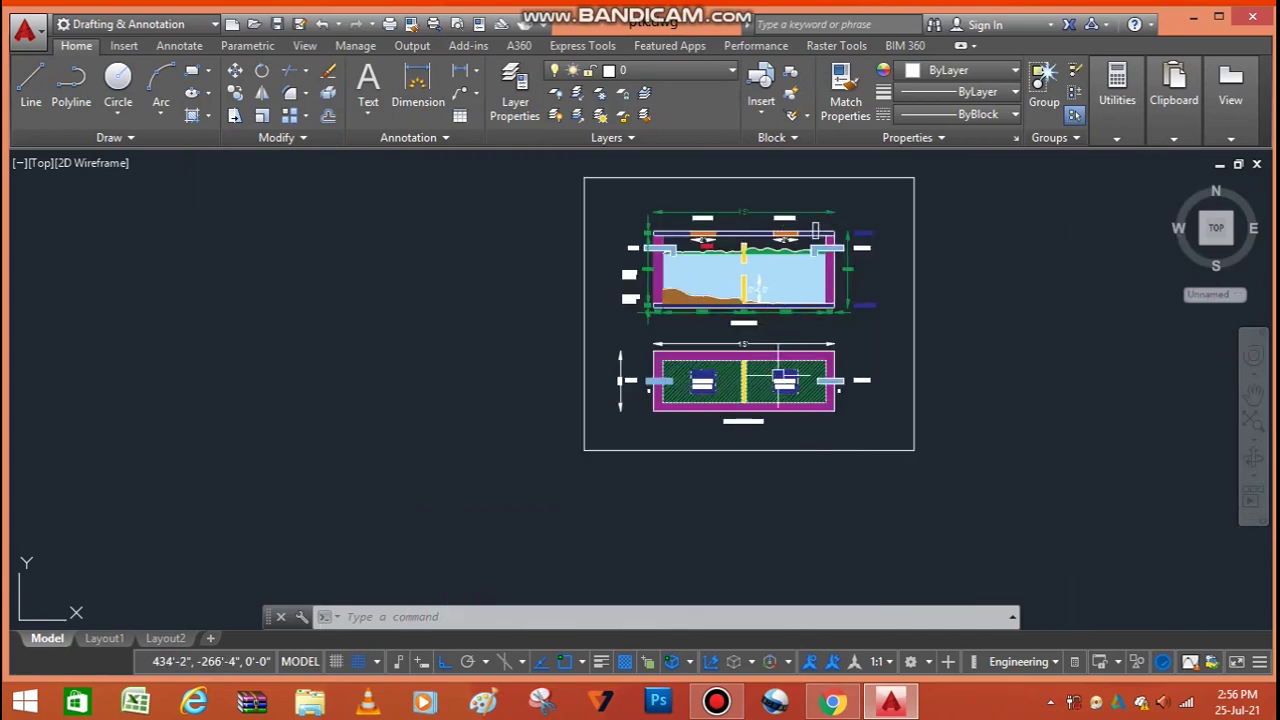
{"action": "scroll", "coordinate": [778, 370], "scroll_direction": "up", "scroll_amount": 6}
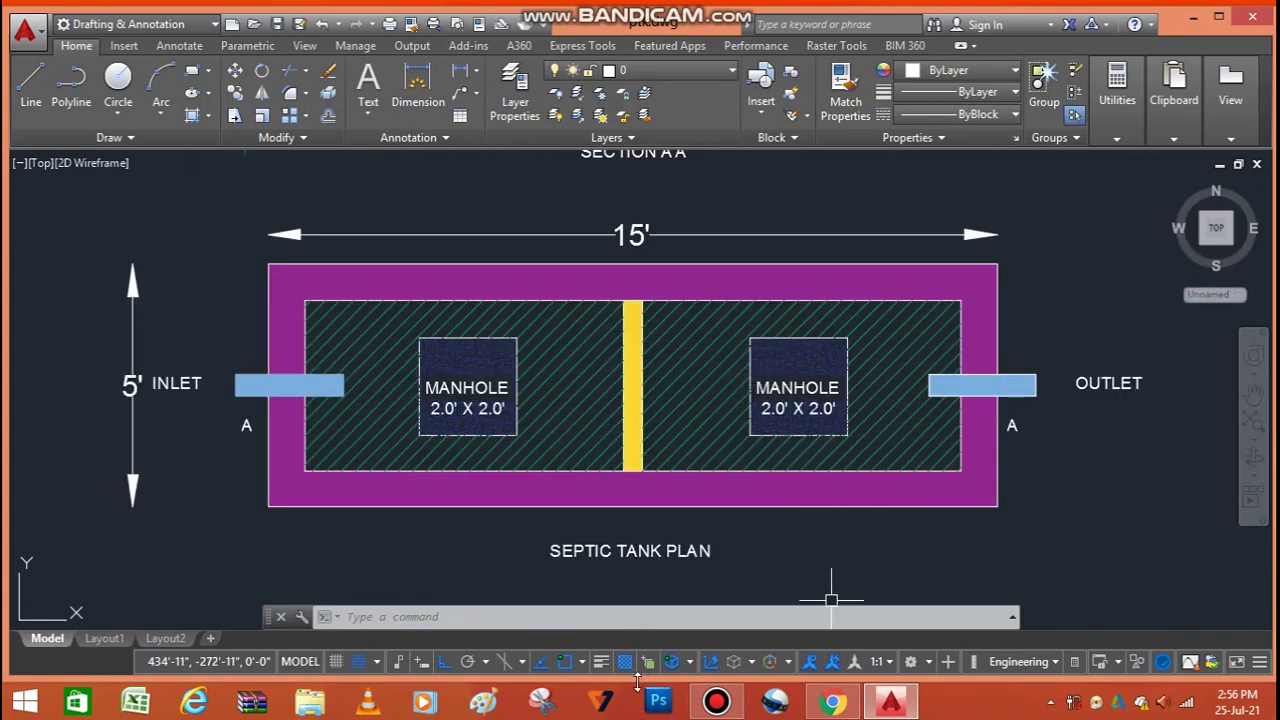
{"action": "scroll", "coordinate": [643, 615], "scroll_direction": "down", "scroll_amount": 2}
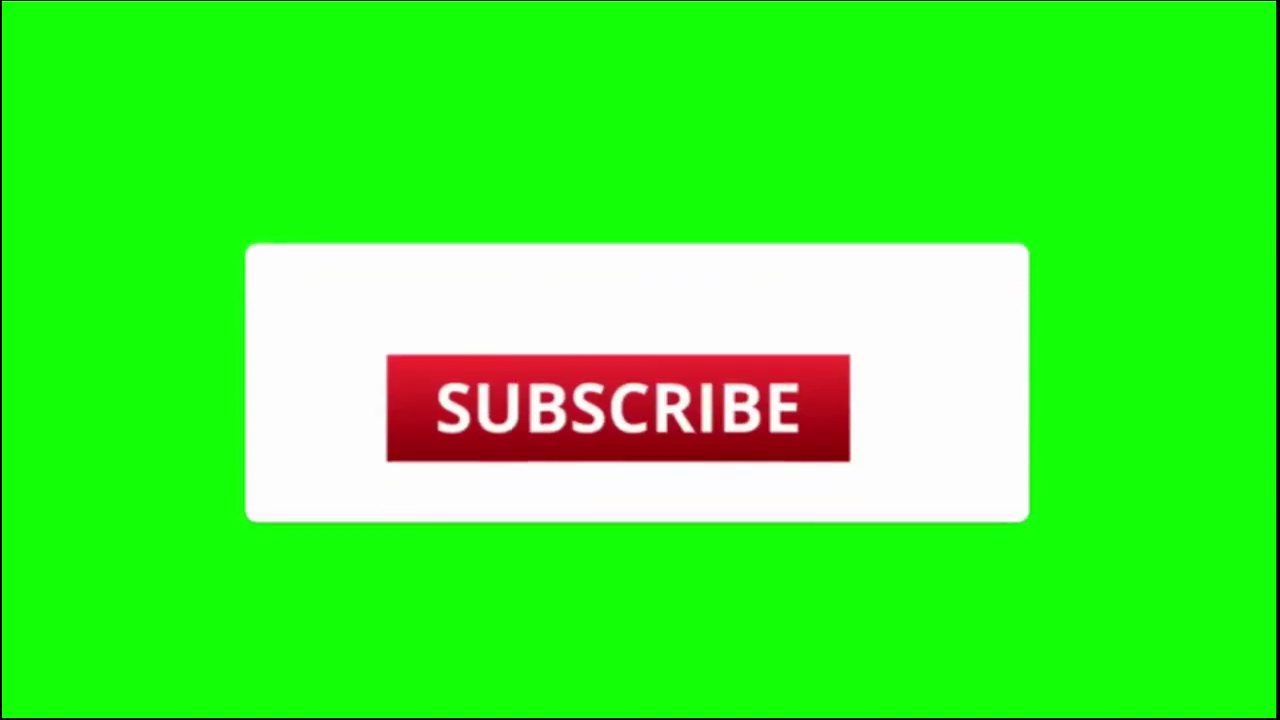